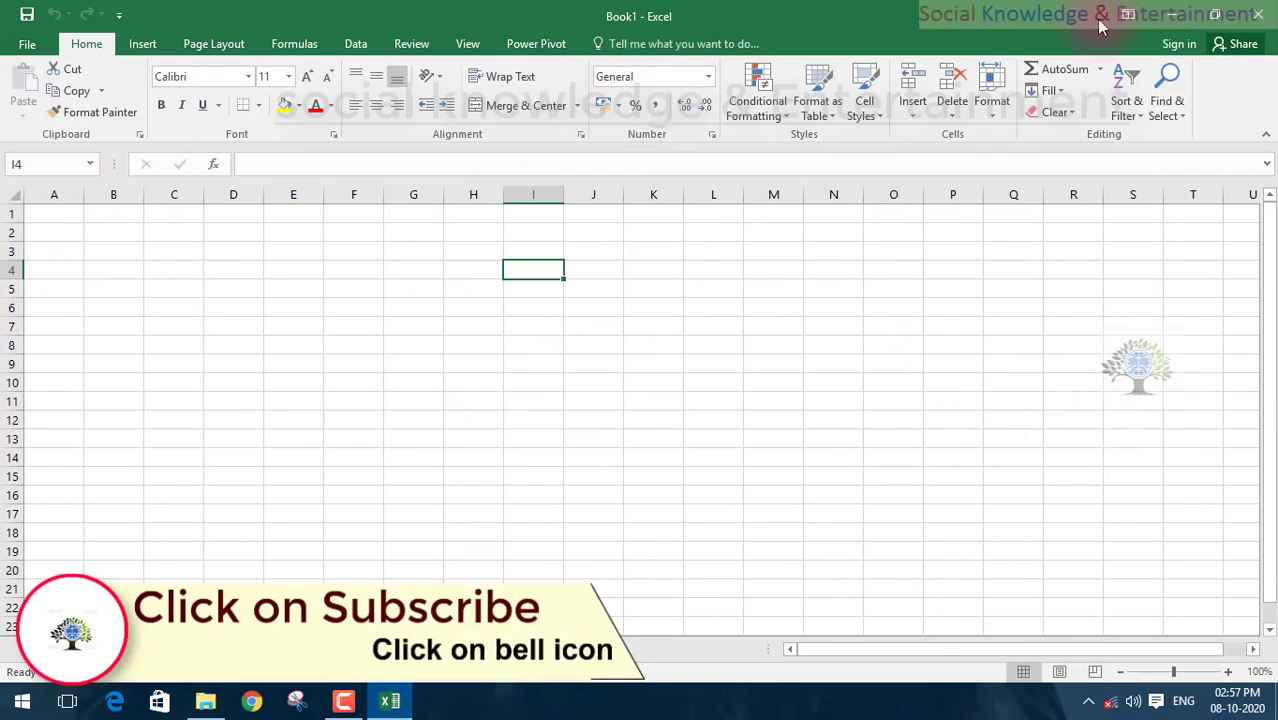
pyautogui.click(425, 288)
pyautogui.click(602, 305)
pyautogui.click(763, 291)
pyautogui.click(174, 342)
pyautogui.click(74, 251)
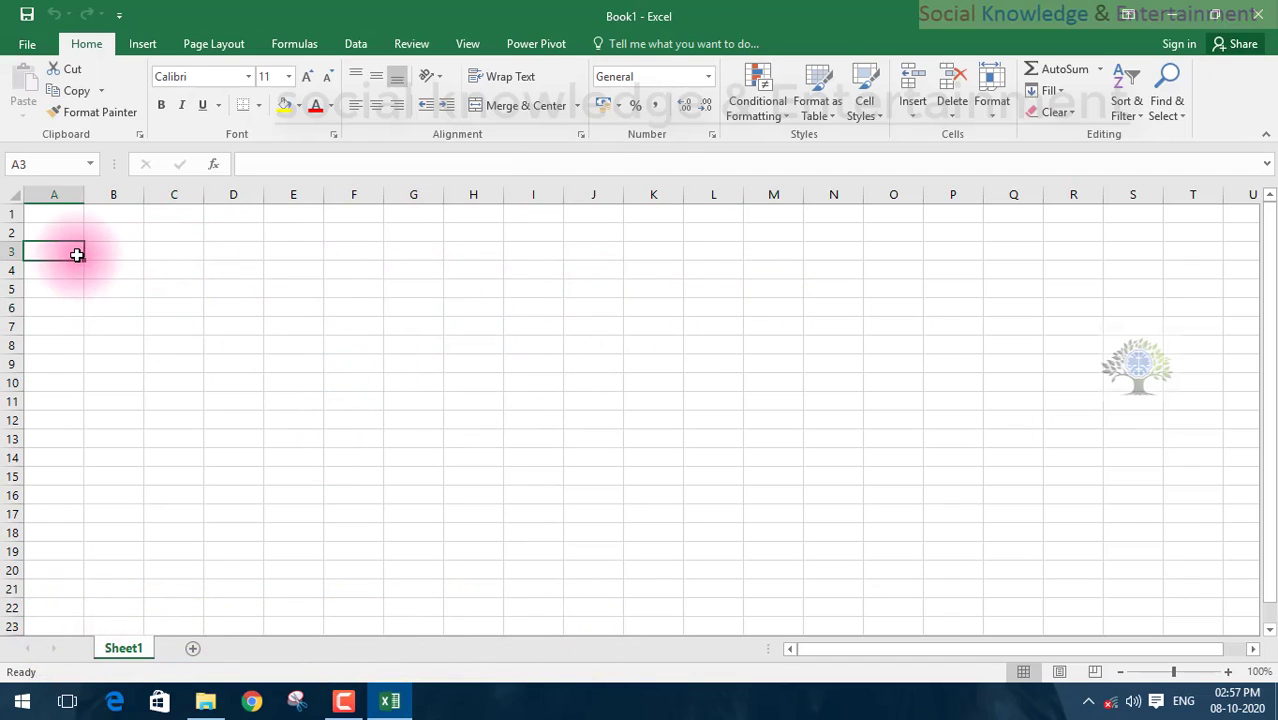
pyautogui.click(157, 274)
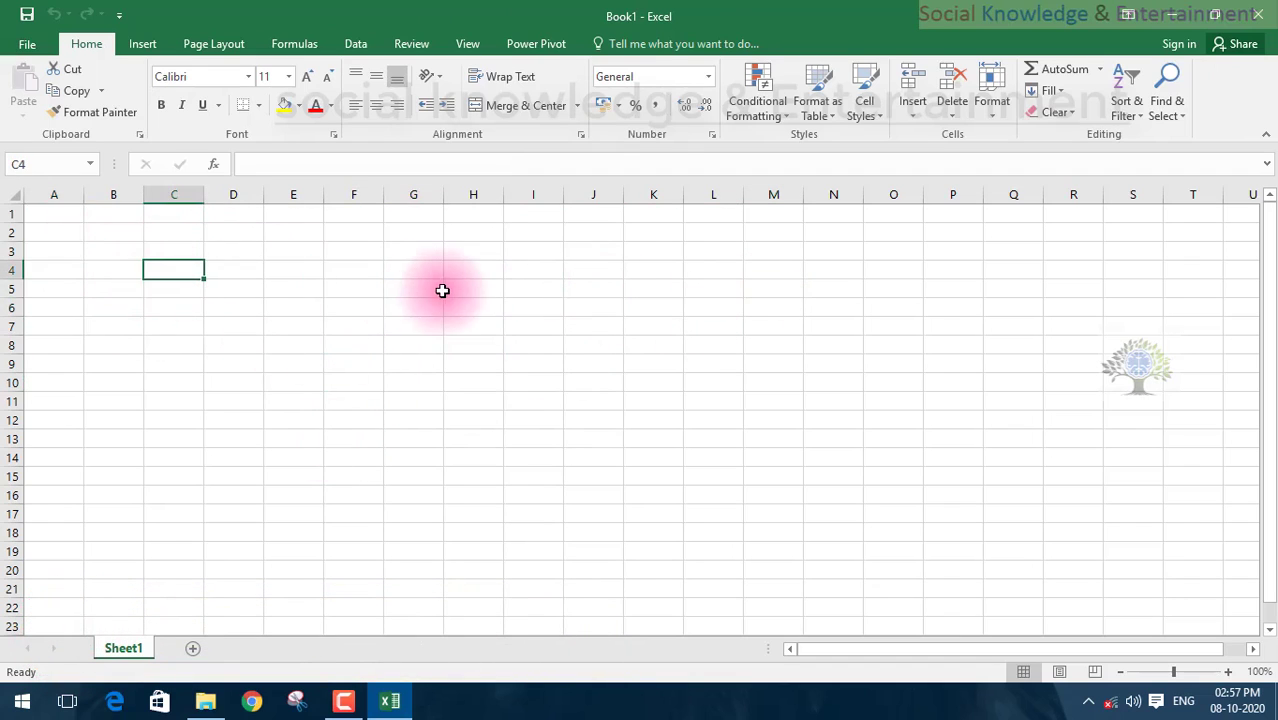
pyautogui.click(307, 276)
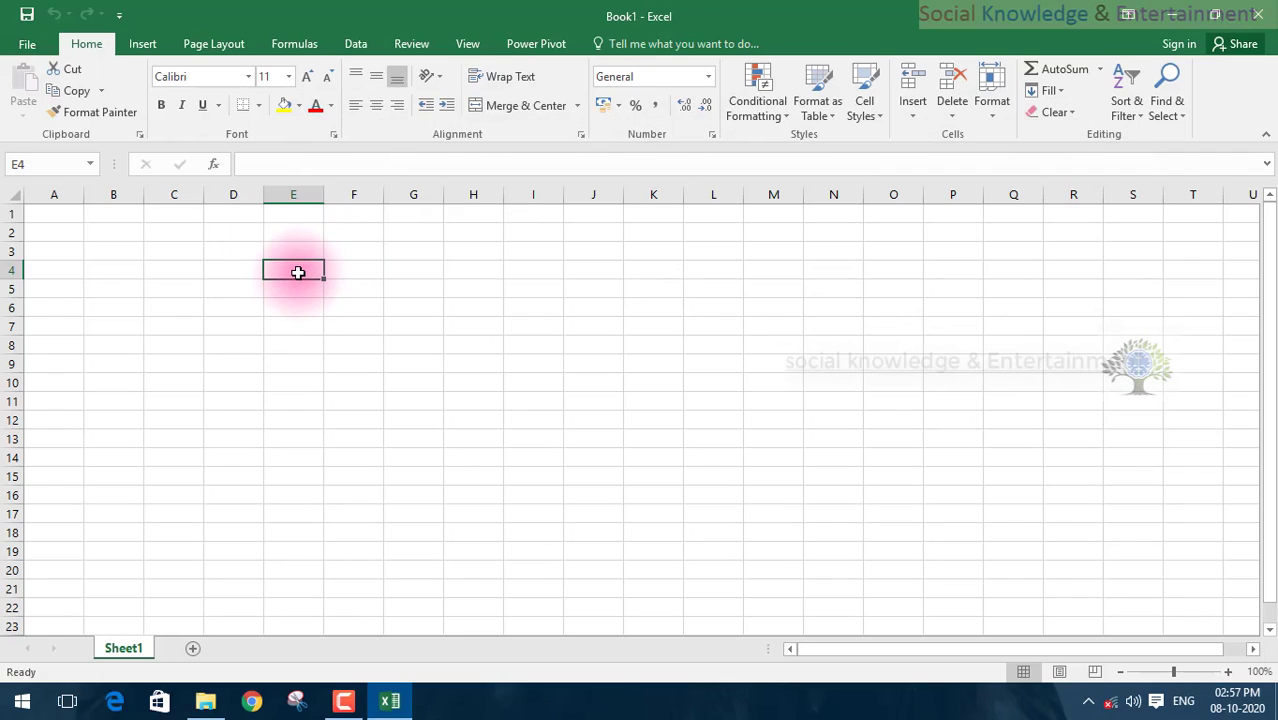
pyautogui.click(20, 163)
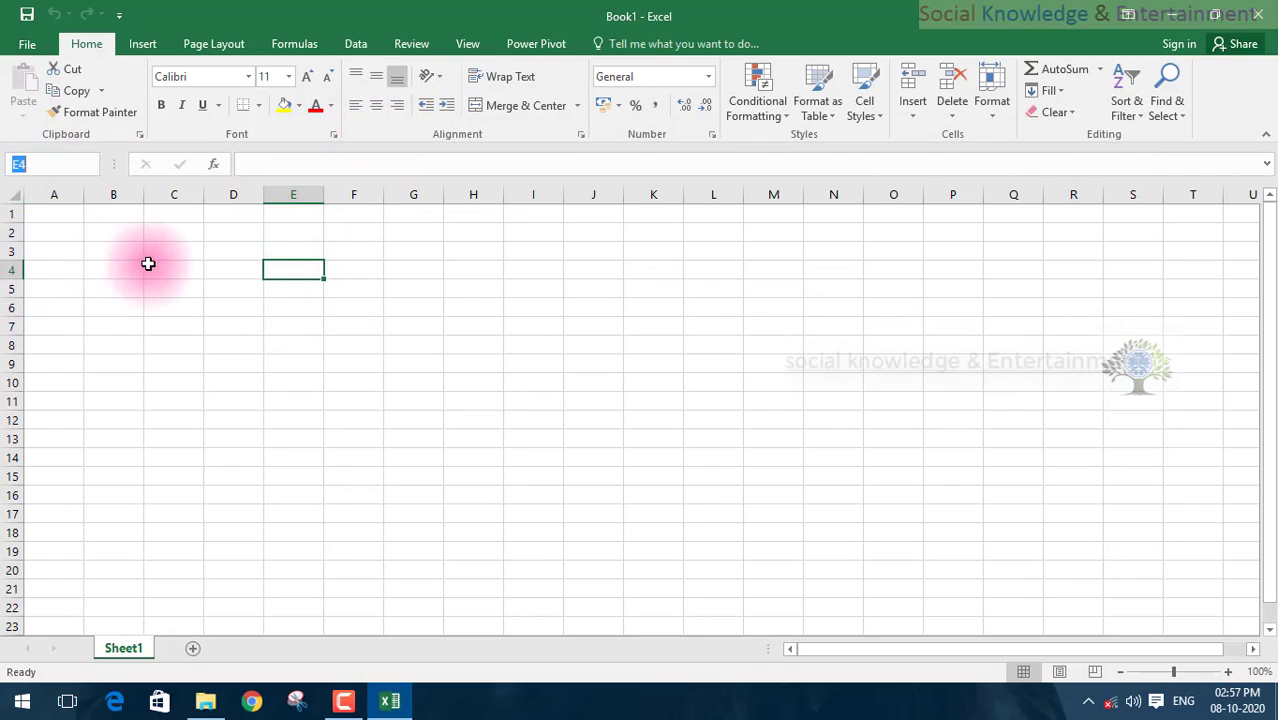
pyautogui.click(285, 267)
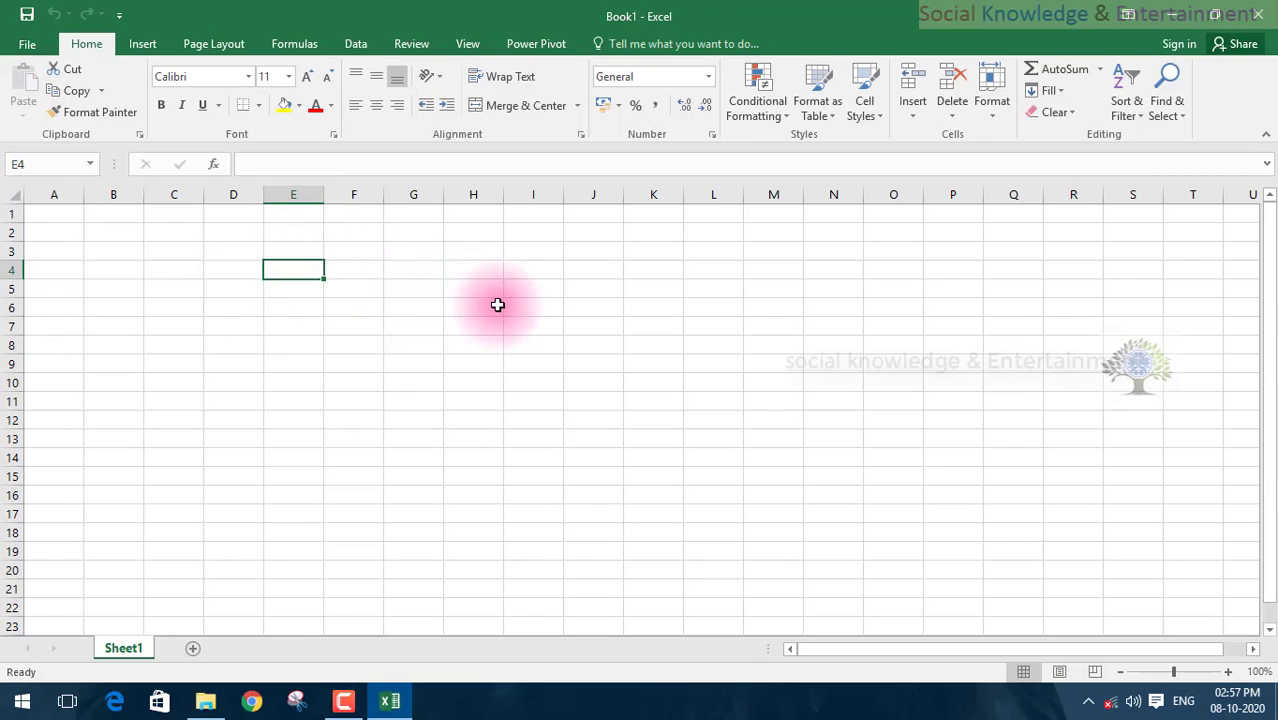
pyautogui.click(441, 360)
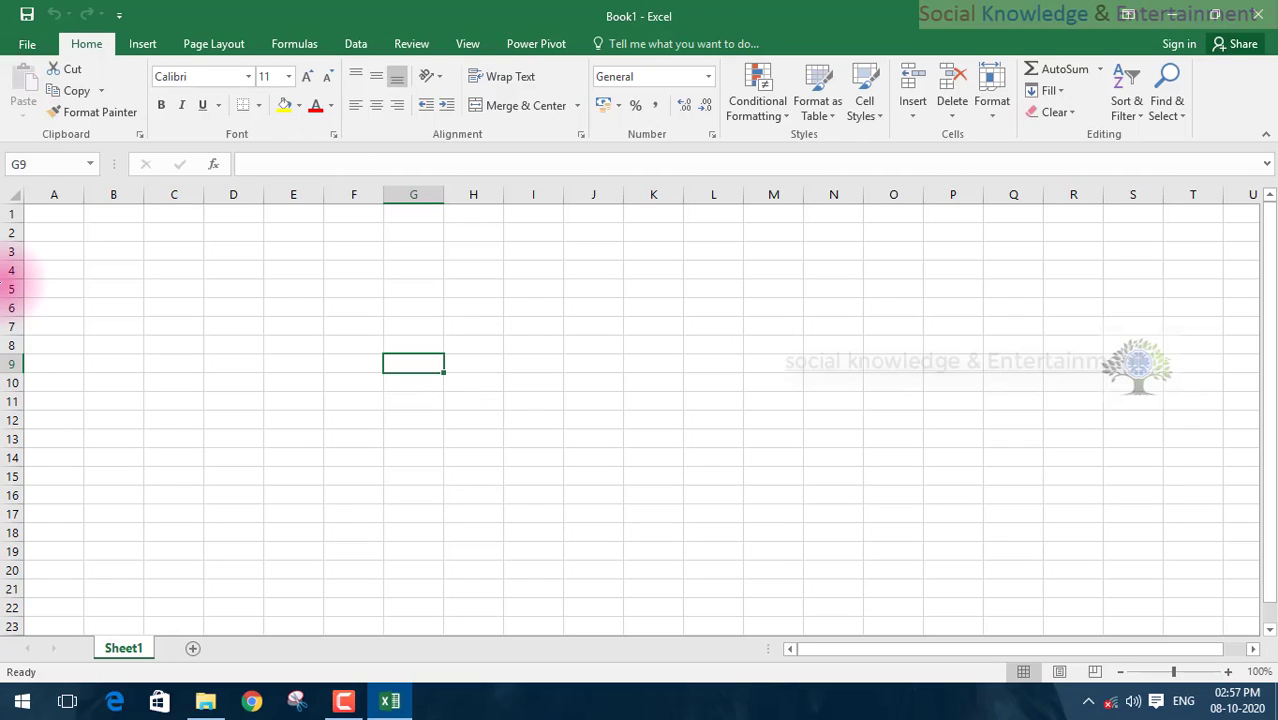
pyautogui.click(367, 284)
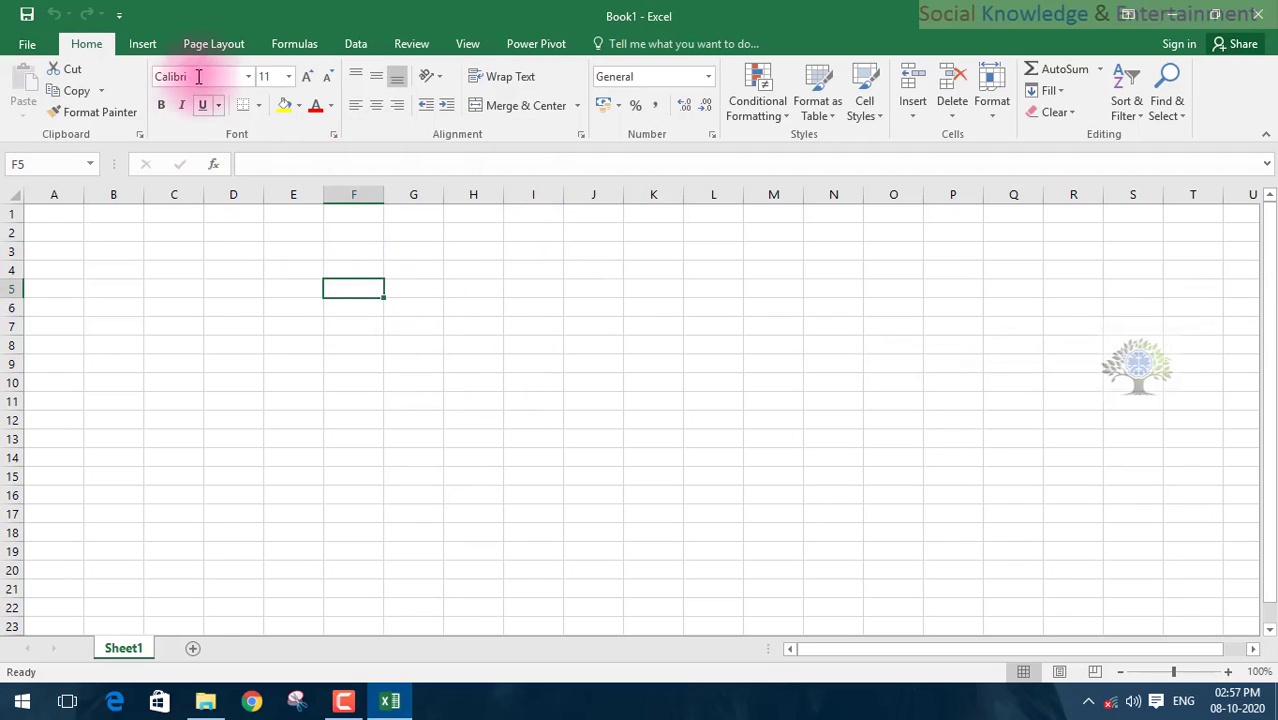
# Look through the pie, hierarchy and column chart types and try to open the full list of column charts
pyautogui.click(155, 46)
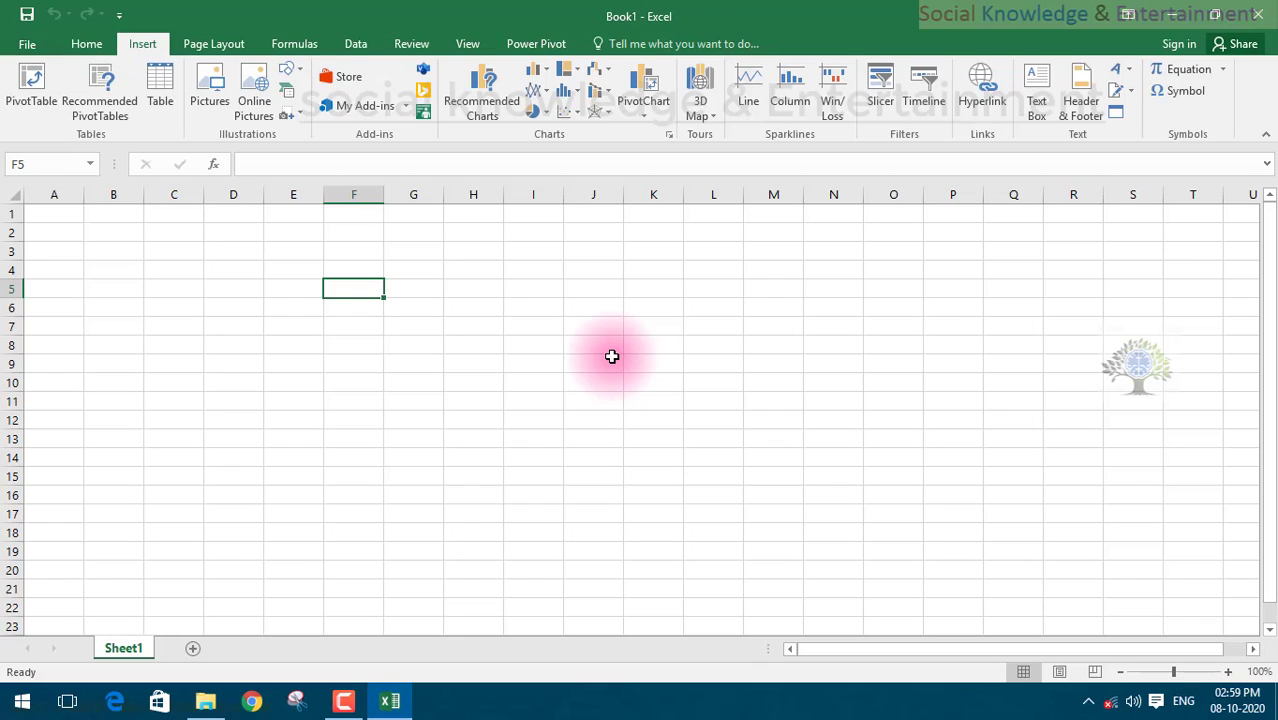
pyautogui.click(544, 116)
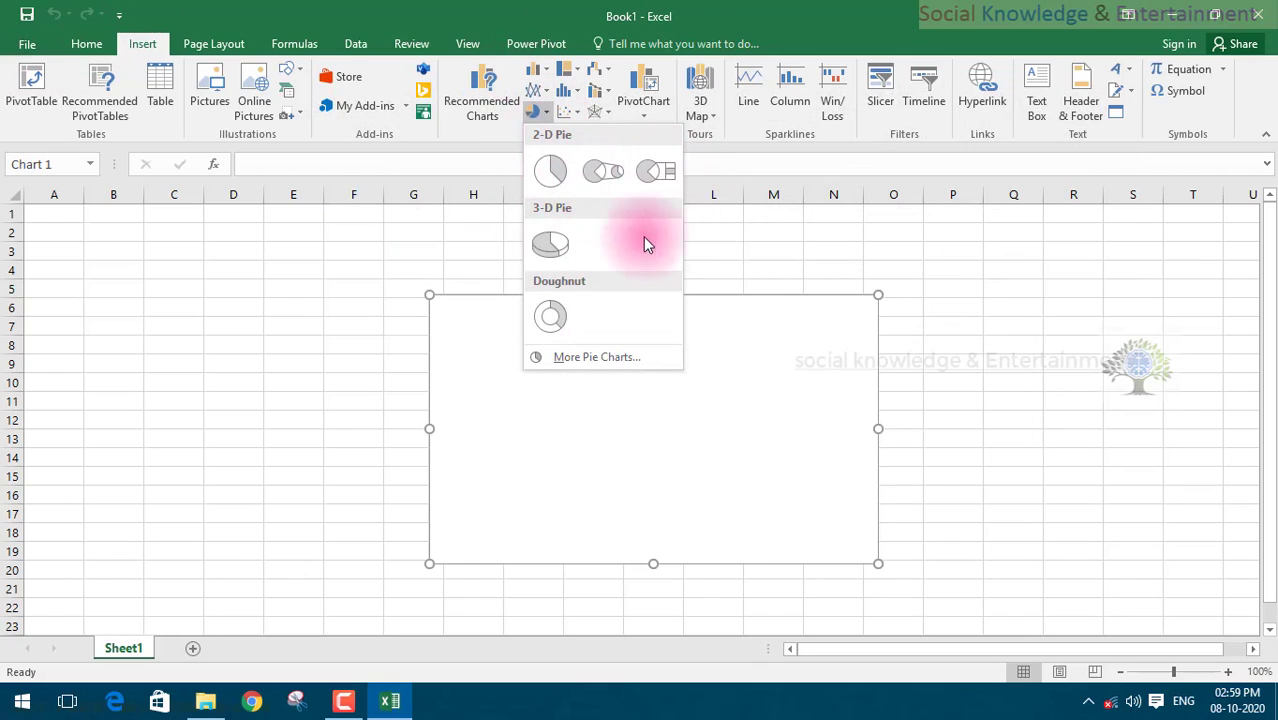
pyautogui.click(572, 74)
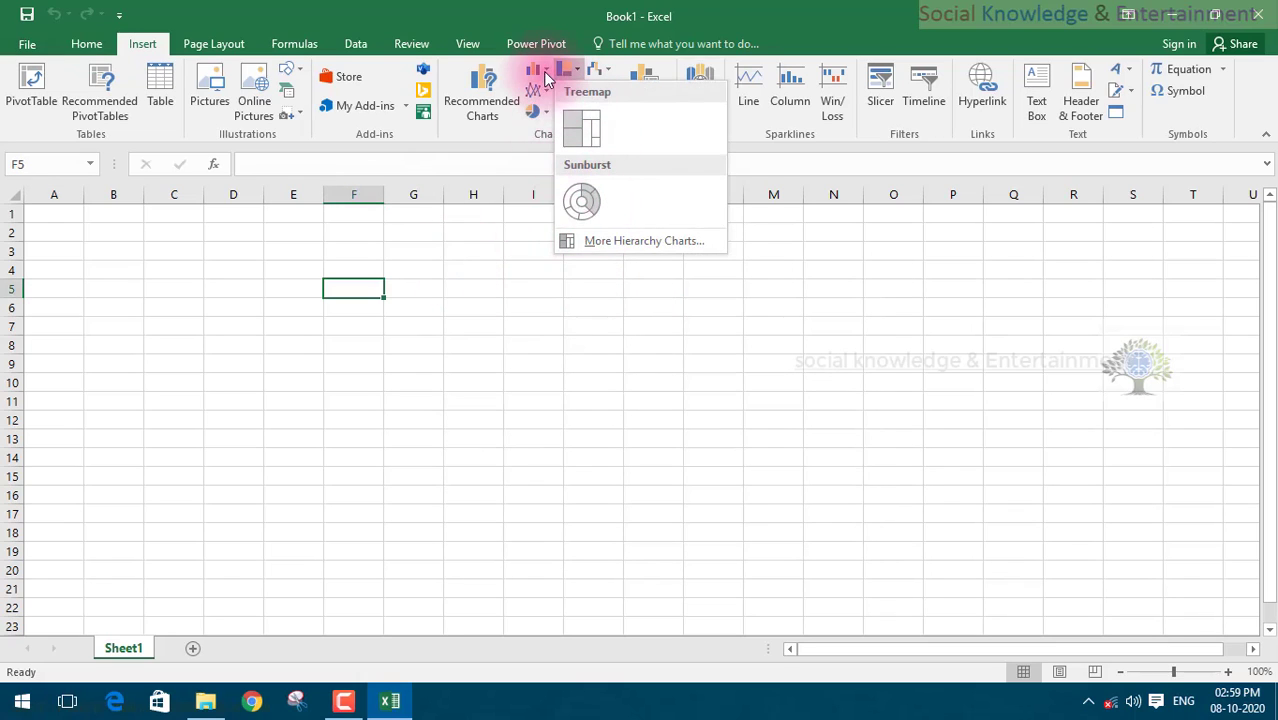
pyautogui.click(541, 71)
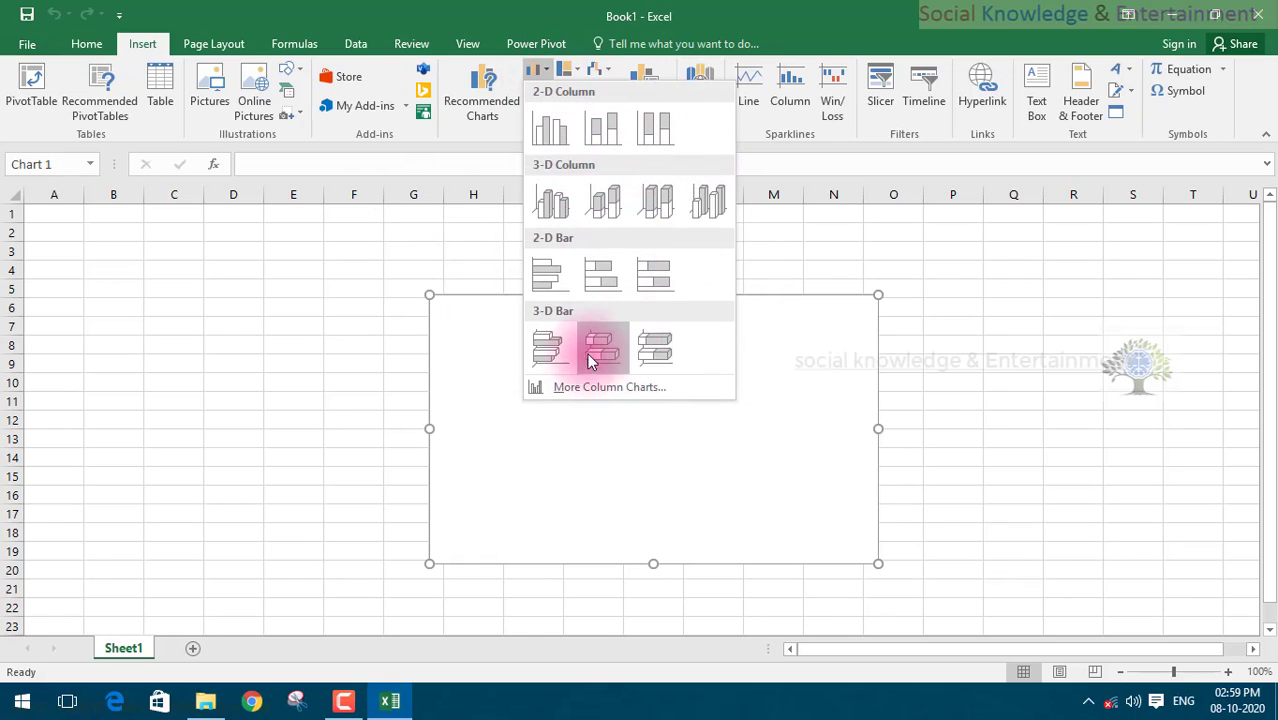
pyautogui.click(584, 387)
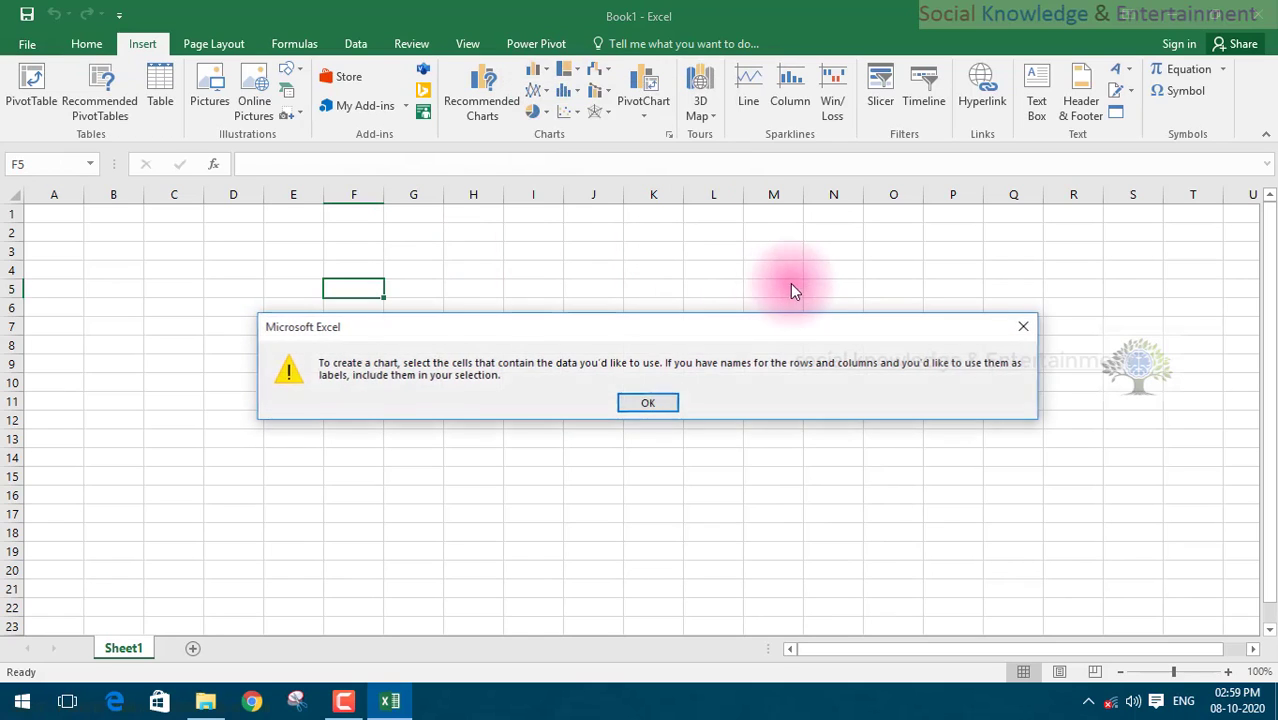
pyautogui.click(647, 402)
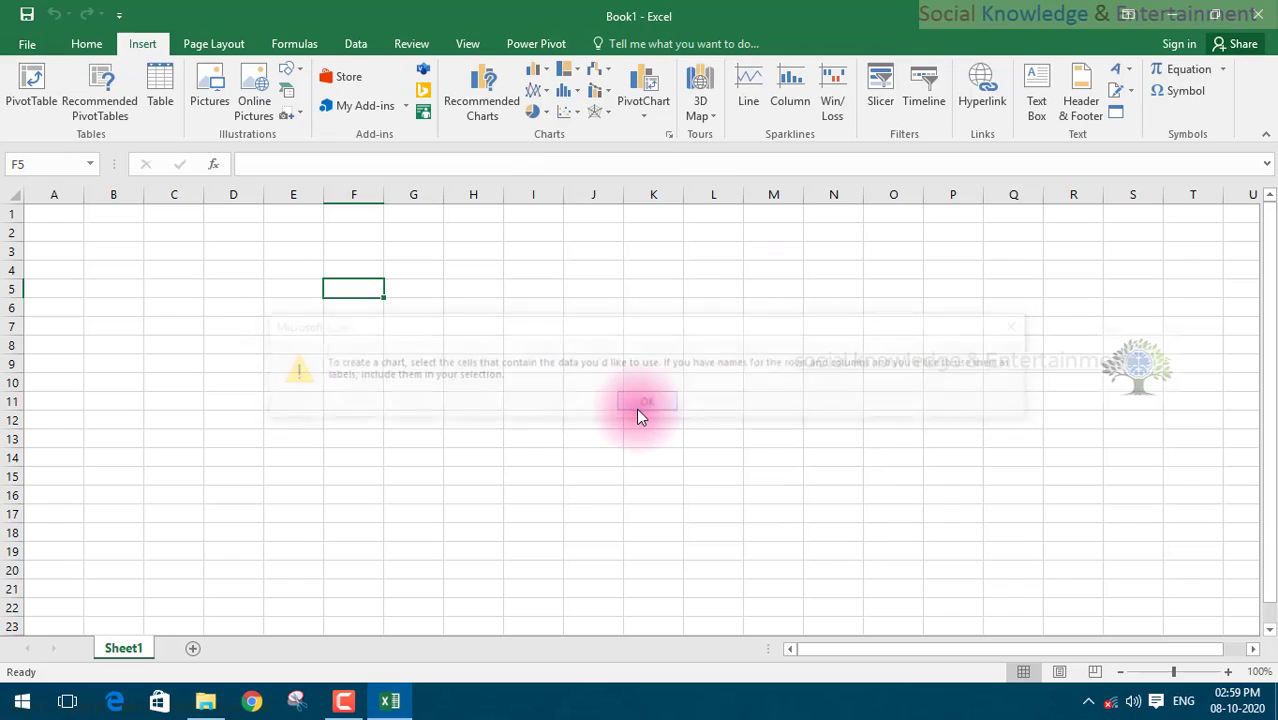
# Examine the combo, column, hierarchy, stock, line, statistical, radar and scatter chart types and the line sparkline settings
pyautogui.click(602, 90)
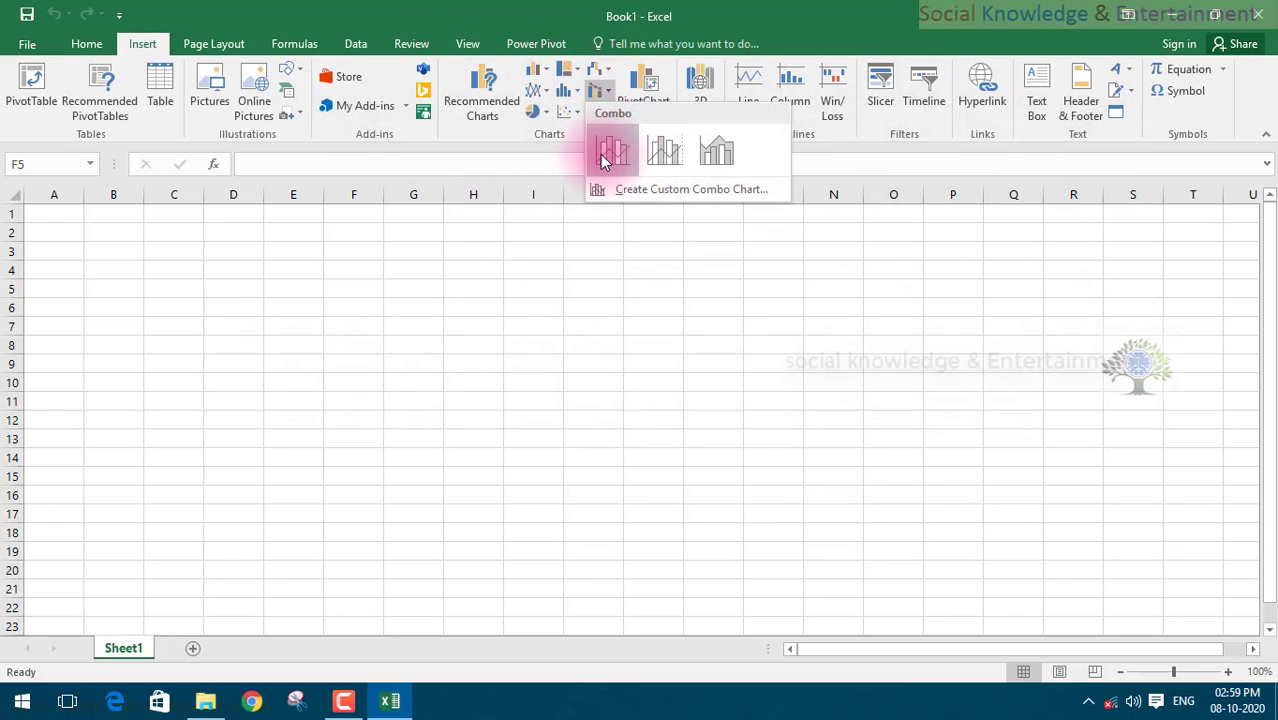
pyautogui.click(508, 340)
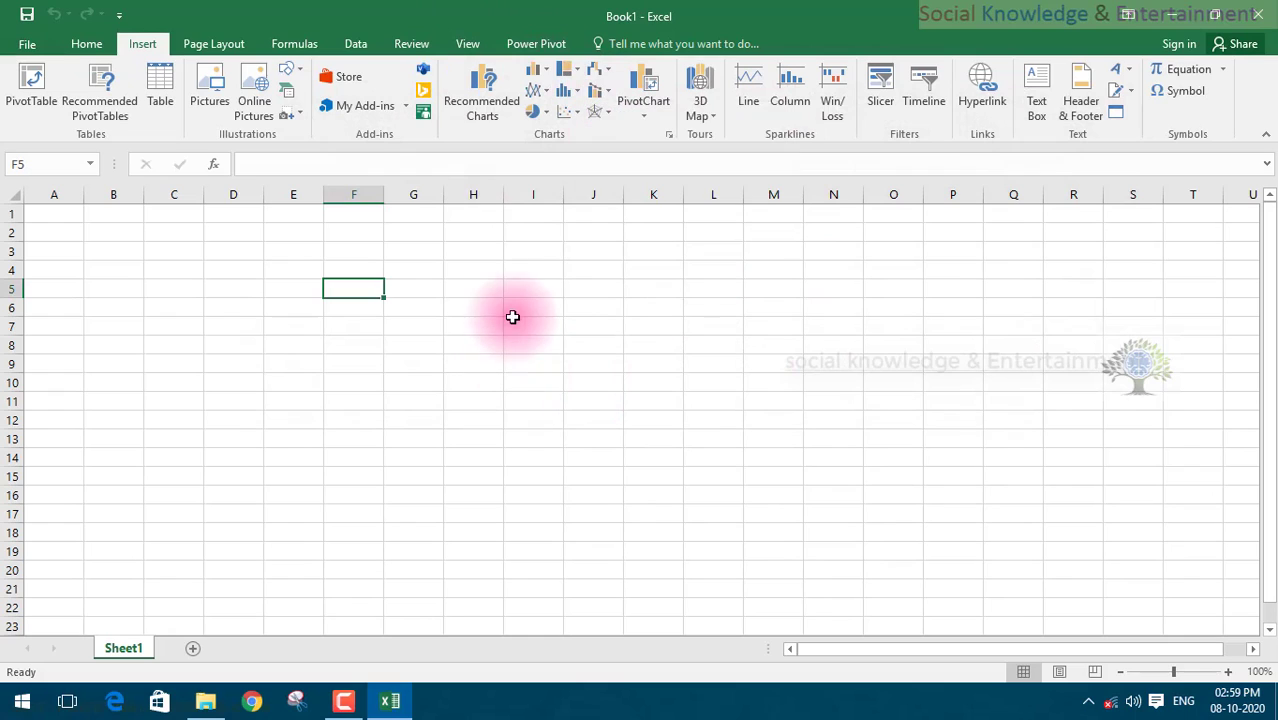
pyautogui.click(548, 70)
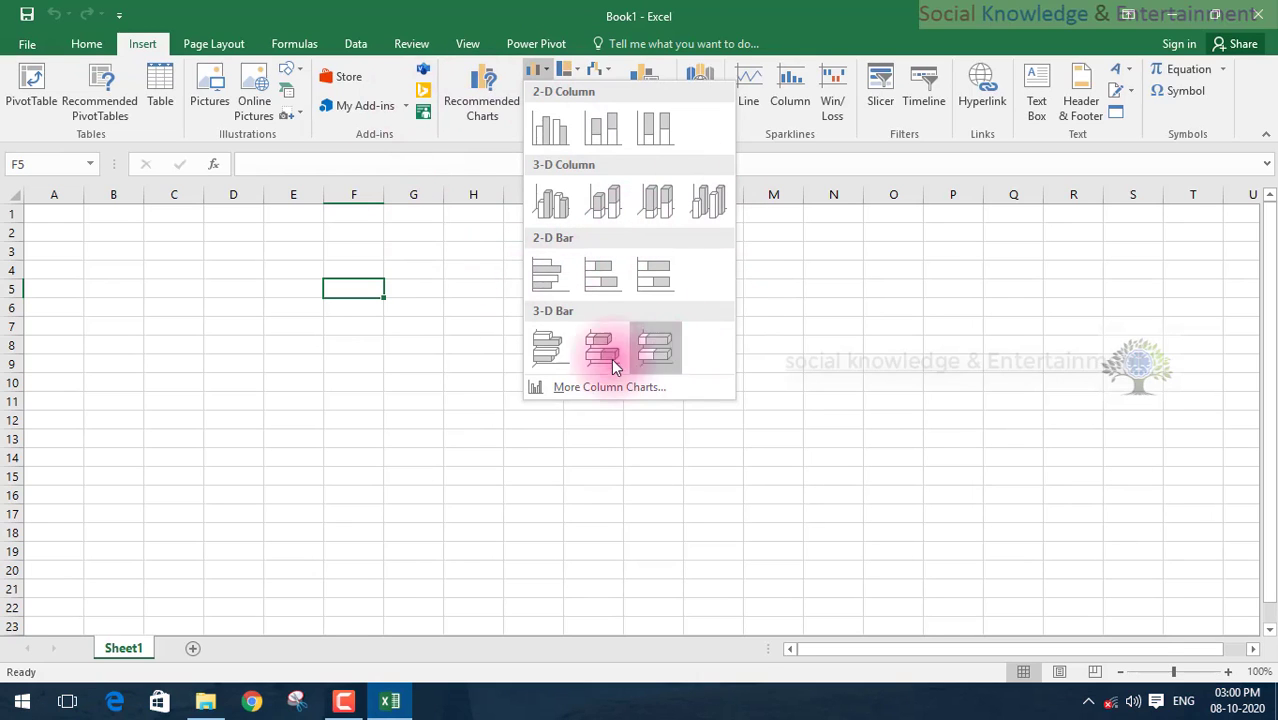
pyautogui.click(418, 330)
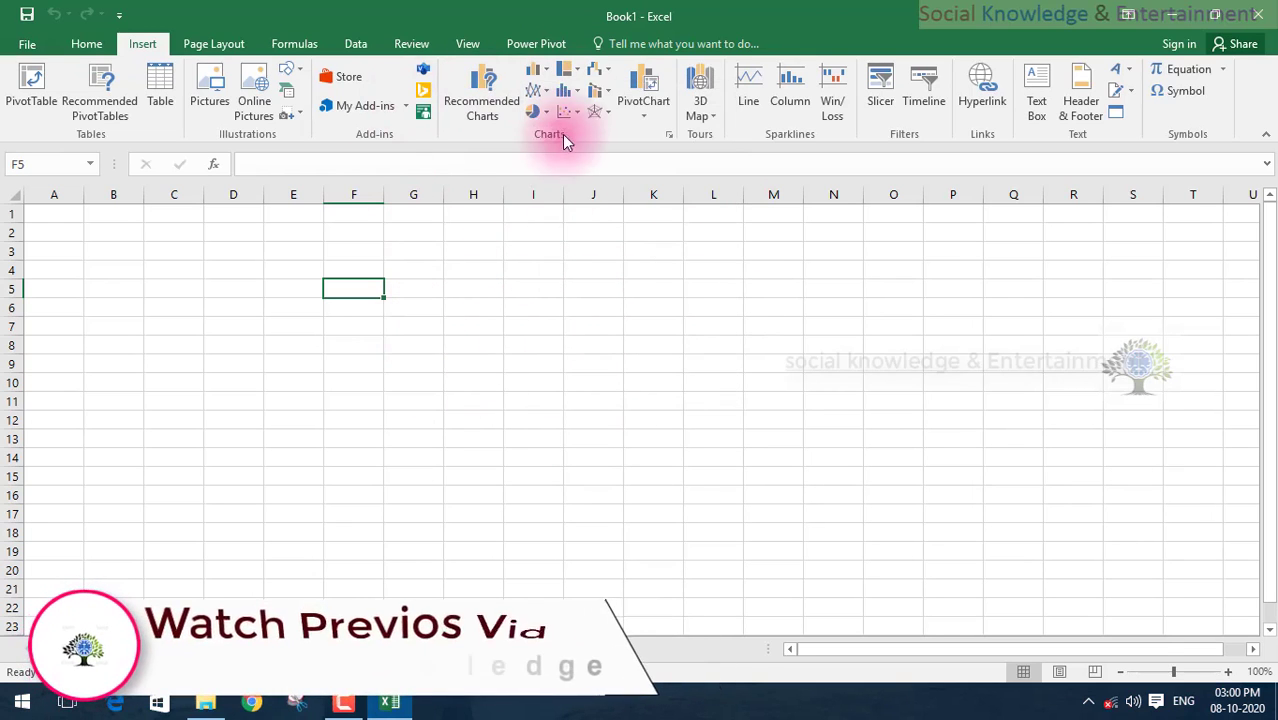
pyautogui.click(572, 69)
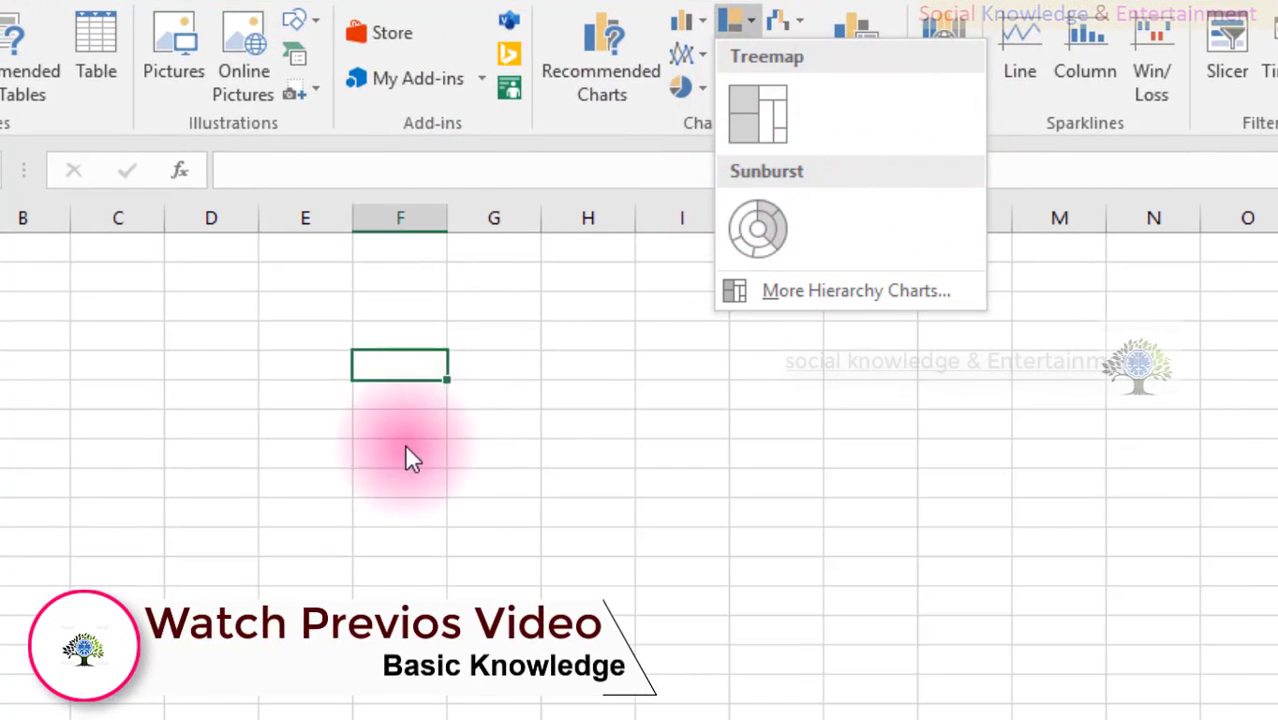
pyautogui.click(807, 24)
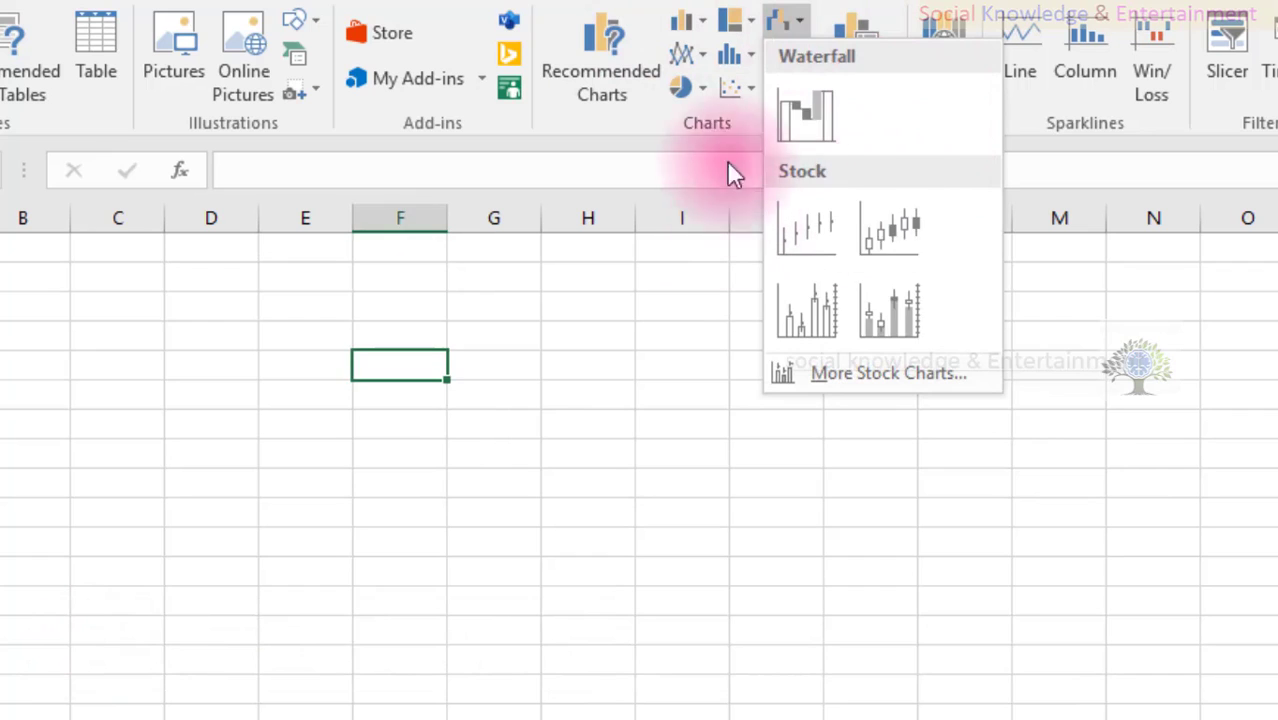
pyautogui.click(699, 66)
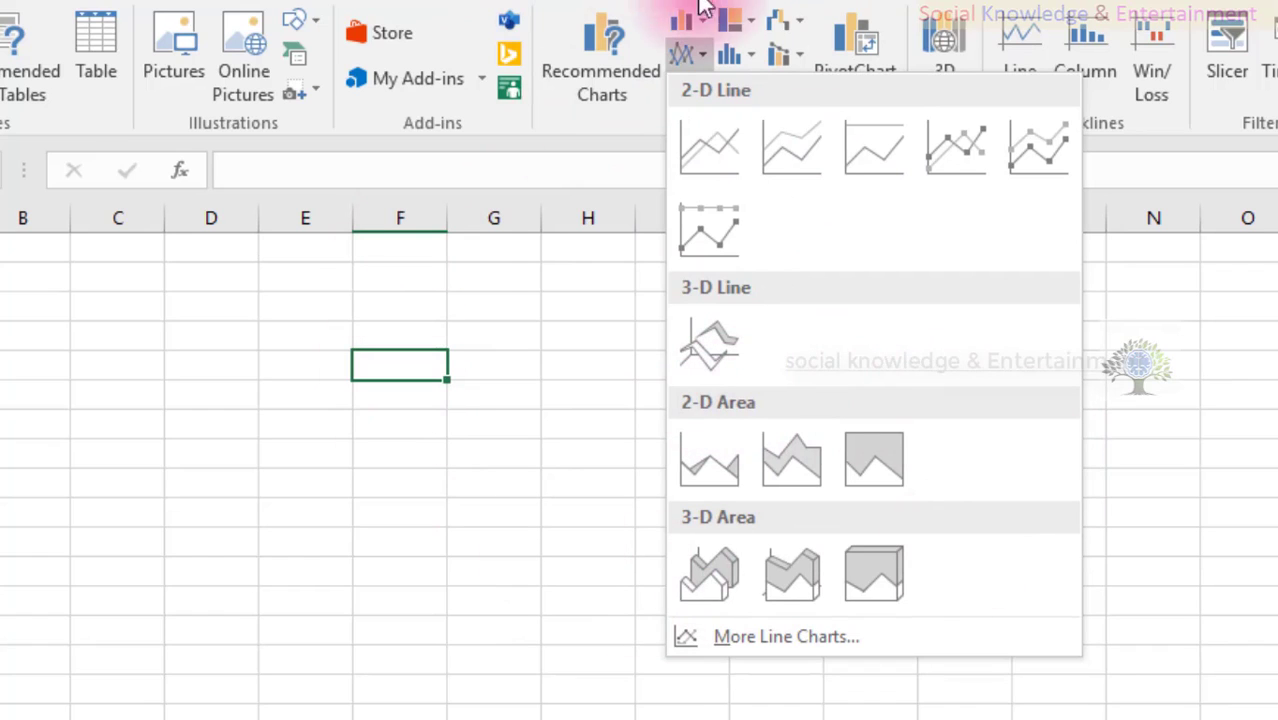
pyautogui.click(750, 55)
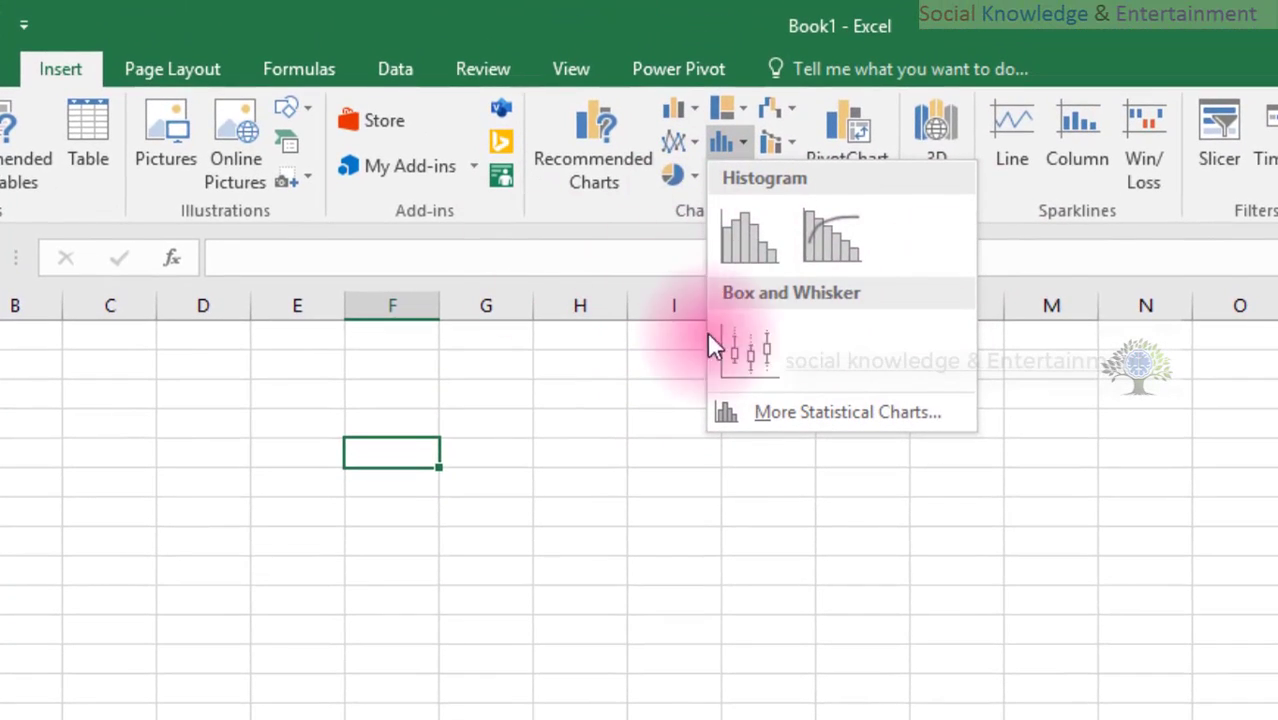
pyautogui.click(614, 390)
pyautogui.click(782, 178)
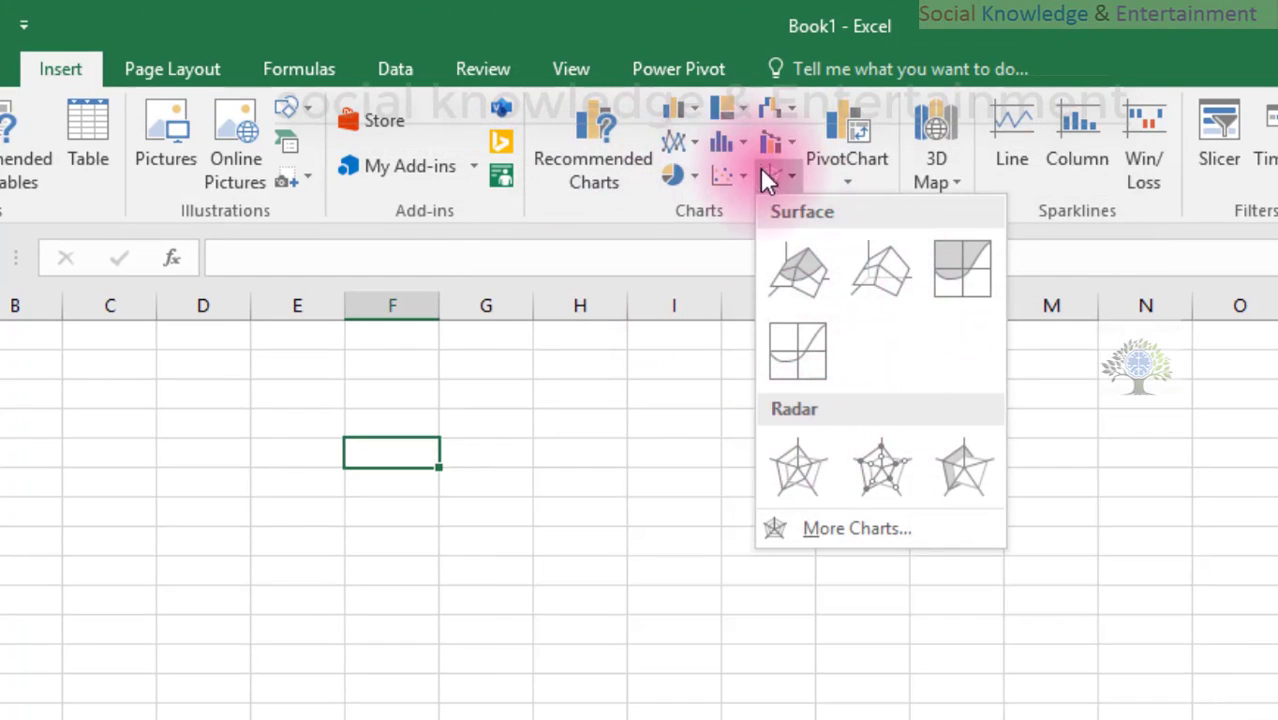
pyautogui.click(764, 178)
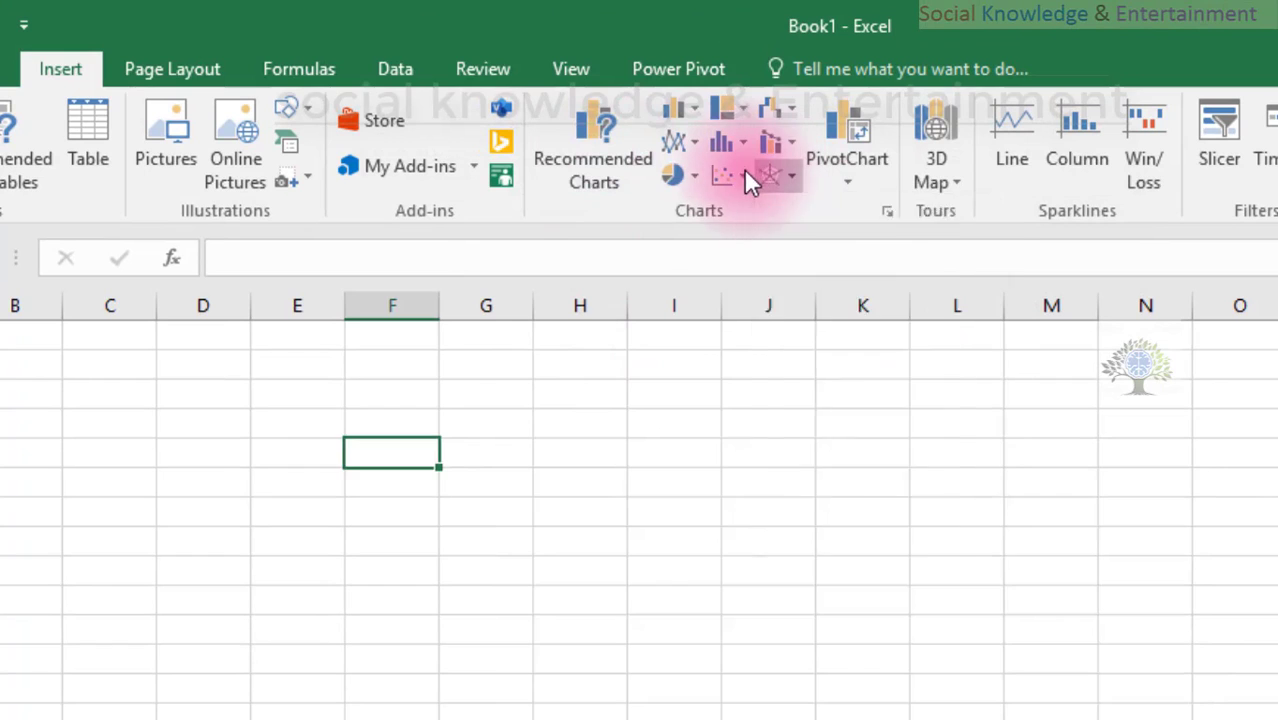
pyautogui.click(744, 170)
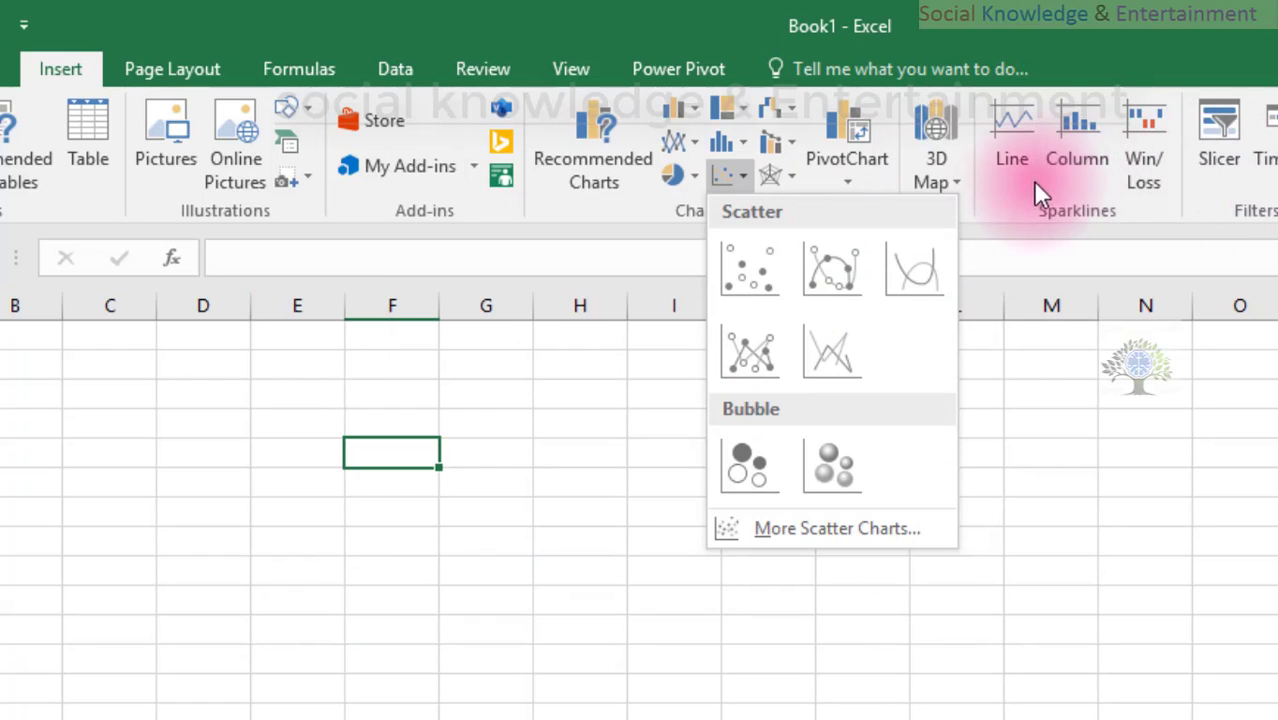
pyautogui.click(1010, 160)
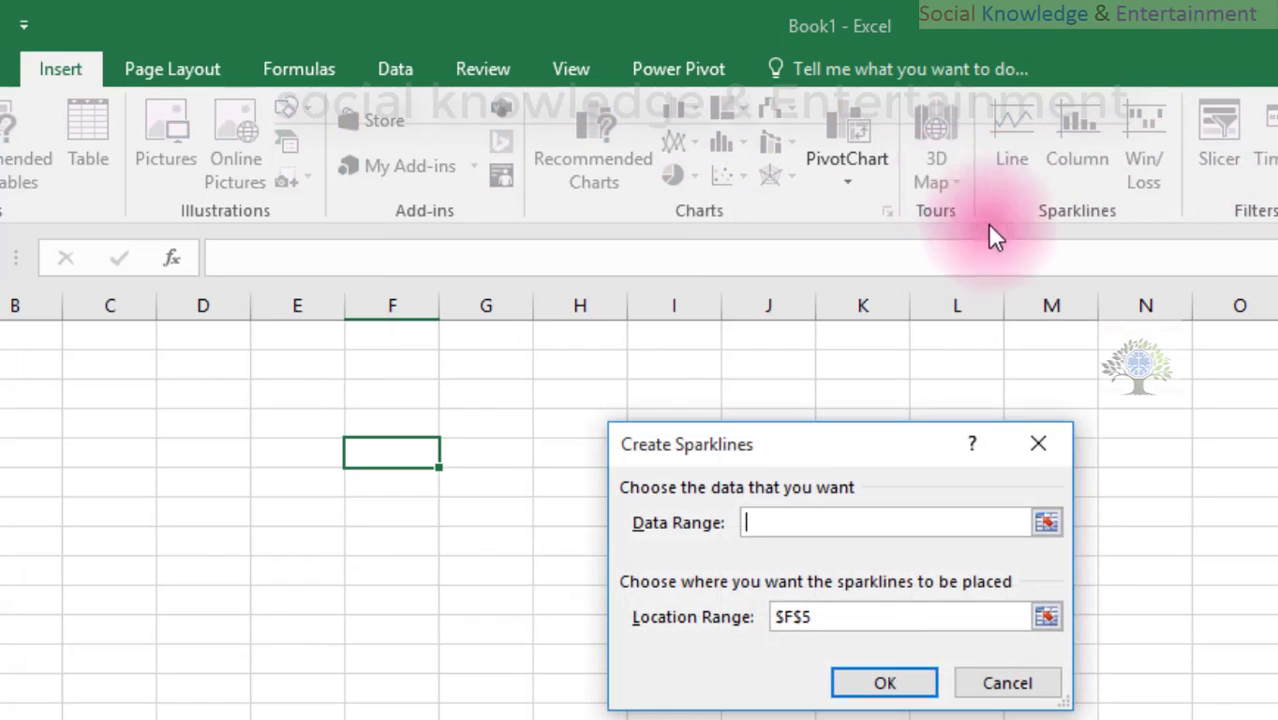
pyautogui.click(1038, 443)
# Try to launch 3D Maps from the empty worksheet
pyautogui.click(944, 190)
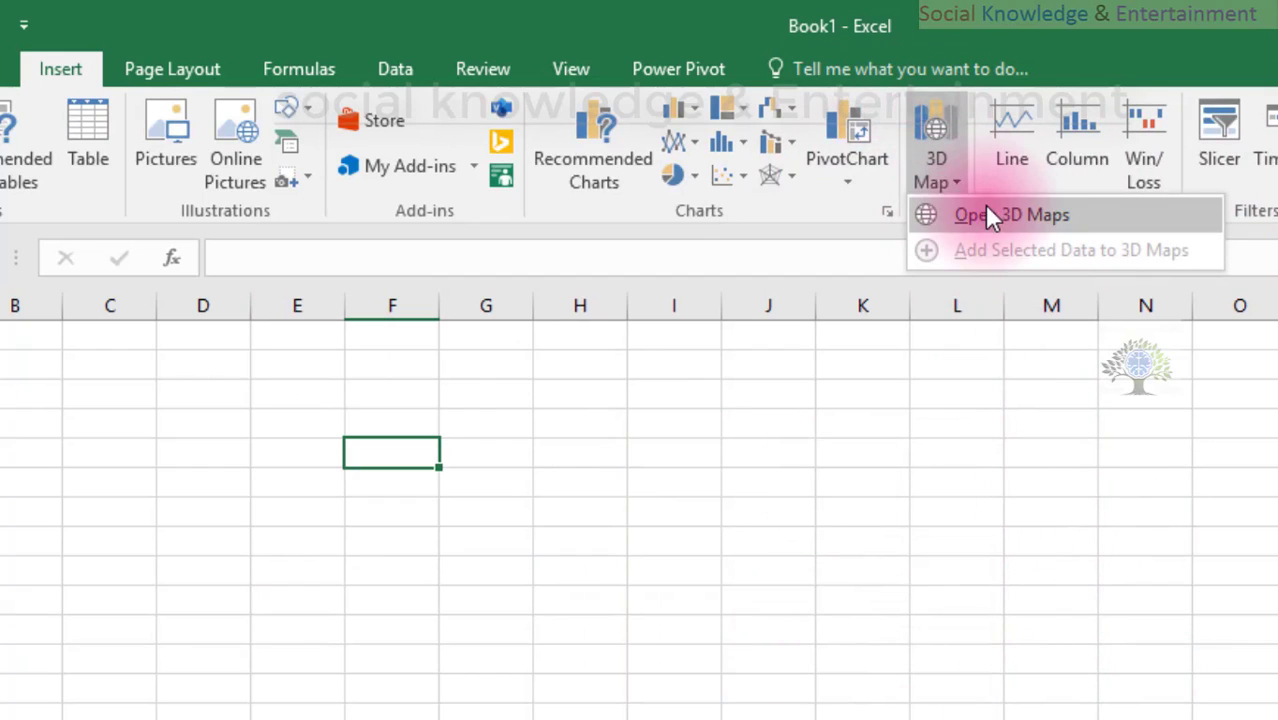
pyautogui.click(1092, 216)
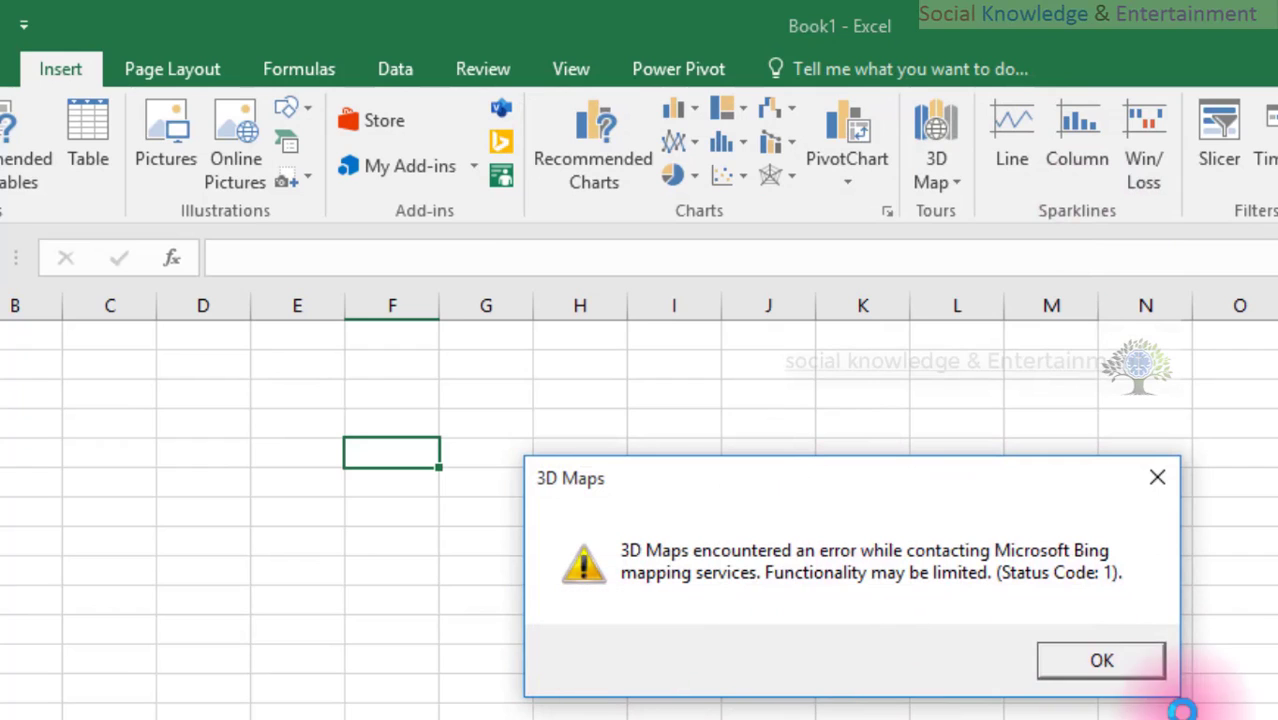
pyautogui.click(1103, 664)
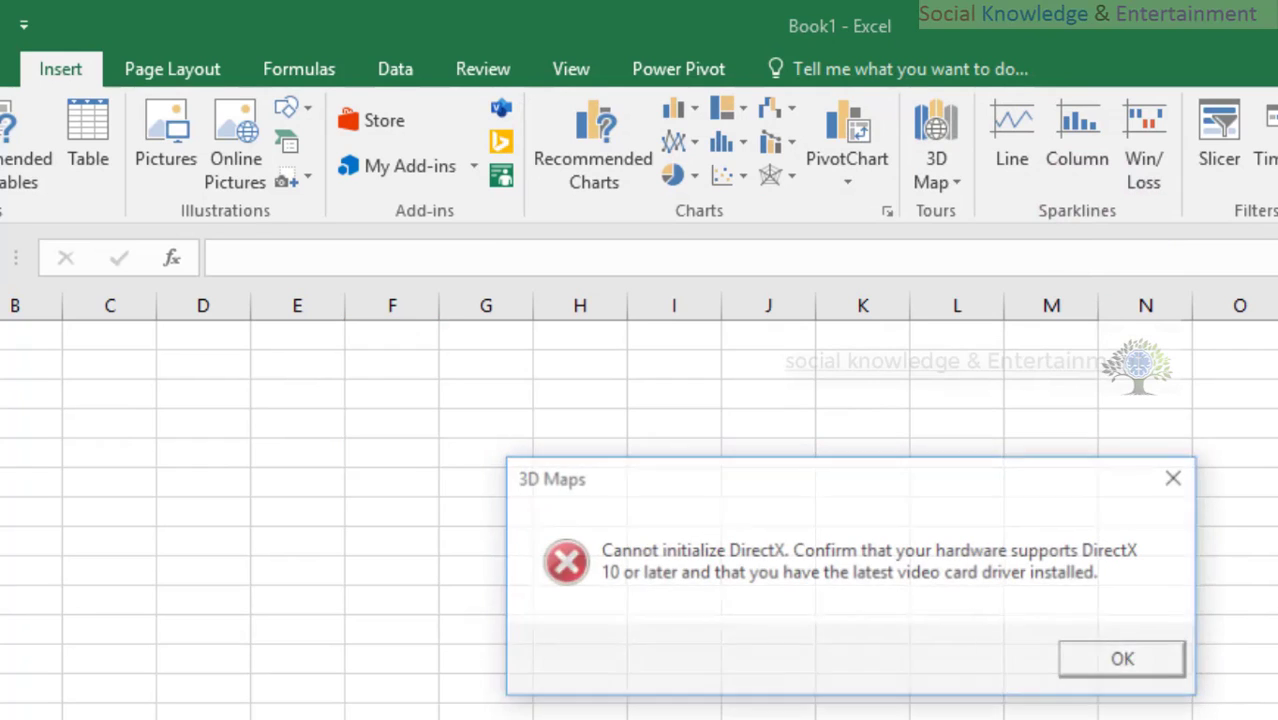
pyautogui.click(1100, 680)
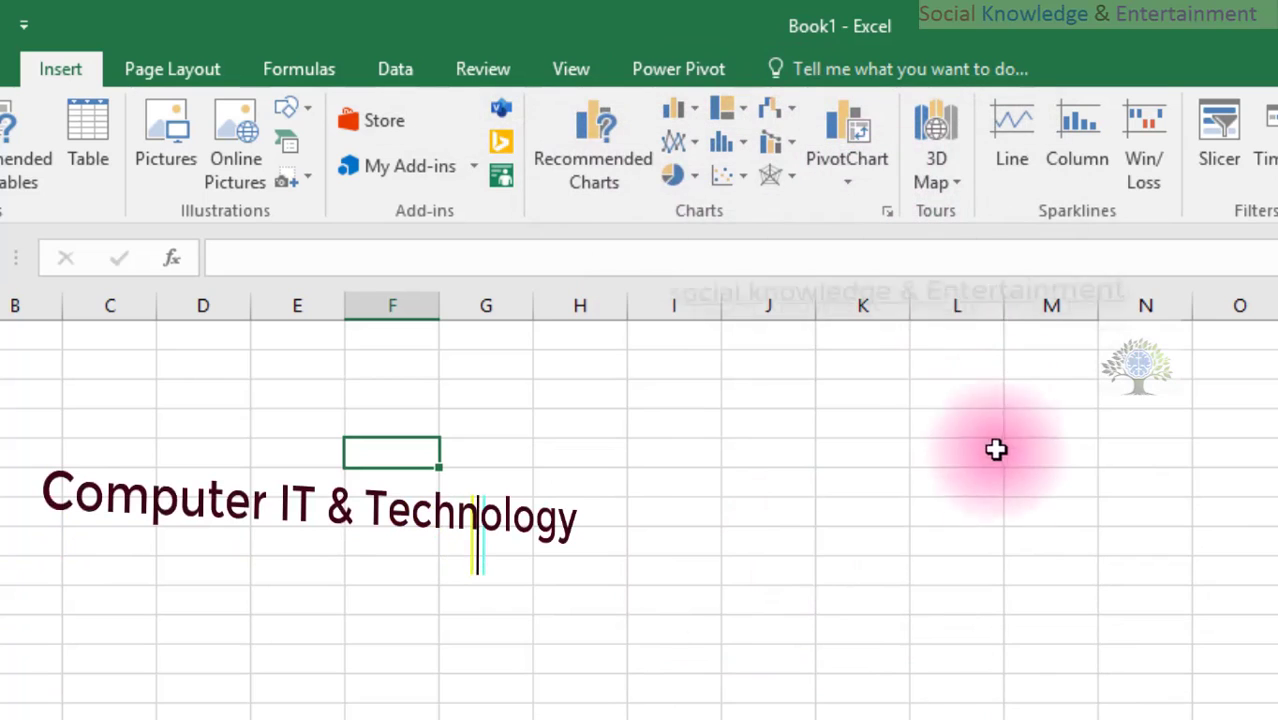
pyautogui.click(995, 540)
pyautogui.click(268, 396)
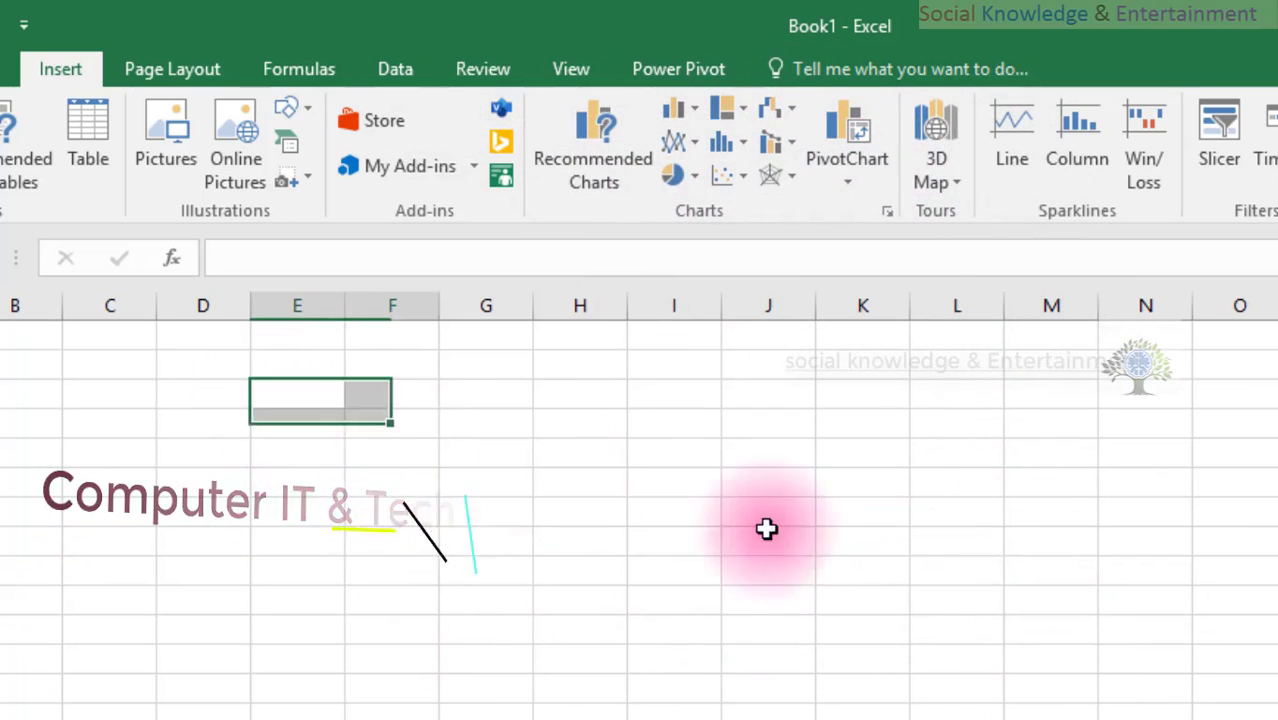
pyautogui.hotkey('ctrl', 'shift', 'Right')
pyautogui.hotkey('ctrl', 'shift', 'Down')
pyautogui.click(196, 450)
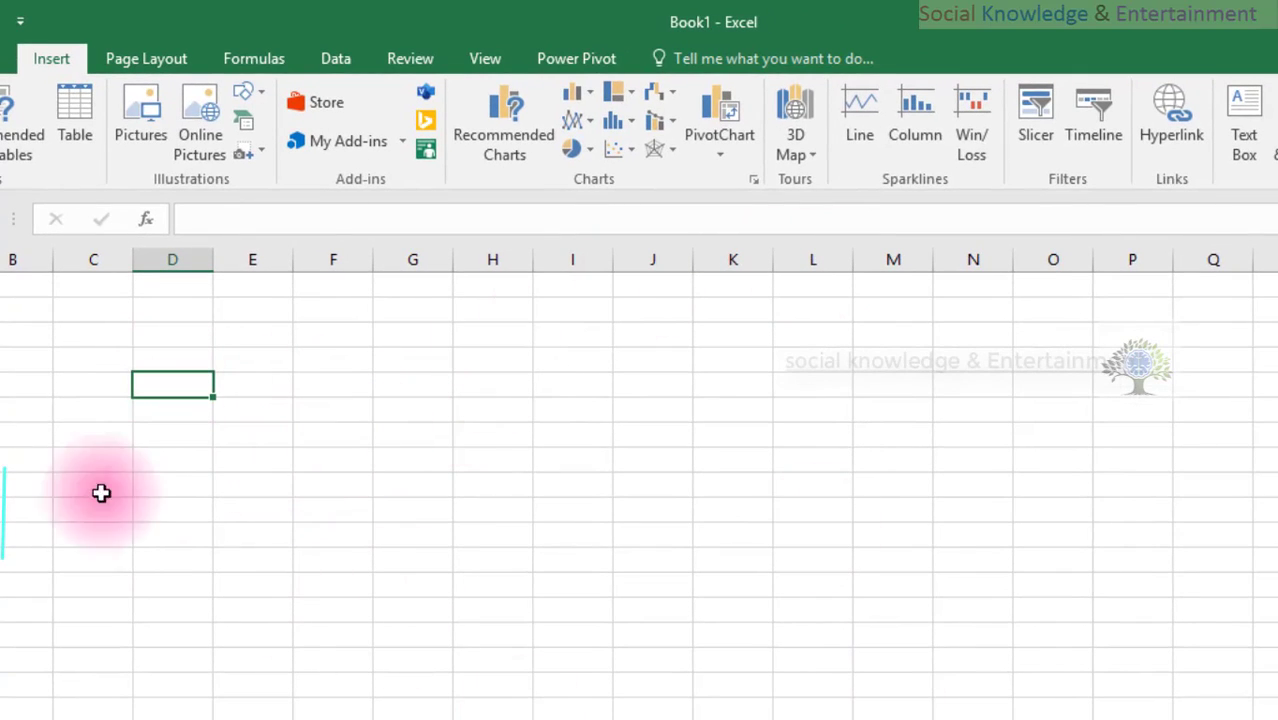
pyautogui.moveTo(85, 317); pyautogui.dragTo(342, 483)
pyautogui.click(471, 405)
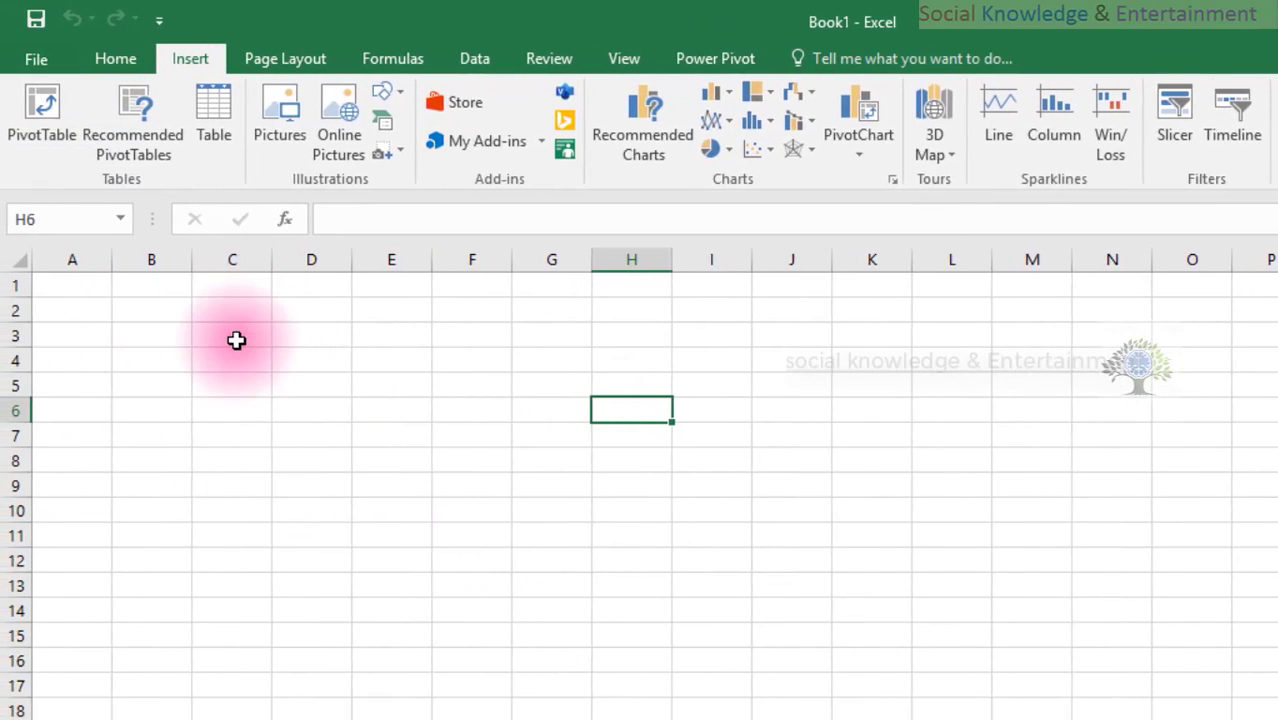
pyautogui.click(236, 341)
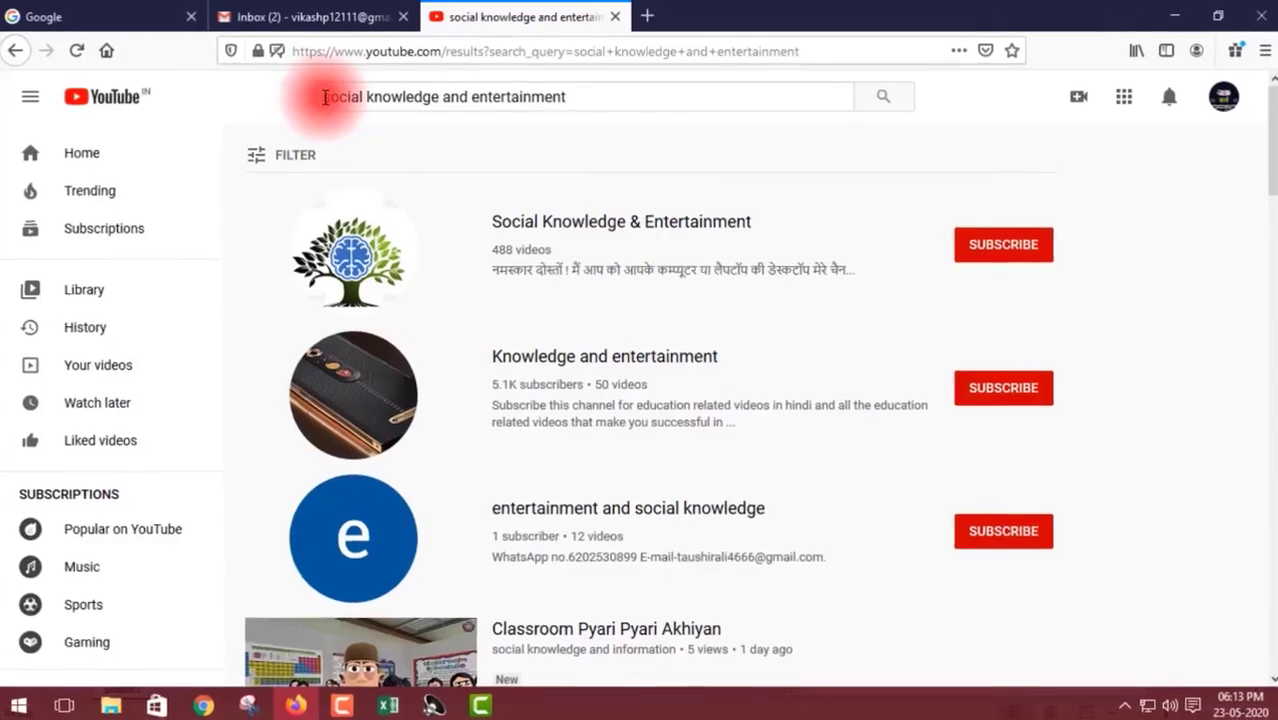
# Highlight the search phrase "social knowledge and entertainment" on the YouTube results page in the browser
pyautogui.moveTo(318, 99); pyautogui.dragTo(579, 99)
pyautogui.click(582, 99)
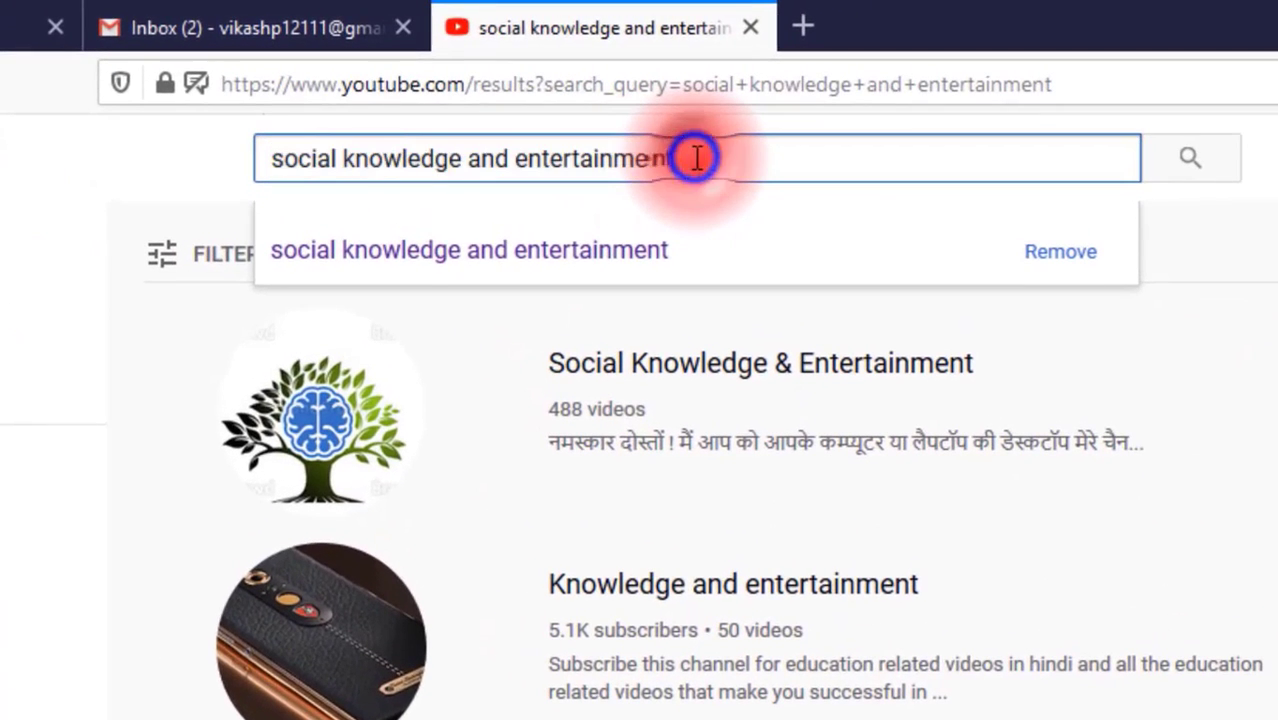
pyautogui.moveTo(685, 157); pyautogui.dragTo(214, 157)
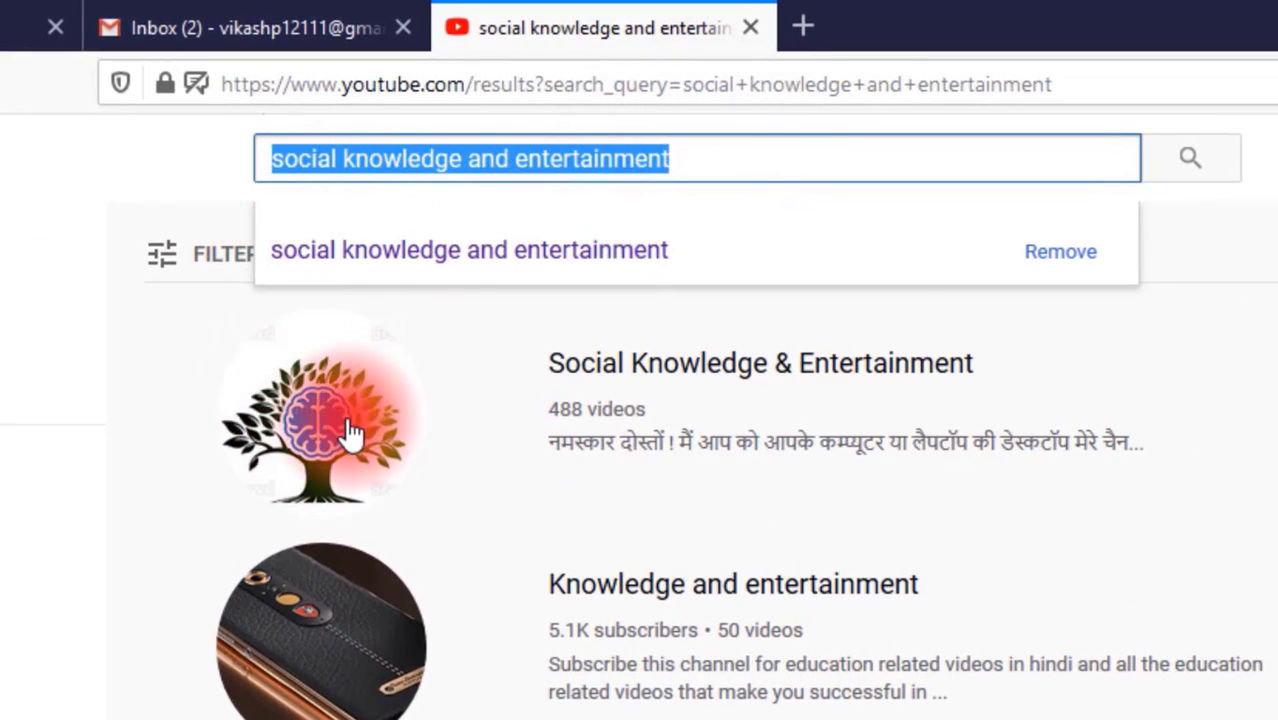
# Open the Social Knowledge & Entertainment channel from the search results and look over its home page
pyautogui.click(411, 376)
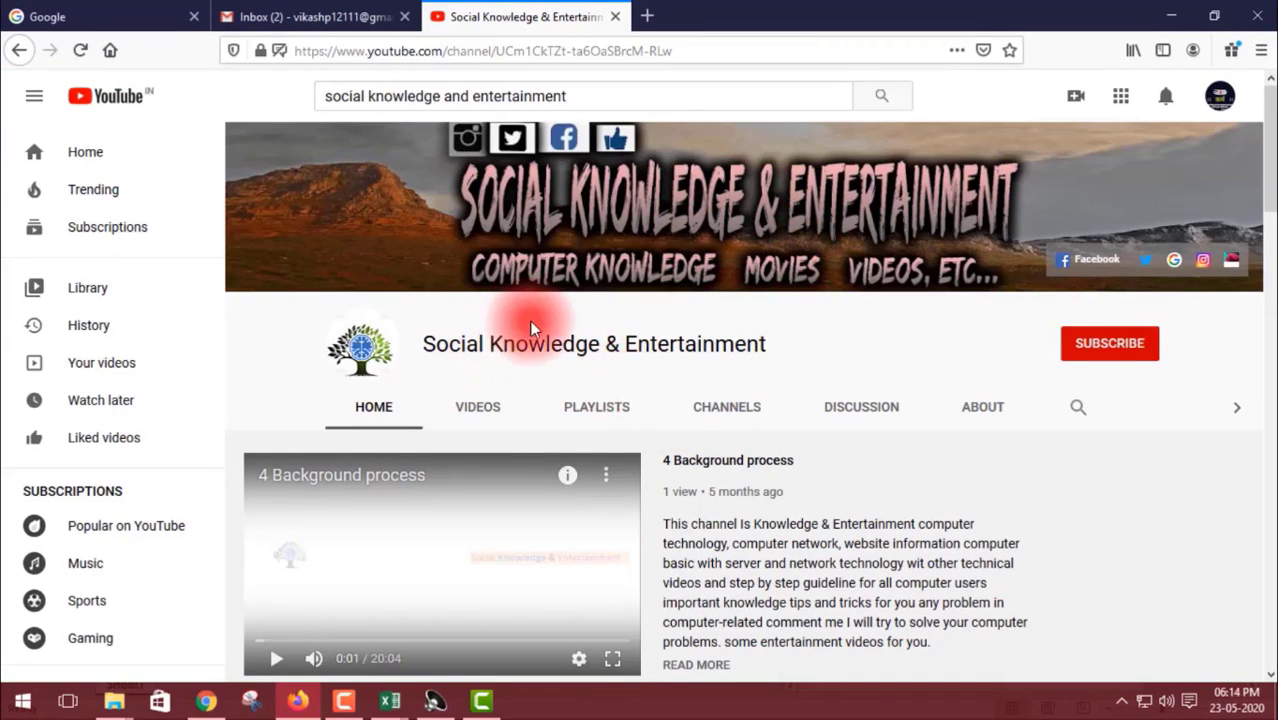
pyautogui.scroll(-2, 529, 320)
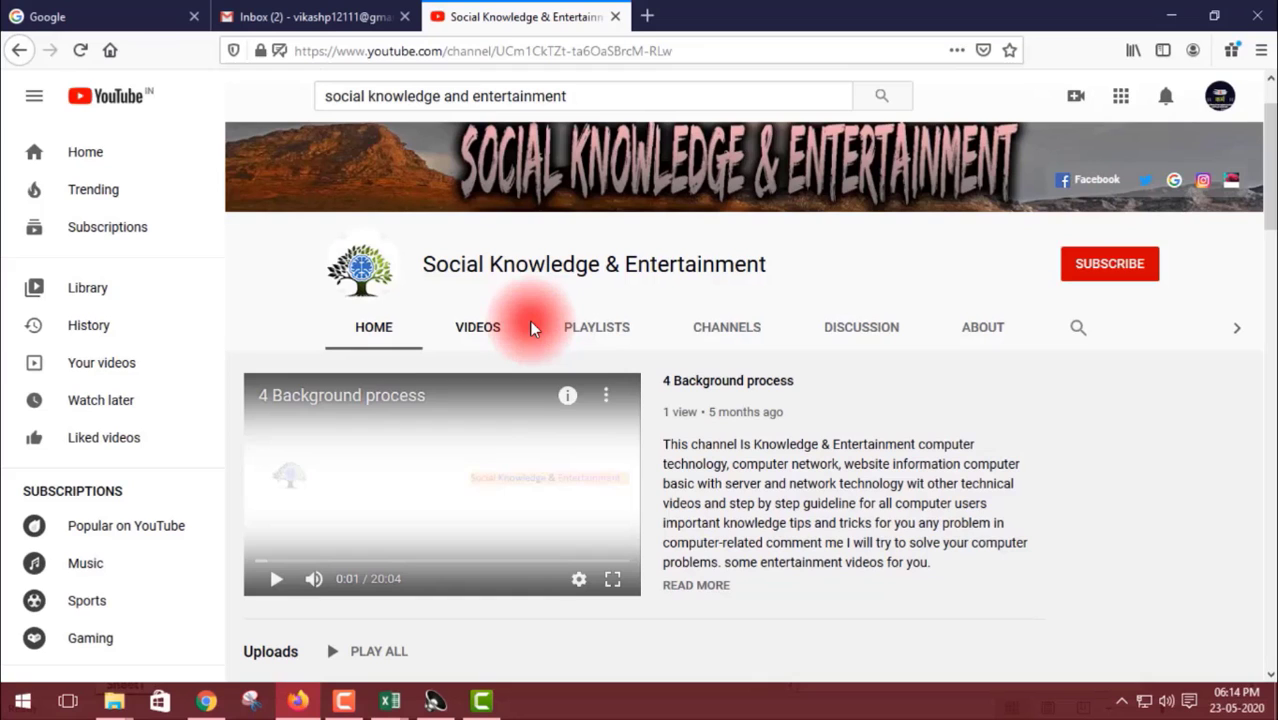
pyautogui.scroll(1, 560, 270)
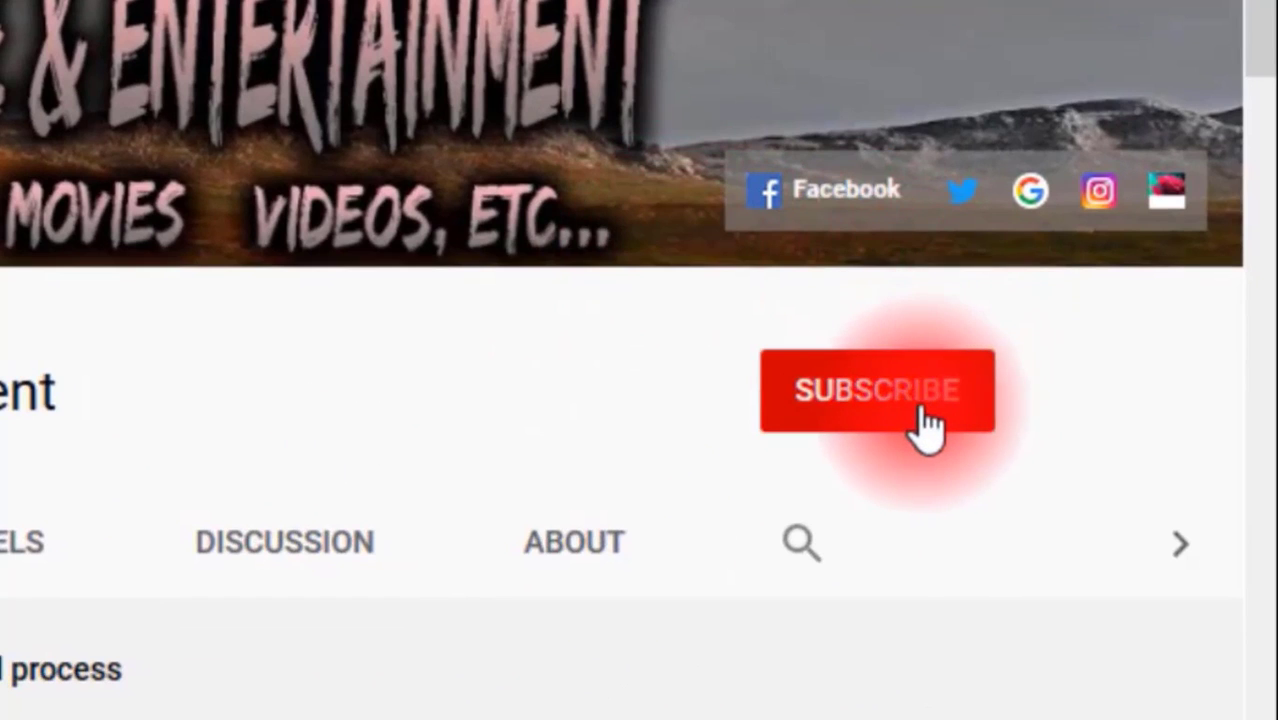
# Subscribe to the Social Knowledge & Entertainment channel and set its notifications to All
pyautogui.click(914, 410)
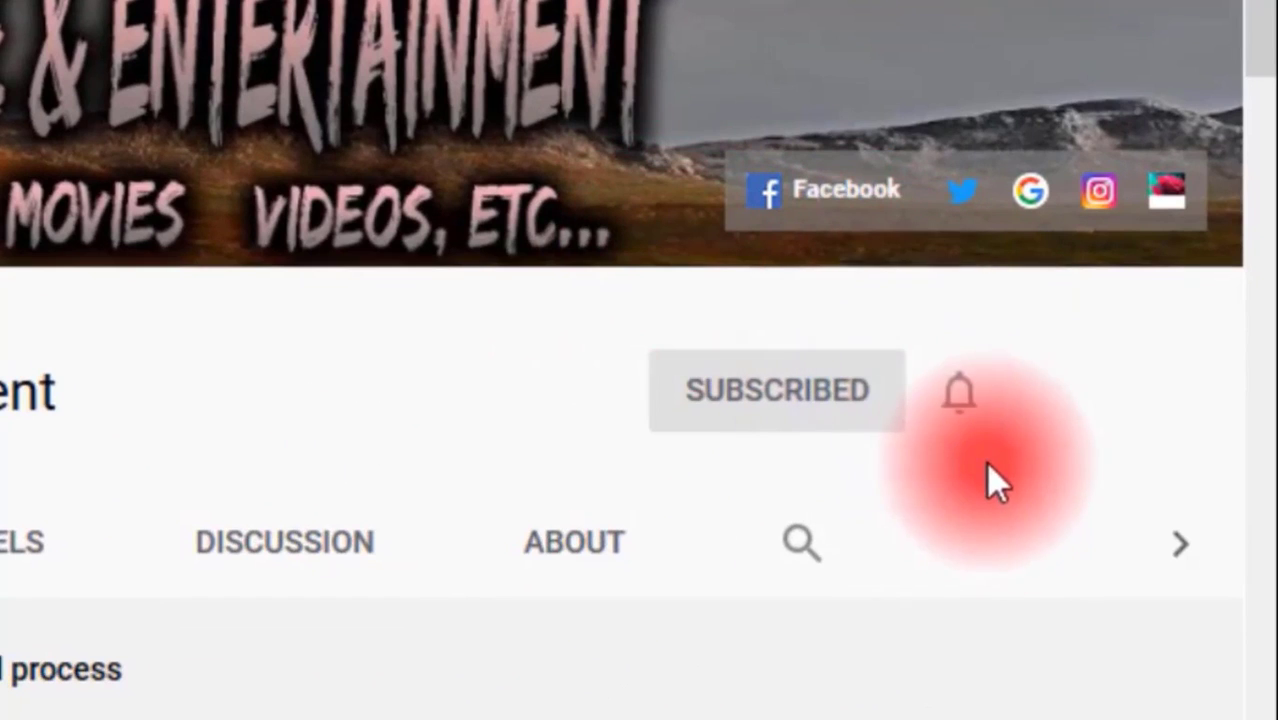
pyautogui.click(962, 405)
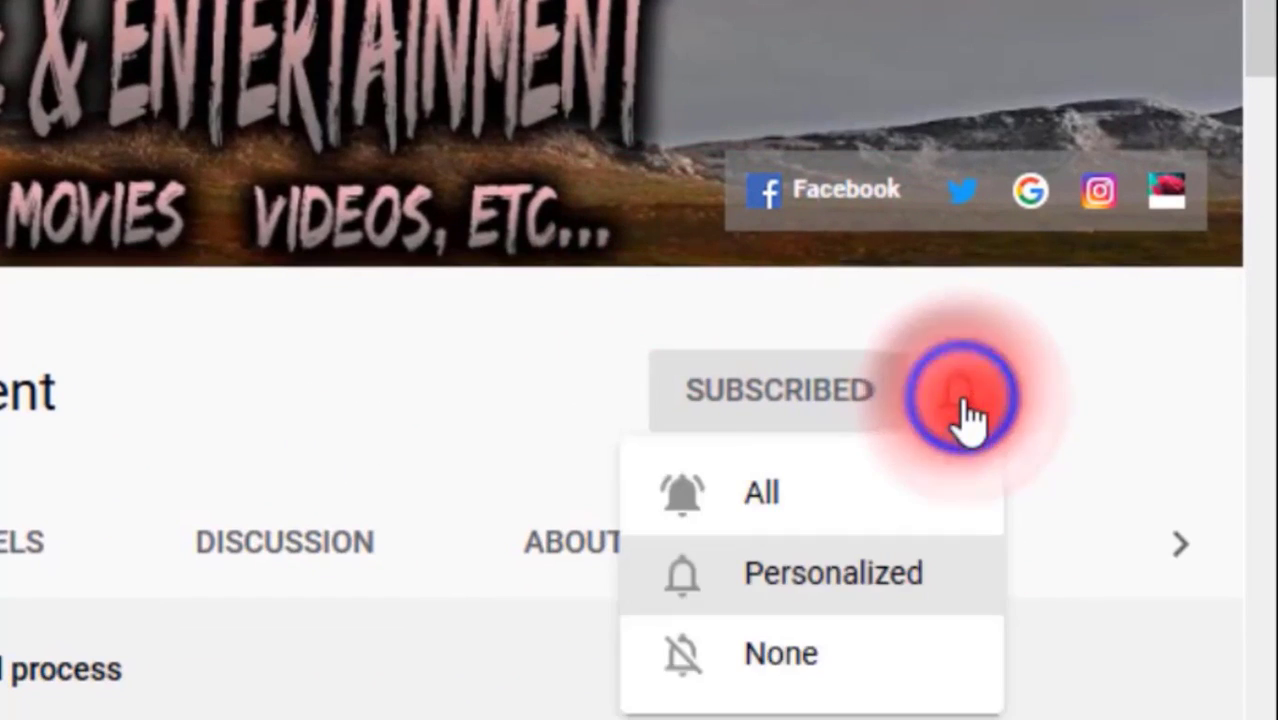
pyautogui.click(876, 510)
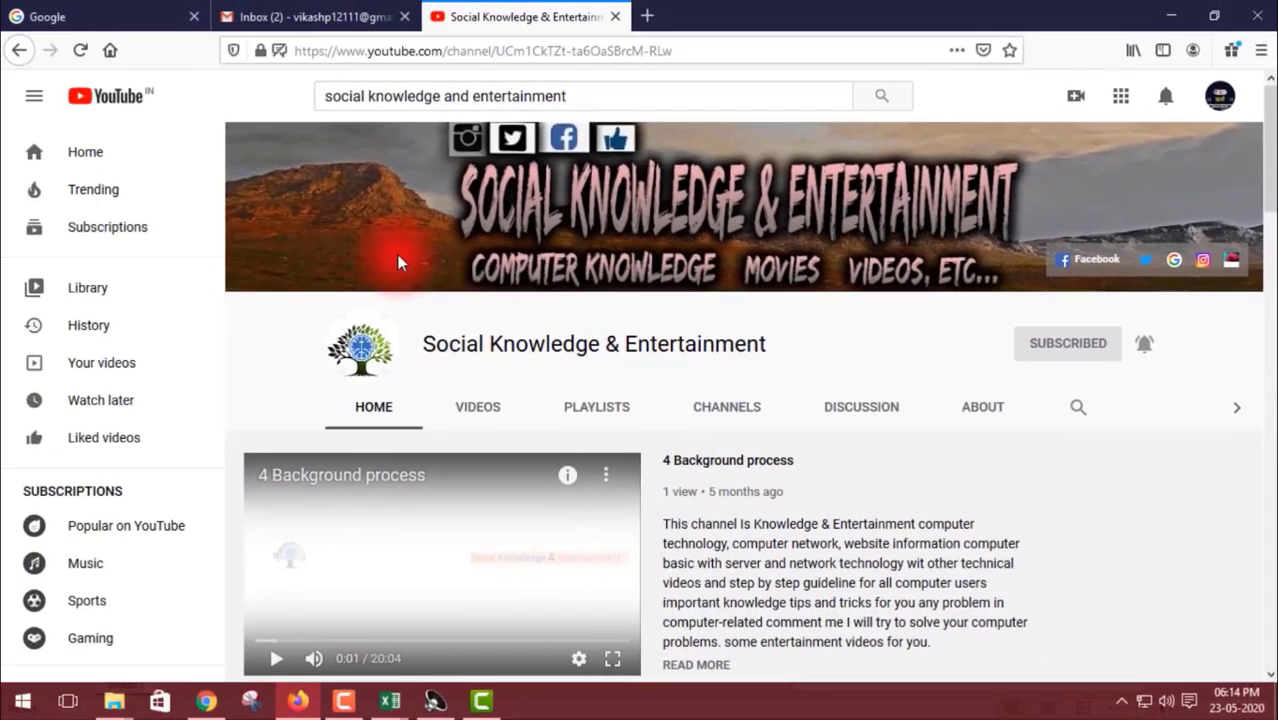
pyautogui.click(707, 432)
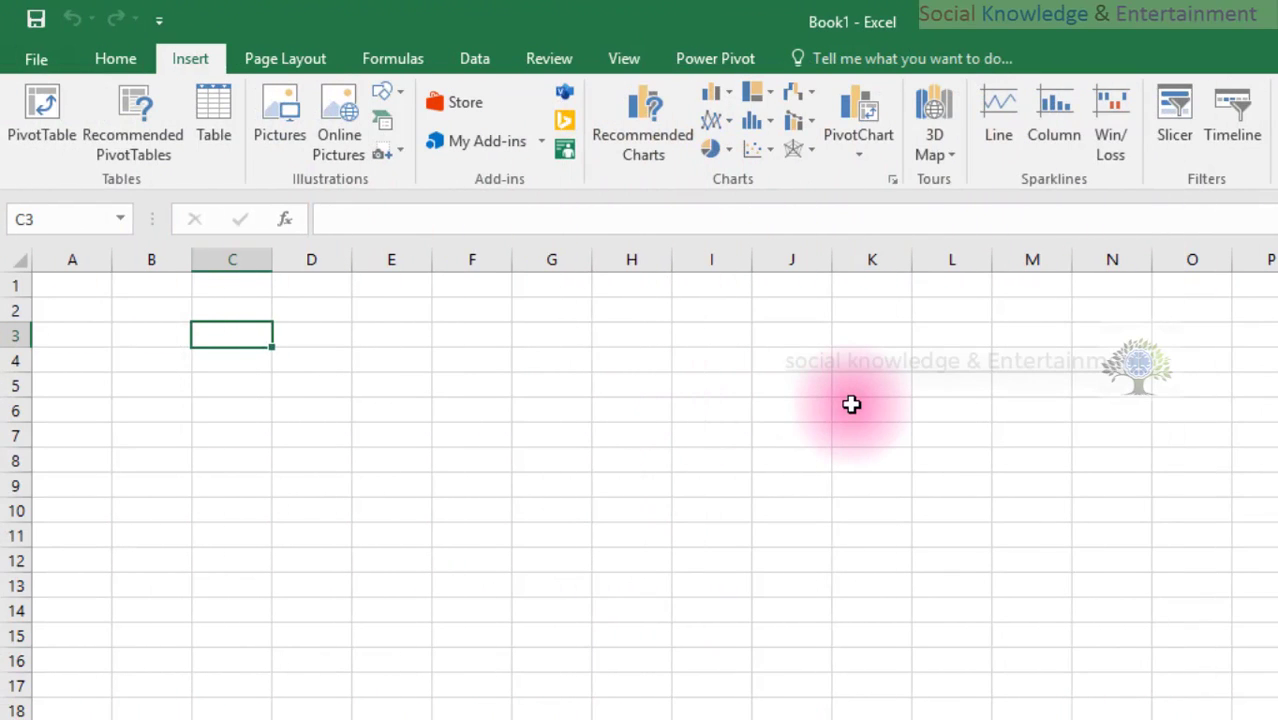
# Switch to the blank Excel workbook and enter the title "Education Of Public" in cell C3
pyautogui.click(526, 337)
pyautogui.click(229, 361)
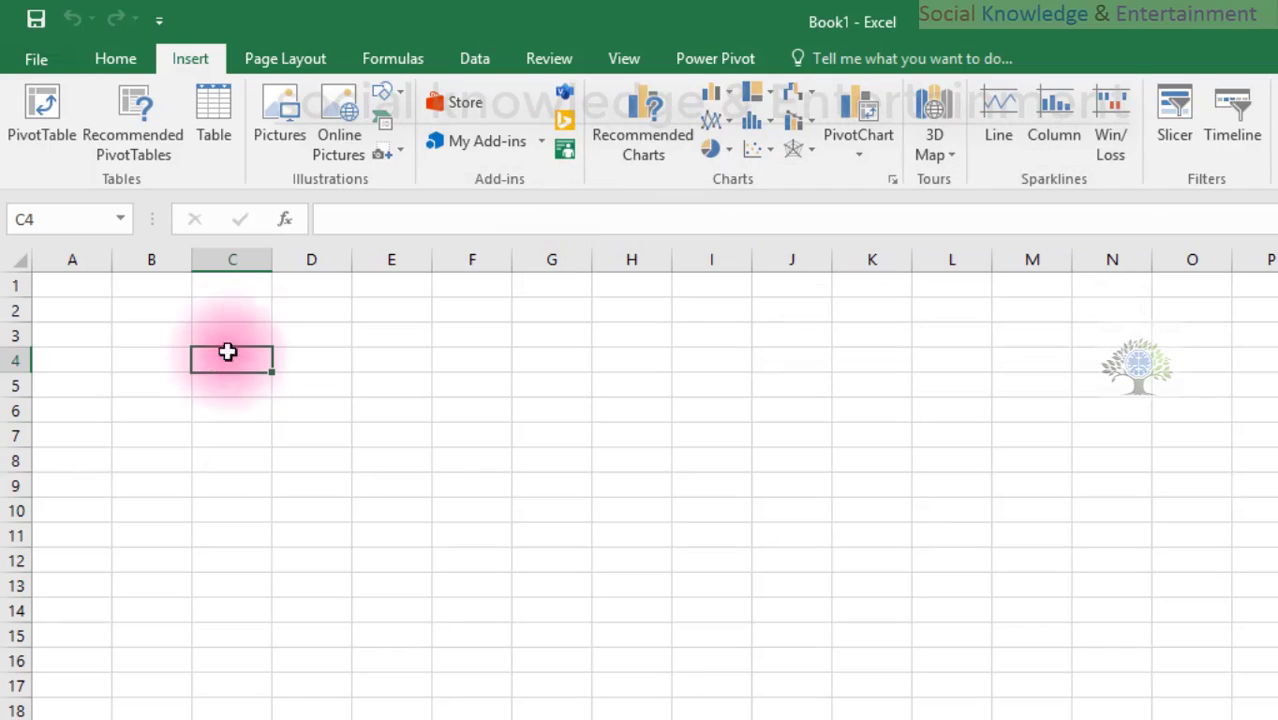
pyautogui.click(238, 314)
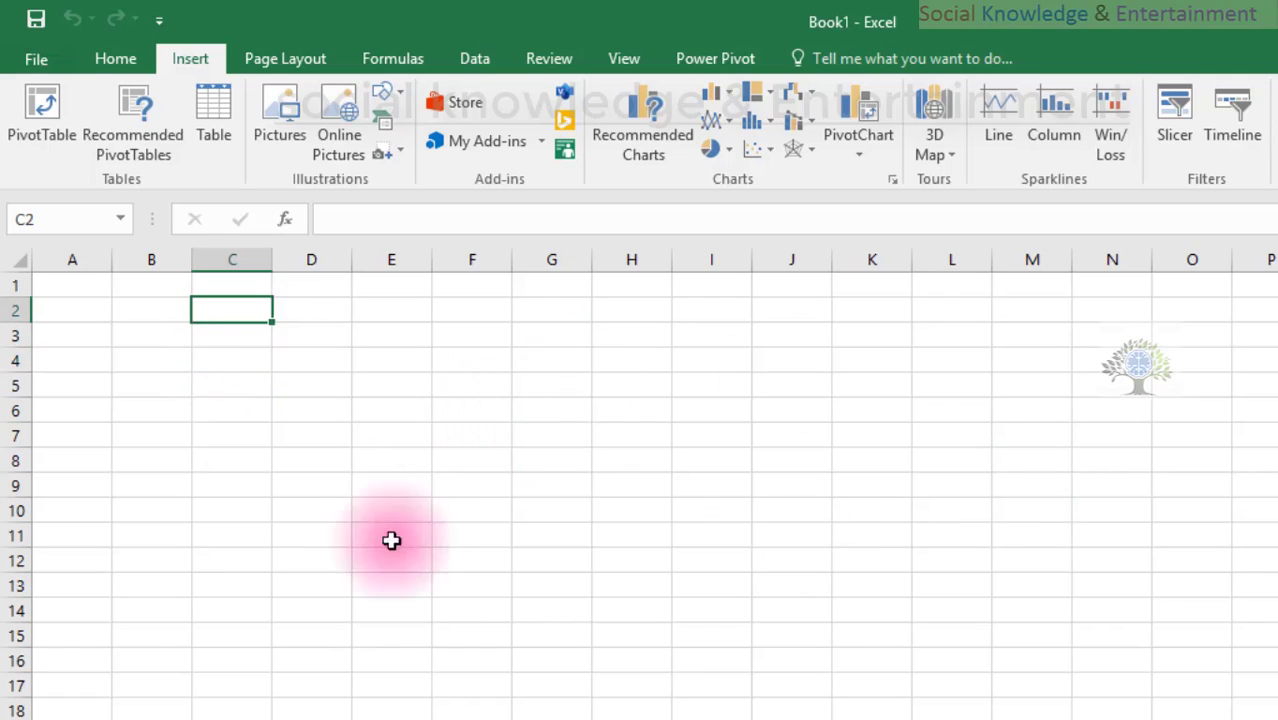
pyautogui.click(271, 341)
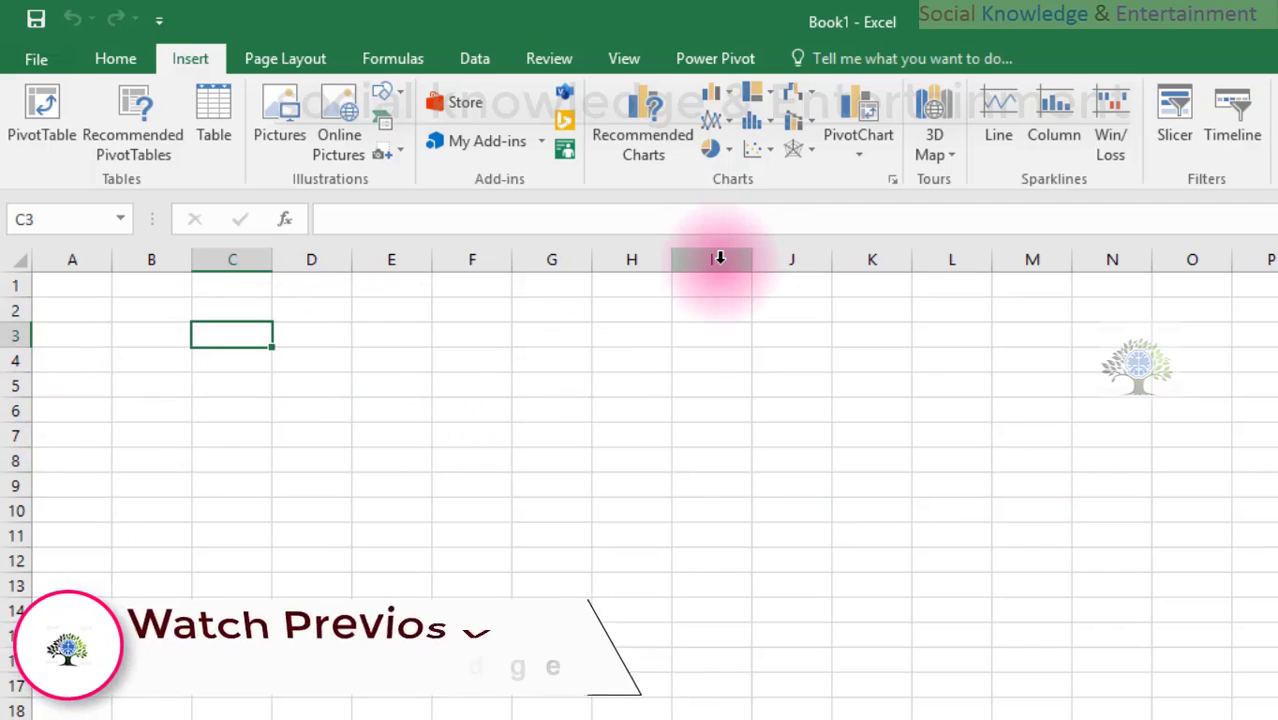
pyautogui.write('Educa')
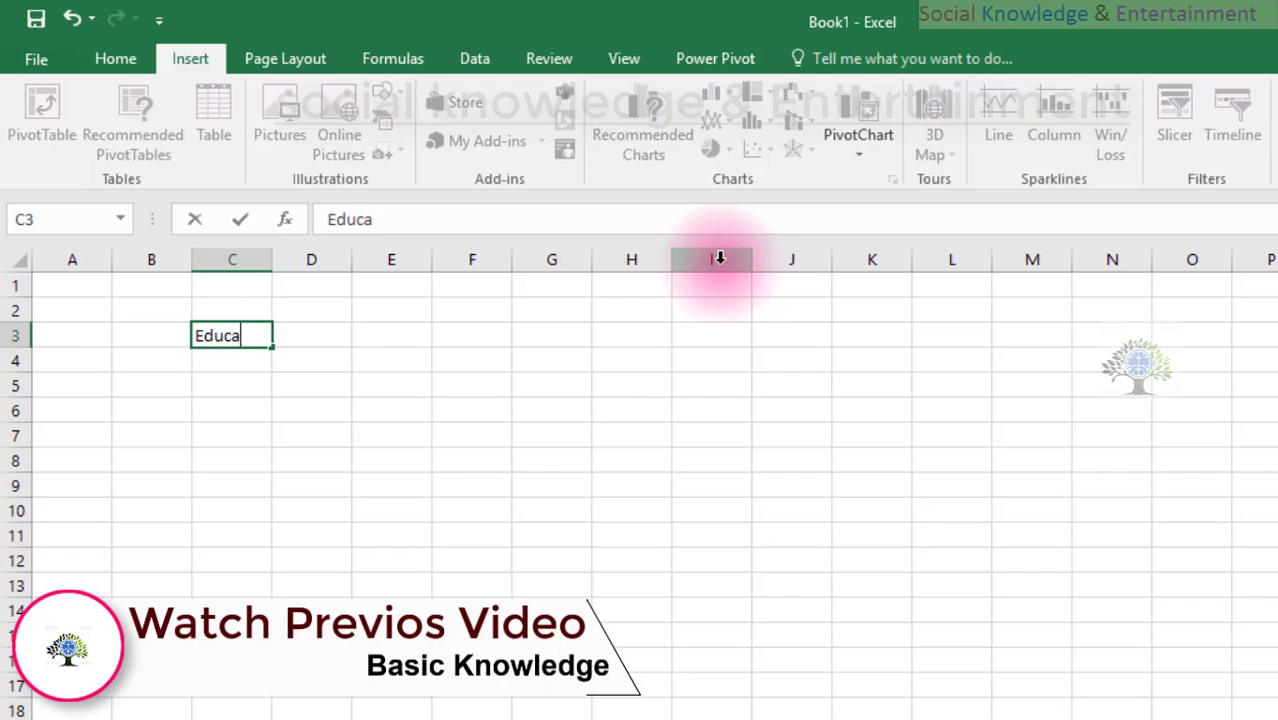
pyautogui.write('tion')
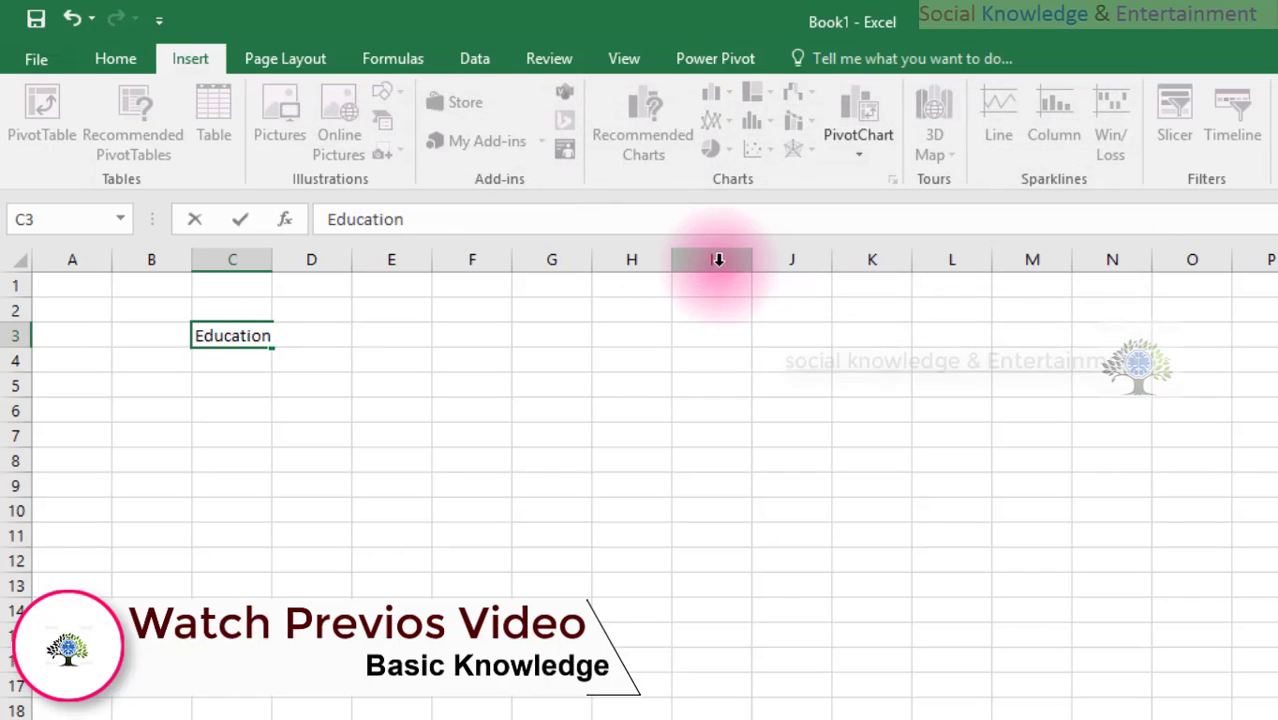
pyautogui.write(' Of Public')
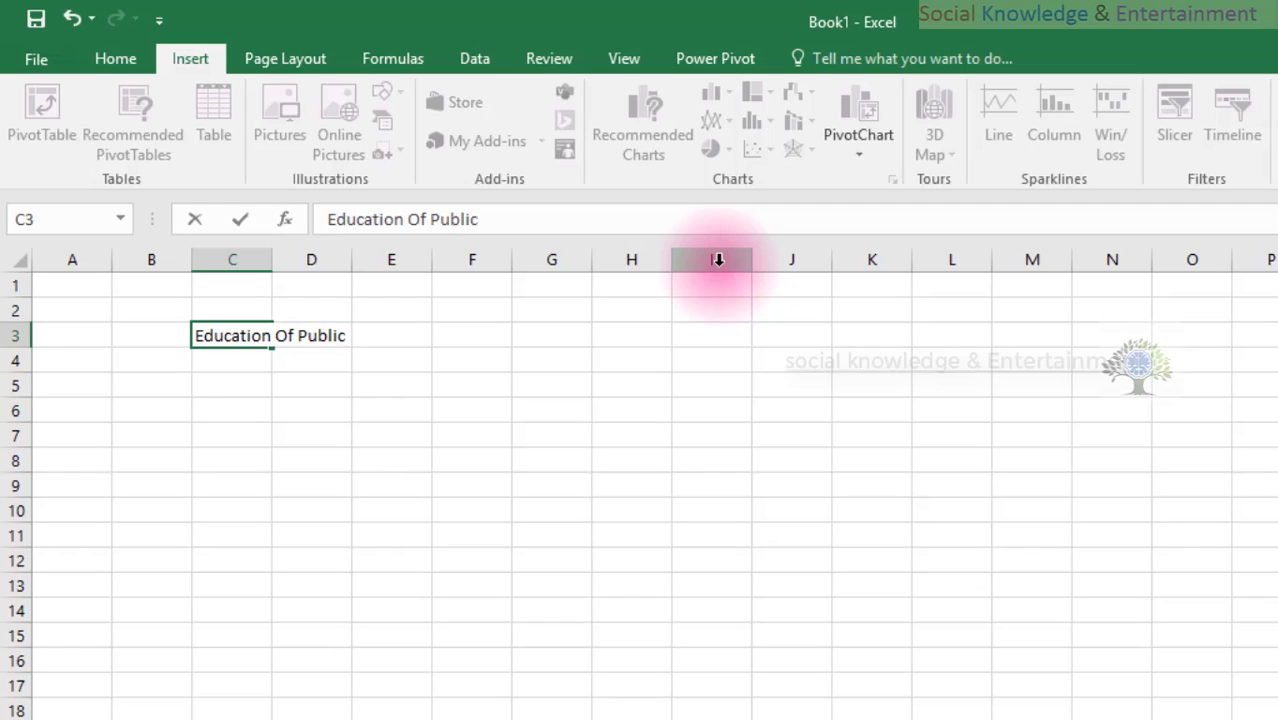
pyautogui.click(242, 382)
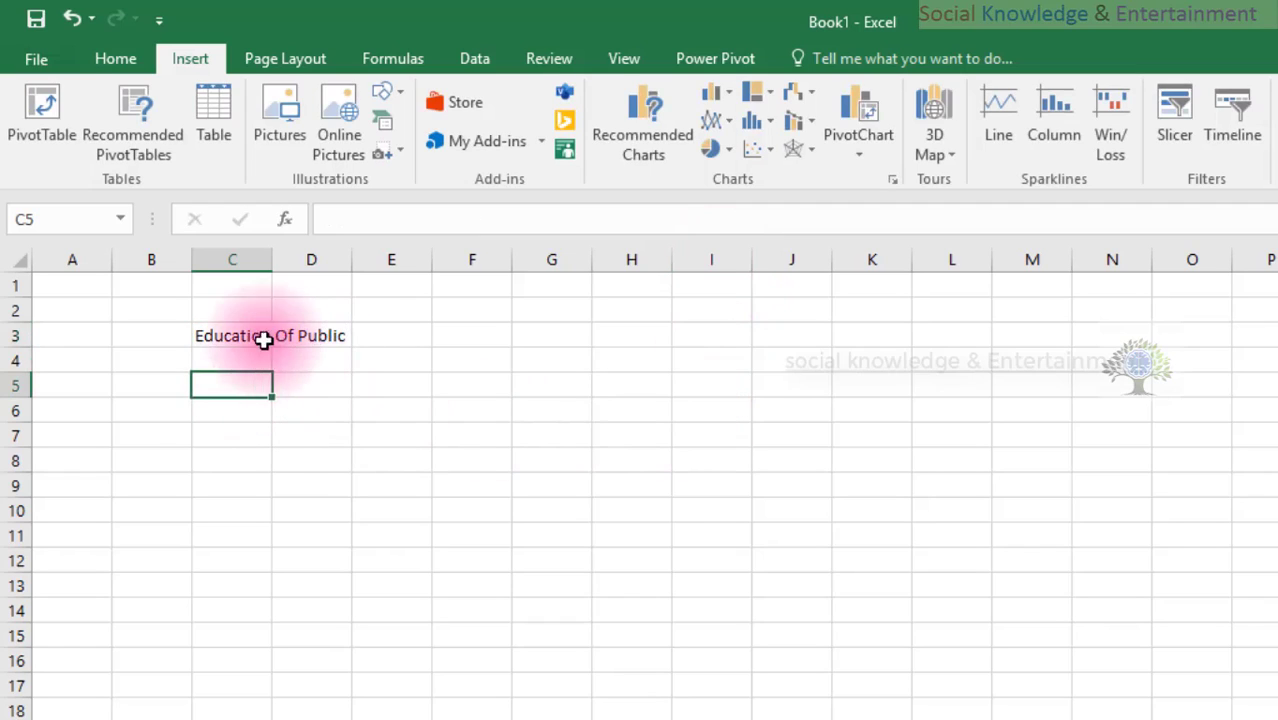
# Make the title bold and merge it across C3:D3, with centre alignment turned off
pyautogui.moveTo(234, 335); pyautogui.dragTo(297, 335)
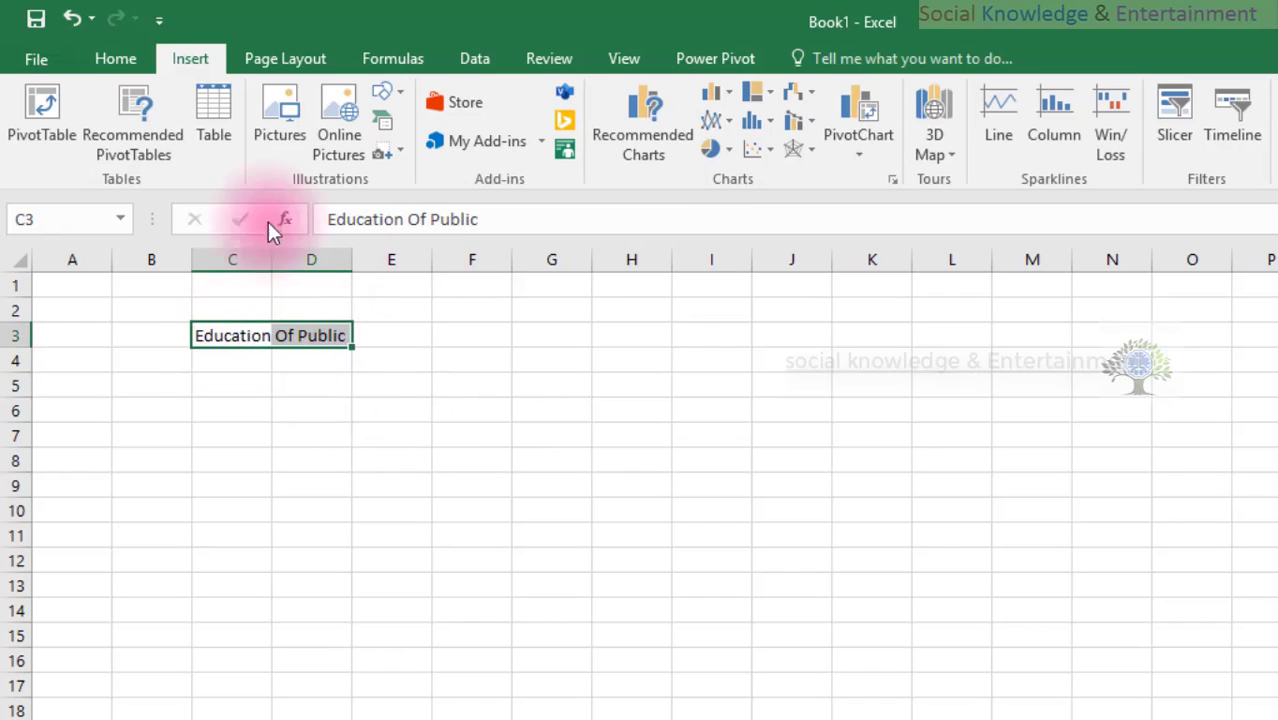
pyautogui.click(113, 60)
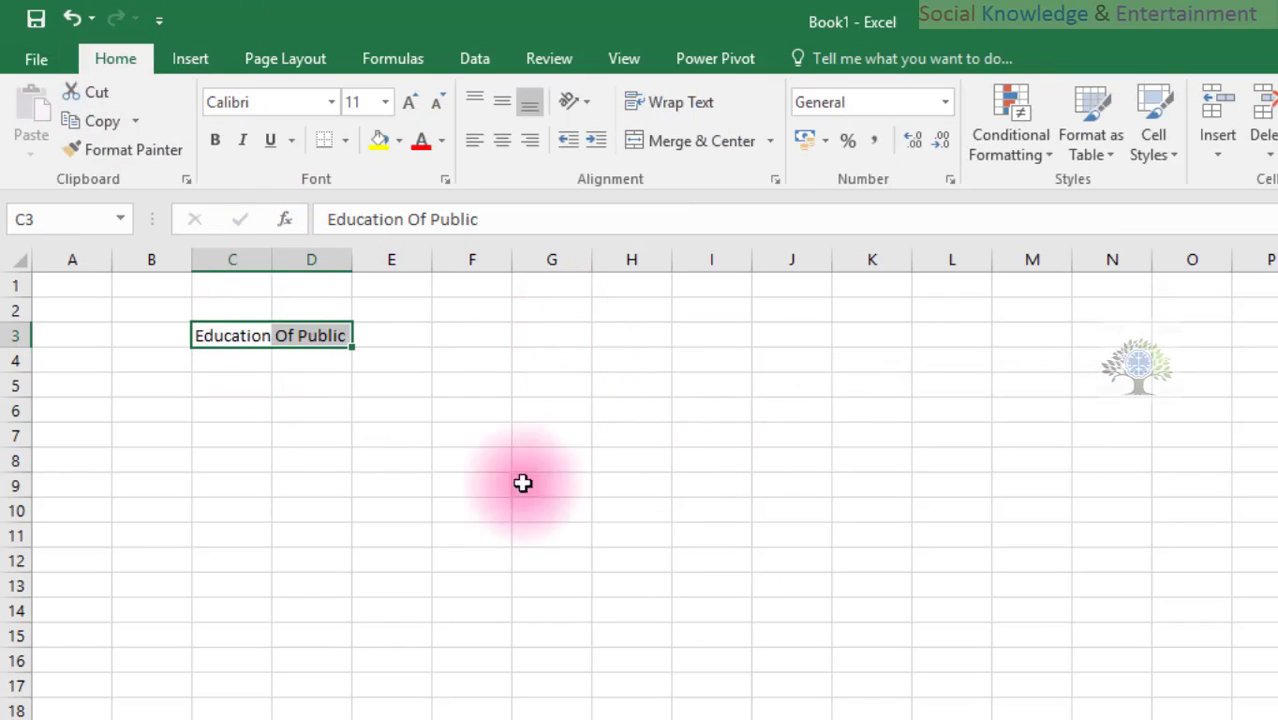
pyautogui.click(214, 140)
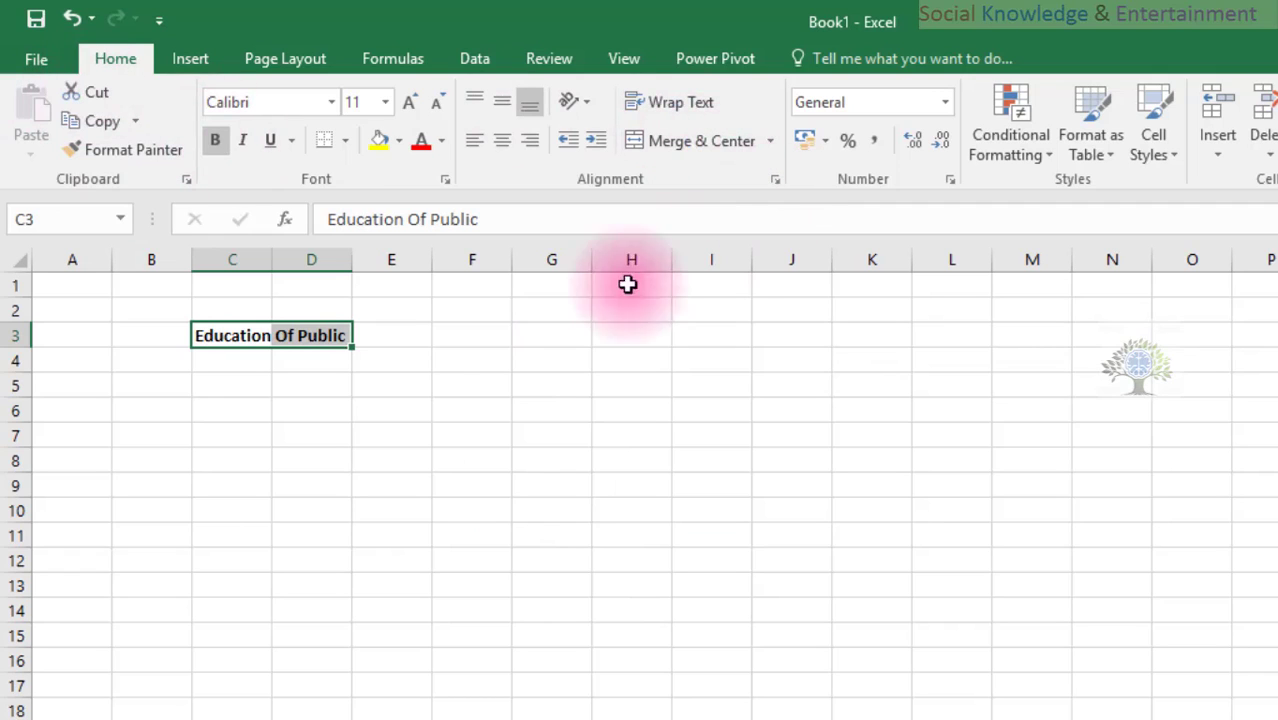
pyautogui.click(688, 141)
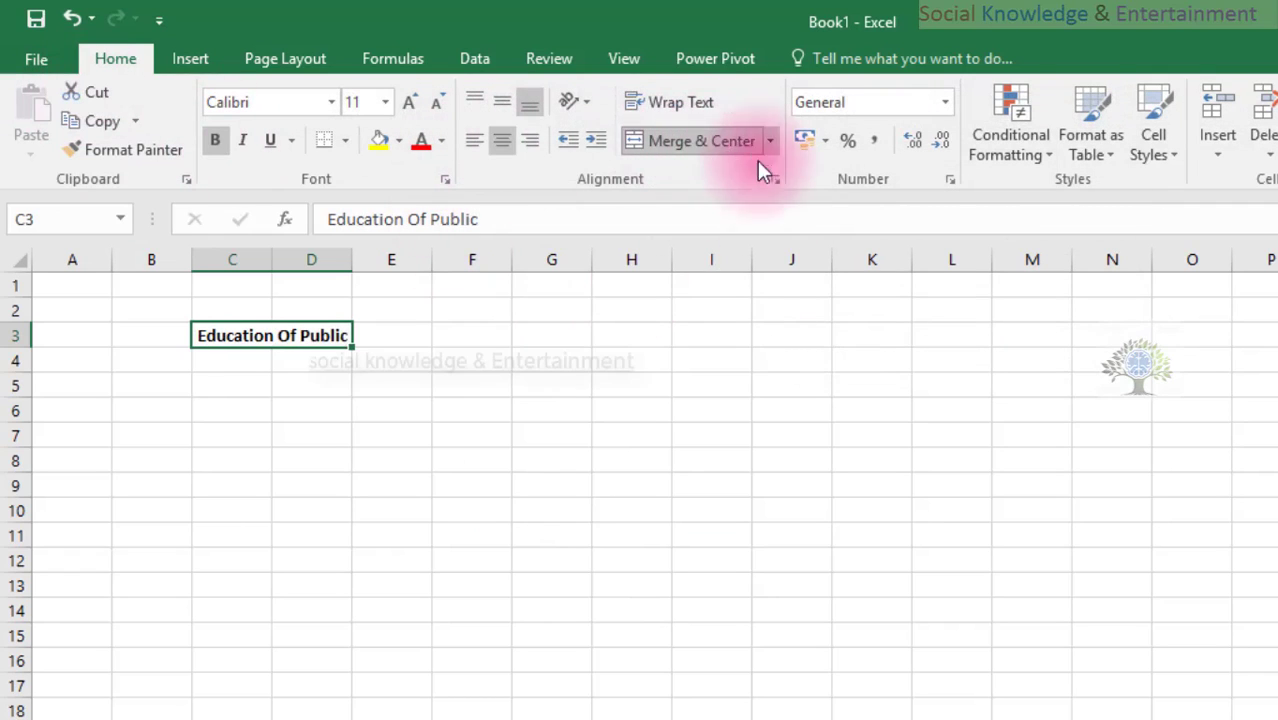
pyautogui.click(509, 137)
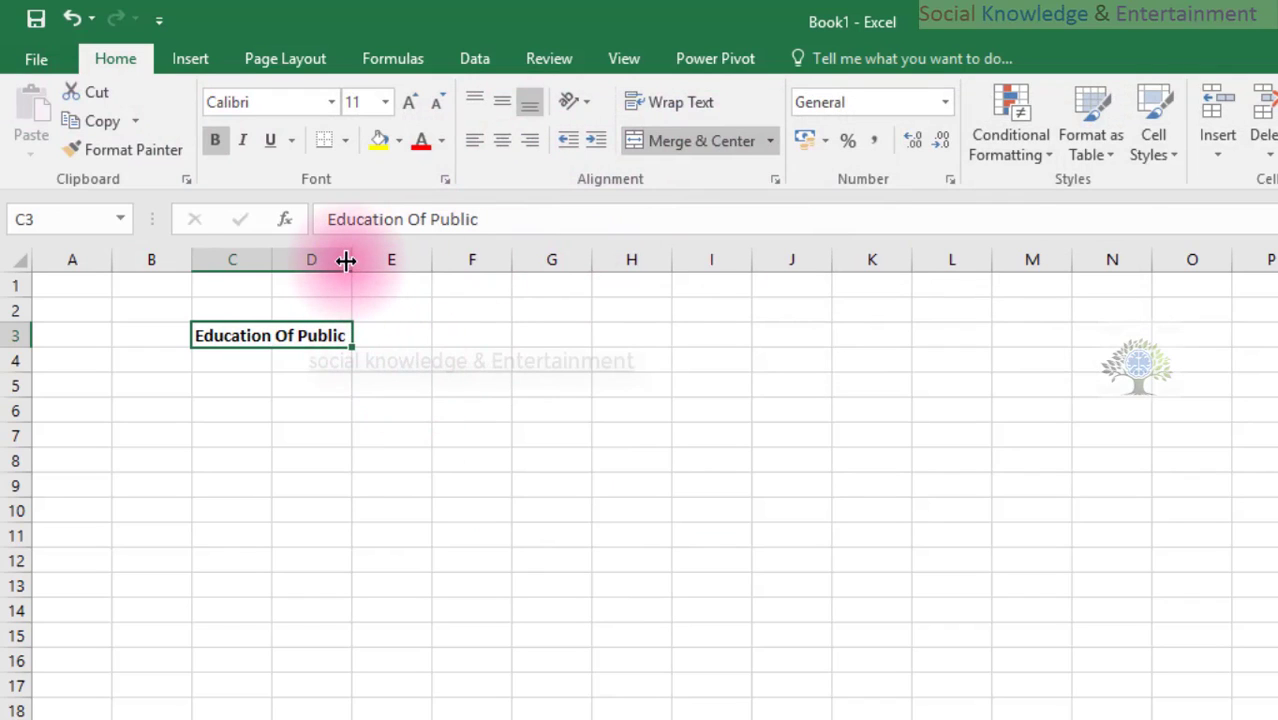
# Increase the title's font size to 12 and widen columns C and D around it
pyautogui.moveTo(345, 260)
pyautogui.mouseDown()
pyautogui.moveTo(441, 257)
pyautogui.moveTo(362, 258)
pyautogui.mouseUp()
pyautogui.click(288, 399)
pyautogui.click(297, 339)
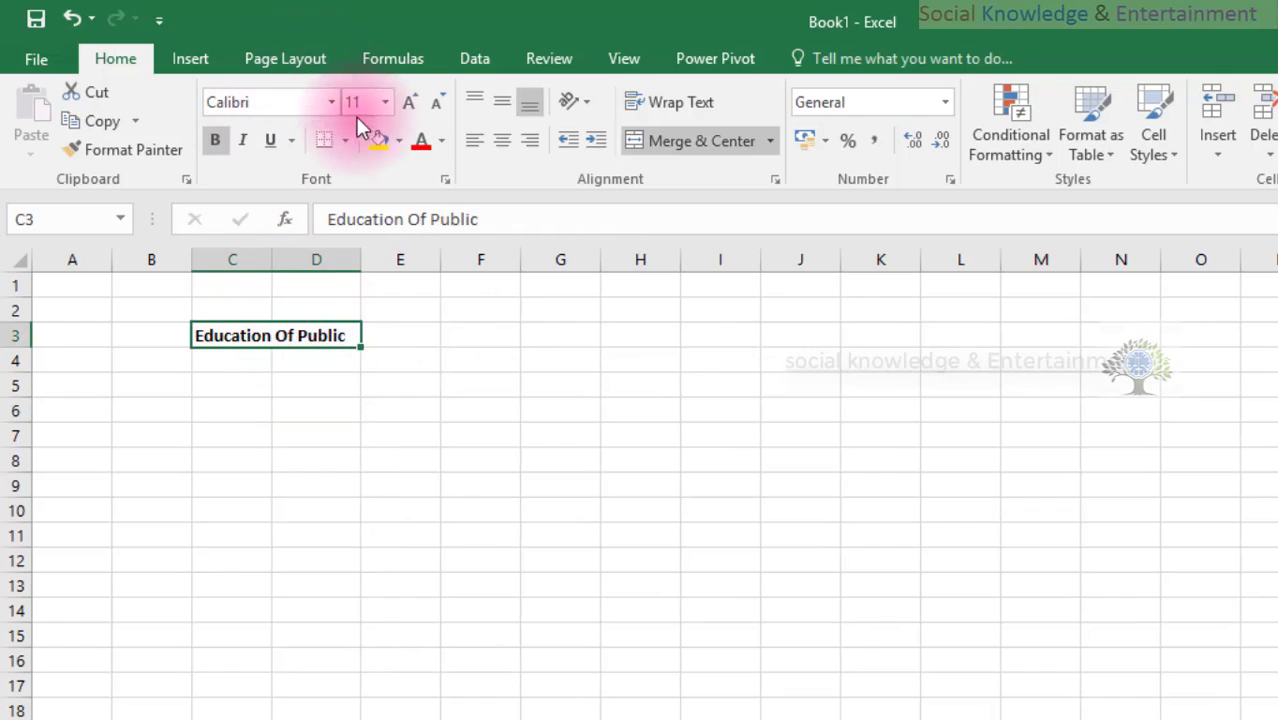
pyautogui.click(405, 104)
pyautogui.moveTo(365, 260); pyautogui.dragTo(400, 260)
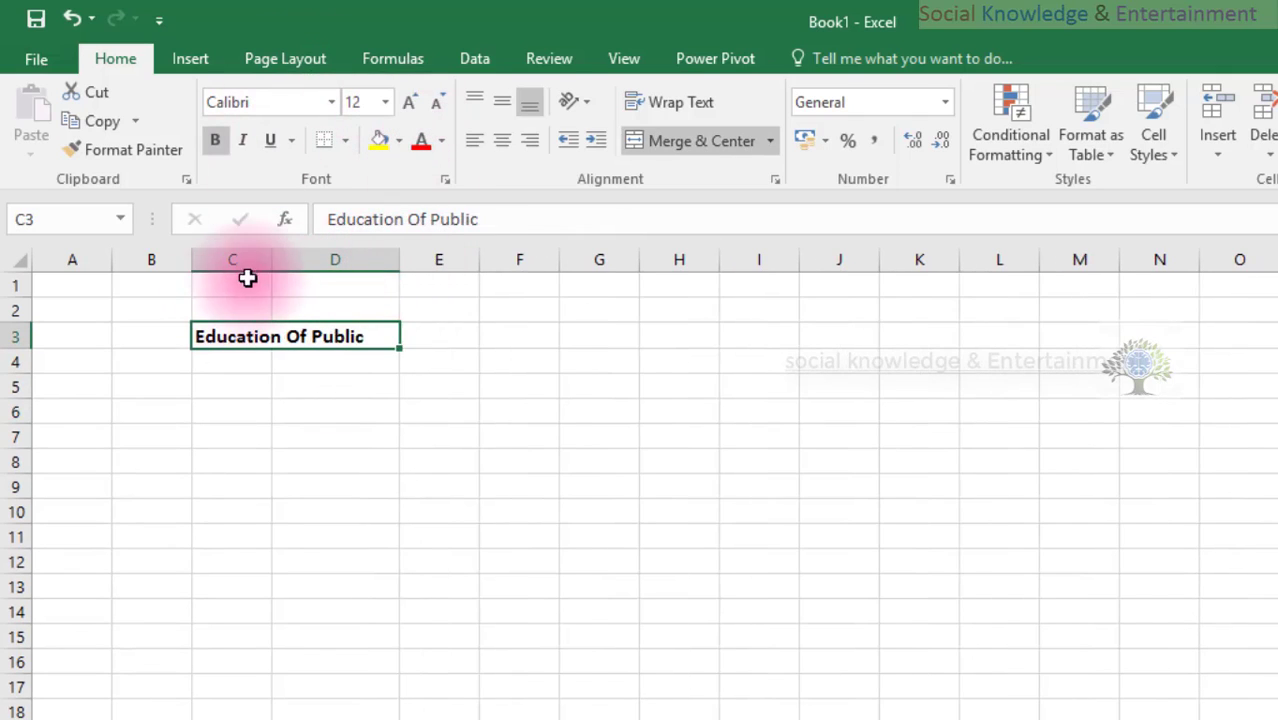
pyautogui.moveTo(272, 260); pyautogui.dragTo(288, 256)
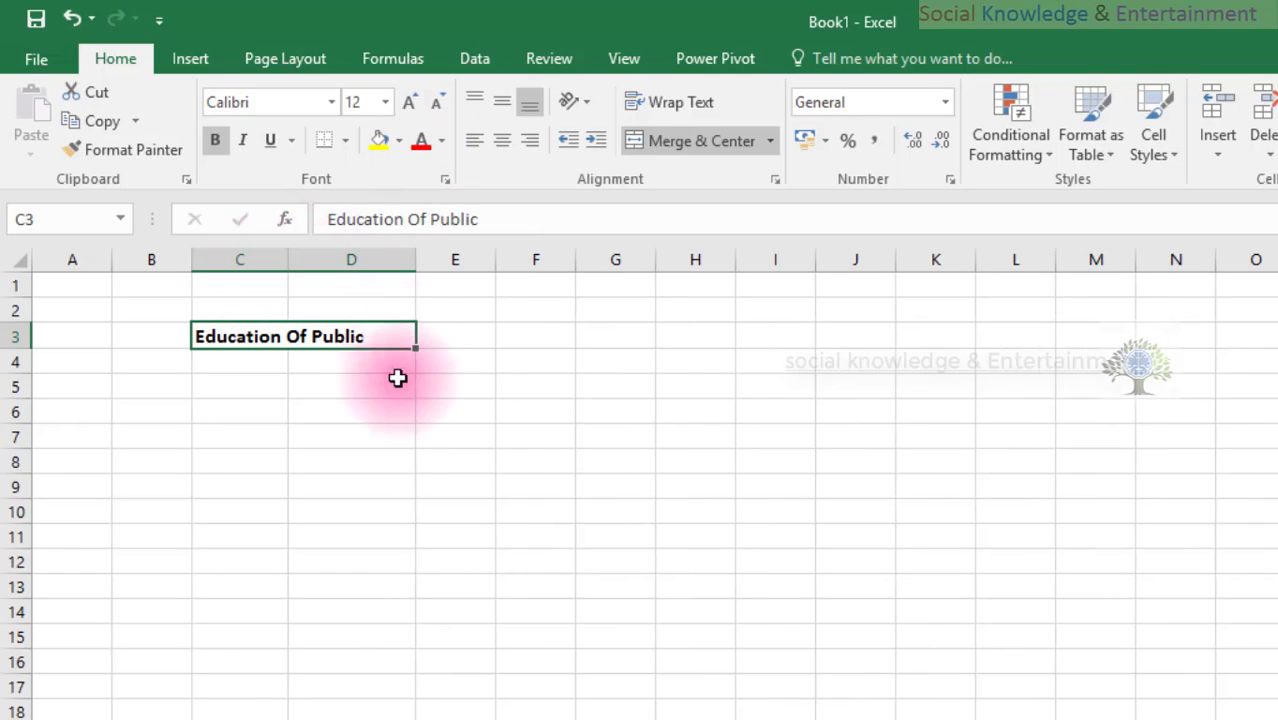
pyautogui.click(400, 386)
# Apply thick outside borders to the range B3:D3
pyautogui.click(175, 333)
pyautogui.moveTo(175, 333); pyautogui.dragTo(346, 337)
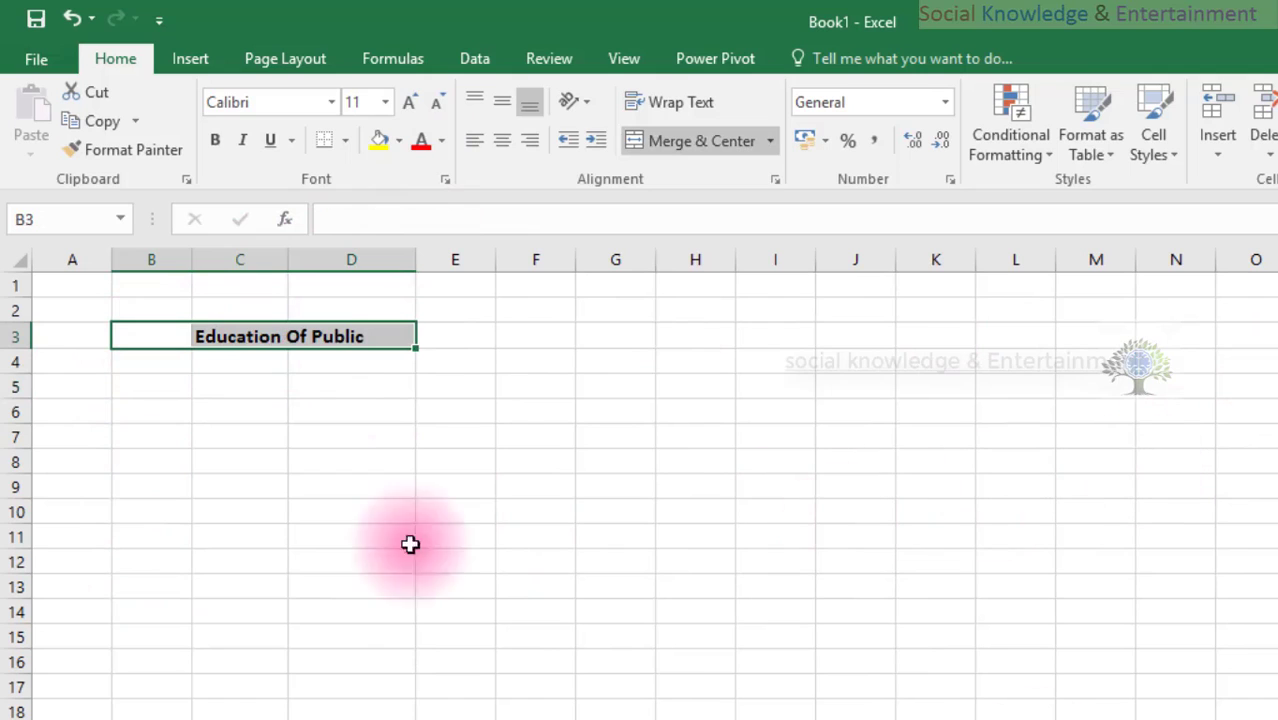
pyautogui.click(320, 419)
pyautogui.click(182, 335)
pyautogui.moveTo(182, 335); pyautogui.dragTo(328, 334)
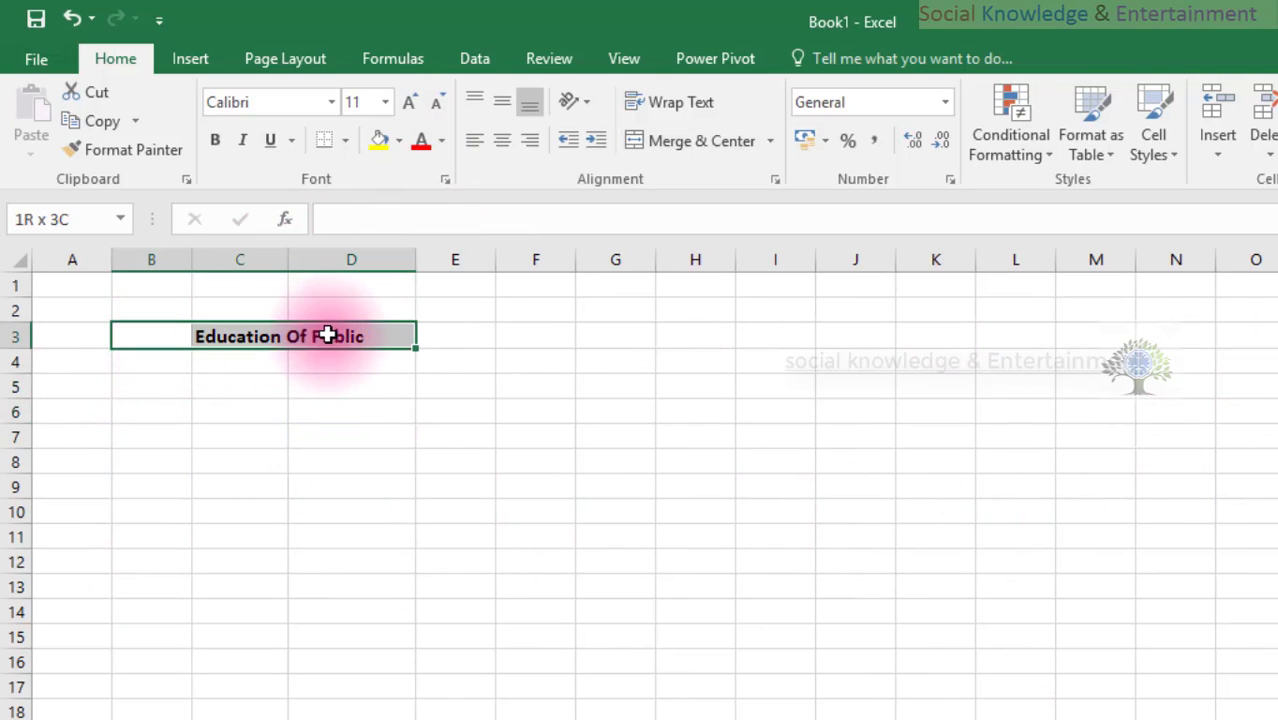
pyautogui.click(351, 149)
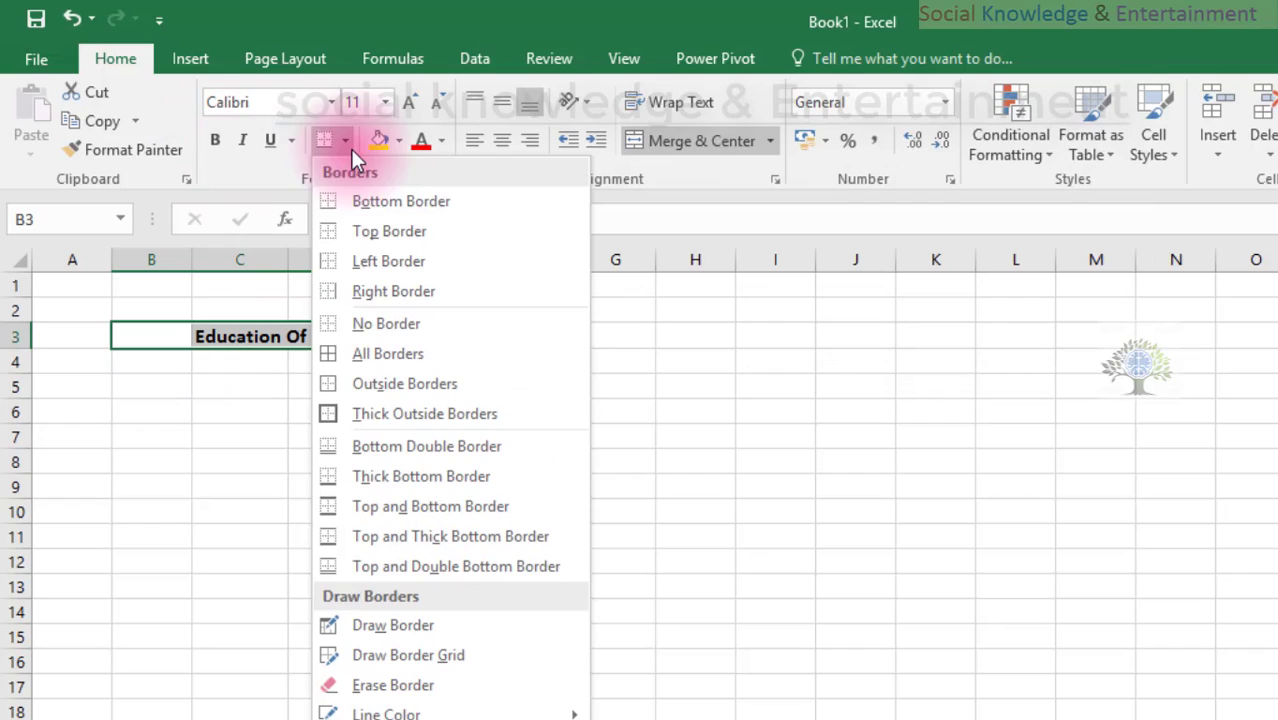
pyautogui.click(361, 414)
pyautogui.click(228, 418)
# Give the merged title cell C3:D3 its own thick outside border and remove the border from B3
pyautogui.click(145, 368)
pyautogui.moveTo(145, 368); pyautogui.dragTo(156, 485)
pyautogui.click(143, 405)
pyautogui.click(143, 367)
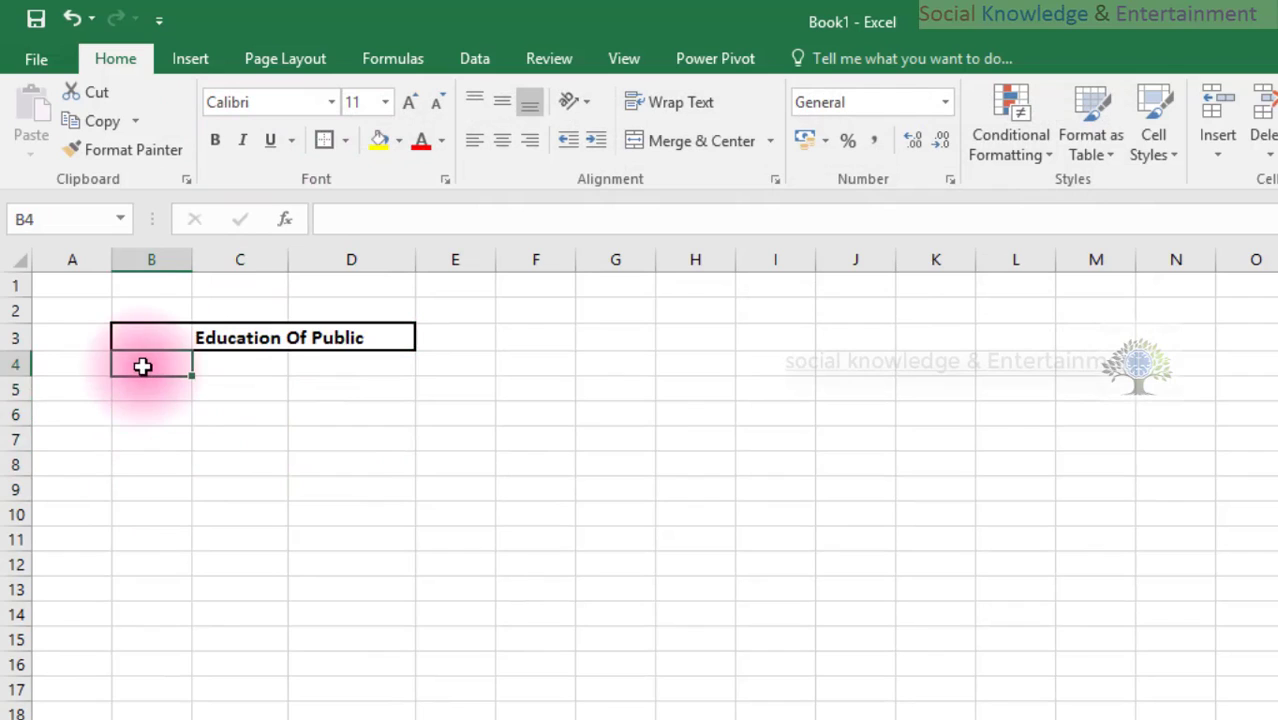
pyautogui.click(151, 340)
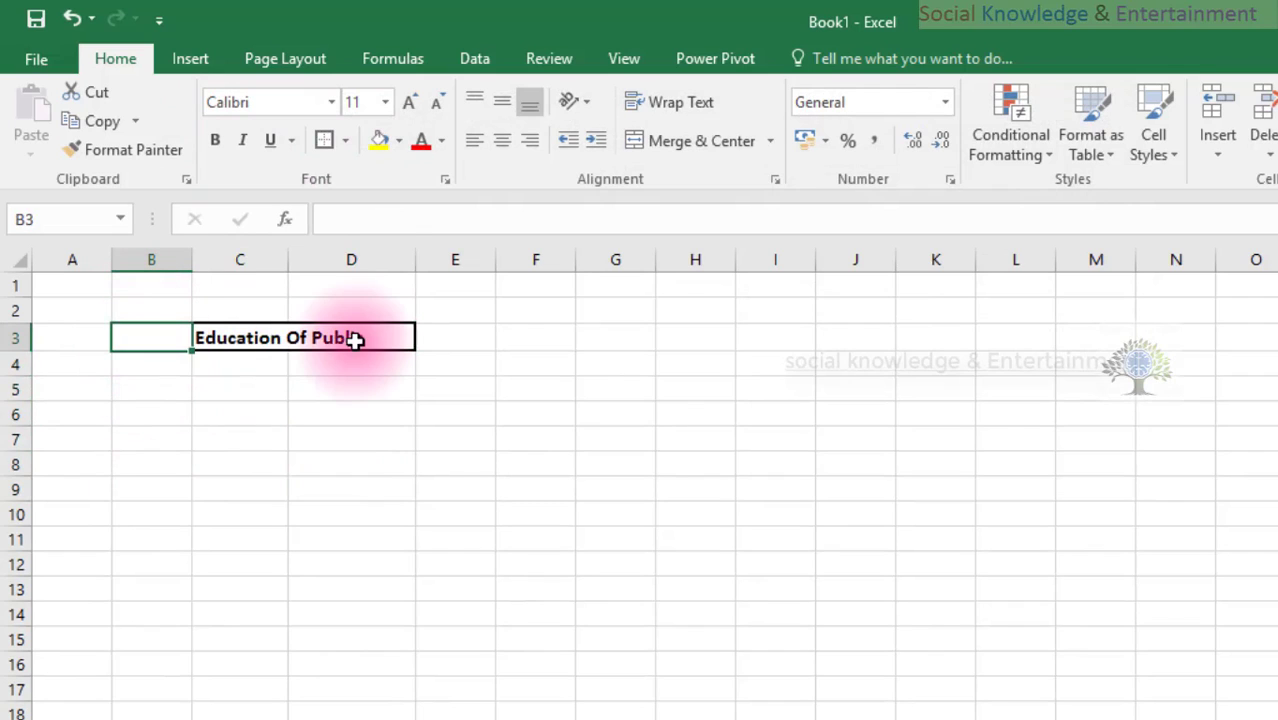
pyautogui.click(354, 338)
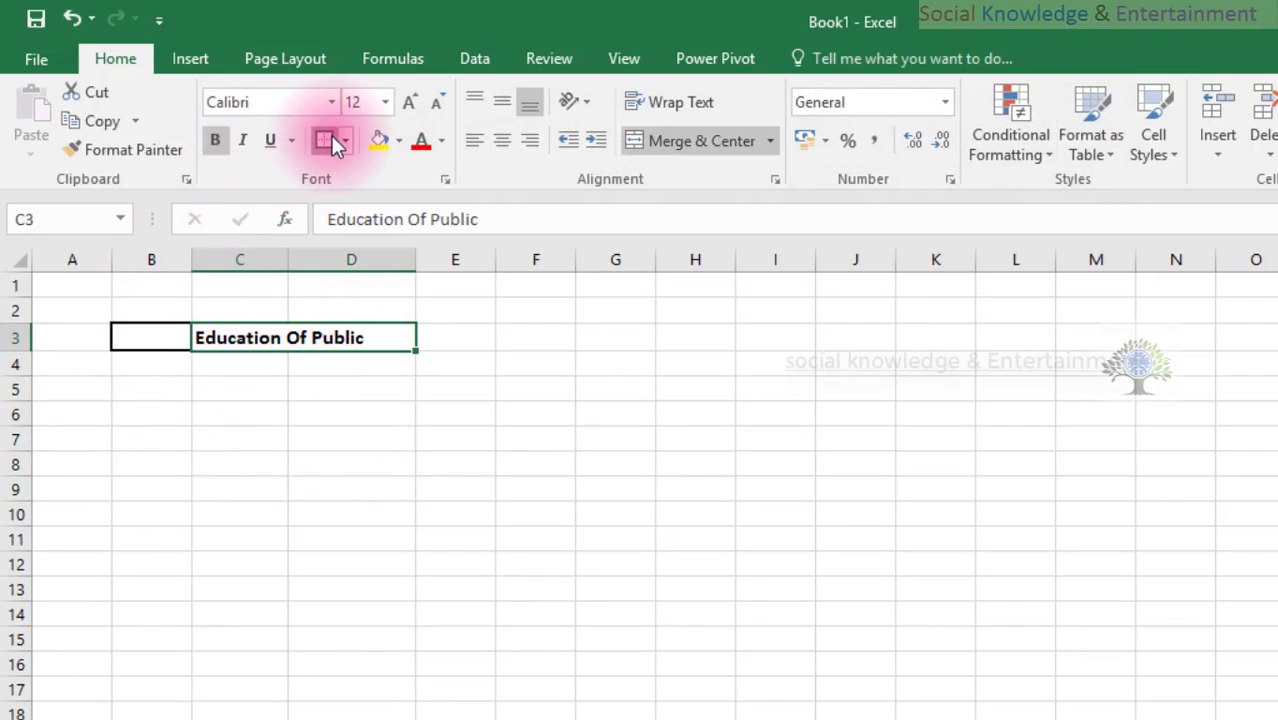
pyautogui.click(160, 458)
pyautogui.click(150, 336)
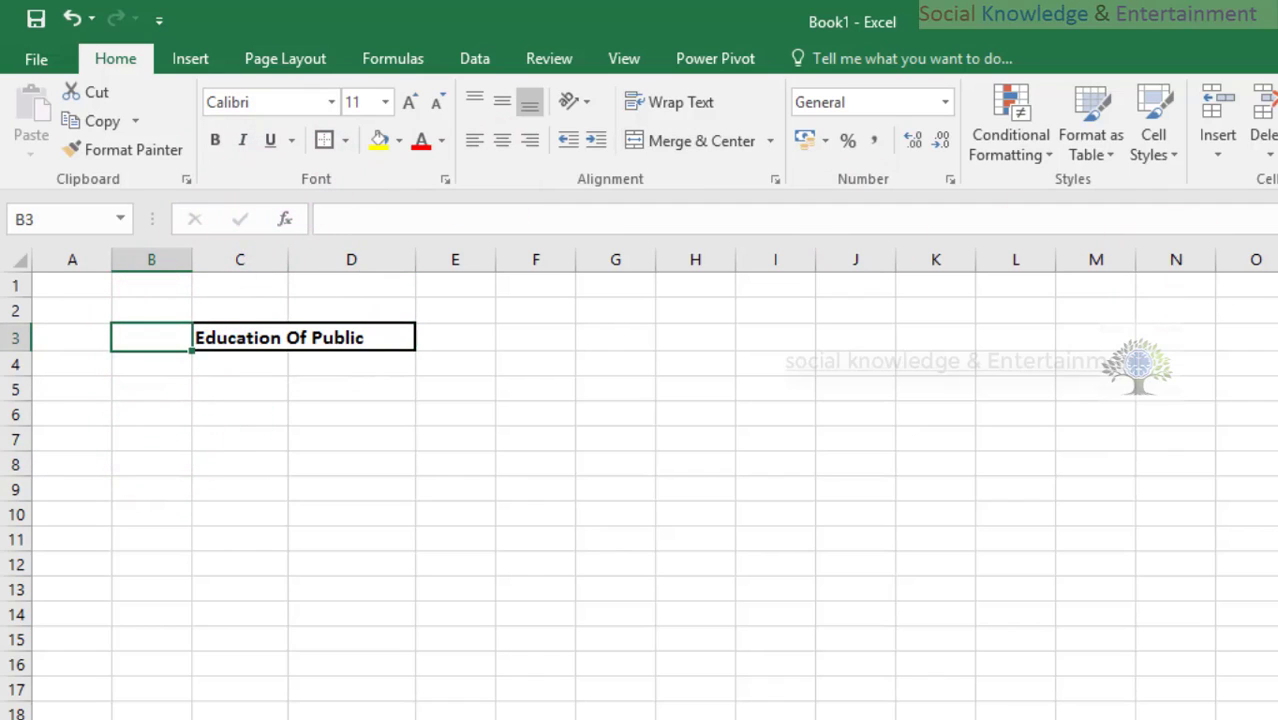
# Centre the "Education Of Public" title horizontally in its merged cell
pyautogui.click(260, 634)
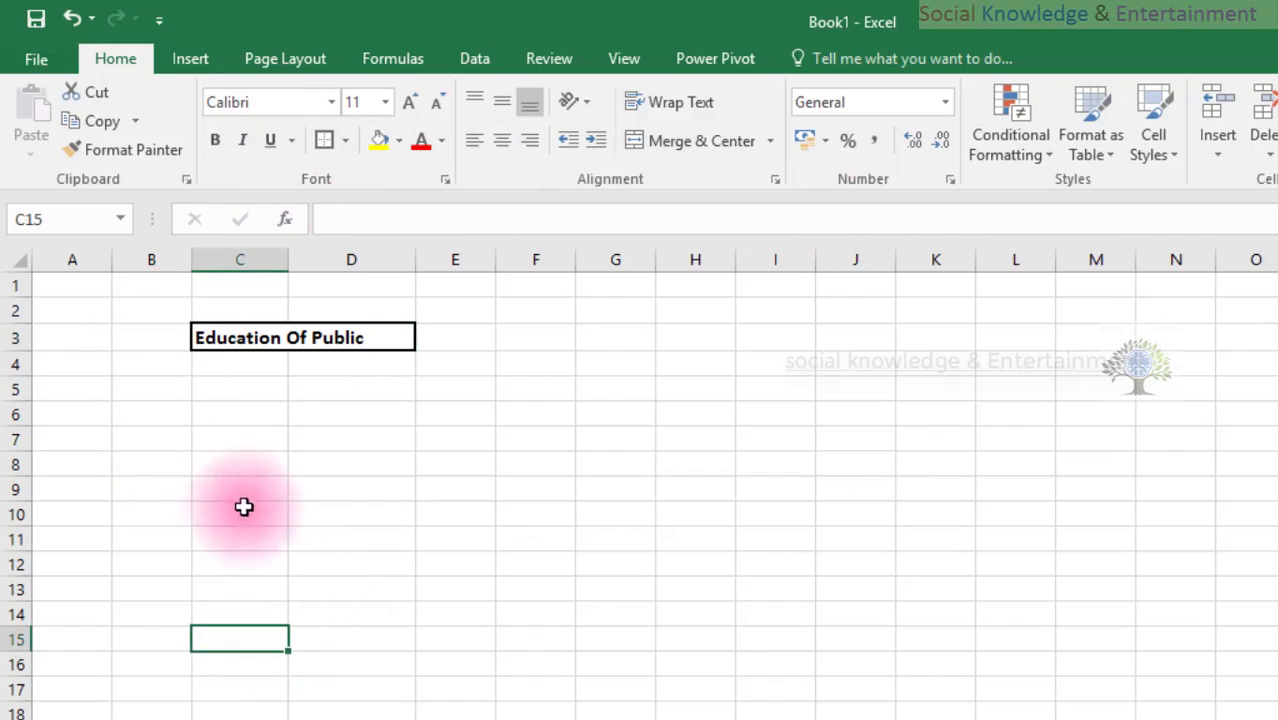
pyautogui.click(209, 441)
pyautogui.click(277, 338)
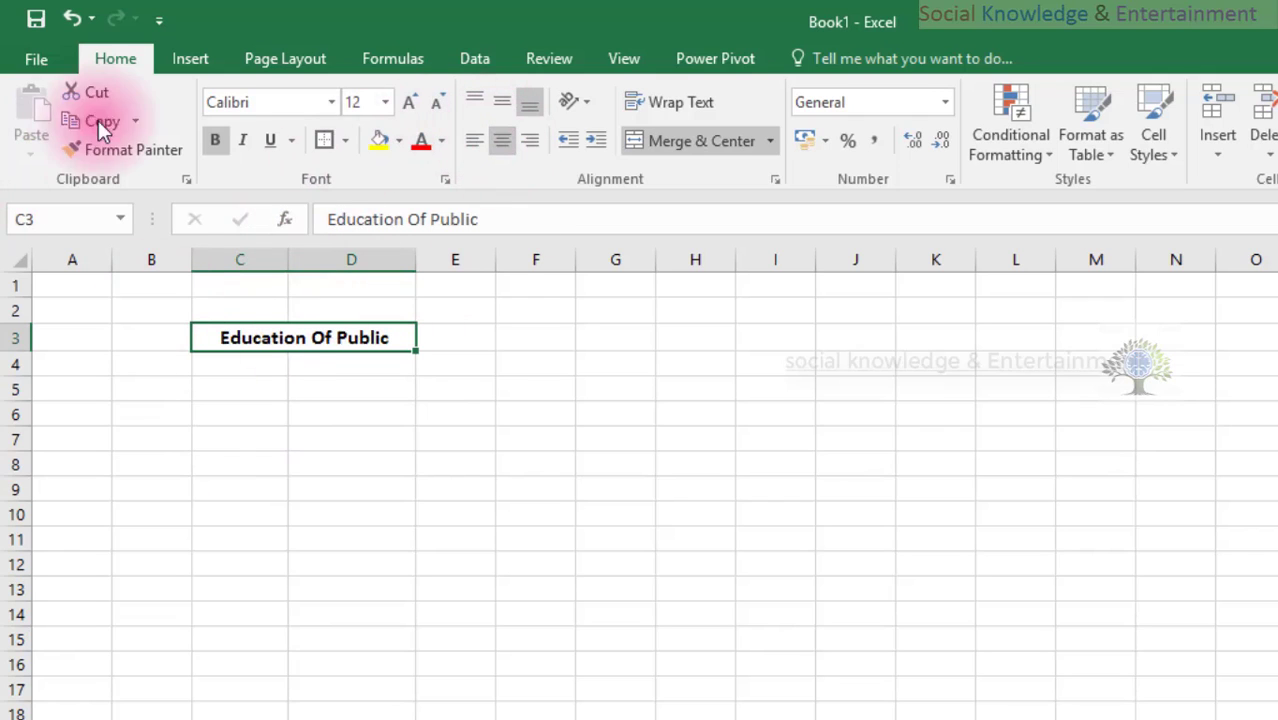
pyautogui.hotkey('ctrl', 's')
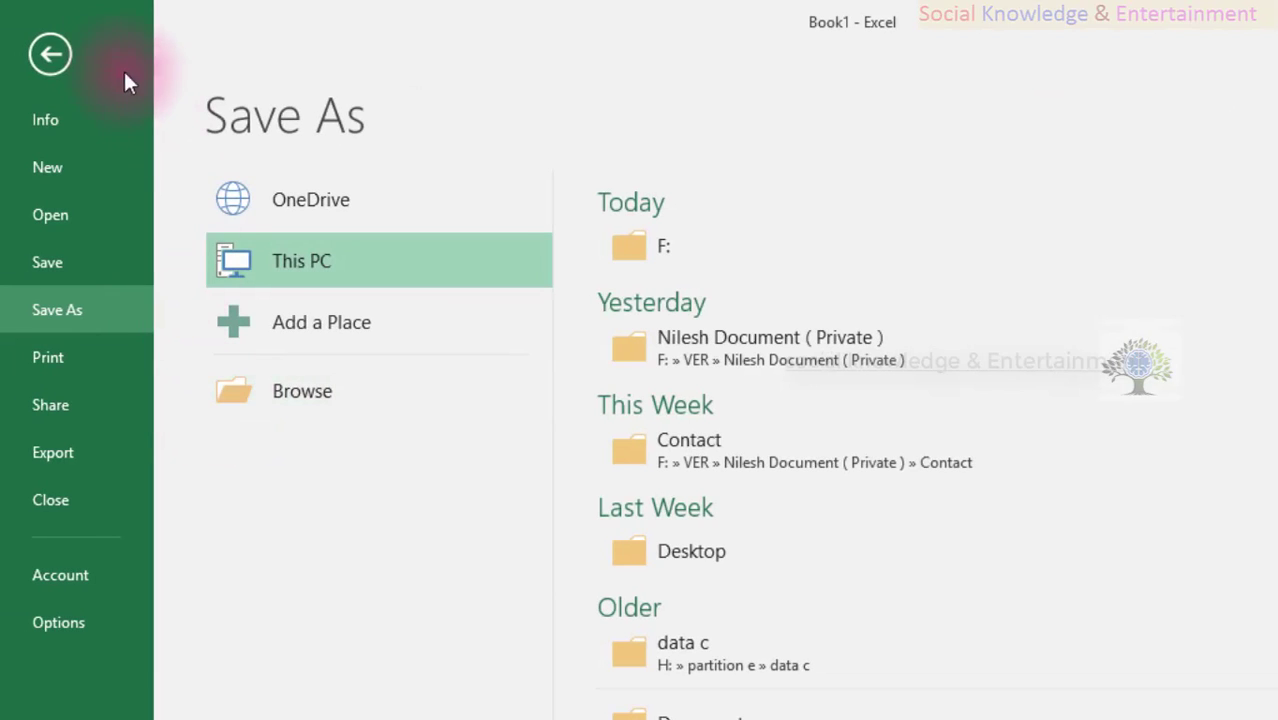
pyautogui.click(73, 65)
pyautogui.click(325, 391)
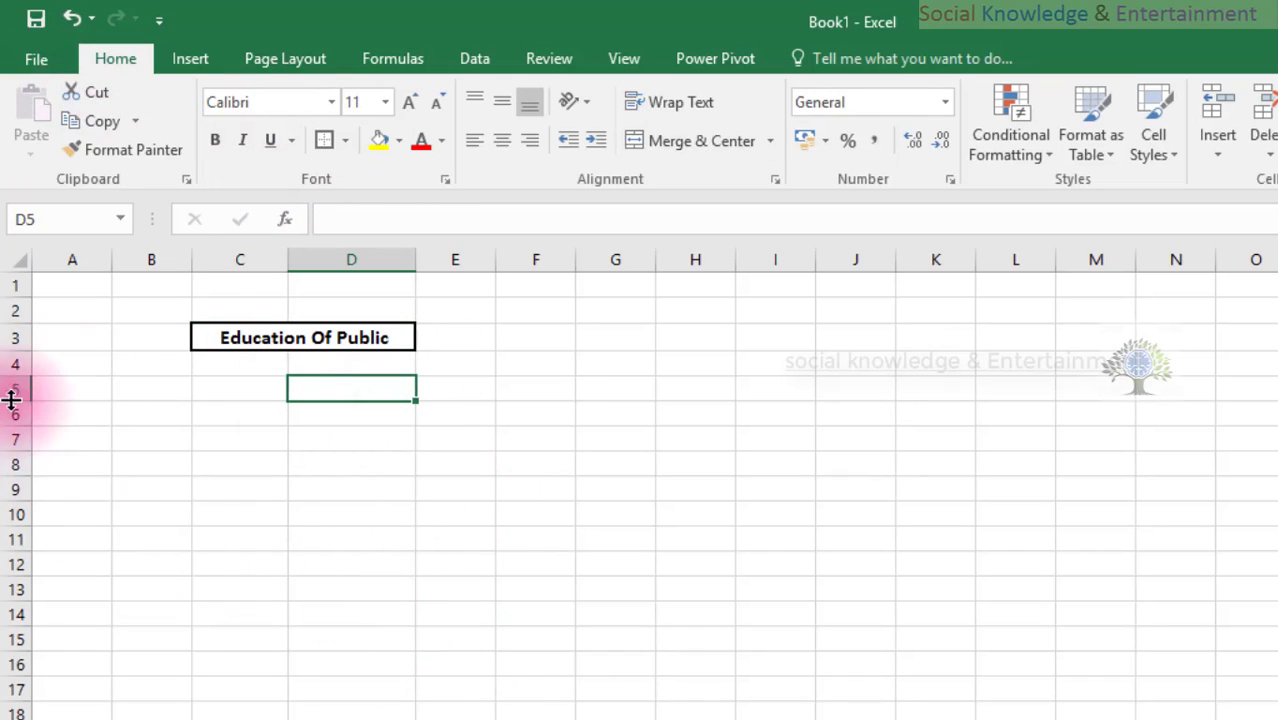
# Enter the header "No" in cell B4 and make it bold and centred
pyautogui.click(153, 364)
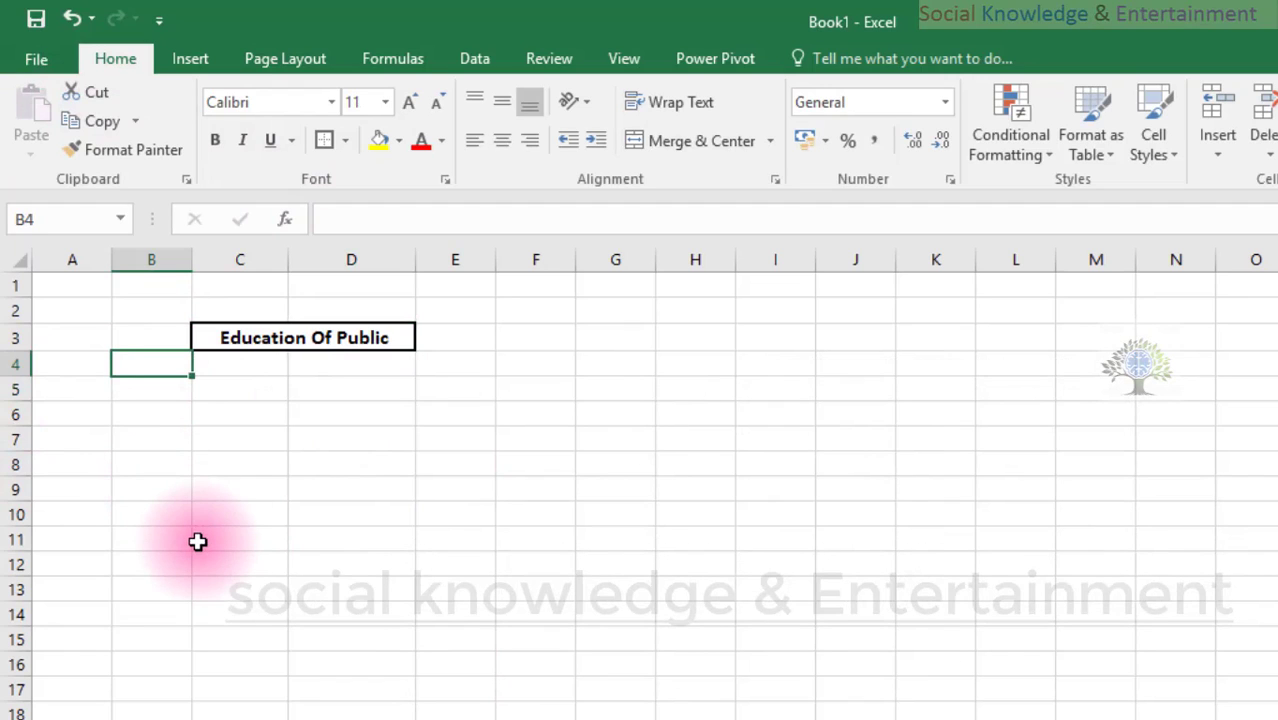
pyautogui.write('No')
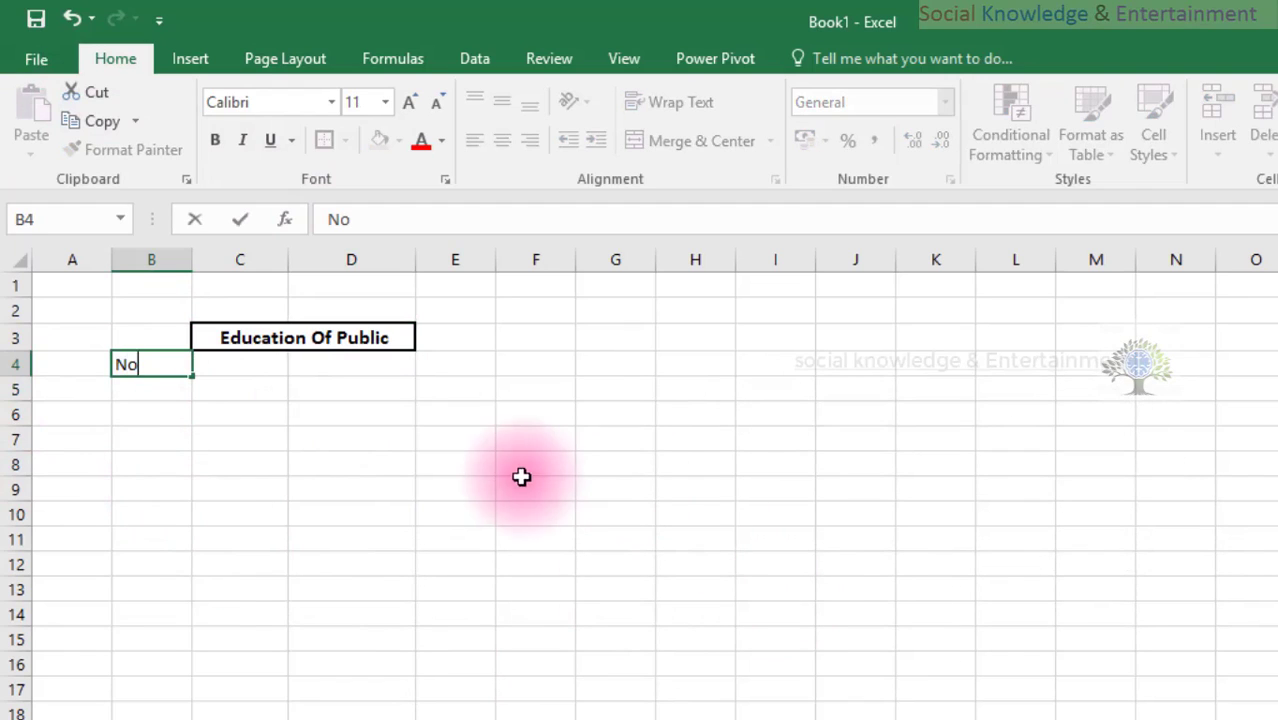
pyautogui.click(440, 466)
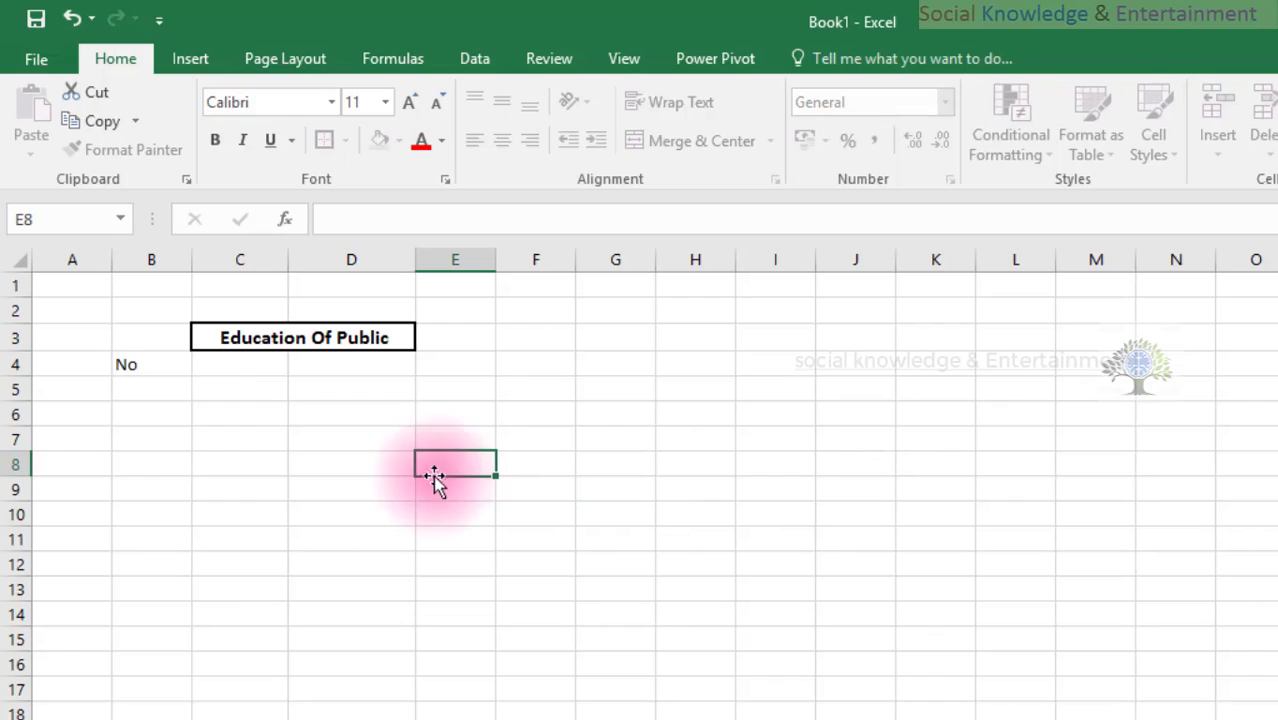
pyautogui.click(125, 362)
pyautogui.click(217, 138)
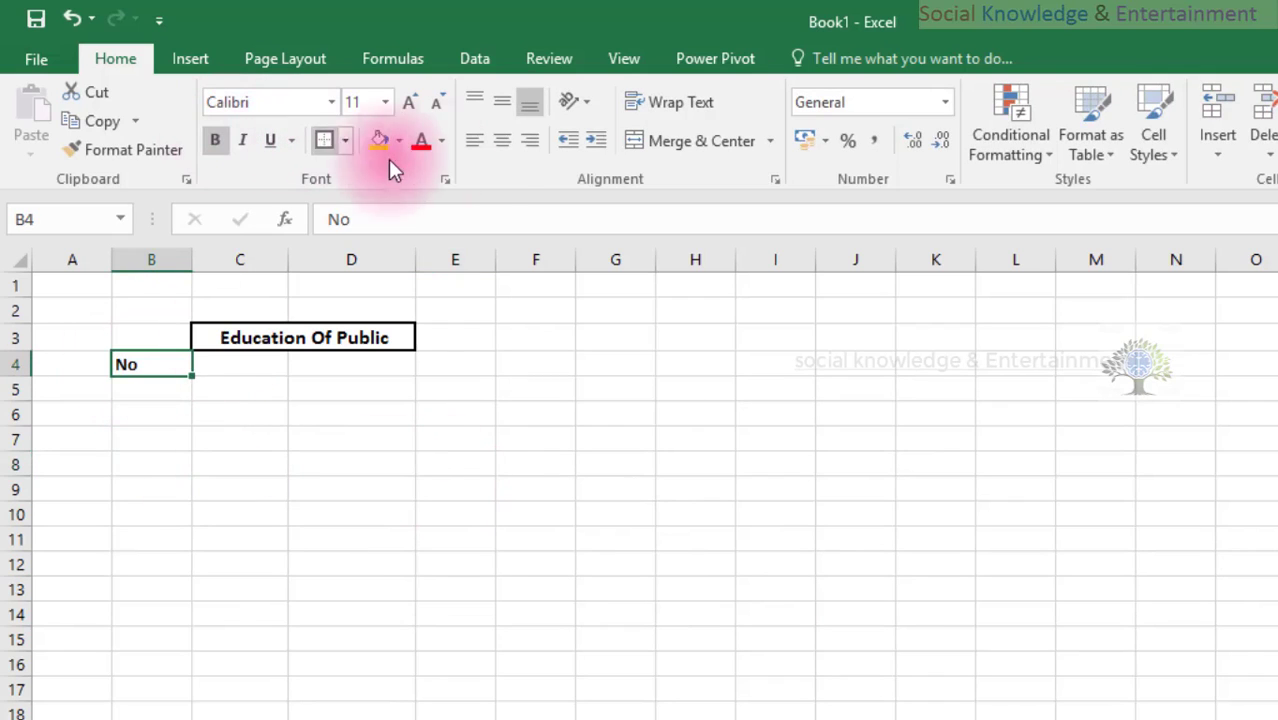
pyautogui.click(500, 142)
# Number the cells B5 to B9 from 1 to 5 below the "No" header
pyautogui.click(162, 384)
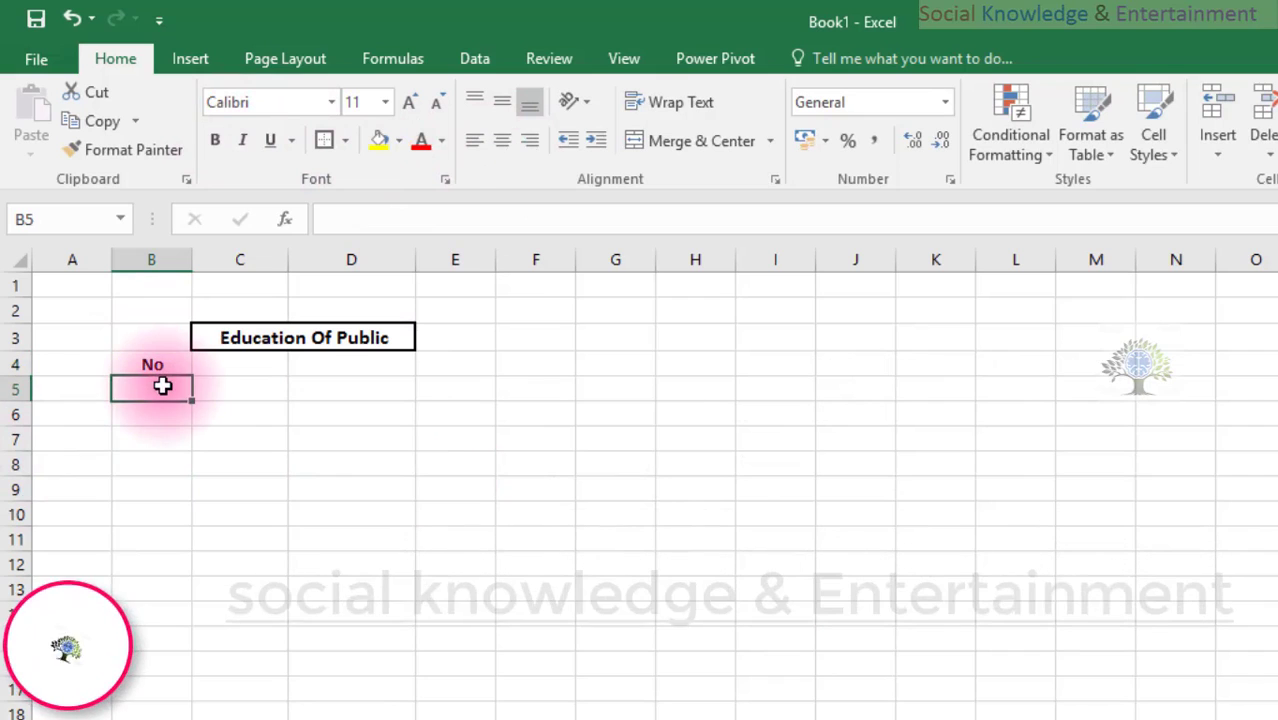
pyautogui.write('1')
pyautogui.press('Return')
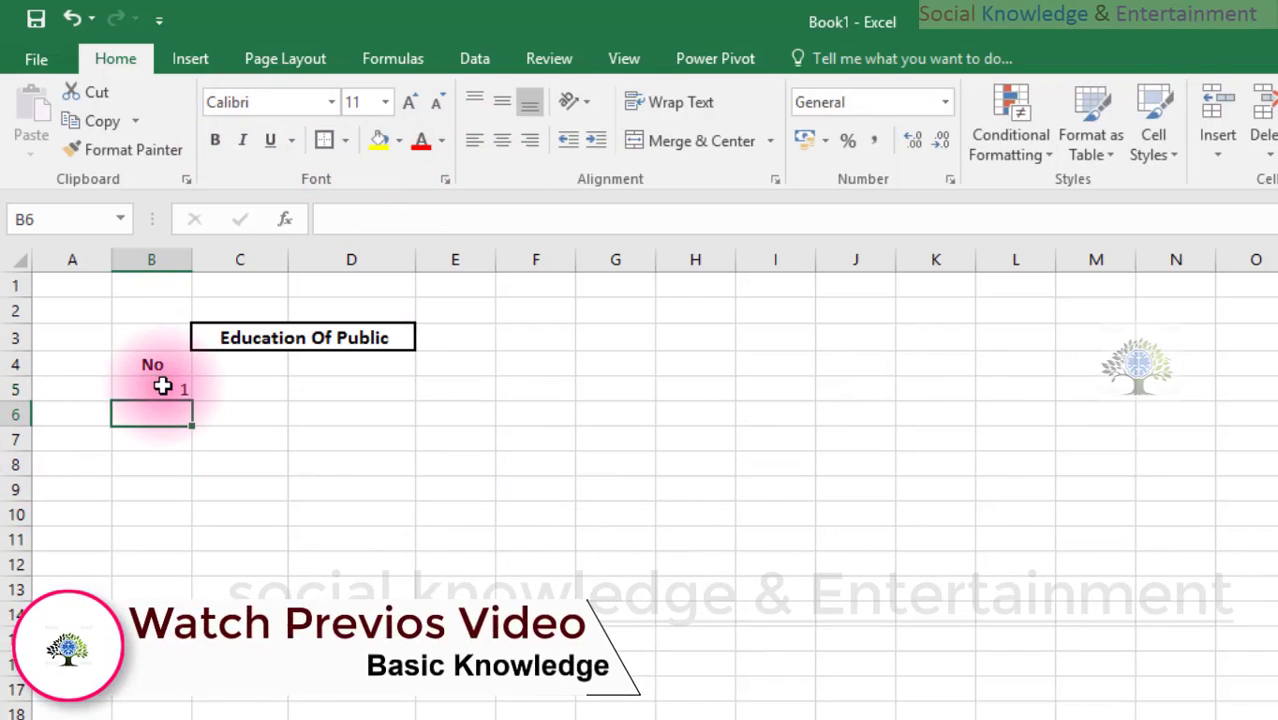
pyautogui.write('2')
pyautogui.press('Return')
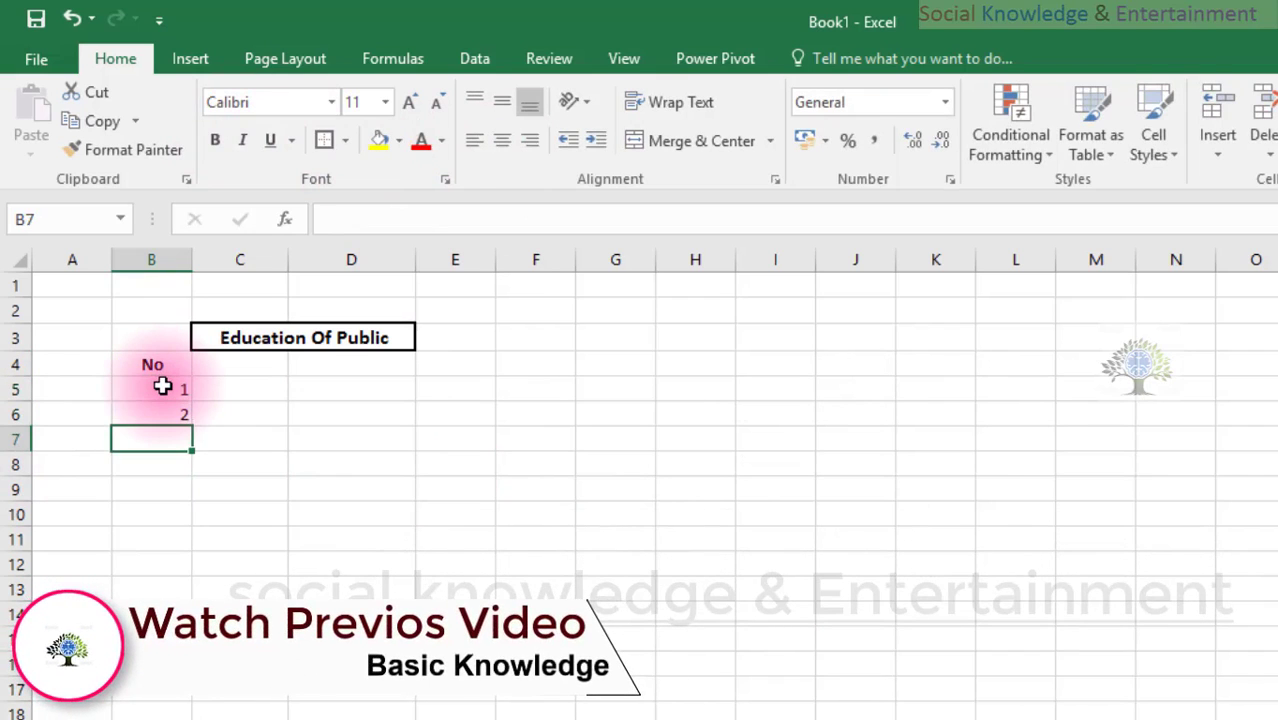
pyautogui.write('3')
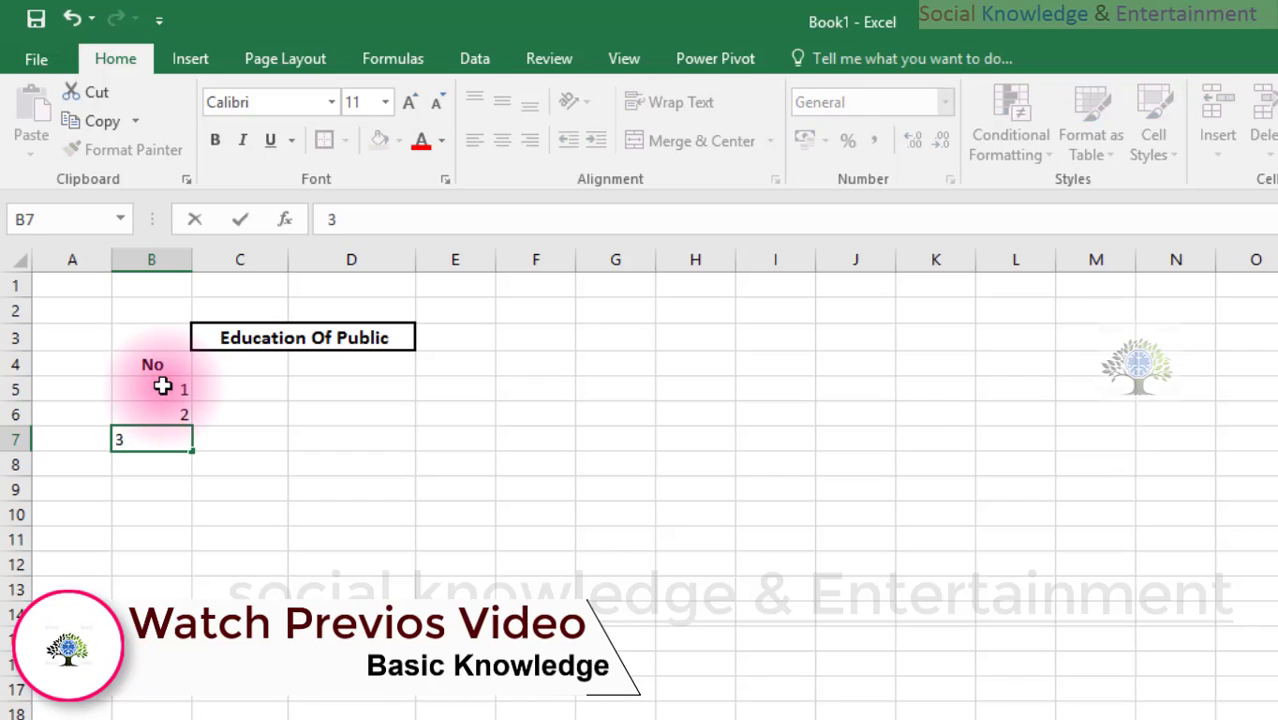
pyautogui.press('Return')
pyautogui.write('4')
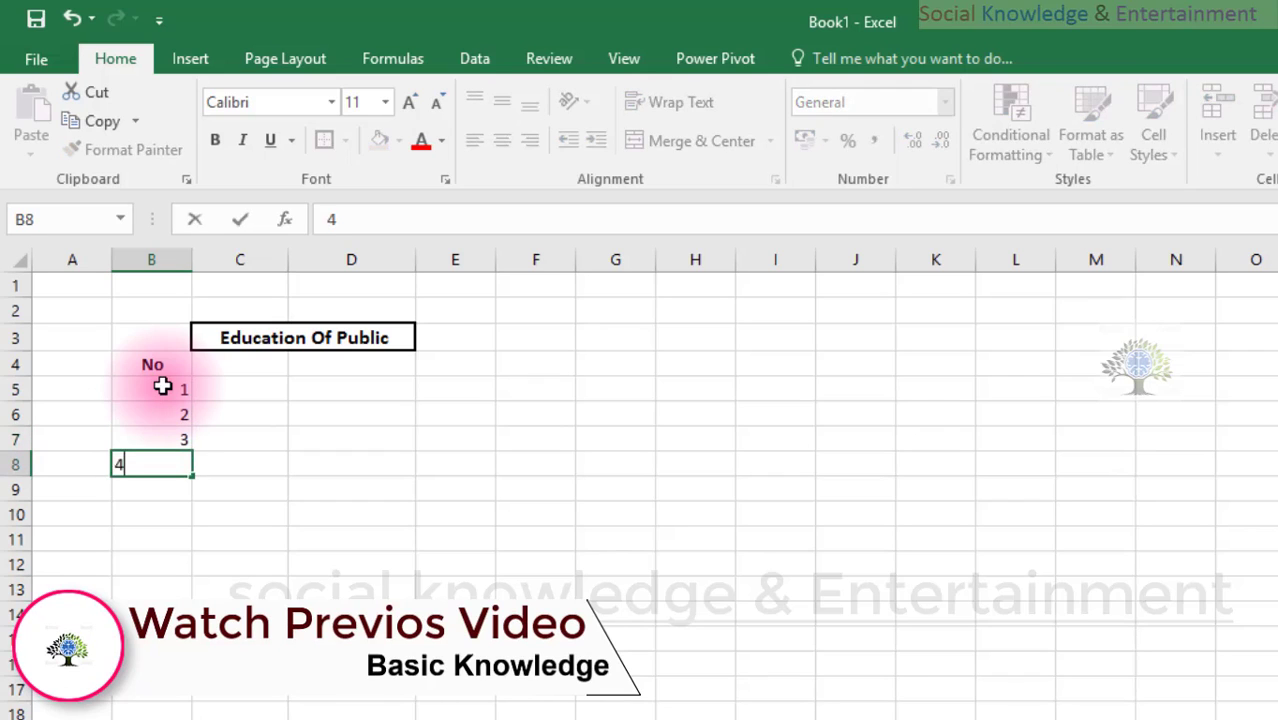
pyautogui.press('Return')
pyautogui.write('5')
pyautogui.press('Return')
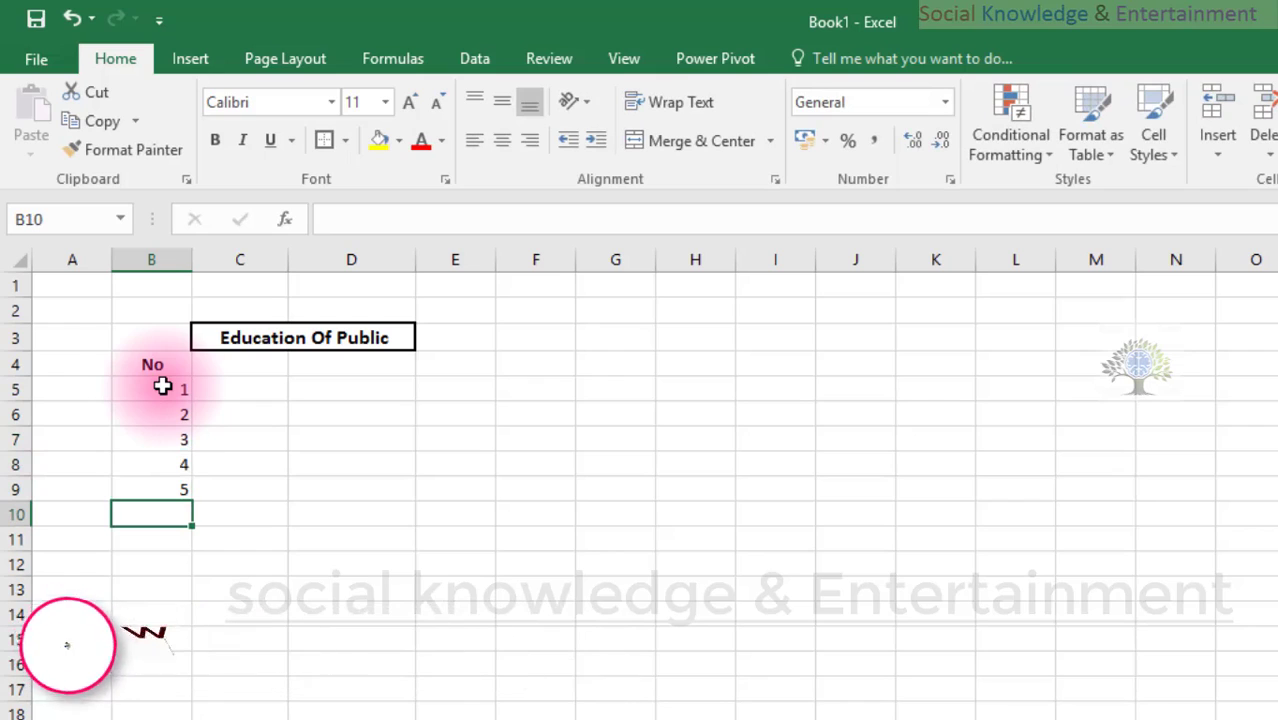
pyautogui.click(244, 386)
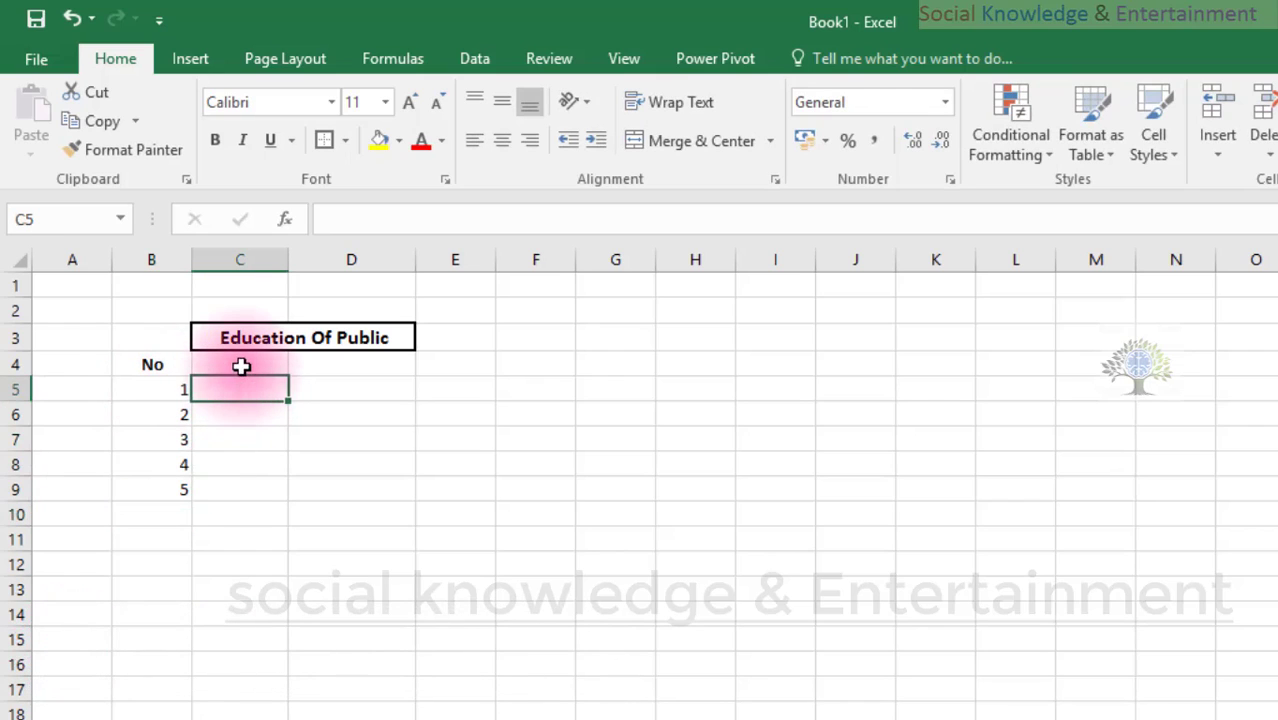
pyautogui.click(132, 395)
pyautogui.click(148, 414)
pyautogui.click(148, 440)
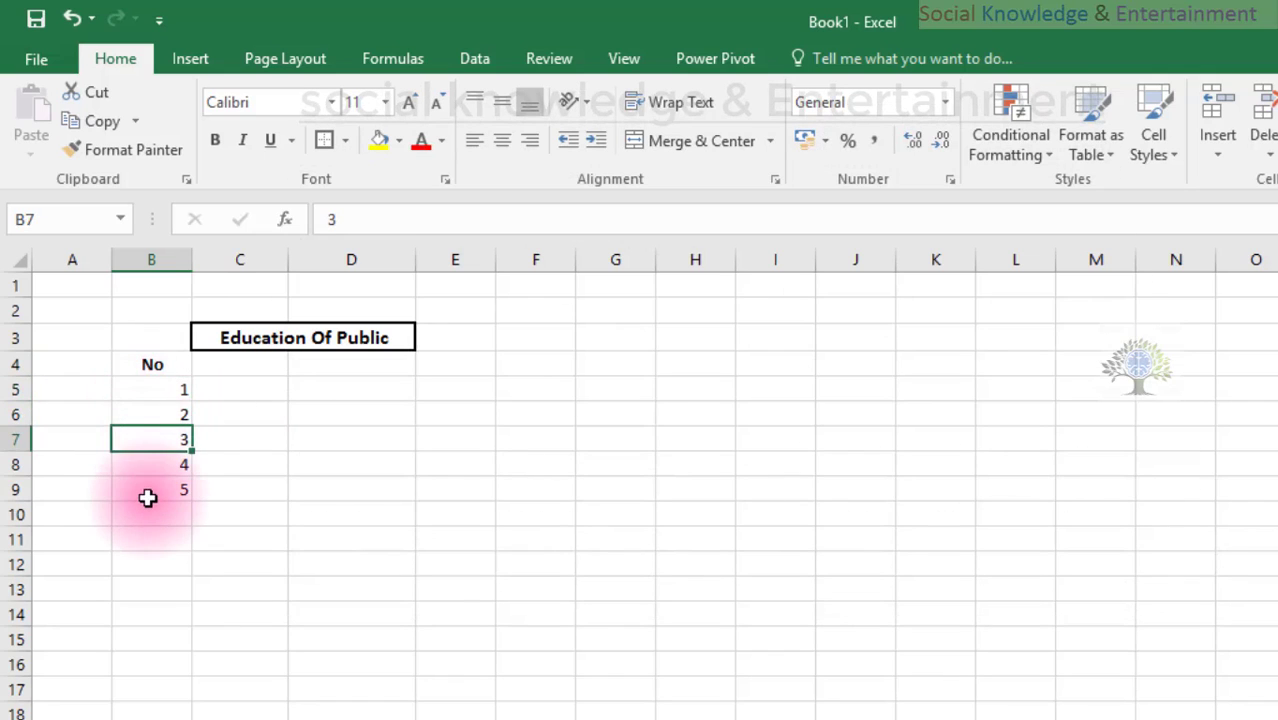
# Replace the numbers in B5 and B6 with "Village" and "City" and clear the range B7:B9
pyautogui.moveTo(148, 395); pyautogui.dragTo(135, 477)
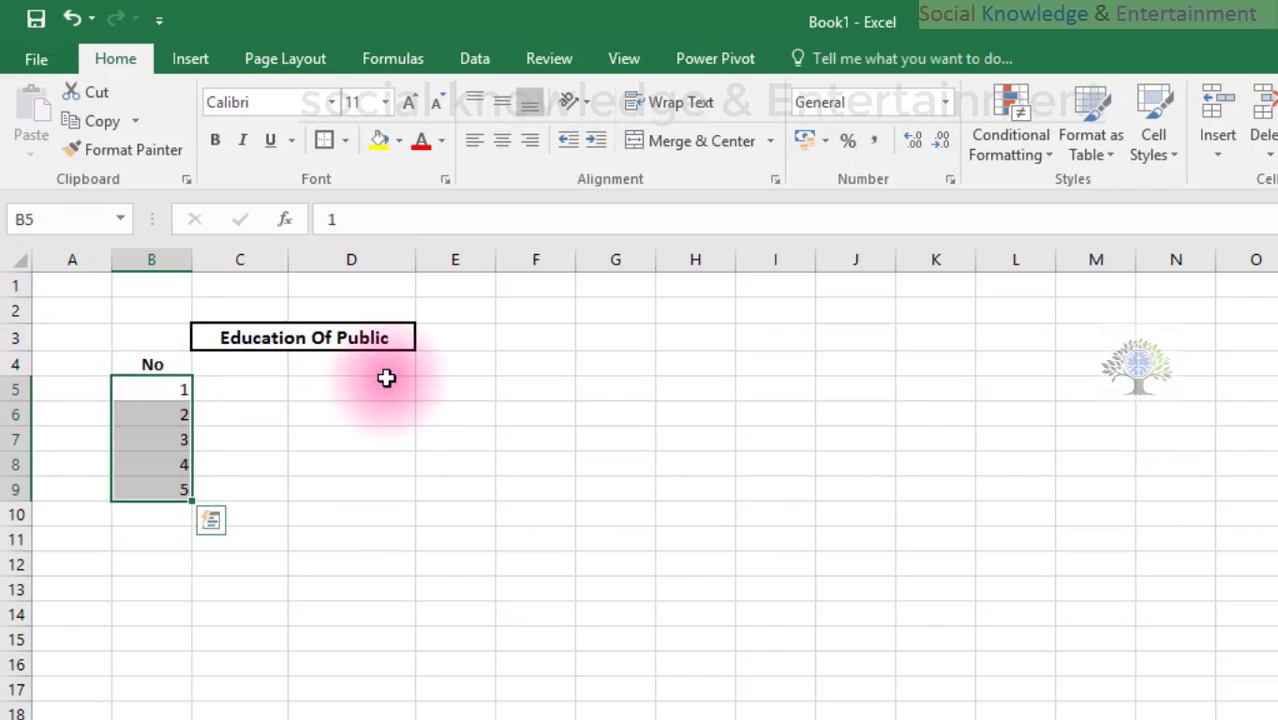
pyautogui.write('Village')
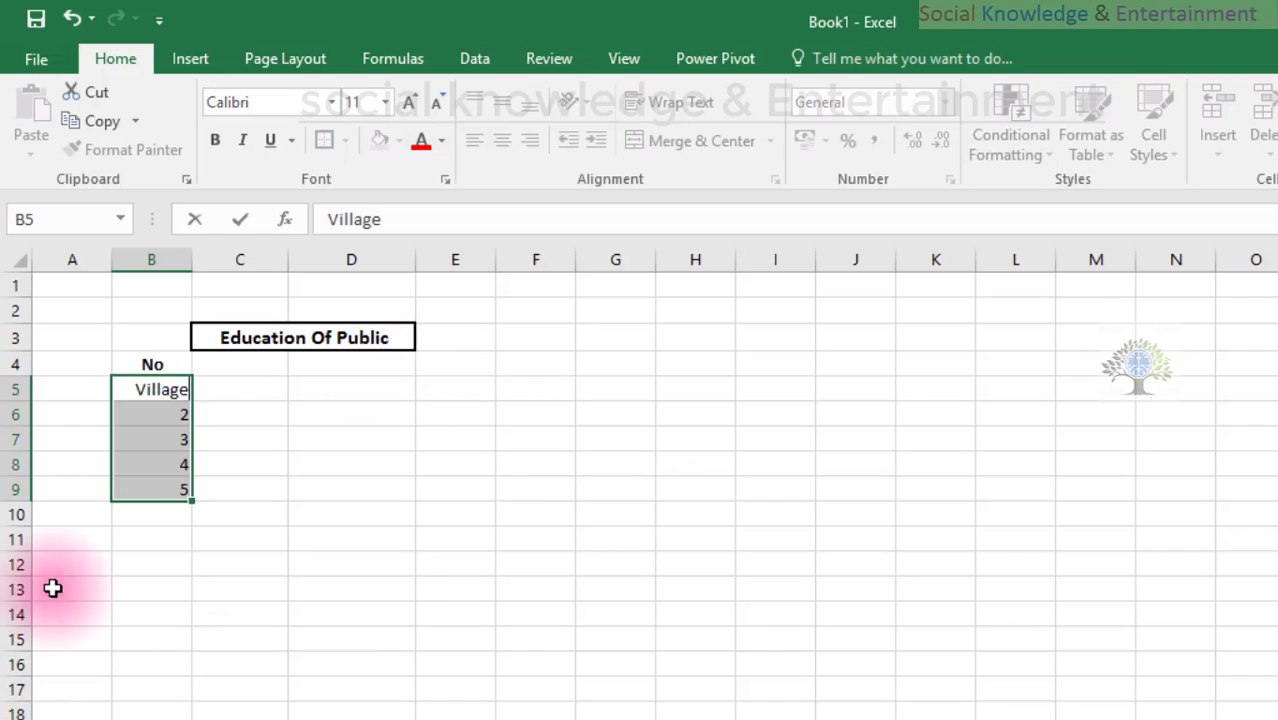
pyautogui.click(144, 410)
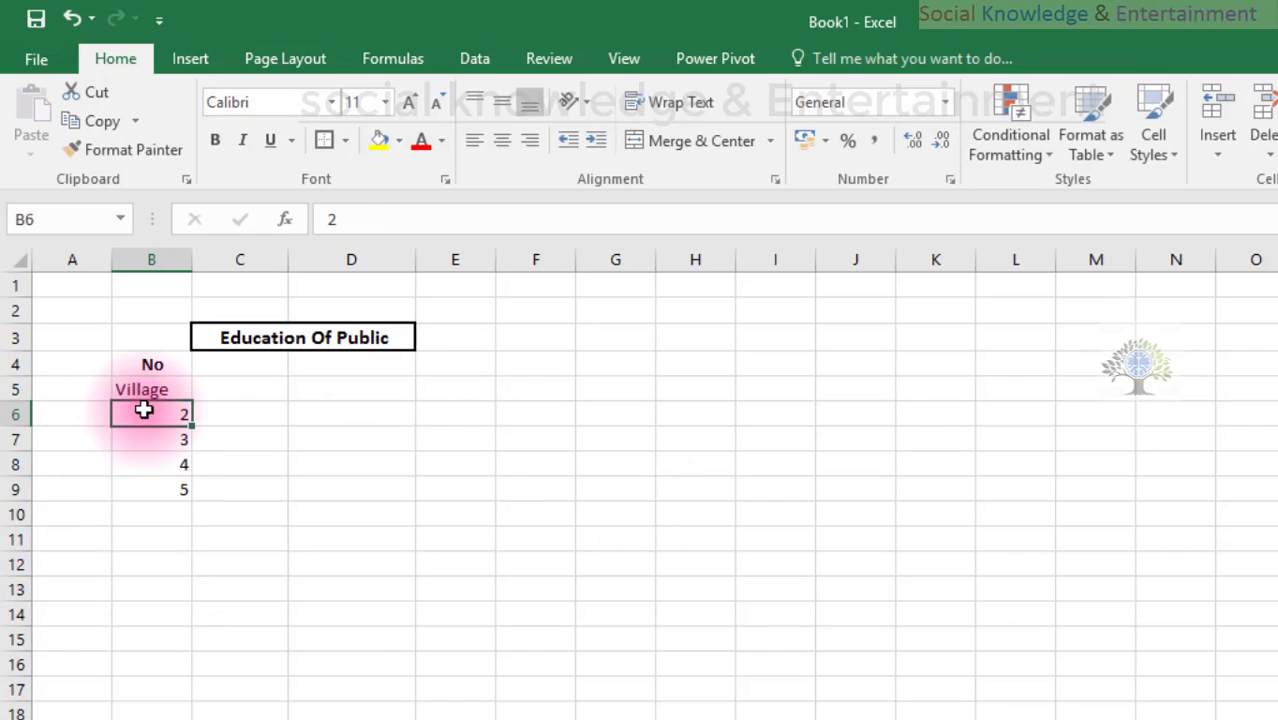
pyautogui.write('C')
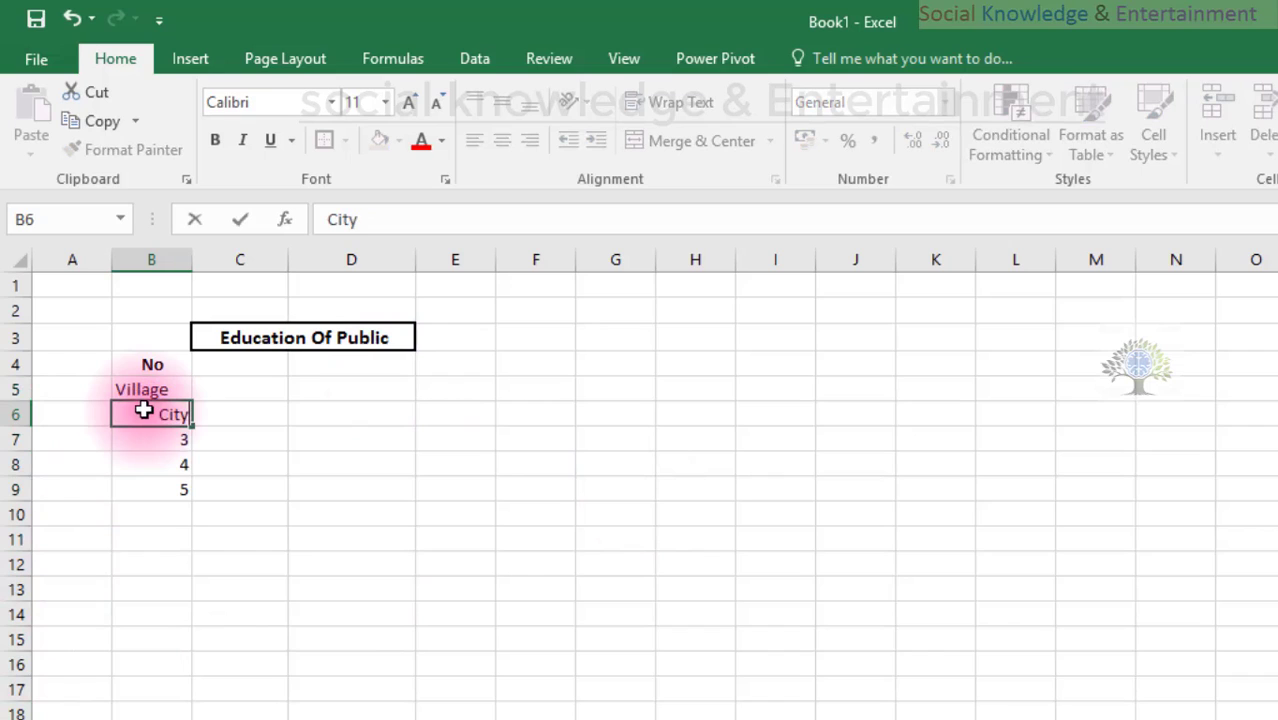
pyautogui.write('ity')
pyautogui.moveTo(152, 434); pyautogui.dragTo(149, 497)
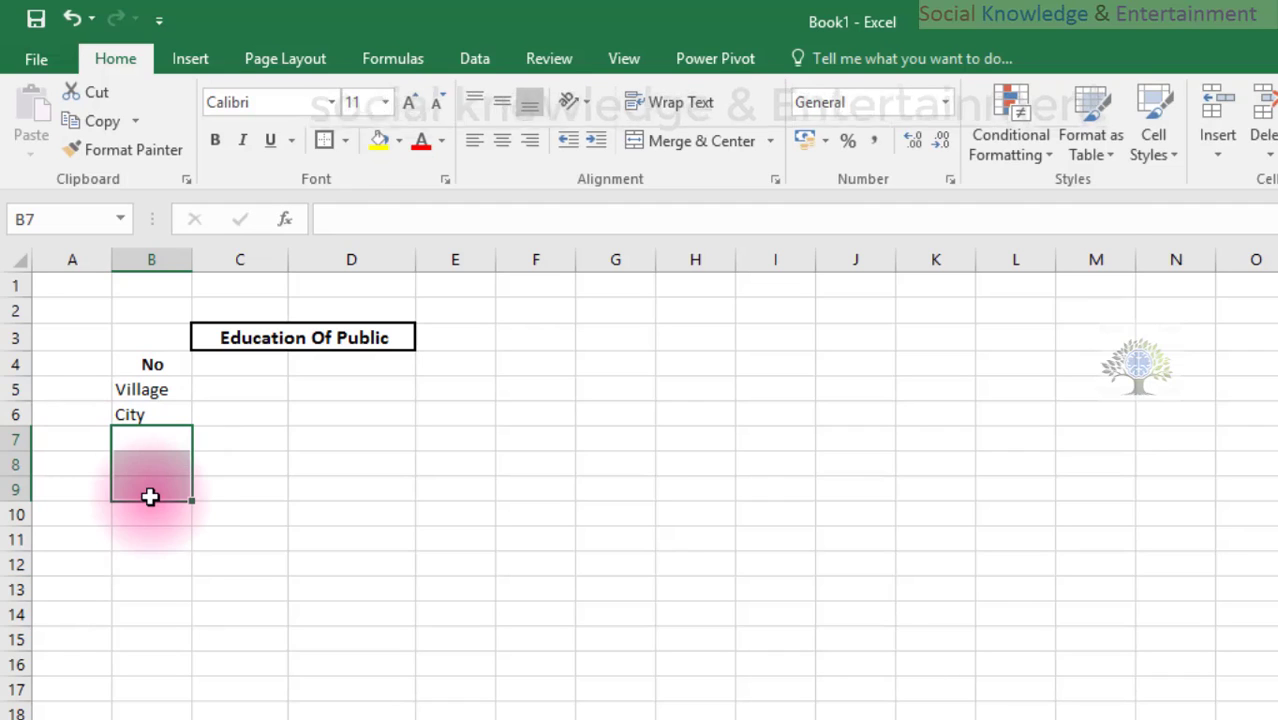
pyautogui.moveTo(300, 558); pyautogui.dragTo(292, 543)
# Make the "Village" and "City" labels in B5:B6 bold and centred
pyautogui.click(115, 388)
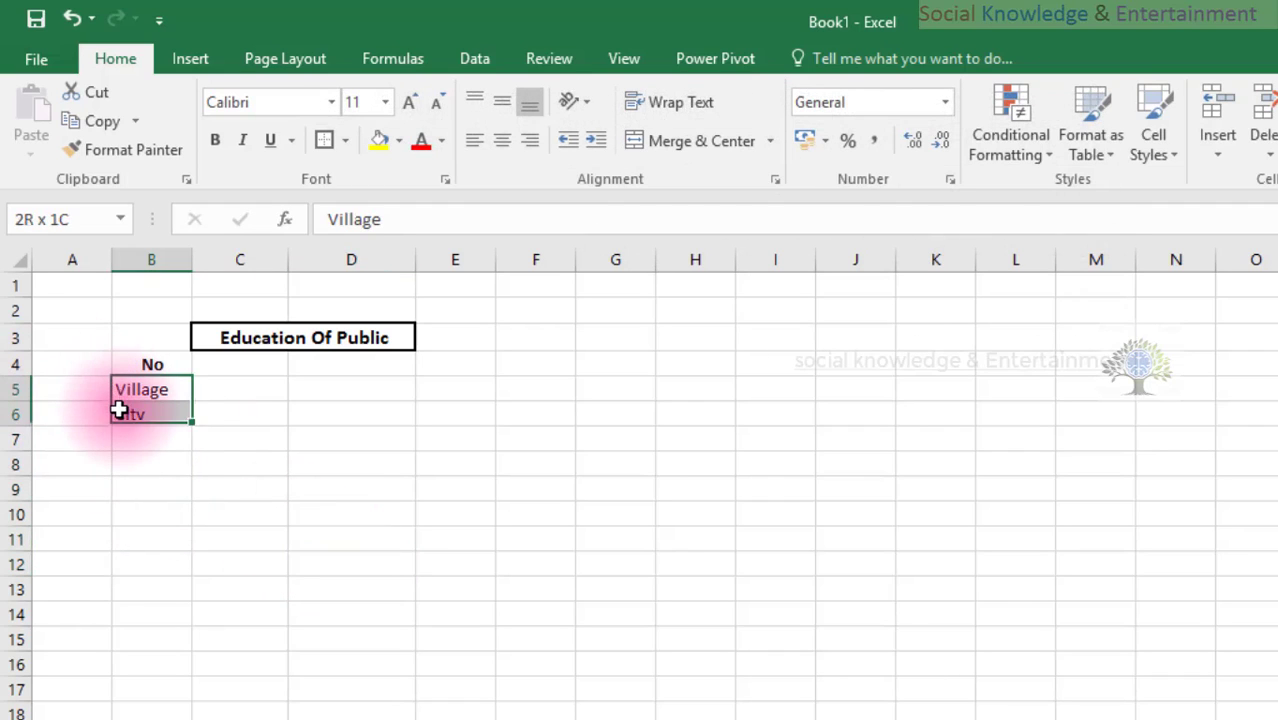
pyautogui.click(220, 137)
pyautogui.click(502, 140)
# Apply thick outside borders to the table range B4:E8
pyautogui.moveTo(146, 362); pyautogui.dragTo(425, 455)
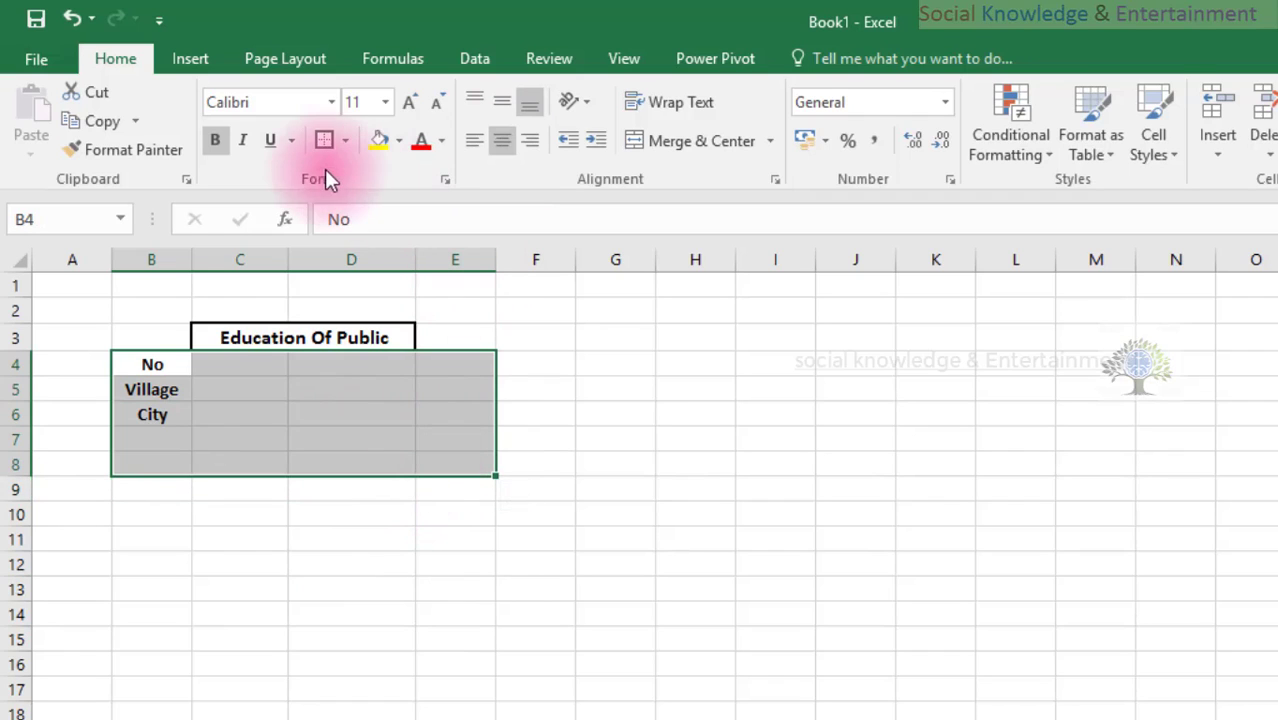
pyautogui.click(323, 140)
pyautogui.click(413, 532)
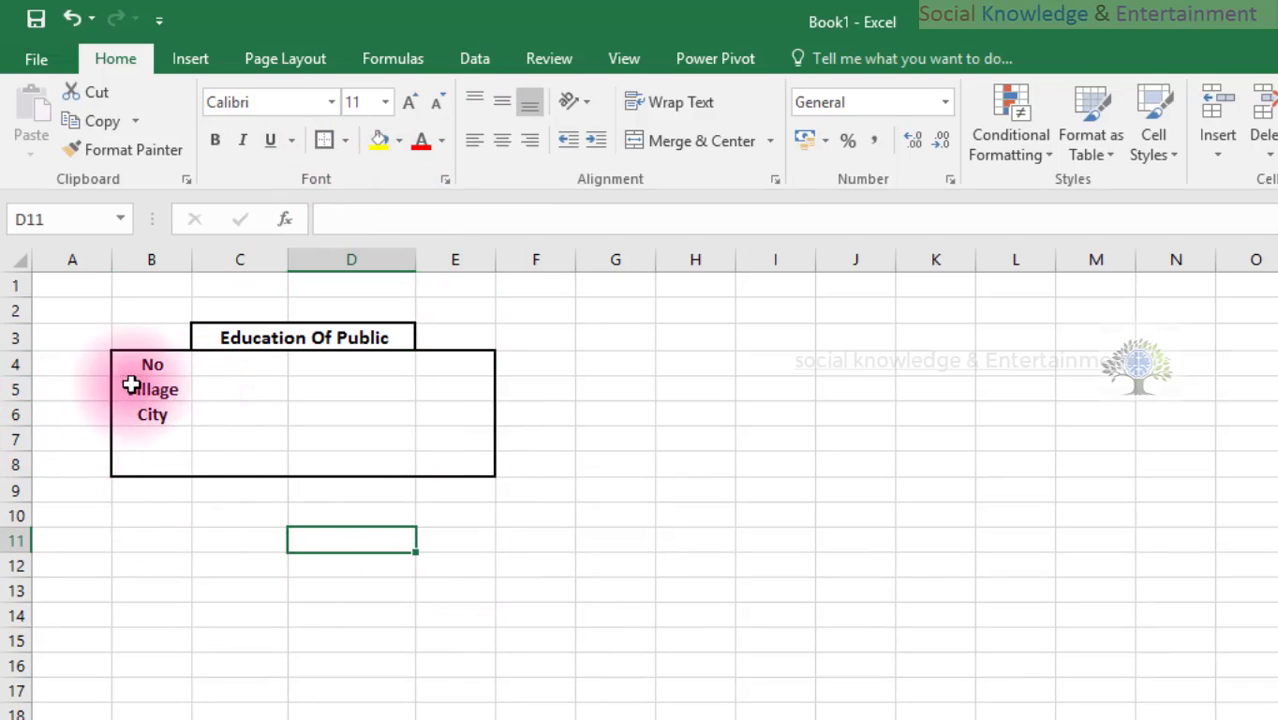
# Apply all borders to the header row B4:E4 and to the first column B4:B8
pyautogui.moveTo(143, 357); pyautogui.dragTo(482, 362)
pyautogui.click(343, 143)
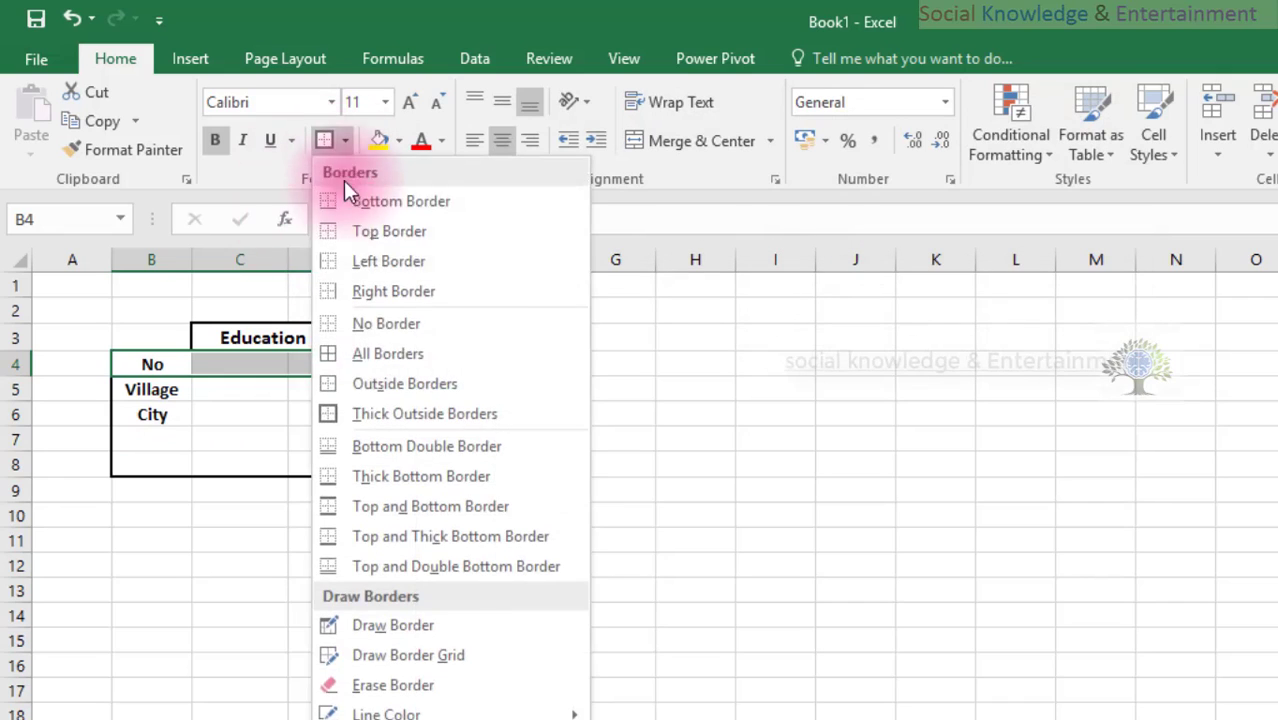
pyautogui.click(362, 366)
pyautogui.moveTo(163, 362); pyautogui.dragTo(151, 469)
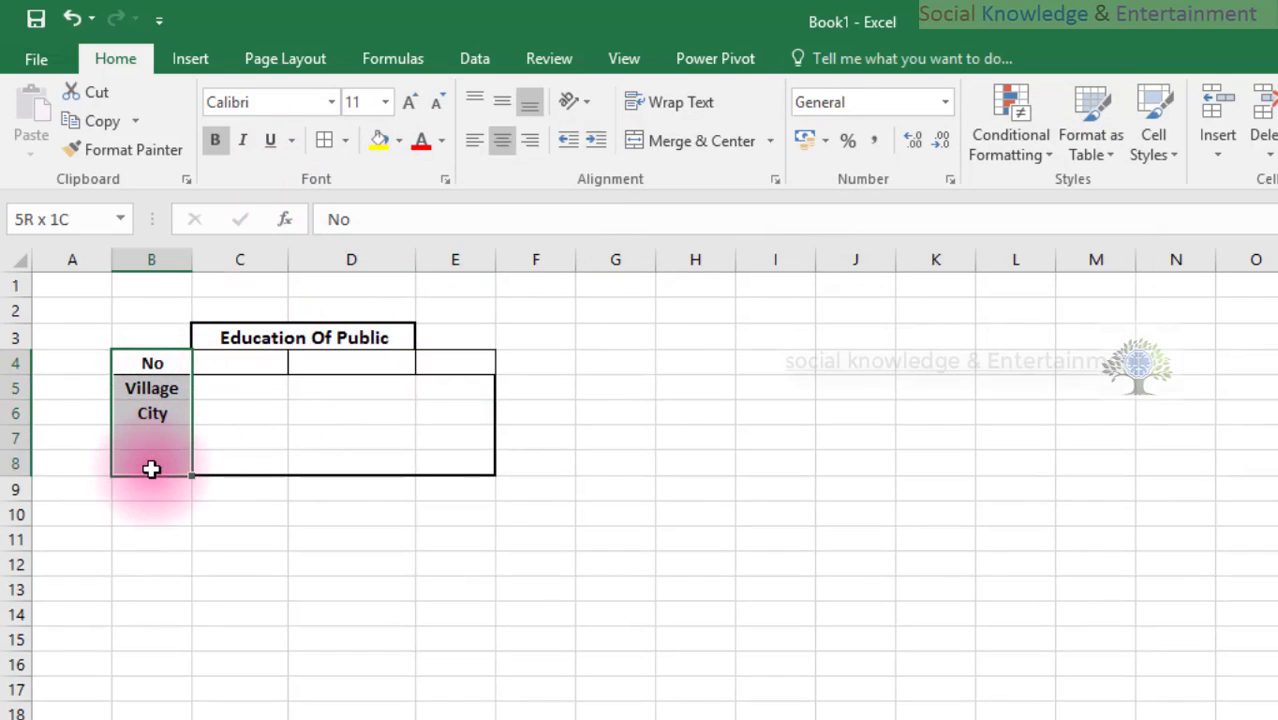
pyautogui.click(323, 148)
pyautogui.click(315, 446)
# Apply thick outside borders to the data area C5:E8
pyautogui.moveTo(130, 363); pyautogui.dragTo(470, 465)
pyautogui.click(241, 404)
pyautogui.click(347, 144)
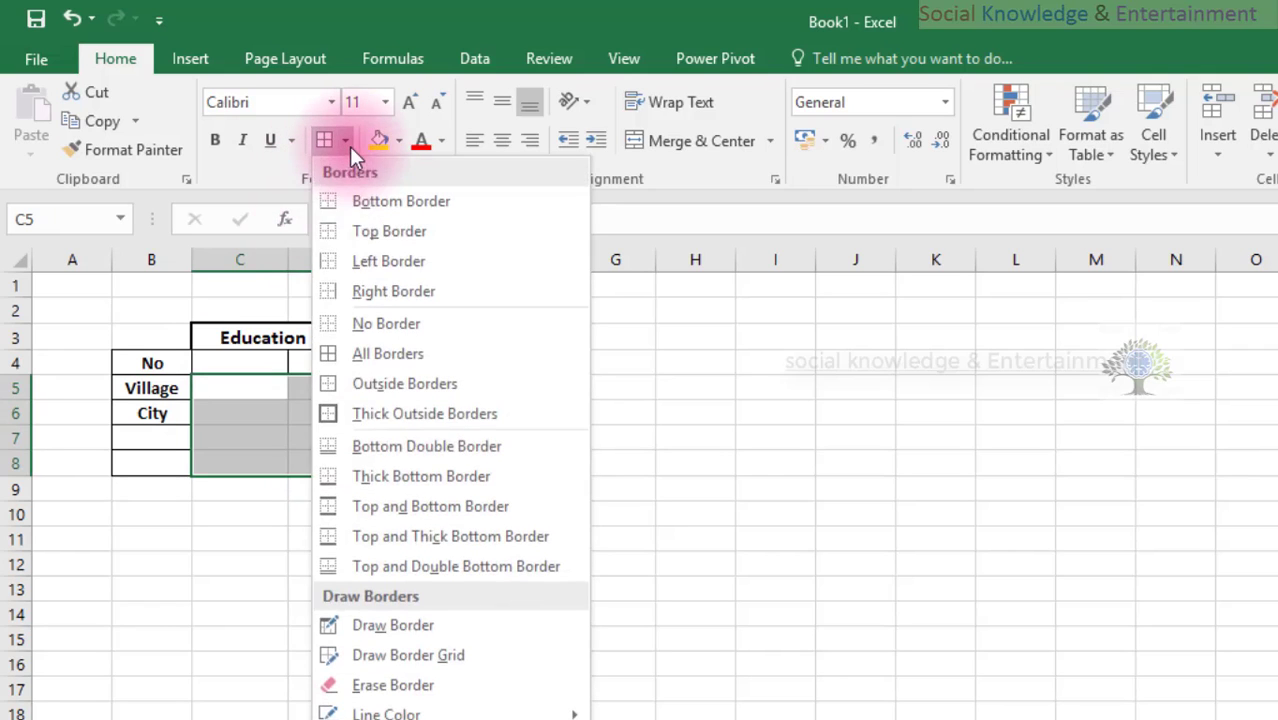
pyautogui.click(358, 414)
pyautogui.click(371, 545)
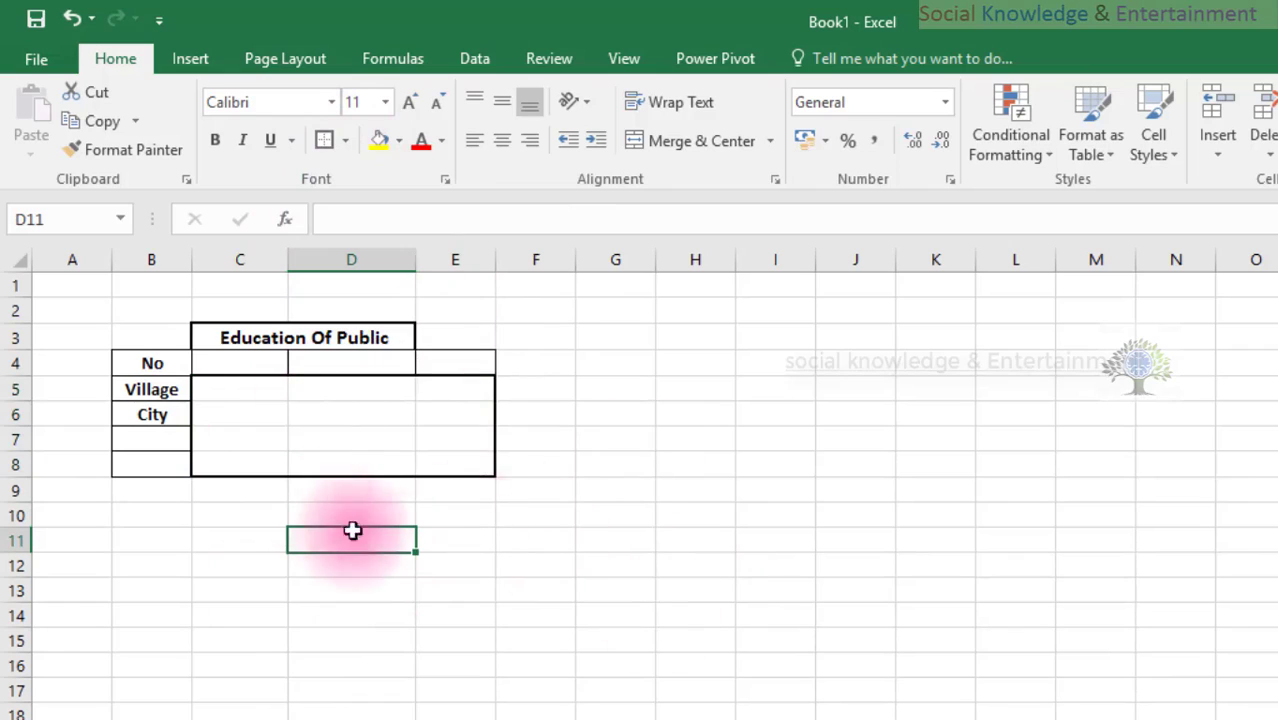
# Enter the headers "Boy" in C4 and "Gitl" in D4 and make both bold and centred
pyautogui.click(217, 366)
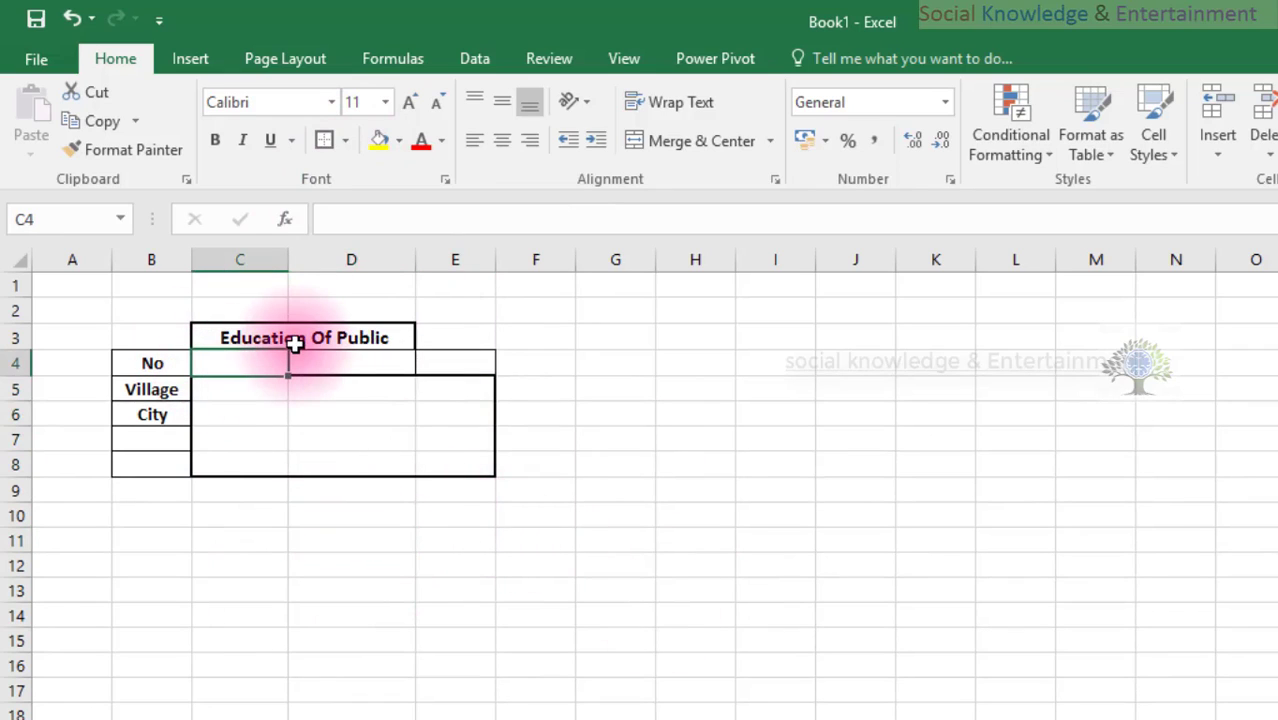
pyautogui.write('Boy')
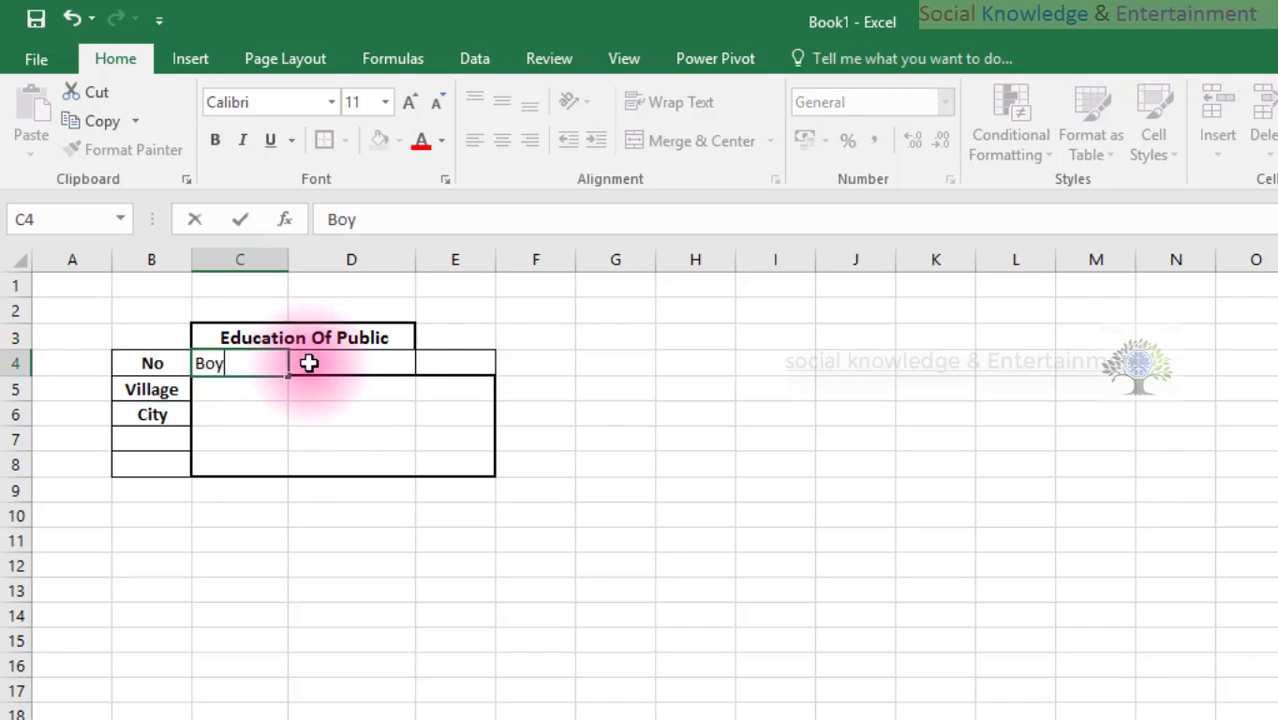
pyautogui.click(308, 363)
pyautogui.write('Gitl')
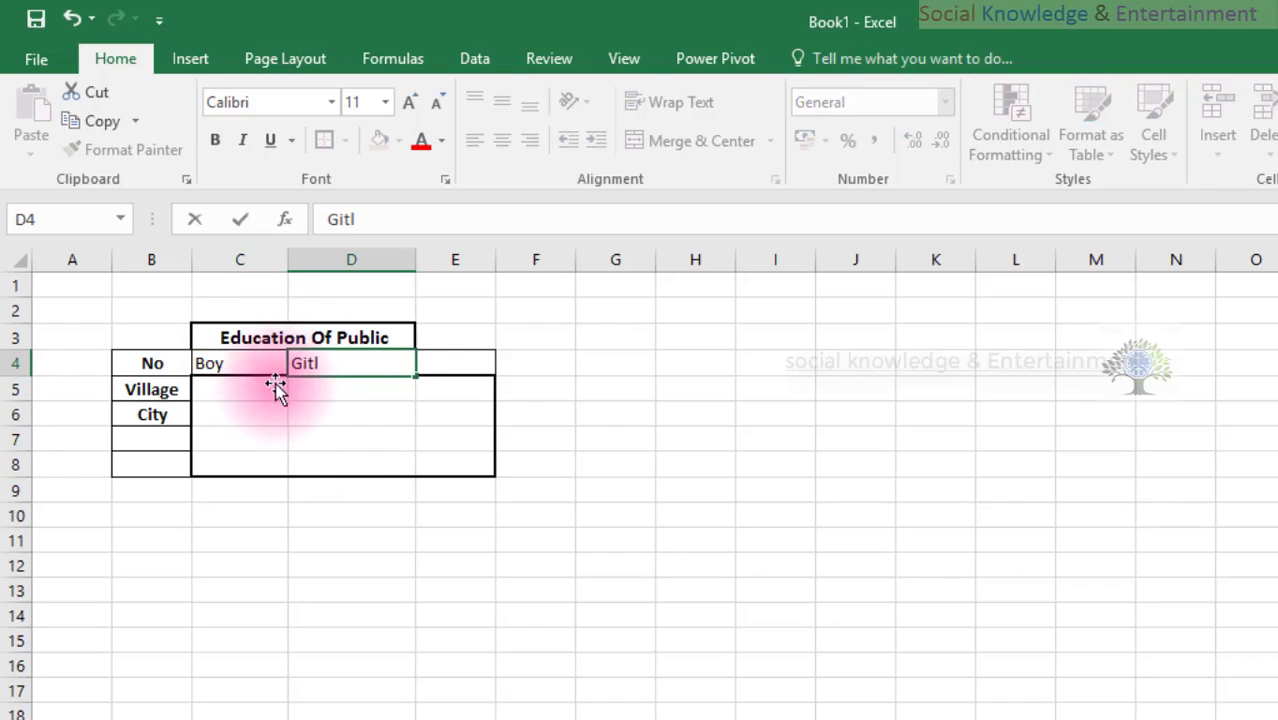
pyautogui.click(371, 542)
pyautogui.moveTo(248, 364); pyautogui.dragTo(327, 363)
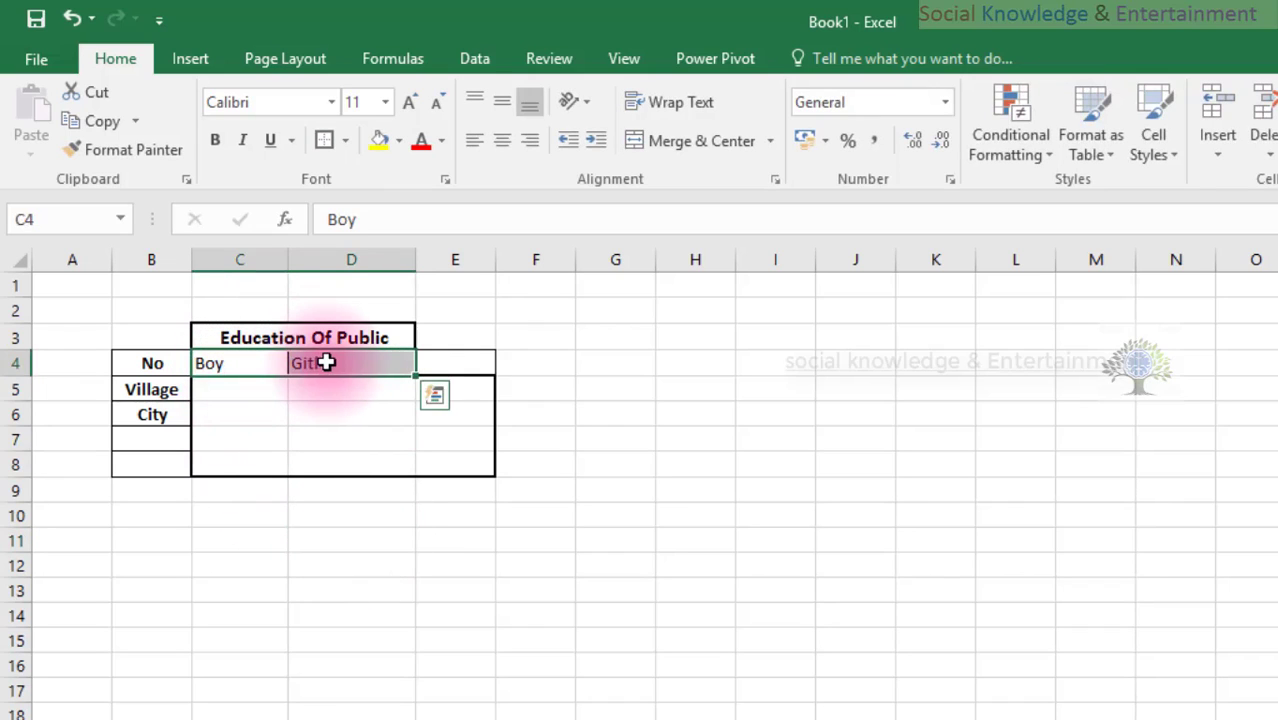
pyautogui.click(215, 142)
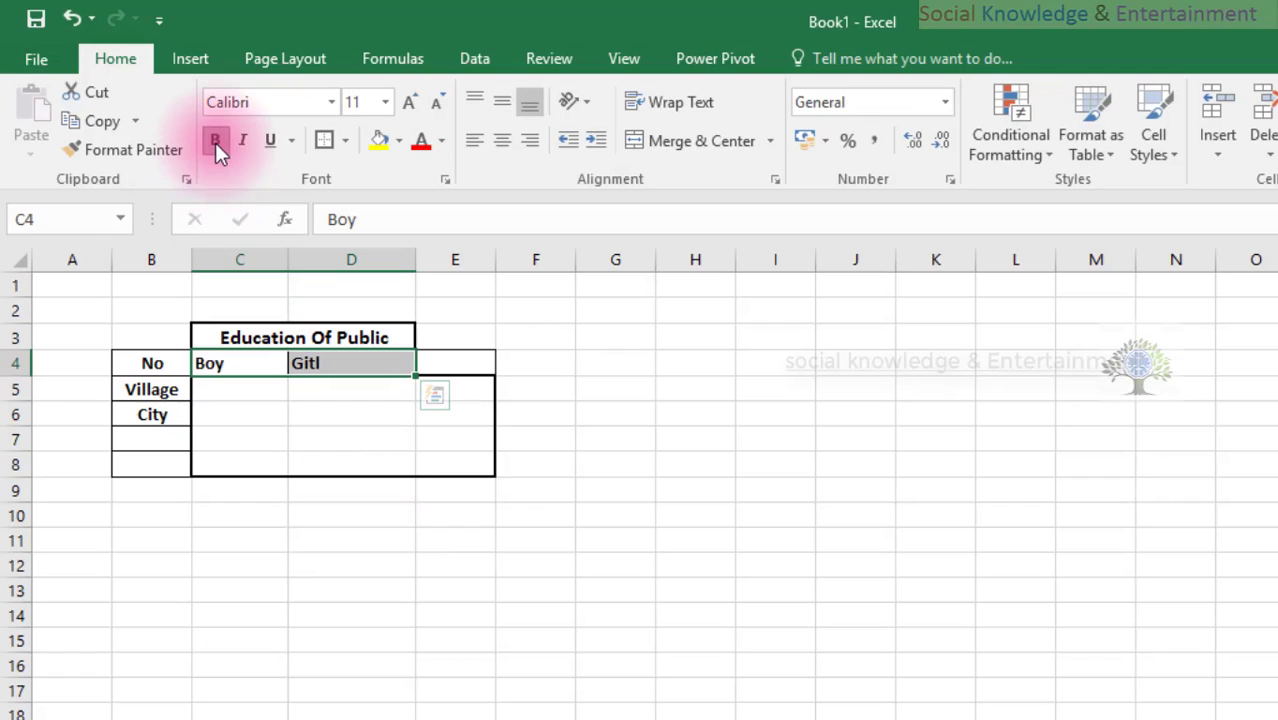
pyautogui.click(492, 141)
pyautogui.click(490, 572)
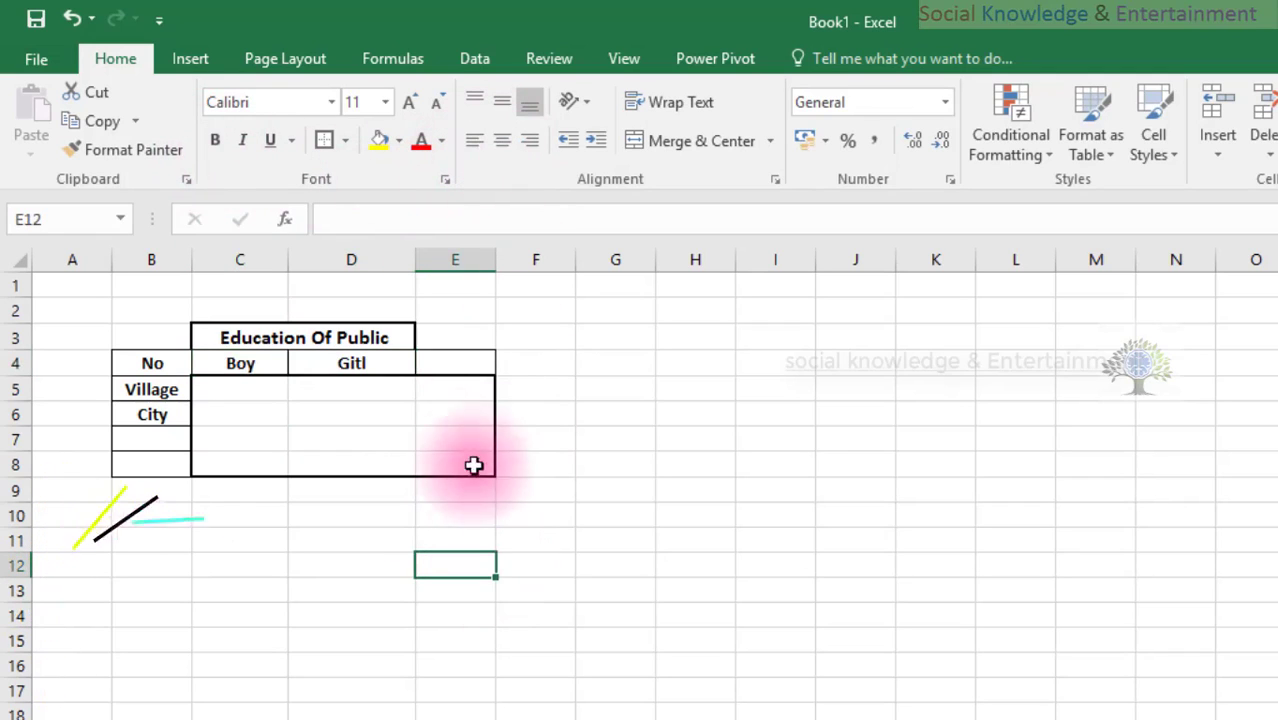
# Enter the header "Total" in cell E4 and make it bold and centred
pyautogui.click(475, 364)
pyautogui.write('Total')
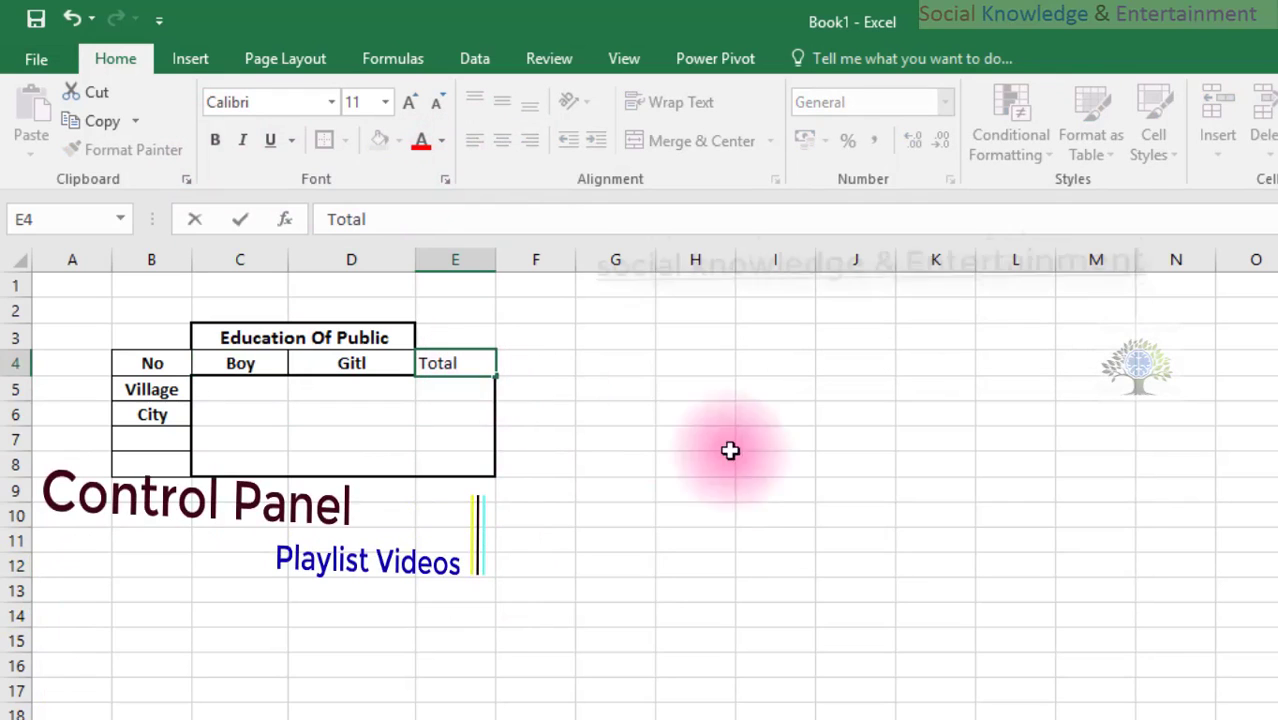
pyautogui.click(676, 607)
pyautogui.click(434, 362)
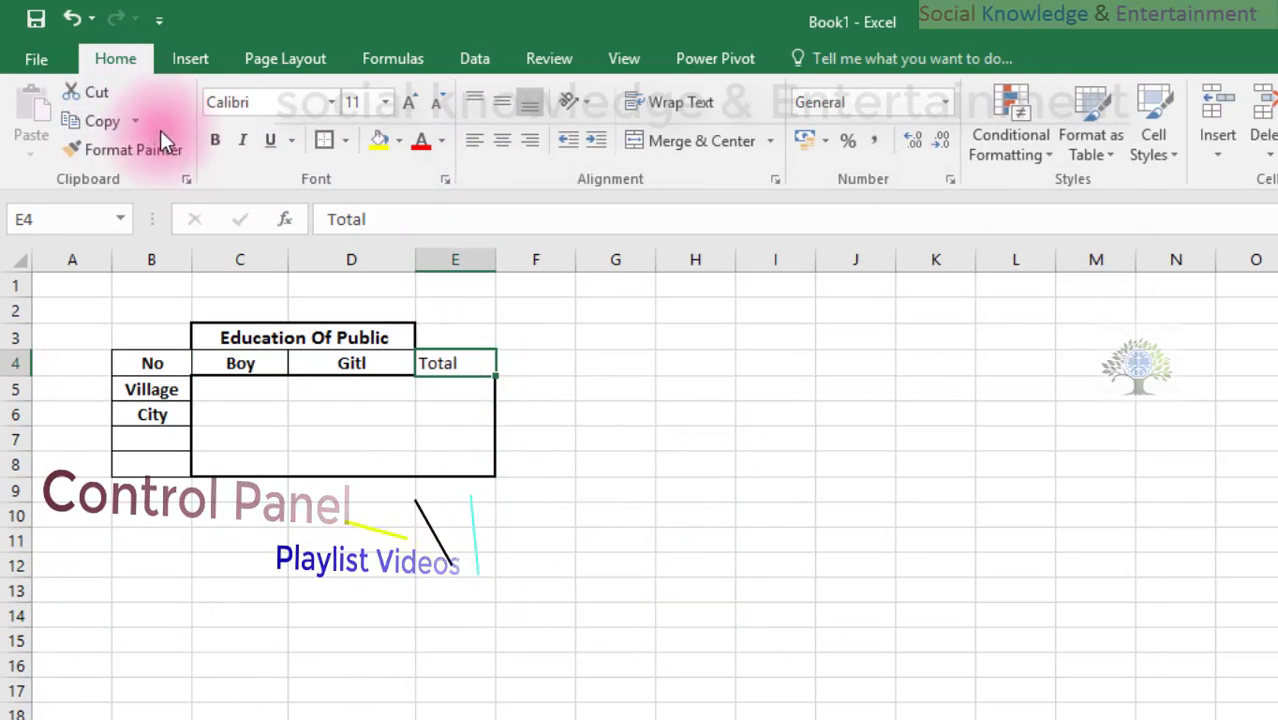
pyautogui.click(215, 141)
pyautogui.click(530, 141)
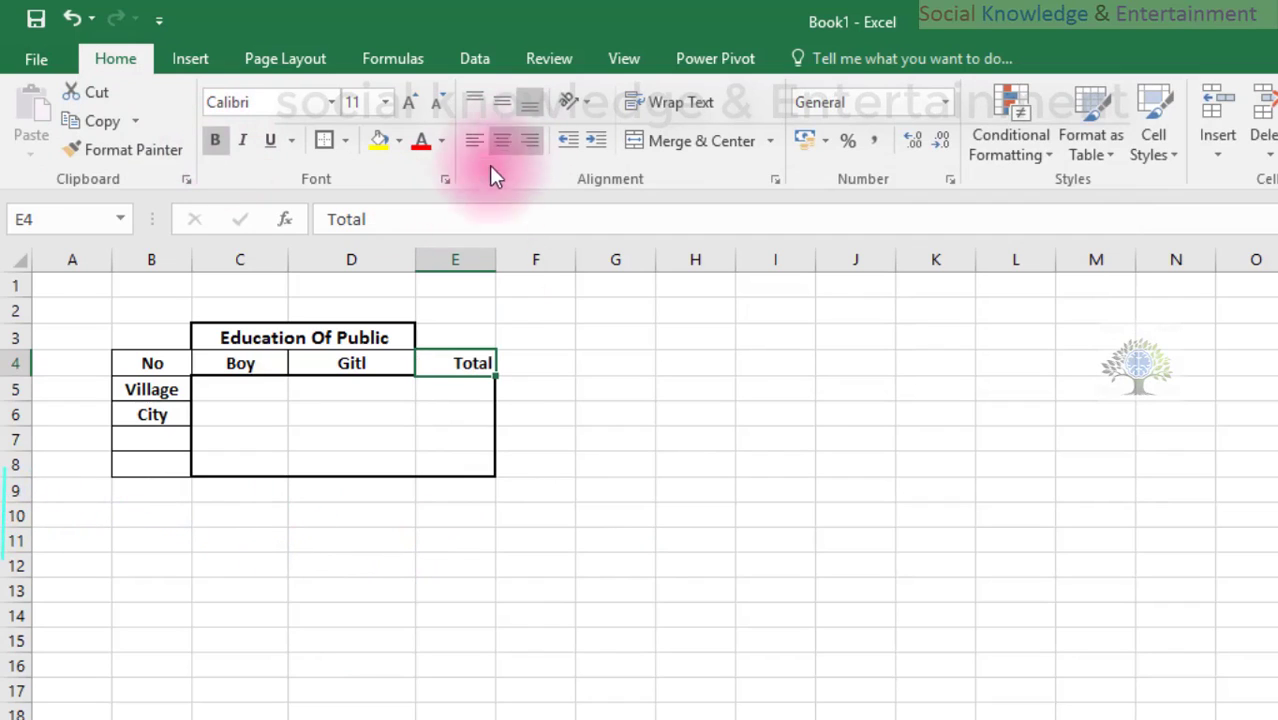
pyautogui.click(490, 132)
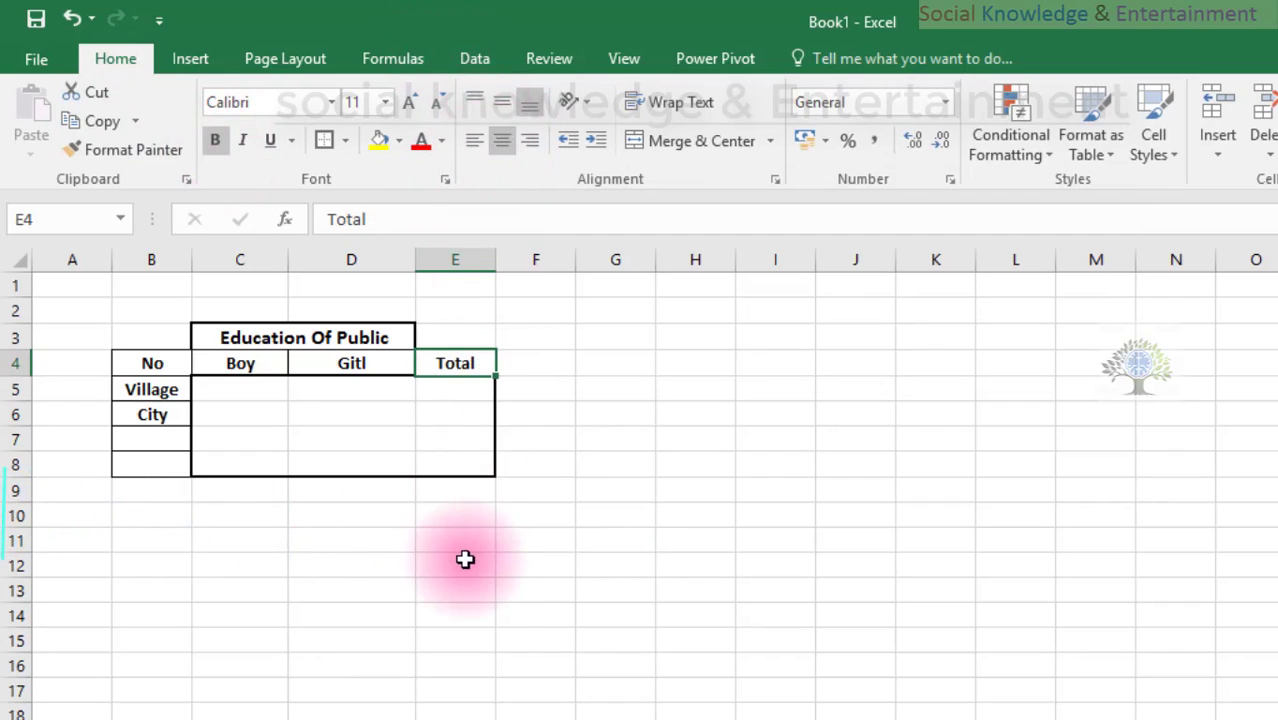
pyautogui.click(430, 560)
# Fill the header row B4:E4 with yellow
pyautogui.moveTo(126, 363); pyautogui.dragTo(450, 362)
pyautogui.click(382, 153)
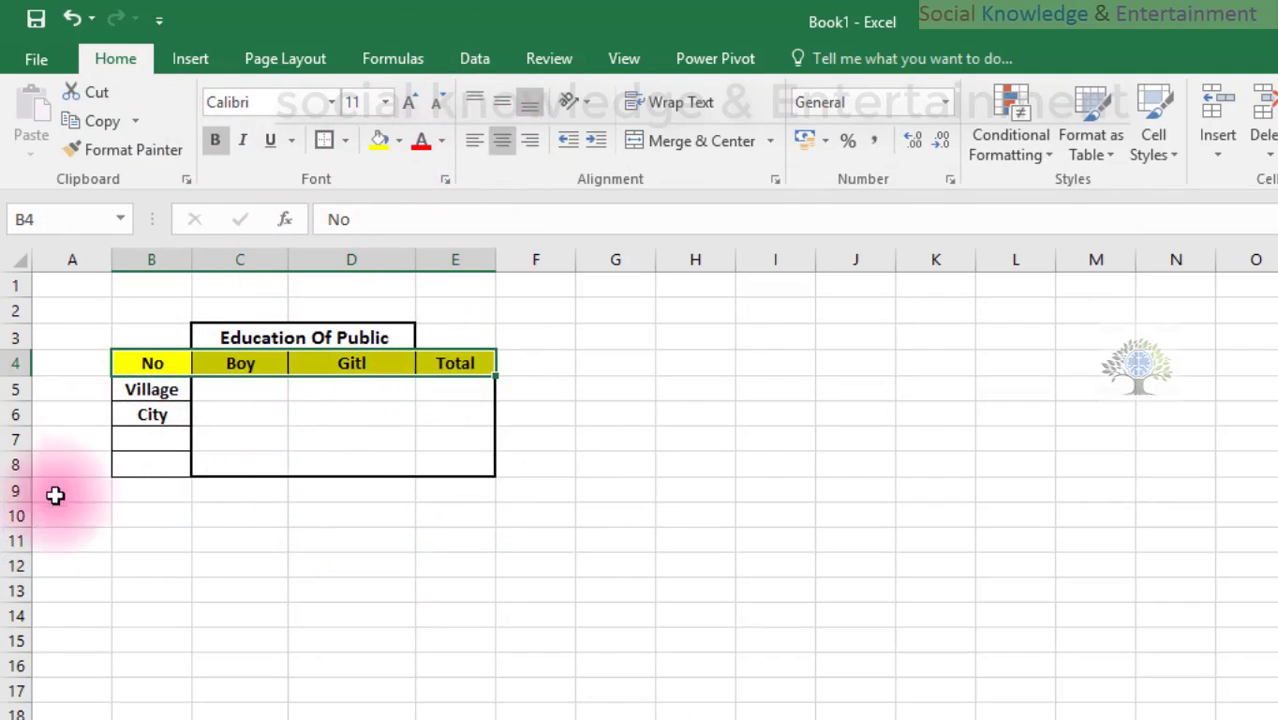
# Fill the row label cells B5:B8 with the lightest orange theme shade
pyautogui.moveTo(125, 362); pyautogui.dragTo(130, 463)
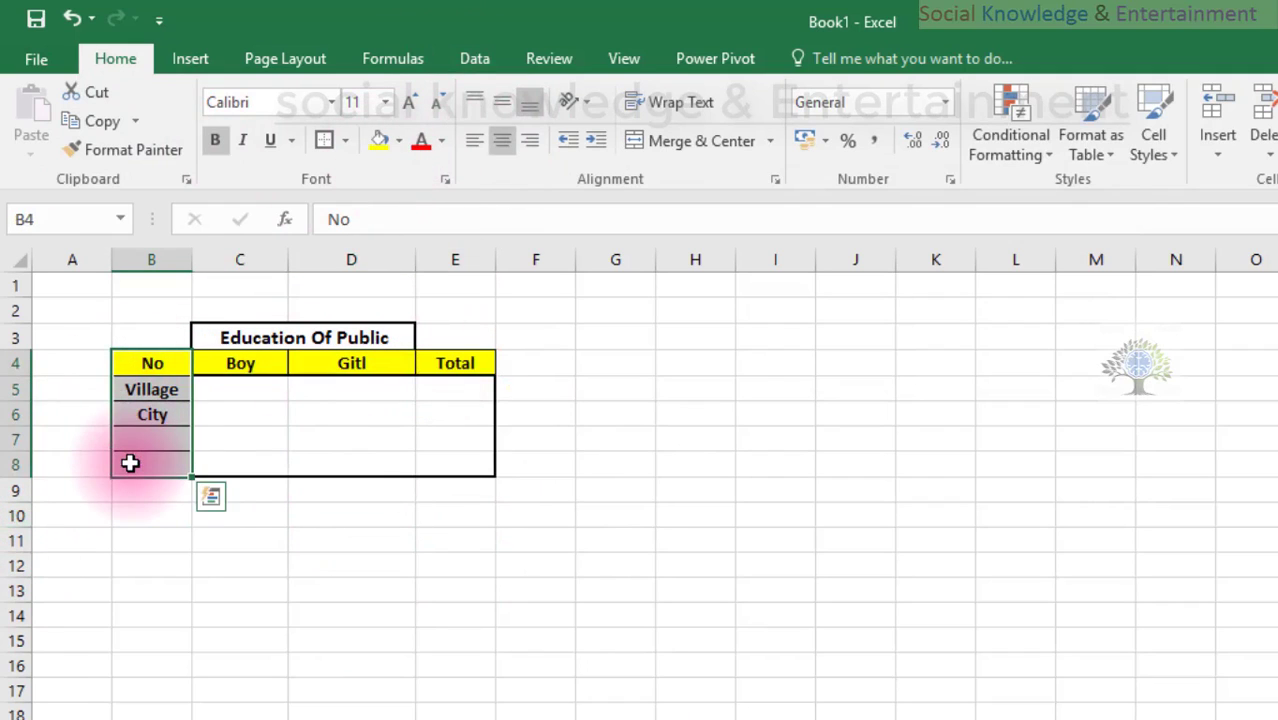
pyautogui.moveTo(148, 384); pyautogui.dragTo(148, 462)
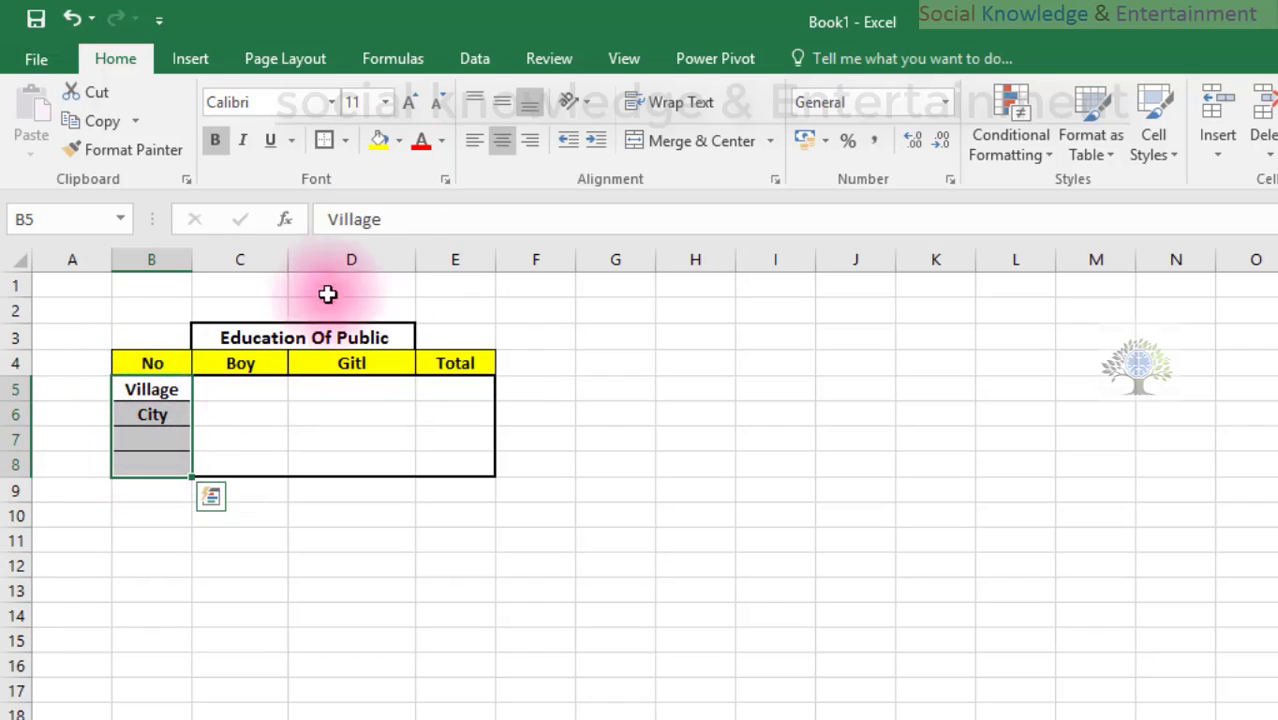
pyautogui.click(393, 137)
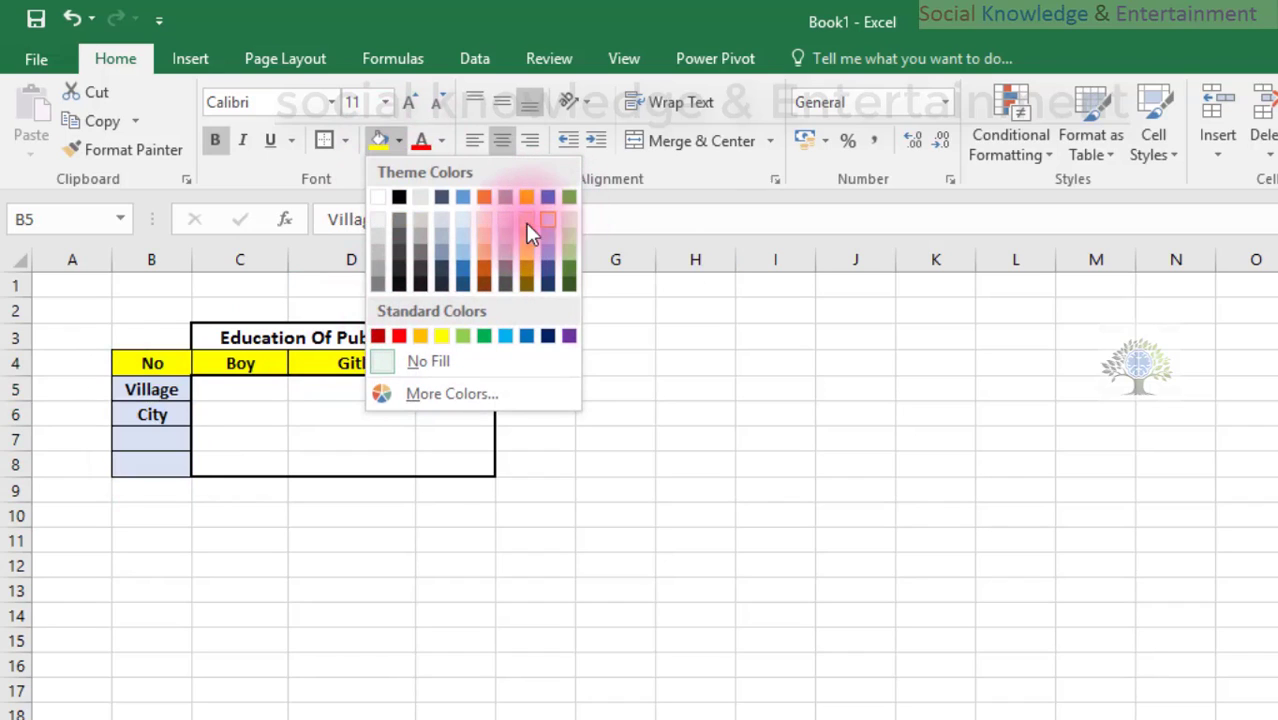
pyautogui.click(482, 223)
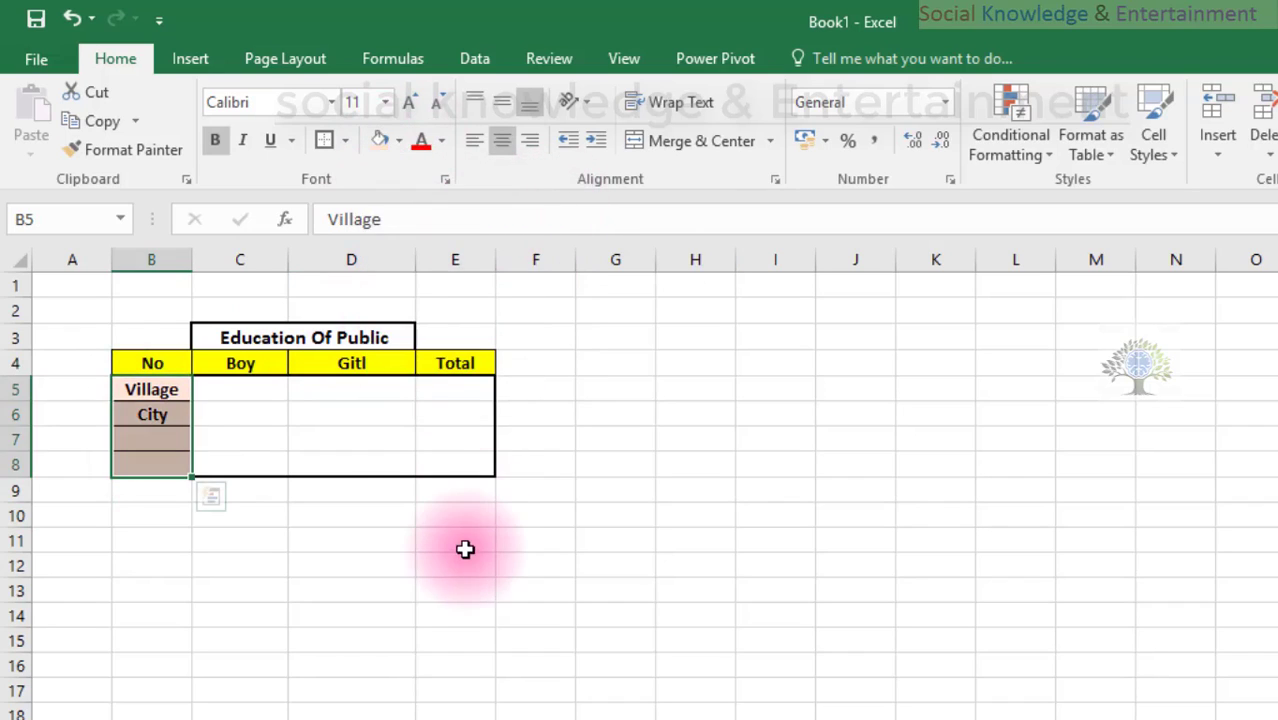
pyautogui.click(465, 548)
# Enter the Boy values 525 for Village in C5 and 465 for City in C6
pyautogui.click(228, 396)
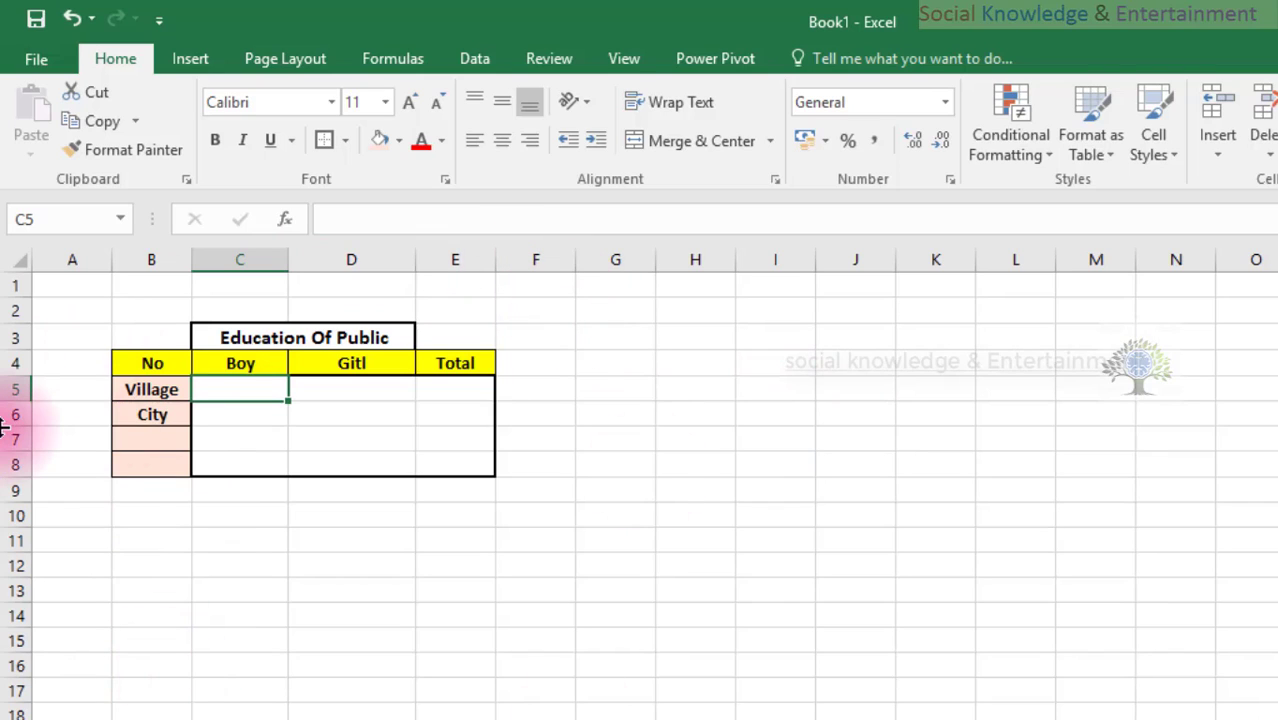
pyautogui.write('525')
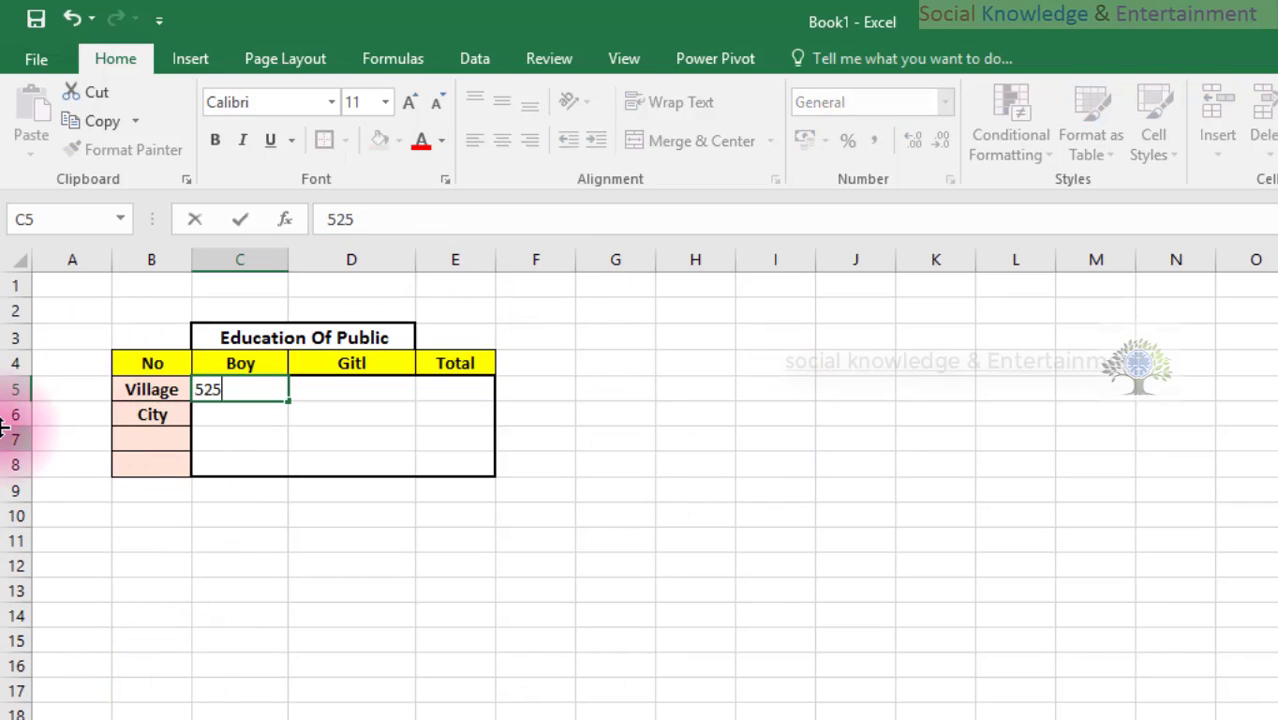
pyautogui.click(207, 413)
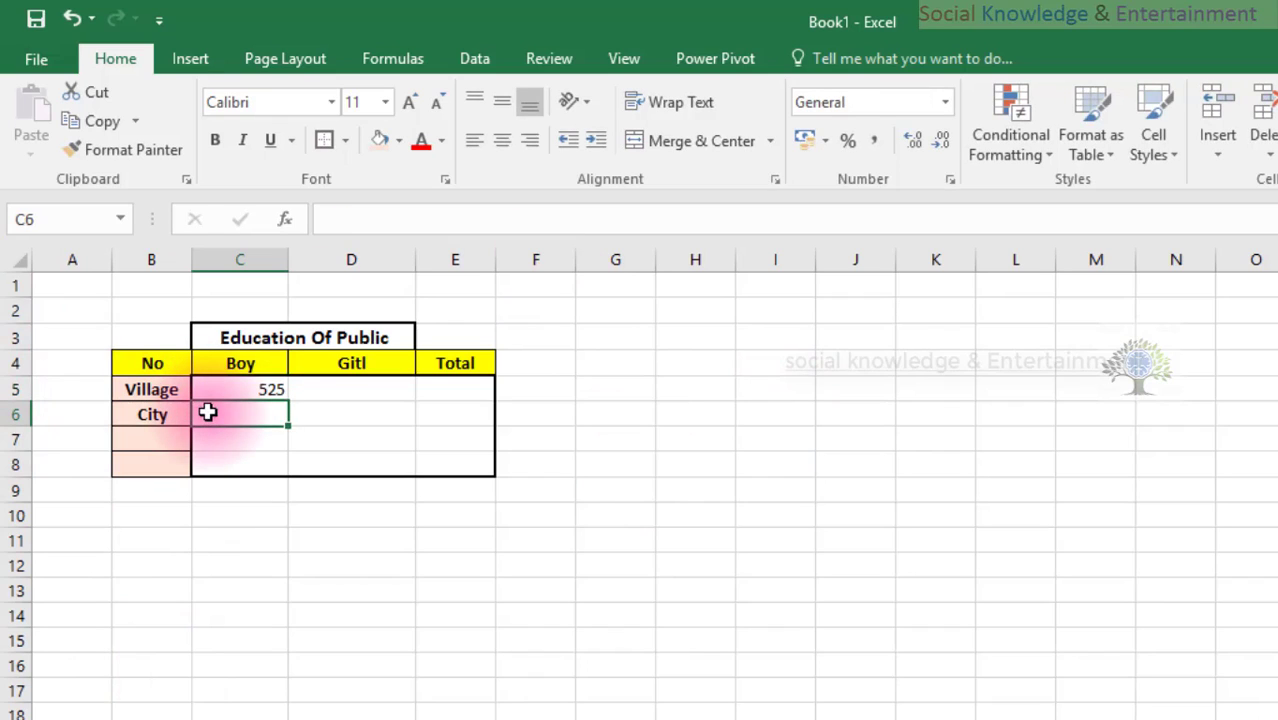
pyautogui.write('465')
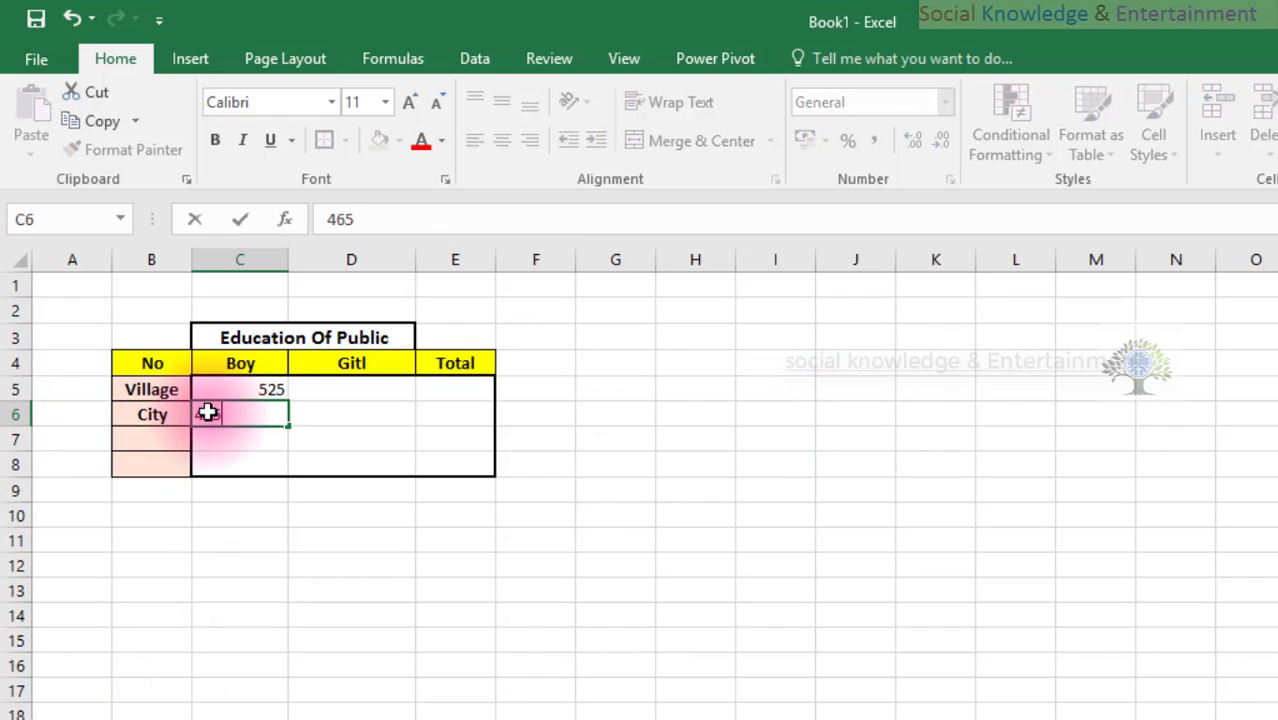
pyautogui.click(330, 390)
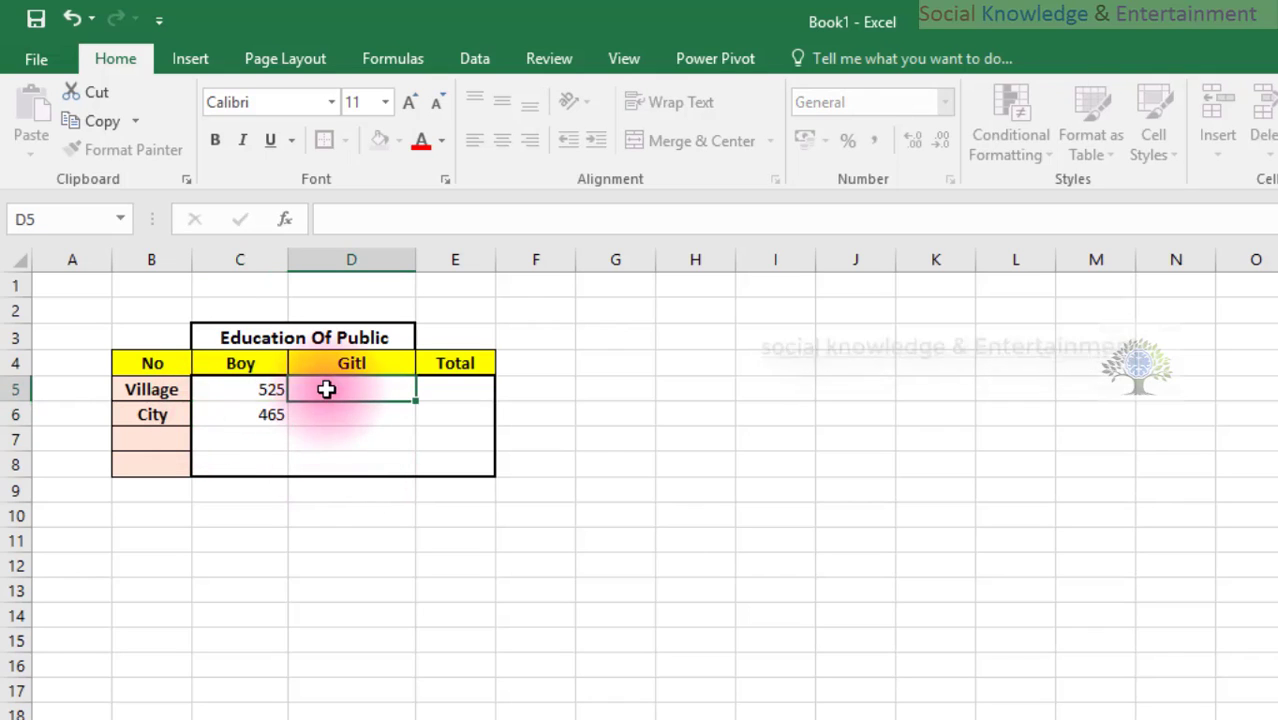
# Correct the misspelled header in D4 to "Girl"
pyautogui.click(351, 363)
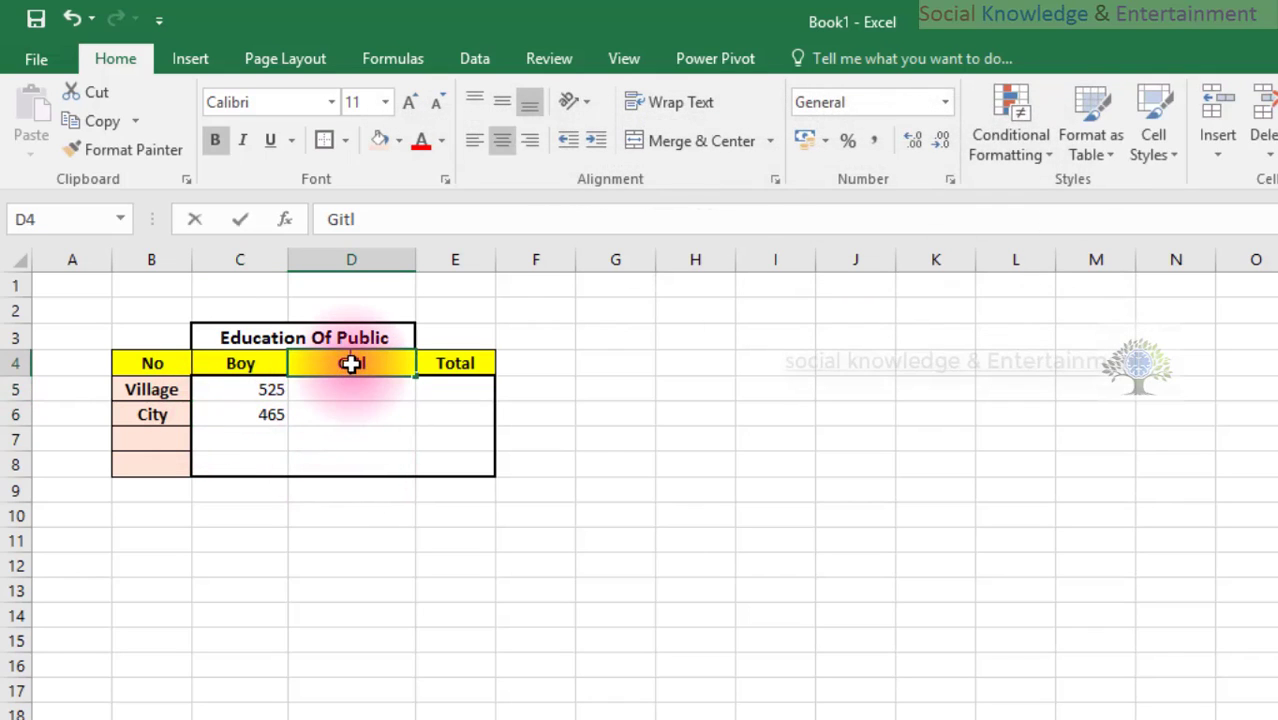
pyautogui.doubleClick(353, 362)
pyautogui.doubleClick(353, 362)
pyautogui.write('Gr')
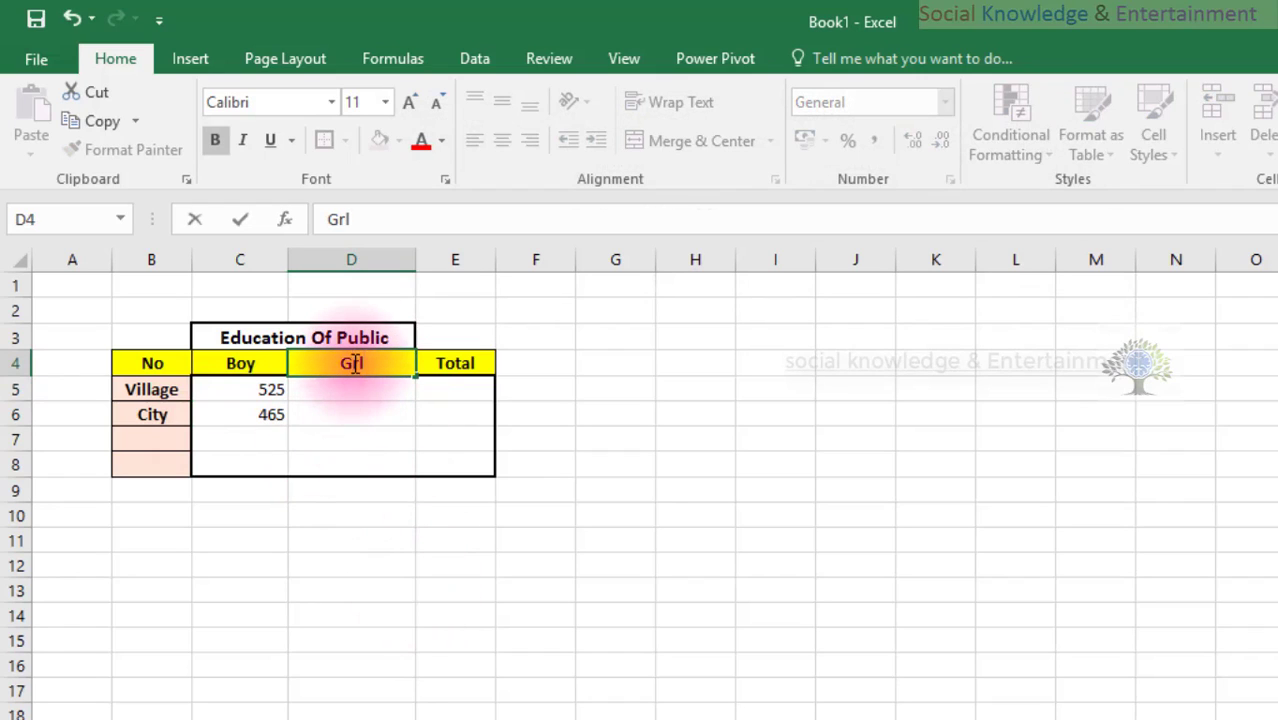
pyautogui.click(348, 462)
# Enter the Girl values 525 for Village in D5 and 325 for City in D6
pyautogui.click(340, 382)
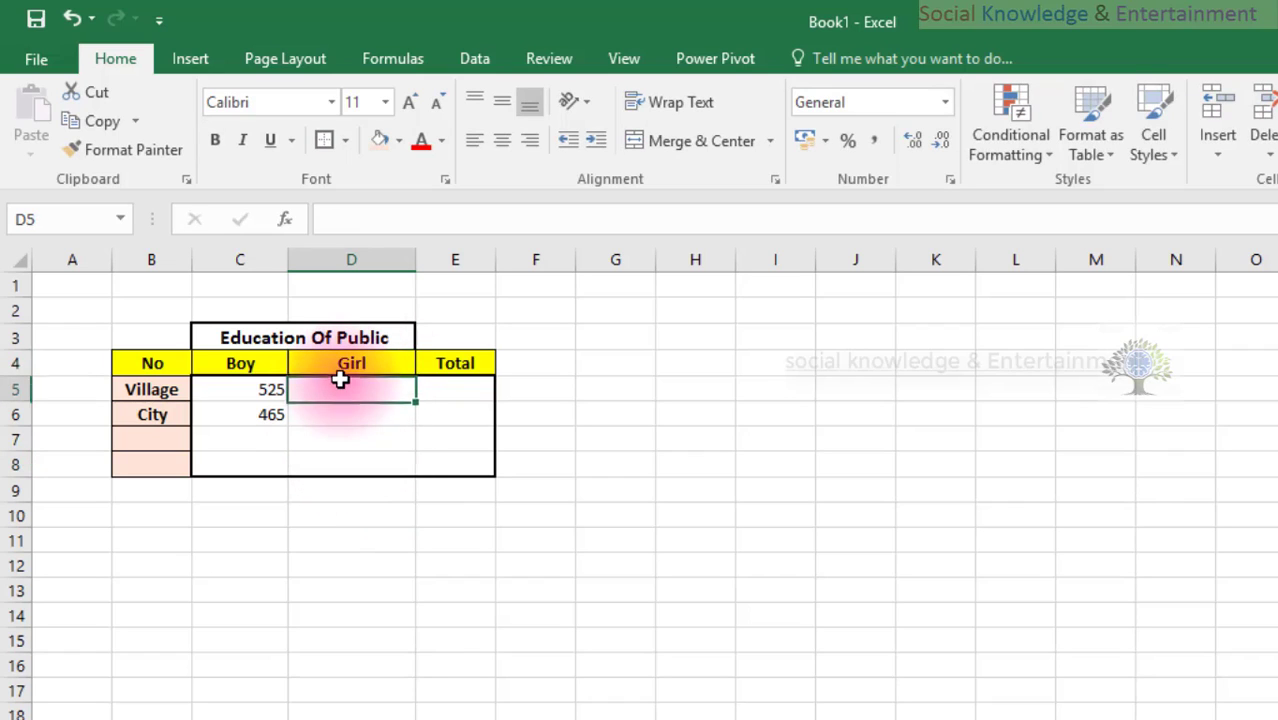
pyautogui.write('525')
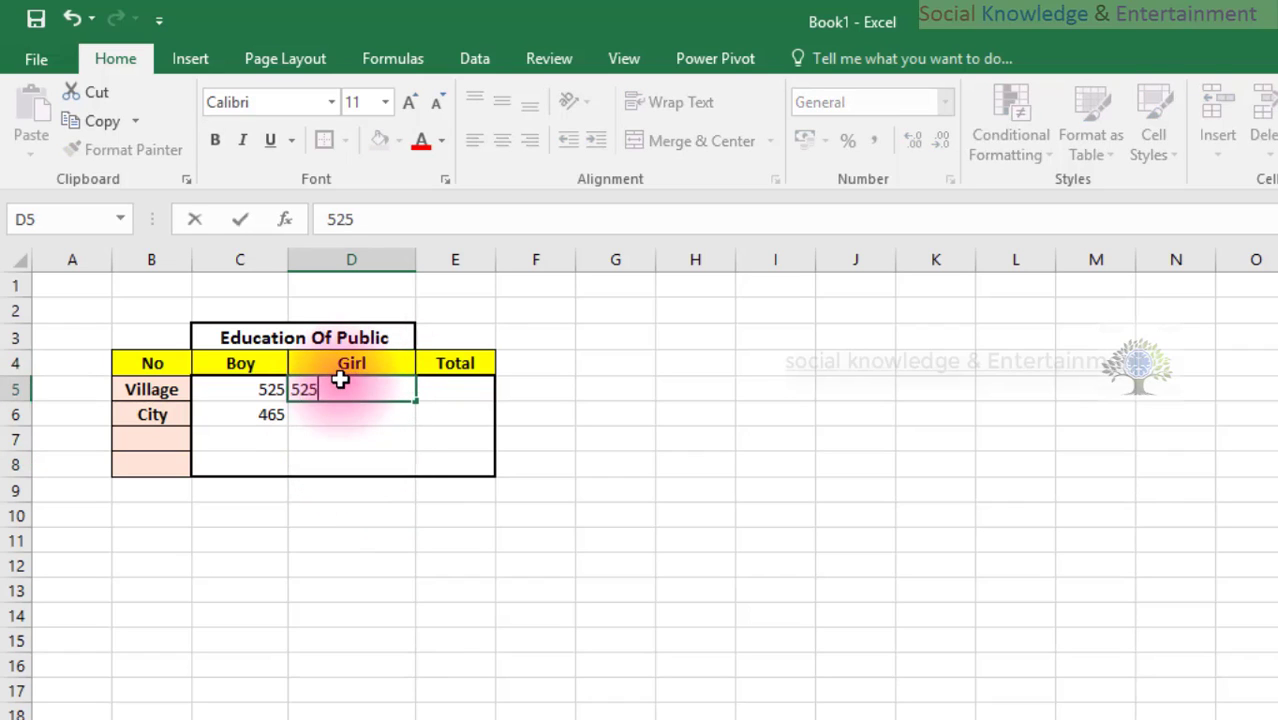
pyautogui.click(318, 413)
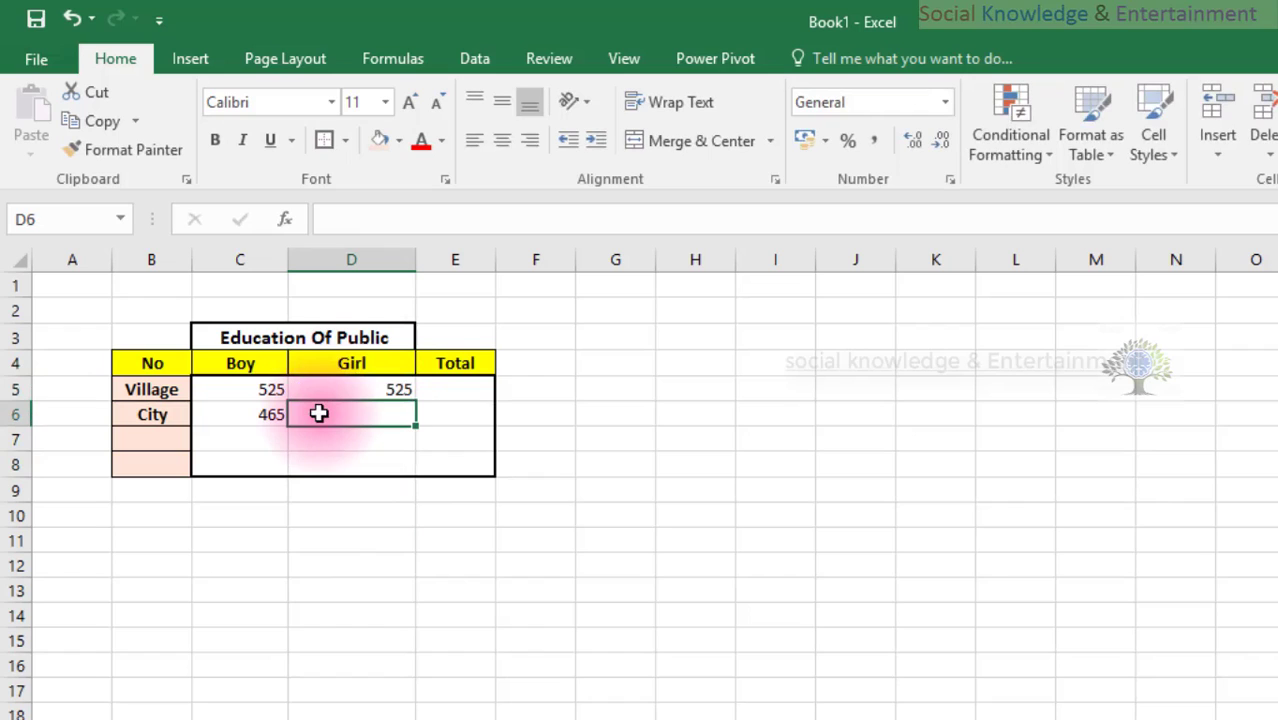
pyautogui.write('3')
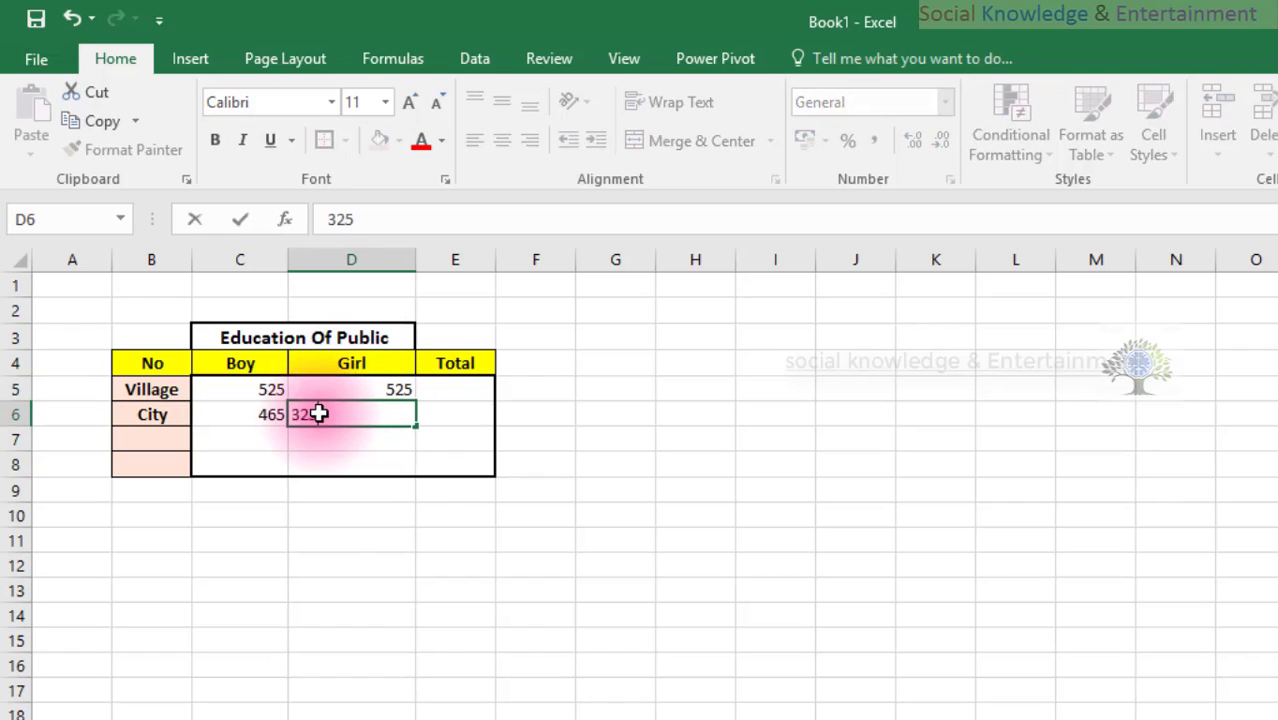
pyautogui.write('25')
pyautogui.click(379, 511)
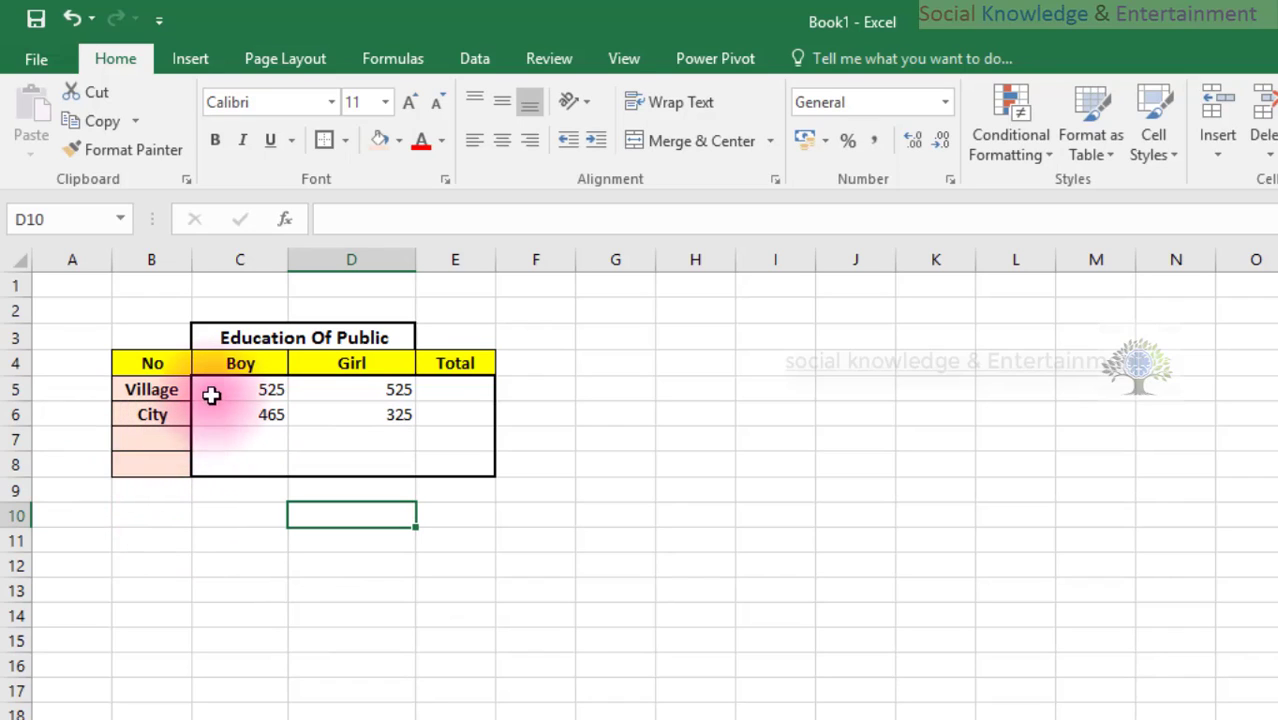
# Apply all borders to the data area C5:E8 and give it thick outside borders
pyautogui.moveTo(216, 386); pyautogui.dragTo(436, 462)
pyautogui.click(346, 141)
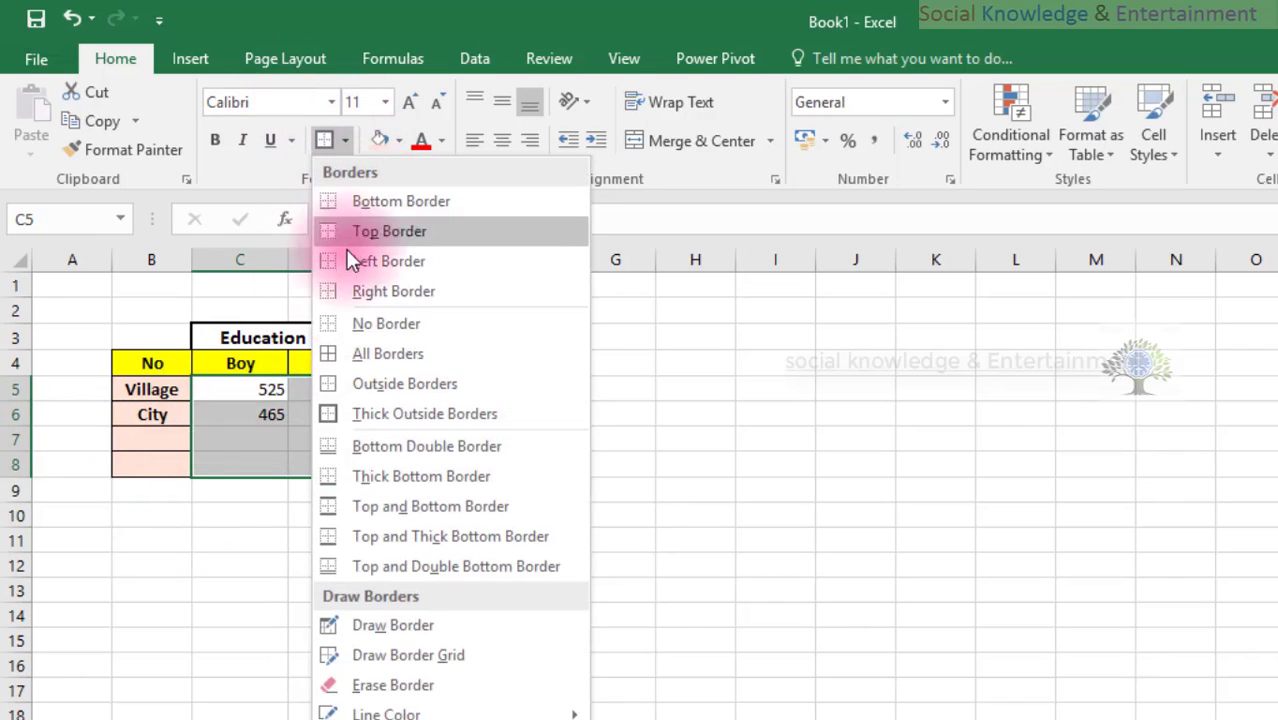
pyautogui.click(372, 359)
pyautogui.click(346, 141)
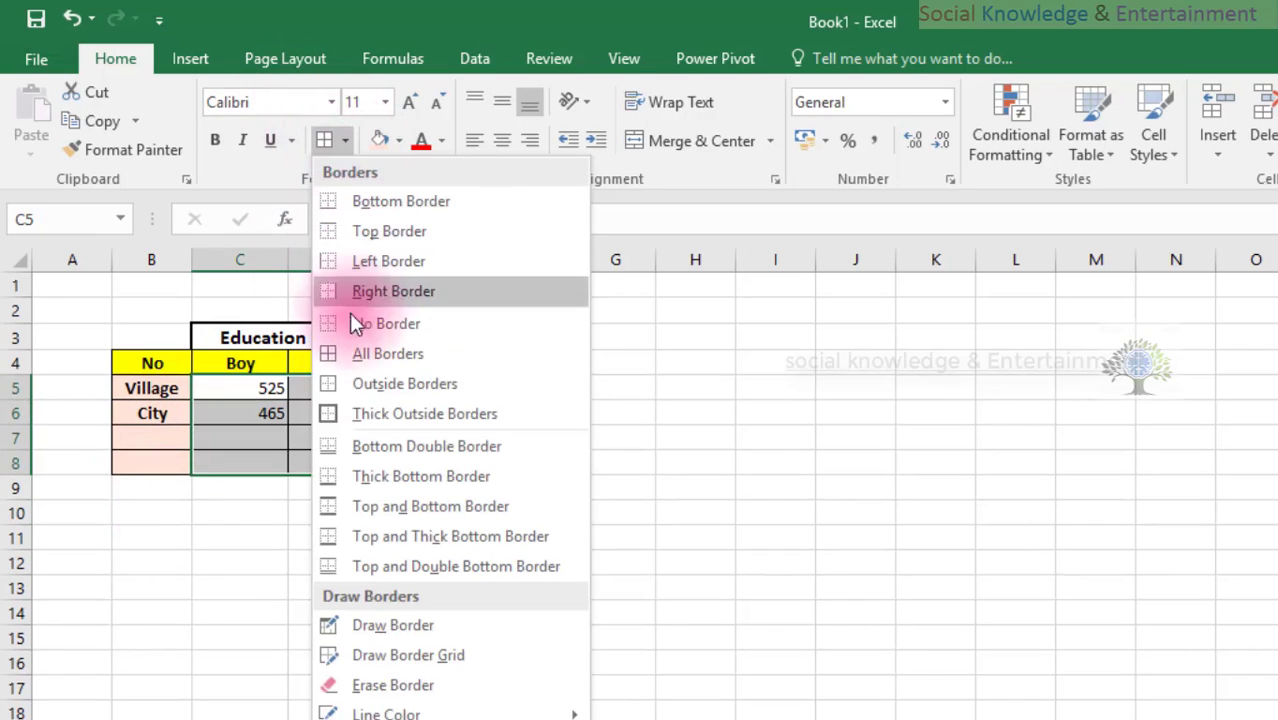
pyautogui.click(357, 414)
pyautogui.click(403, 593)
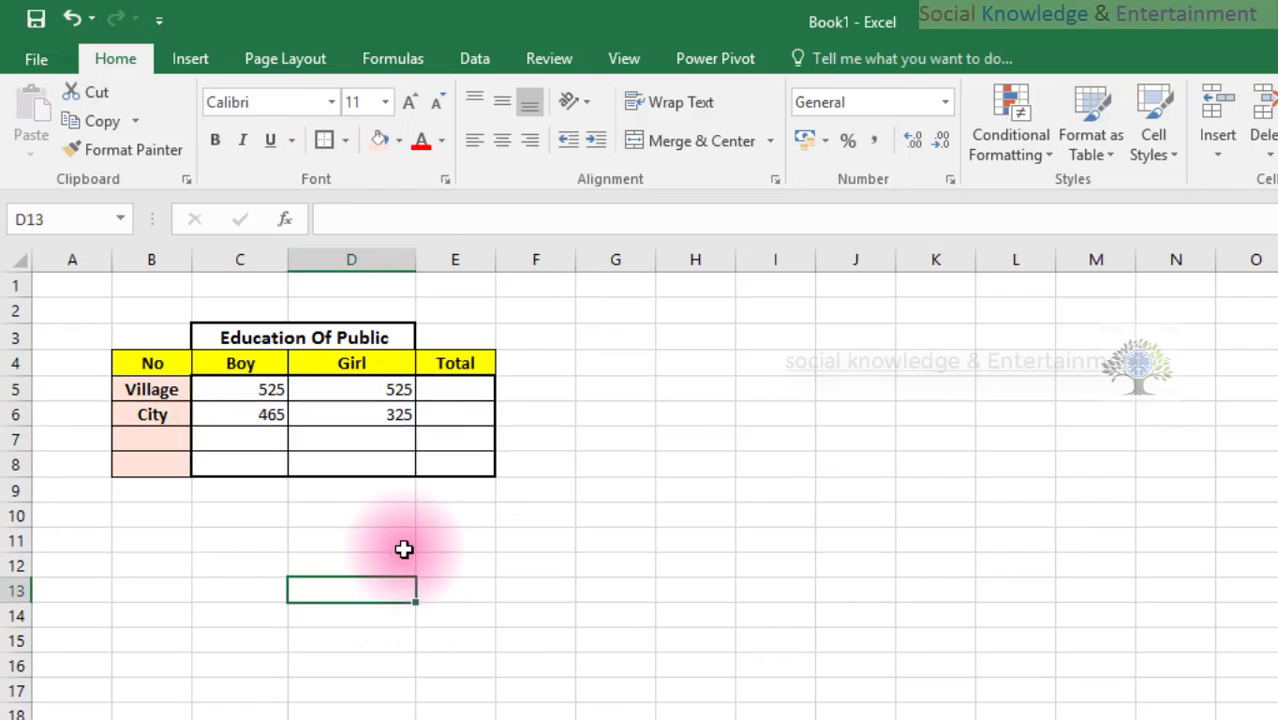
# Centre and bold the Boy and Girl data cells C5:D8
pyautogui.click(234, 389)
pyautogui.moveTo(234, 389); pyautogui.dragTo(385, 457)
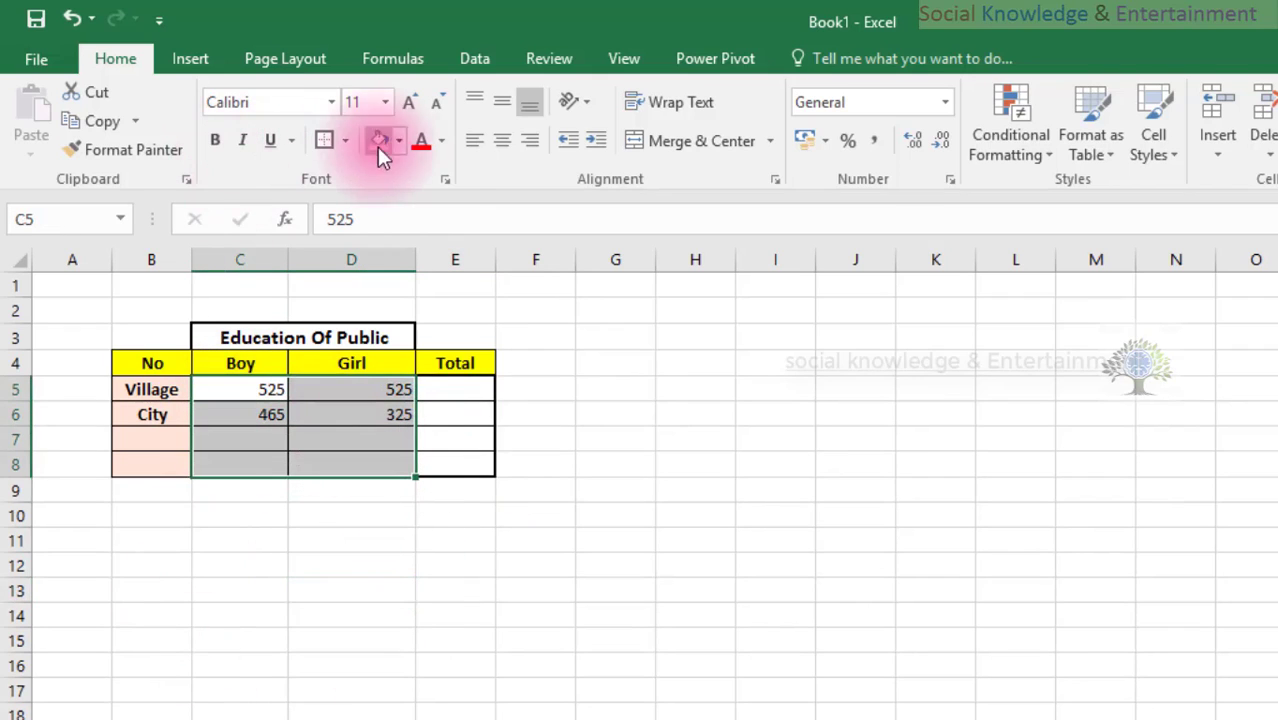
pyautogui.click(500, 142)
pyautogui.click(216, 139)
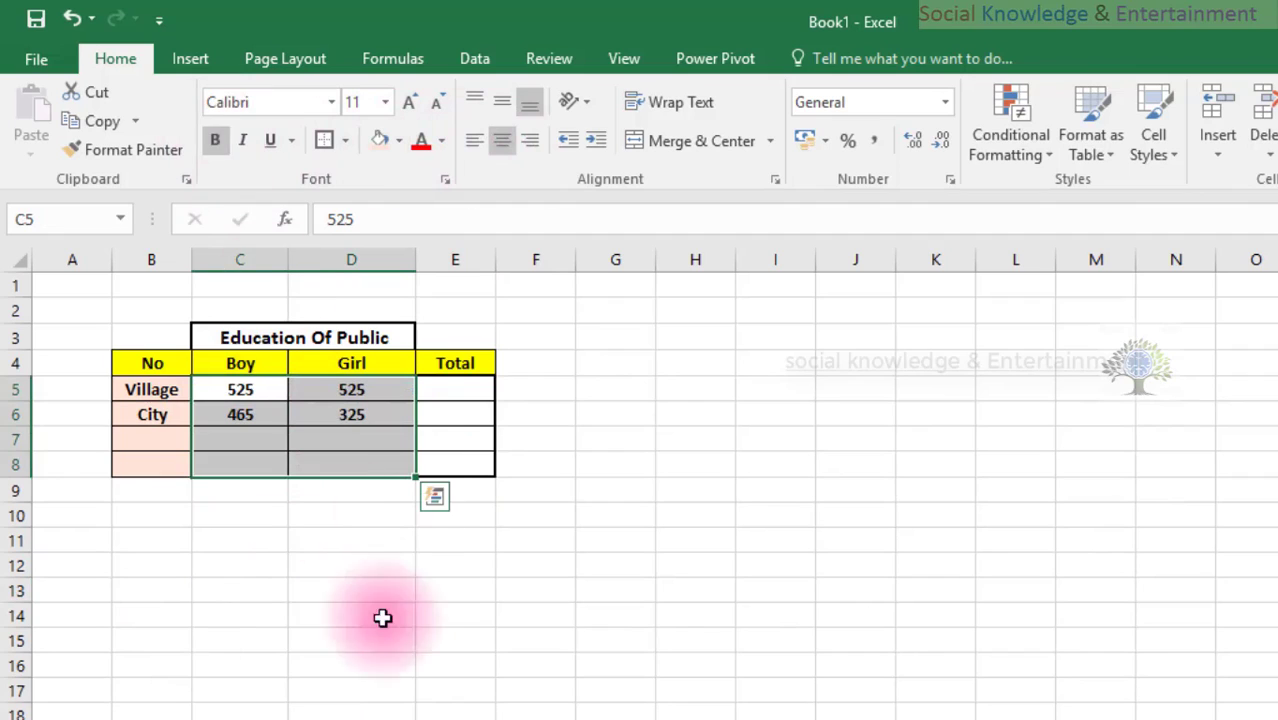
pyautogui.click(400, 655)
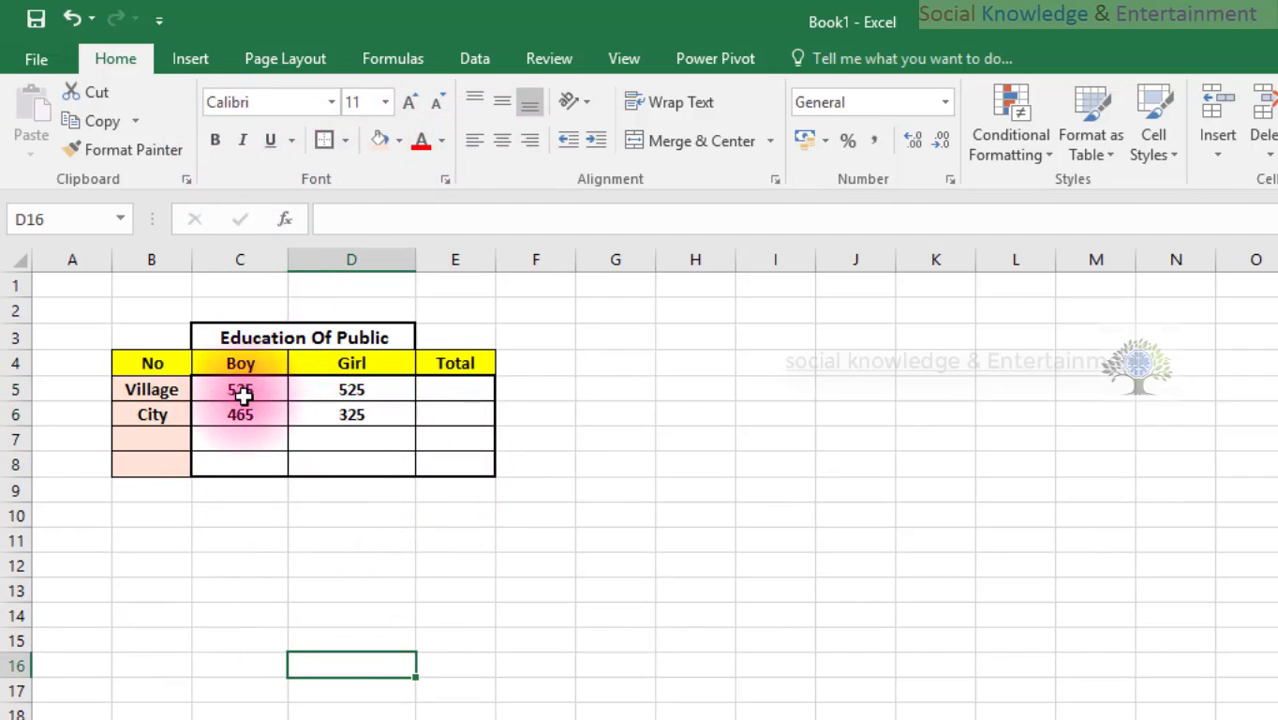
pyautogui.moveTo(217, 389); pyautogui.dragTo(348, 391)
pyautogui.click(450, 390)
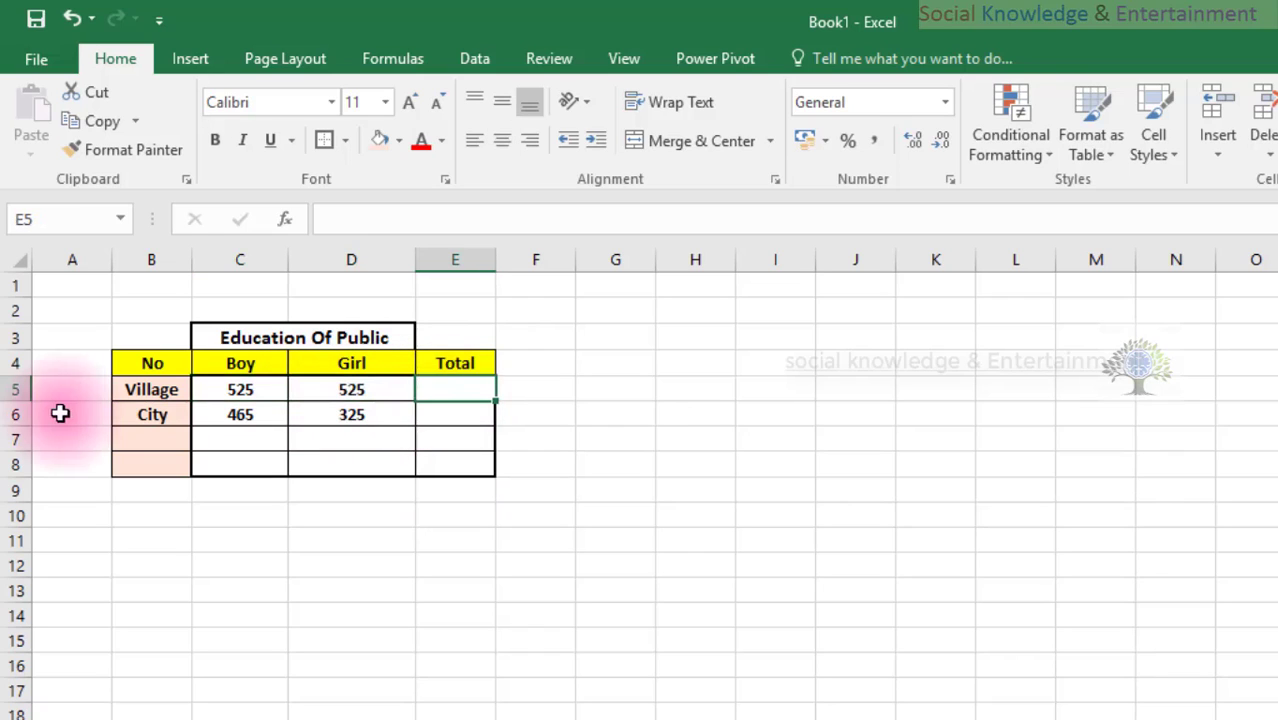
pyautogui.click(157, 392)
pyautogui.click(448, 388)
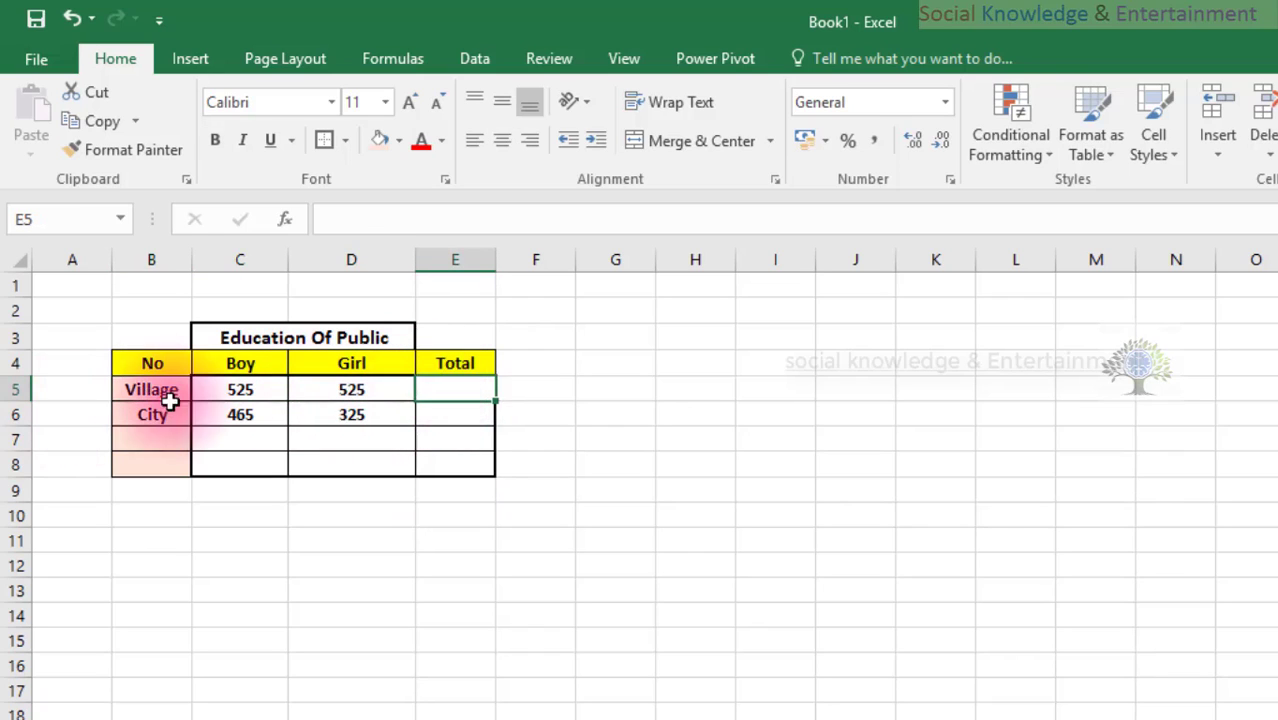
pyautogui.click(160, 390)
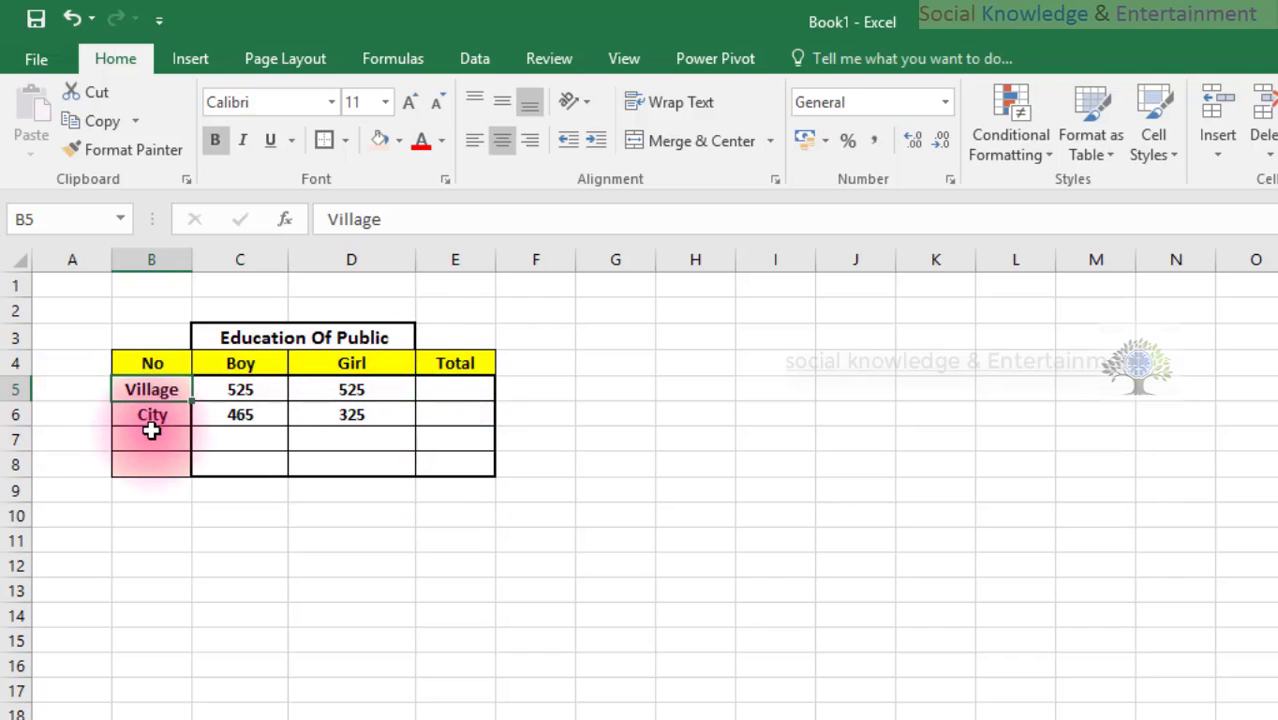
pyautogui.click(150, 432)
# Total the Village row in E5 with the formula =sum(C5:D5)
pyautogui.click(436, 385)
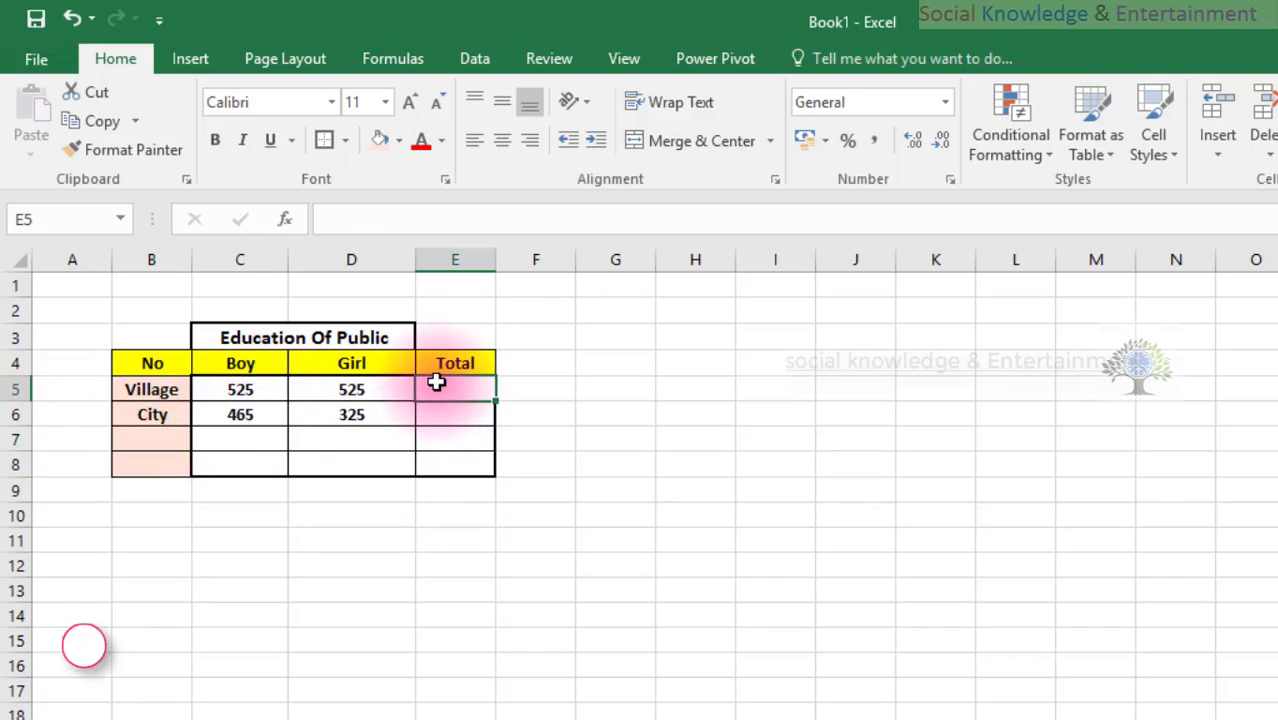
pyautogui.write('=')
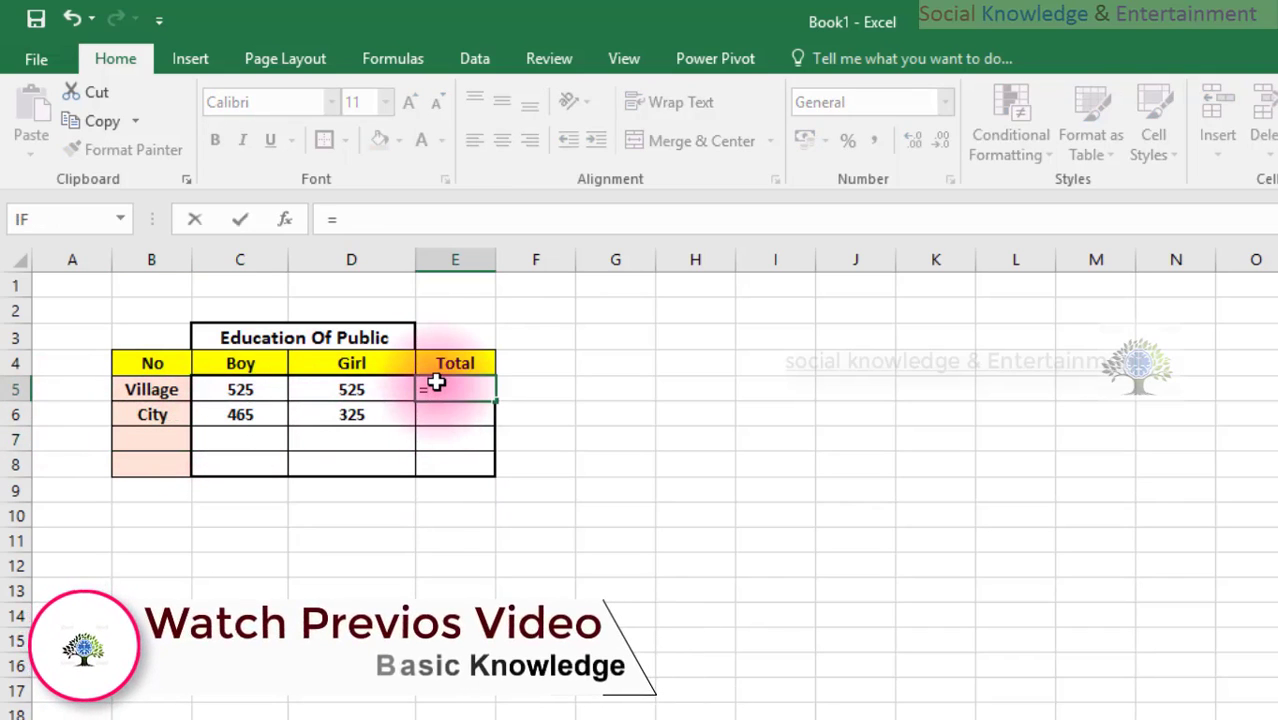
pyautogui.write('sum')
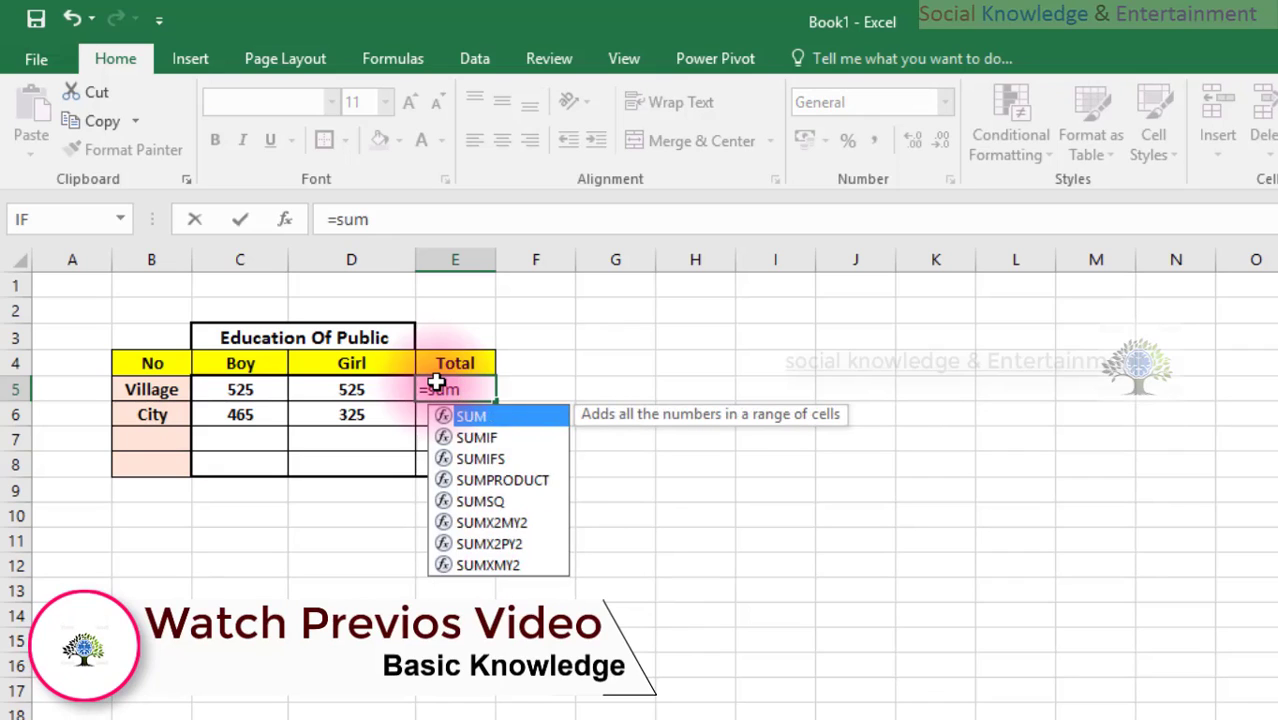
pyautogui.write('(')
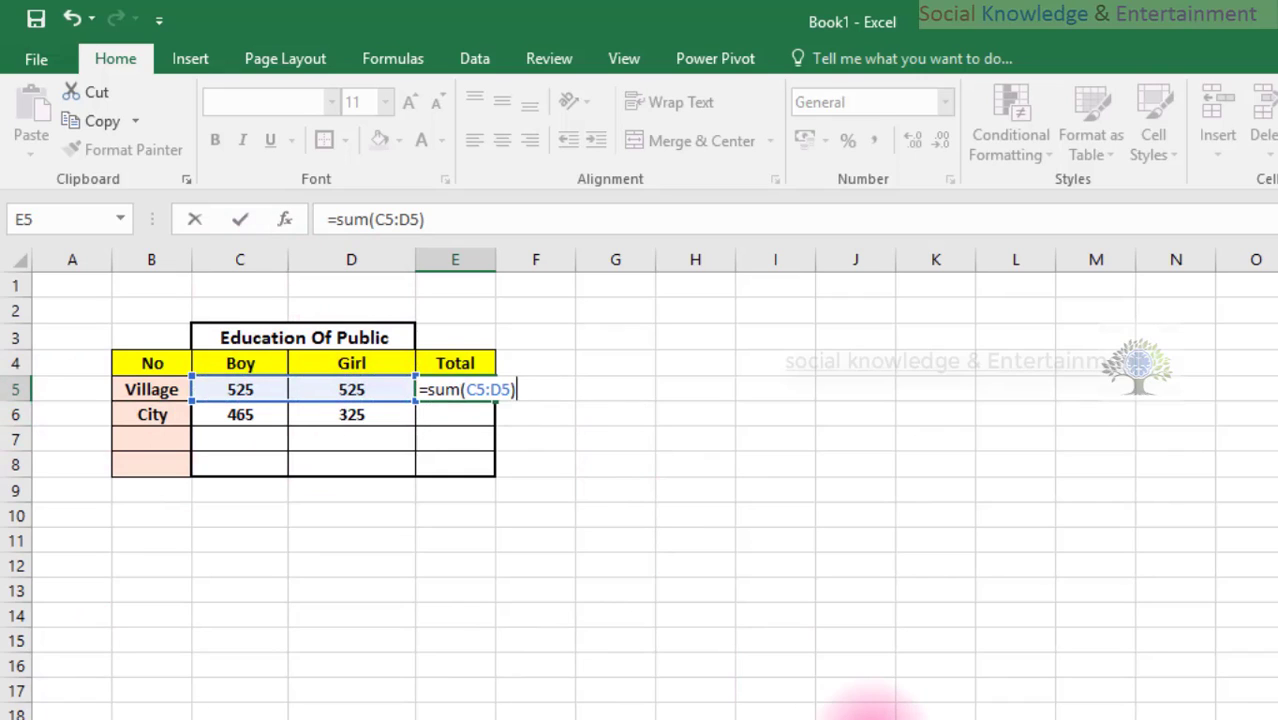
pyautogui.press('Return')
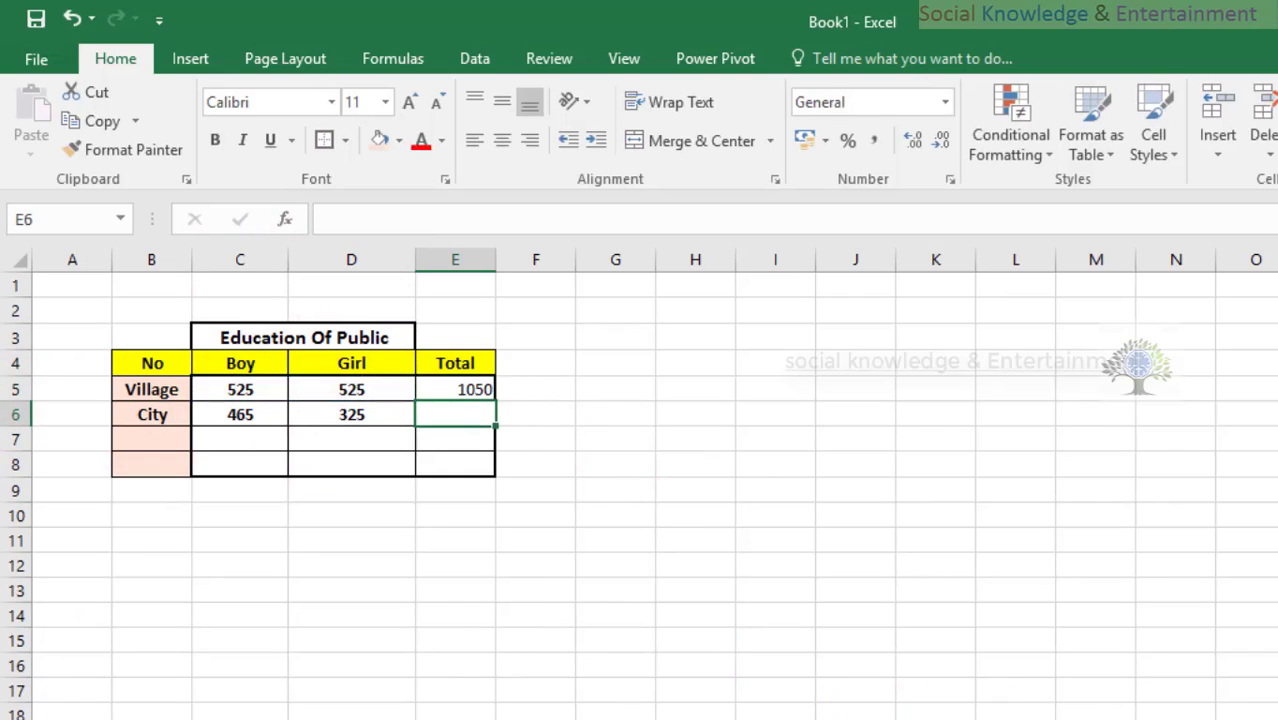
# Total the City row in E6 with the formula =sum(C6:D6)
pyautogui.click(457, 393)
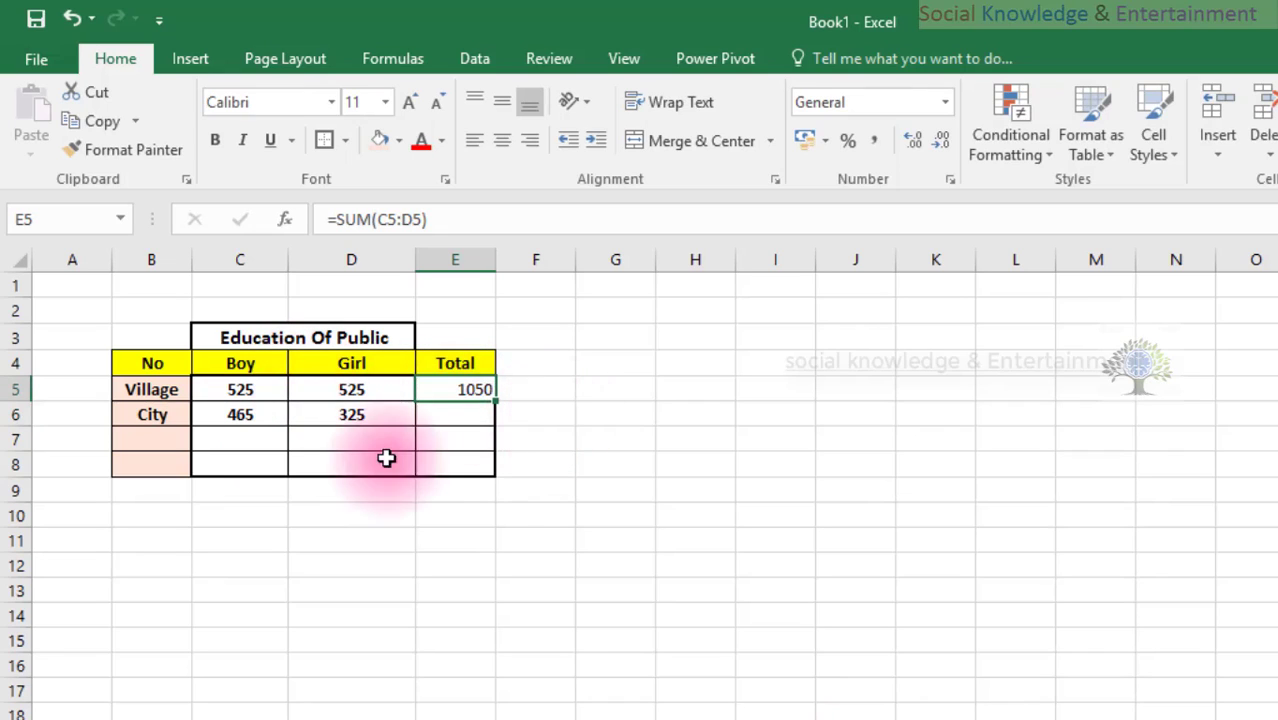
pyautogui.moveTo(229, 418); pyautogui.dragTo(400, 418)
pyautogui.click(448, 390)
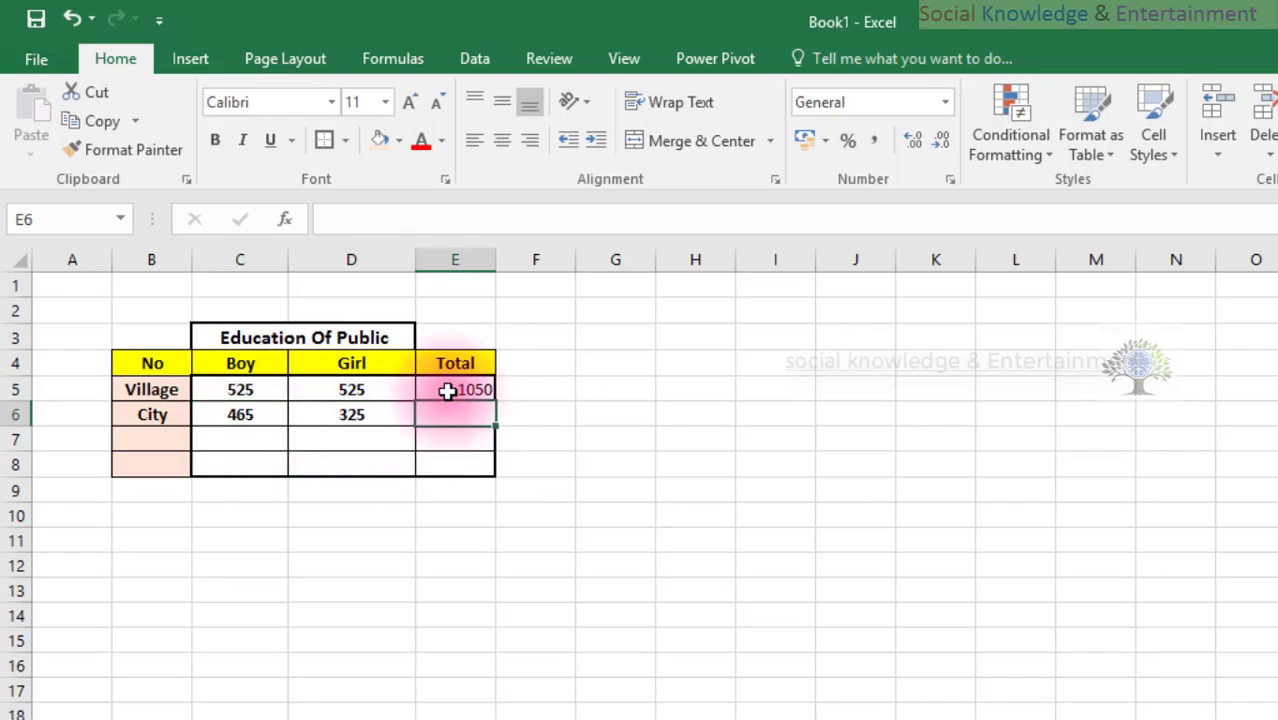
pyautogui.click(450, 407)
pyautogui.write('=')
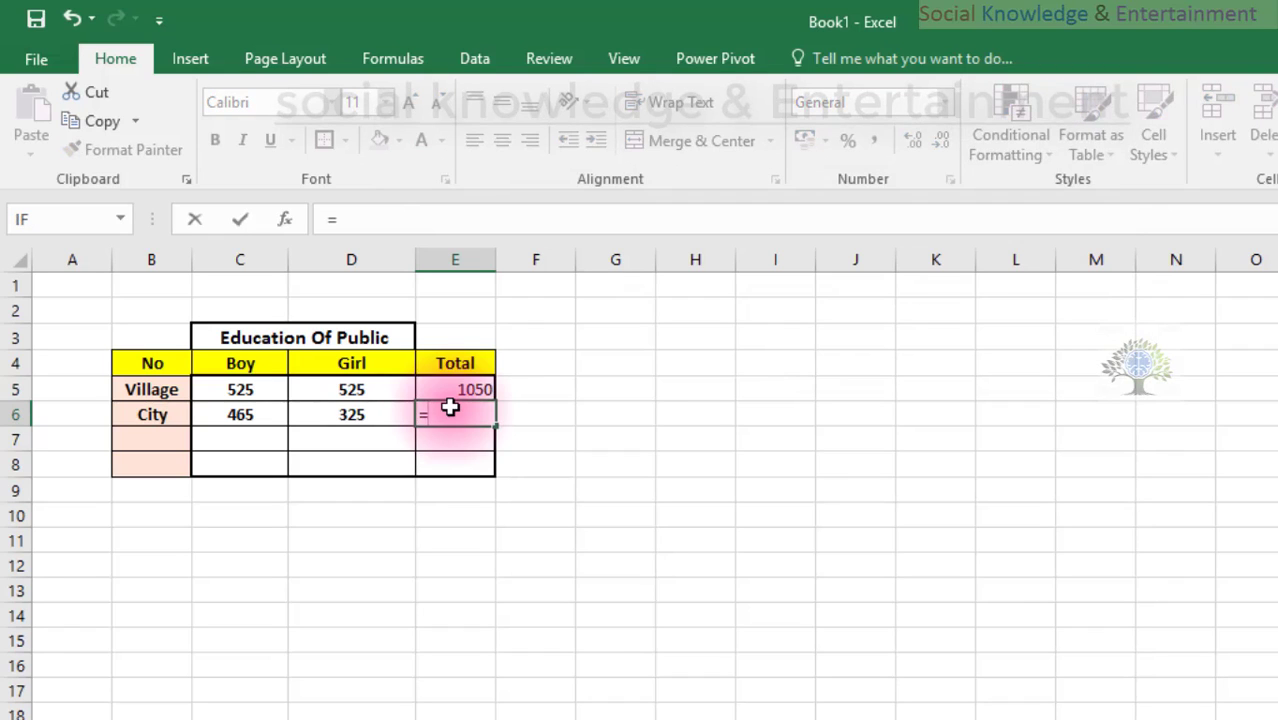
pyautogui.write('sum')
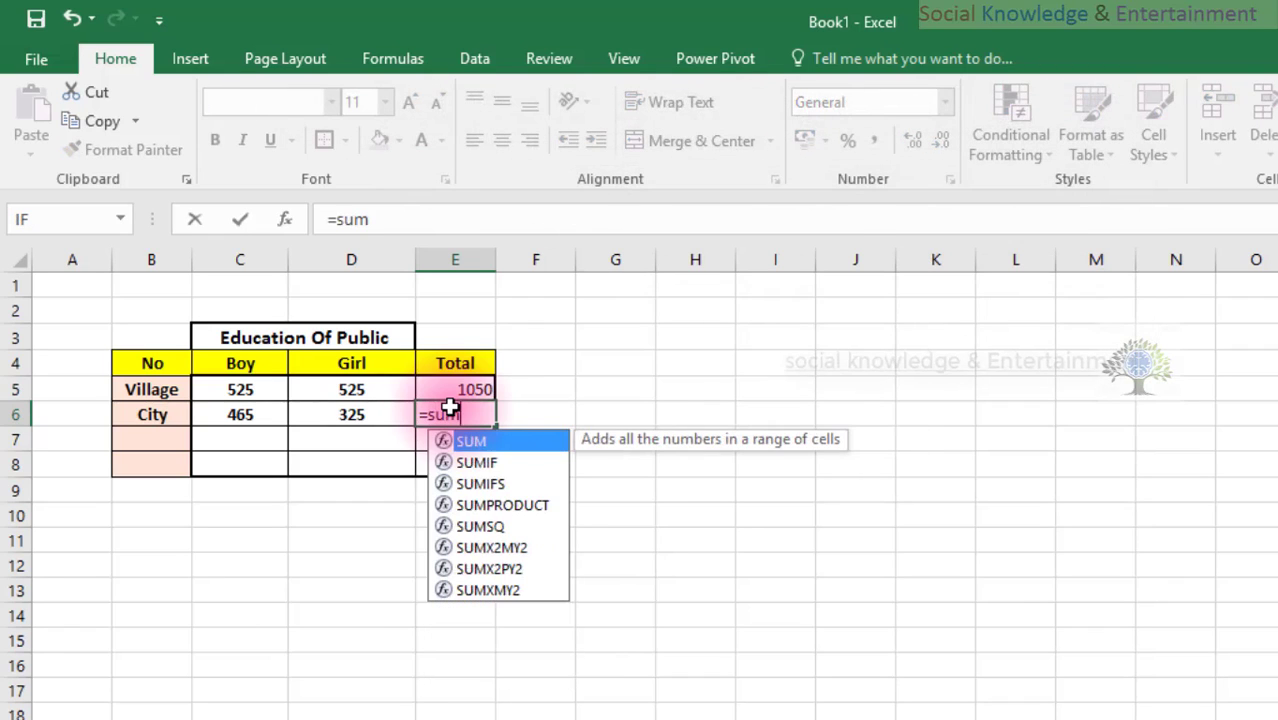
pyautogui.write('(')
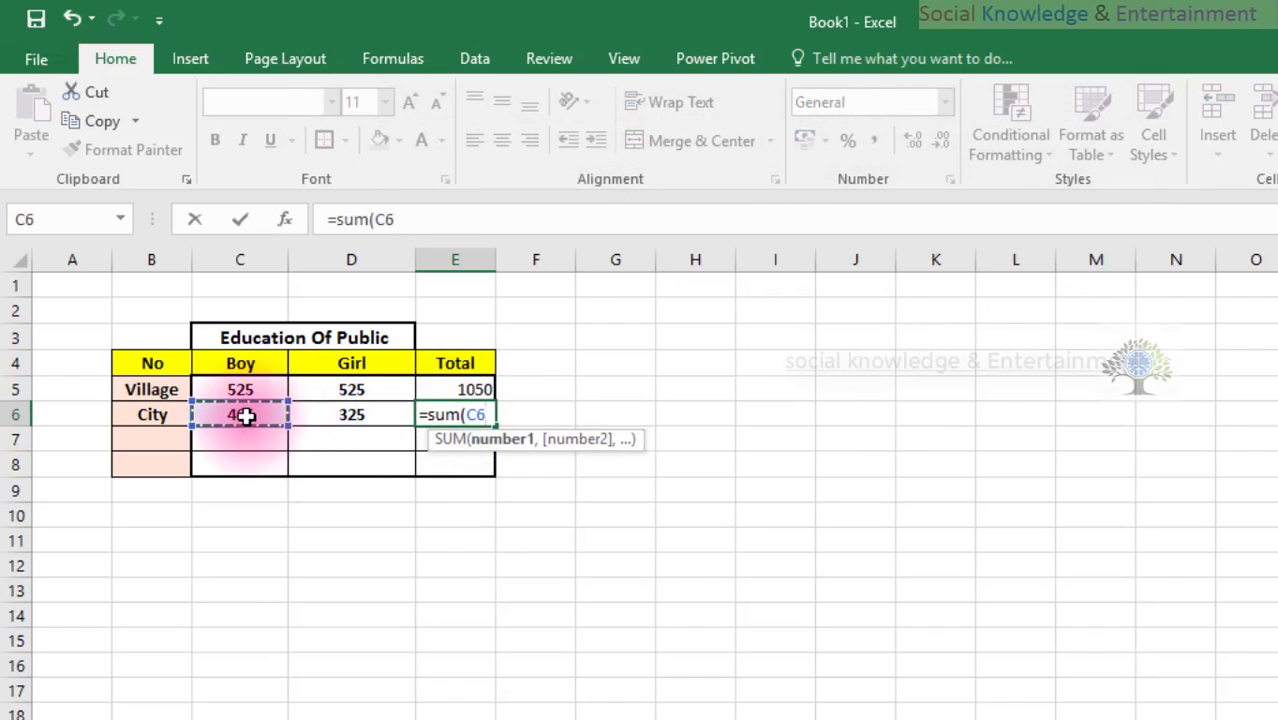
pyautogui.moveTo(245, 420); pyautogui.dragTo(326, 420)
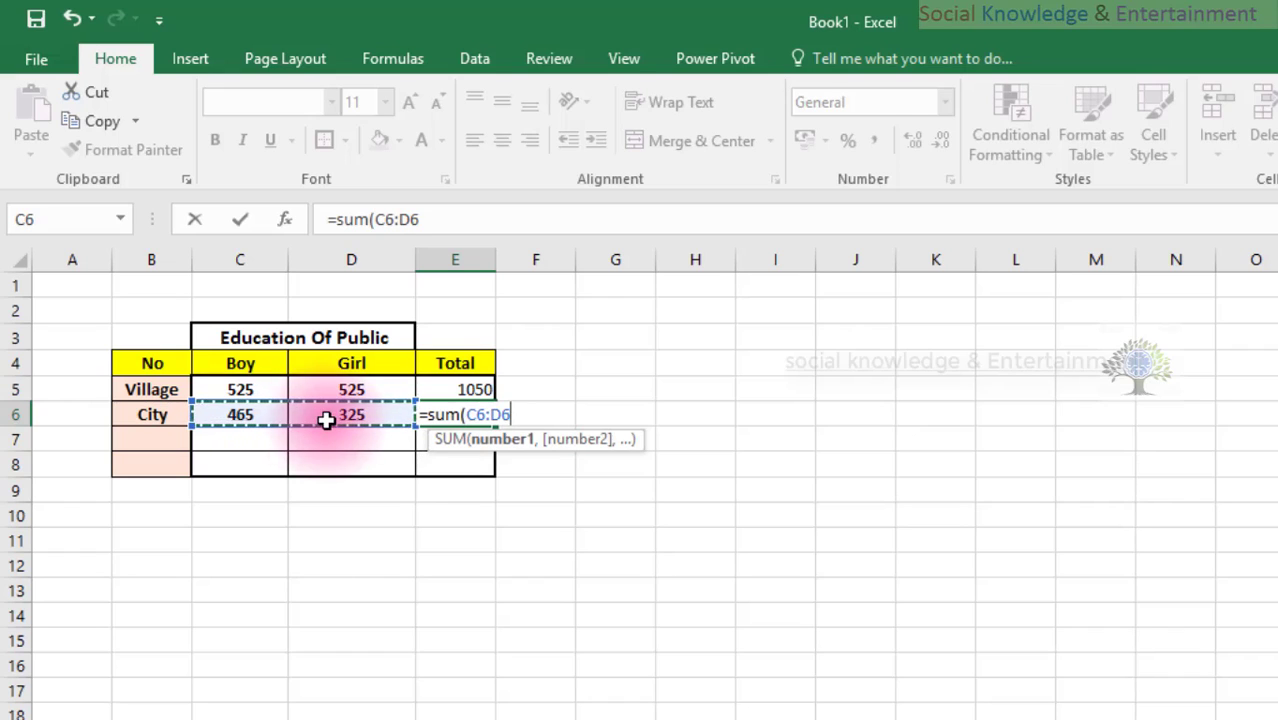
pyautogui.write(')')
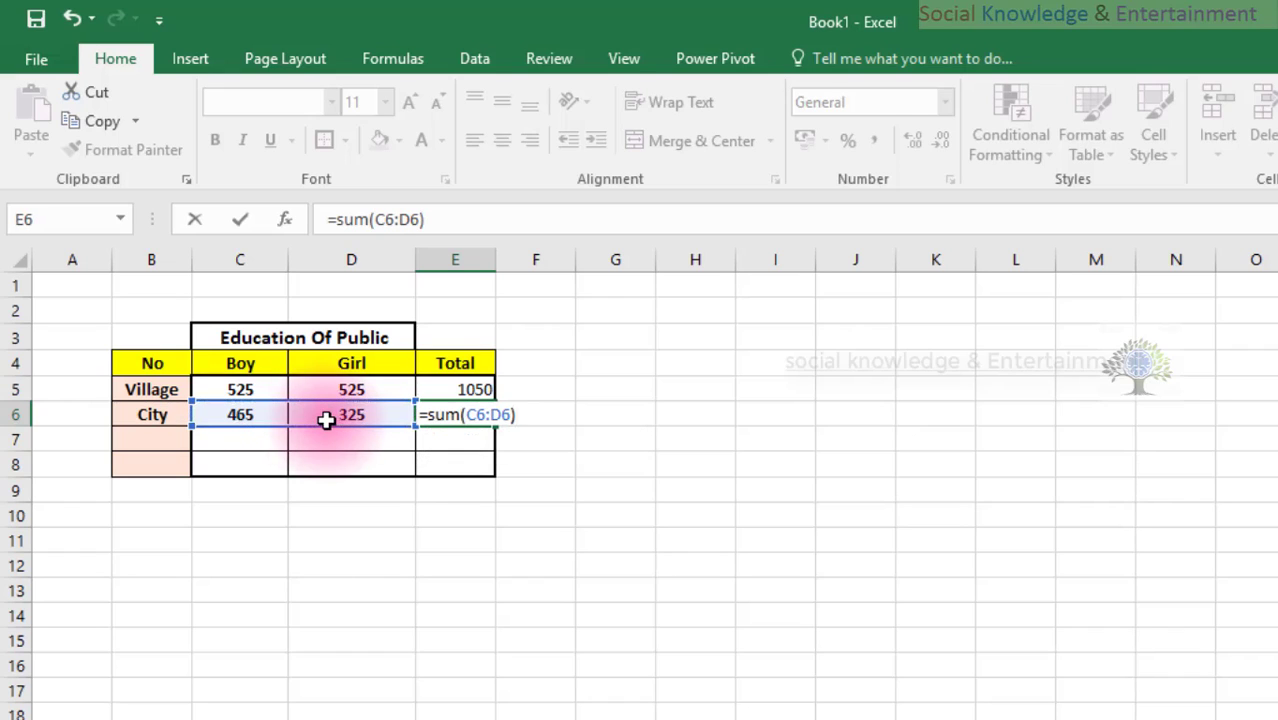
pyautogui.press('Return')
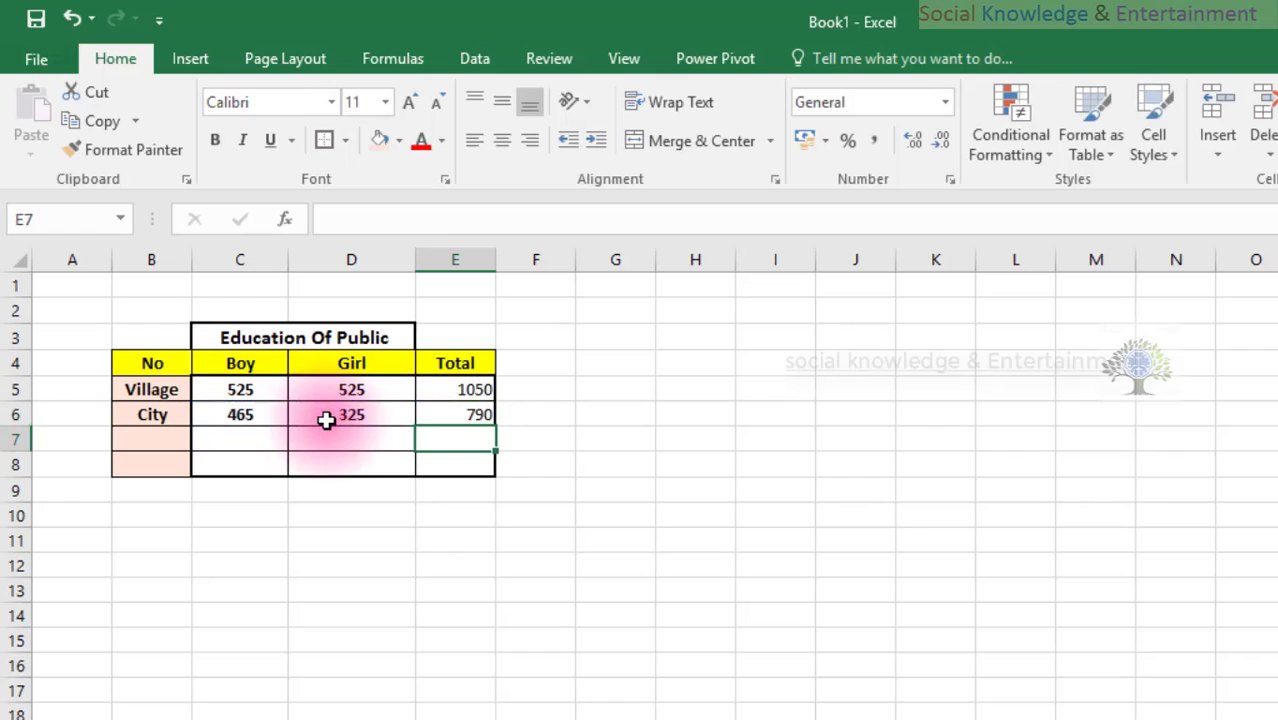
# Centre the Village and City totals in cells E5:E6
pyautogui.moveTo(452, 389); pyautogui.dragTo(452, 414)
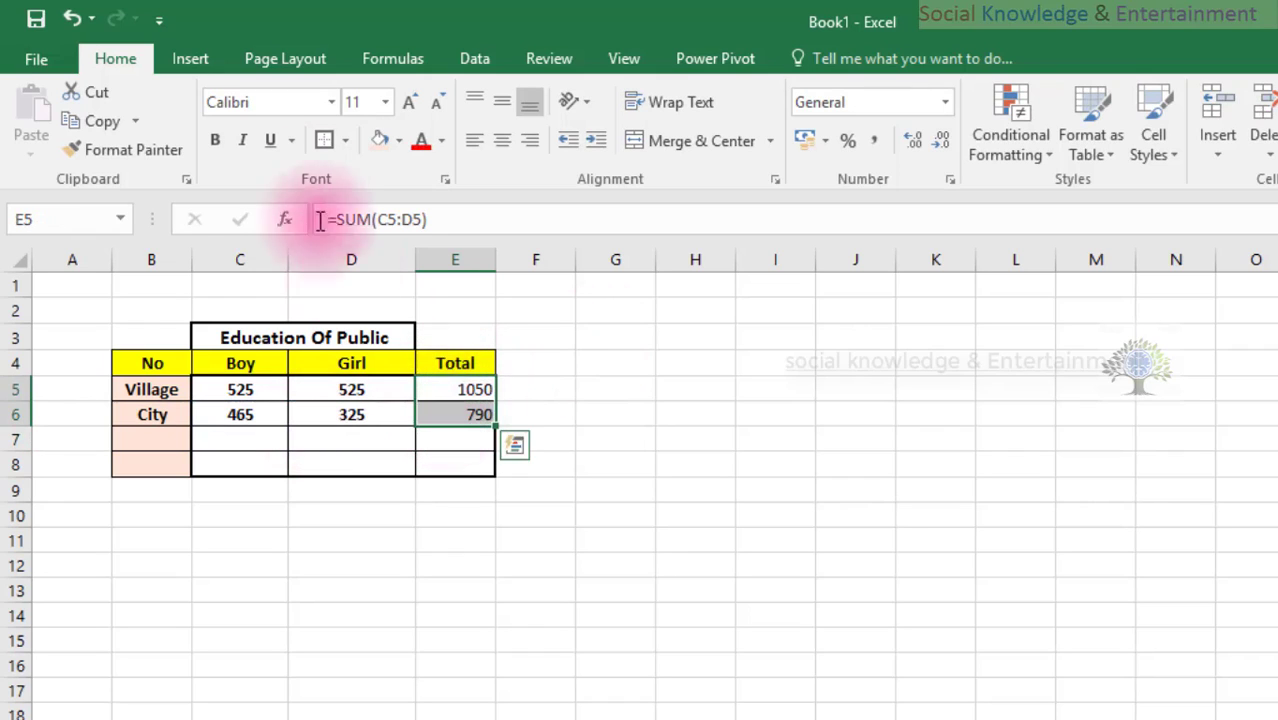
pyautogui.click(503, 141)
pyautogui.click(499, 606)
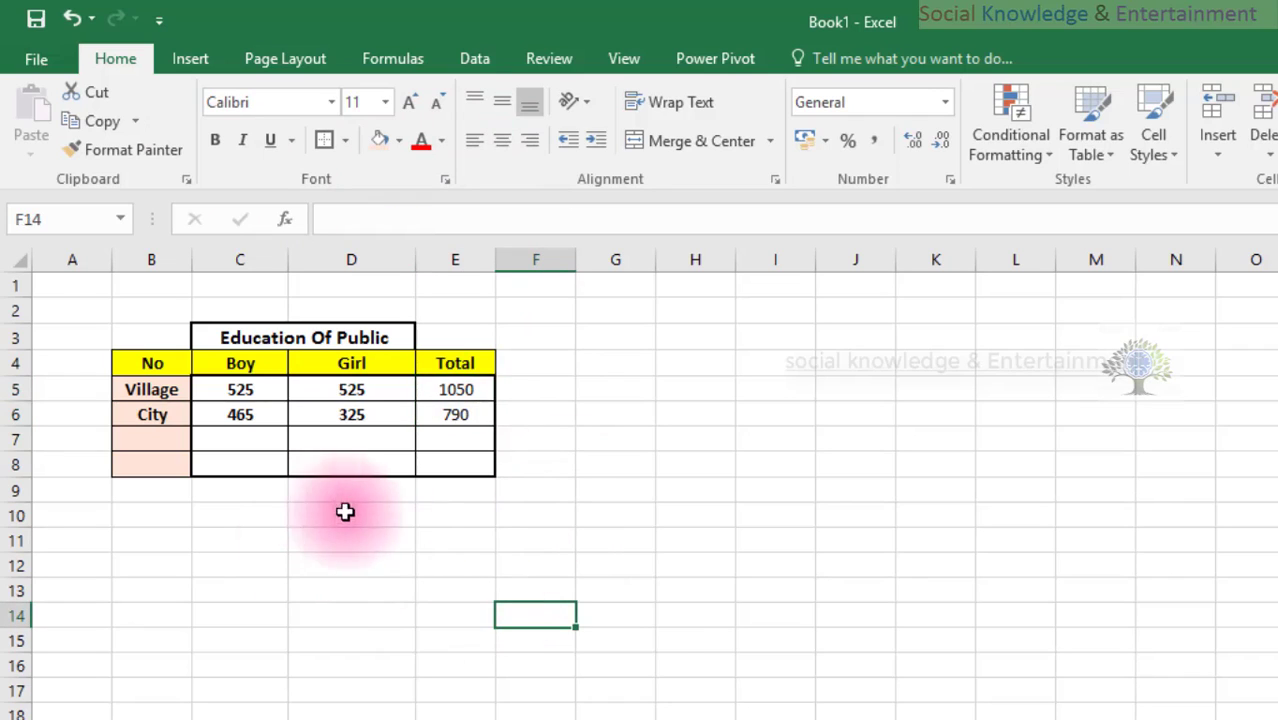
pyautogui.moveTo(432, 390); pyautogui.dragTo(448, 418)
pyautogui.click(579, 360)
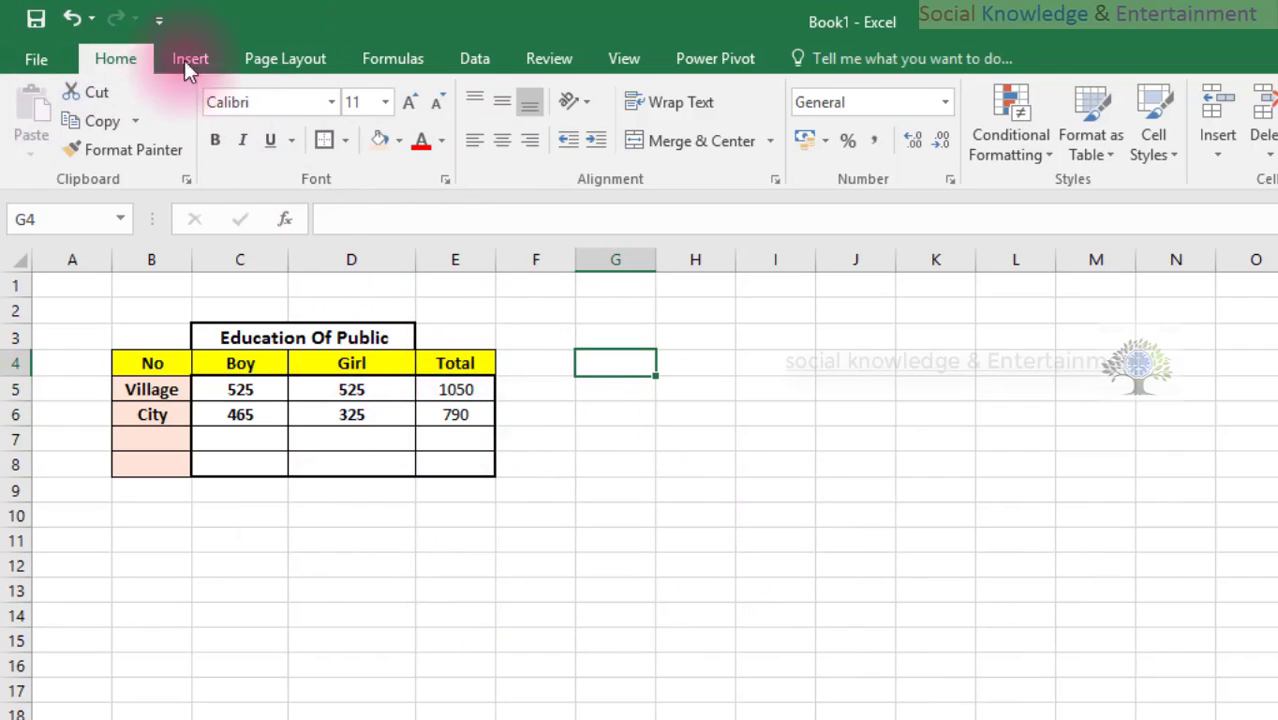
pyautogui.click(476, 538)
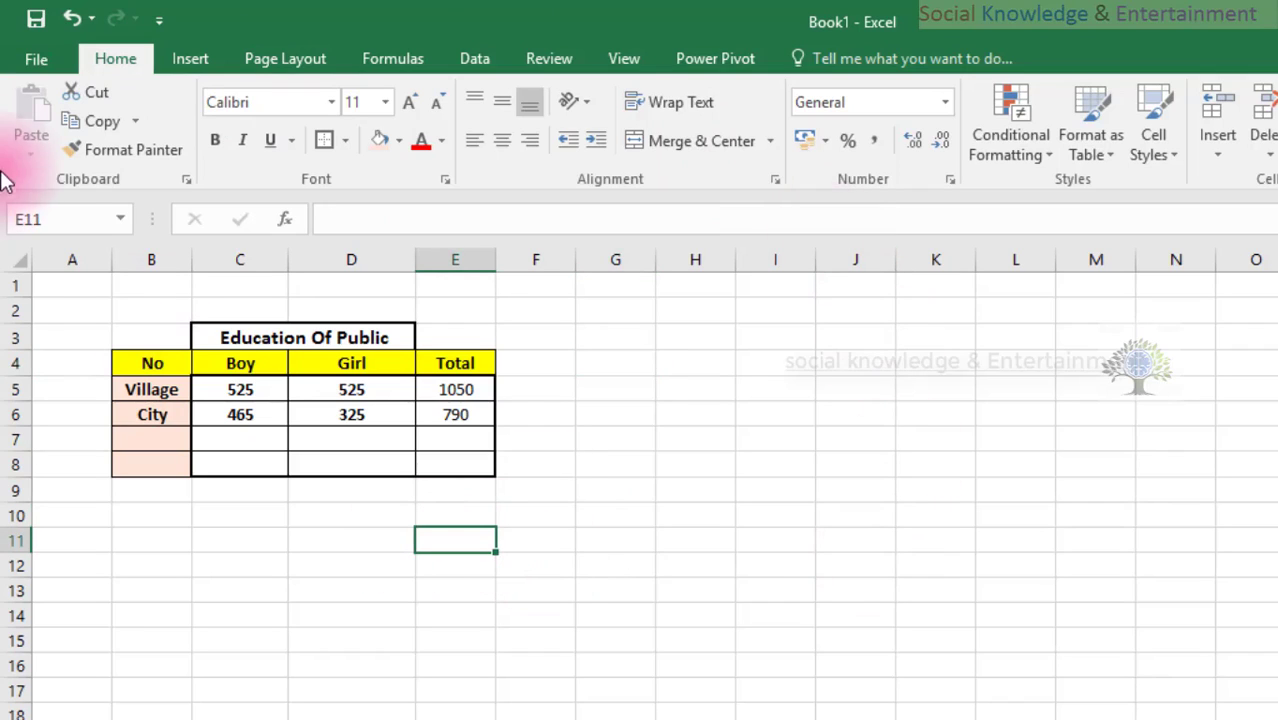
# Save the workbook to the Desktop as an Excel Workbook named "chart 2"
pyautogui.click(13, 66)
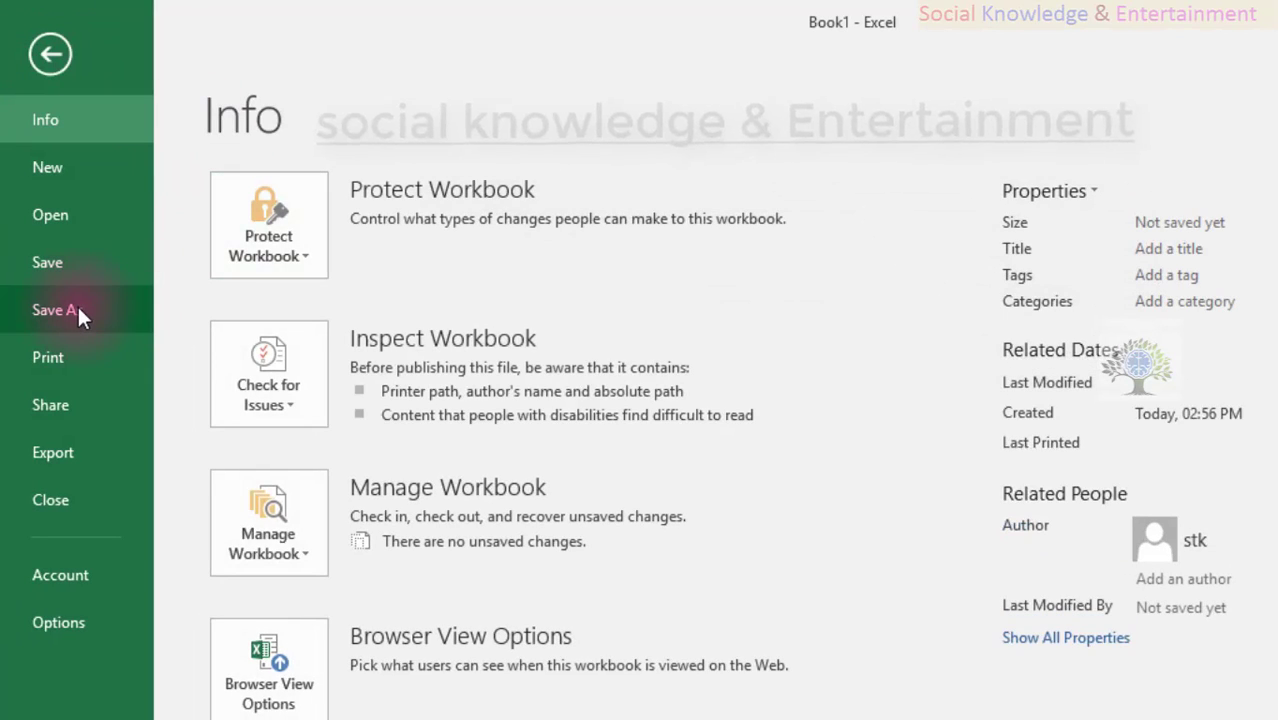
pyautogui.click(77, 304)
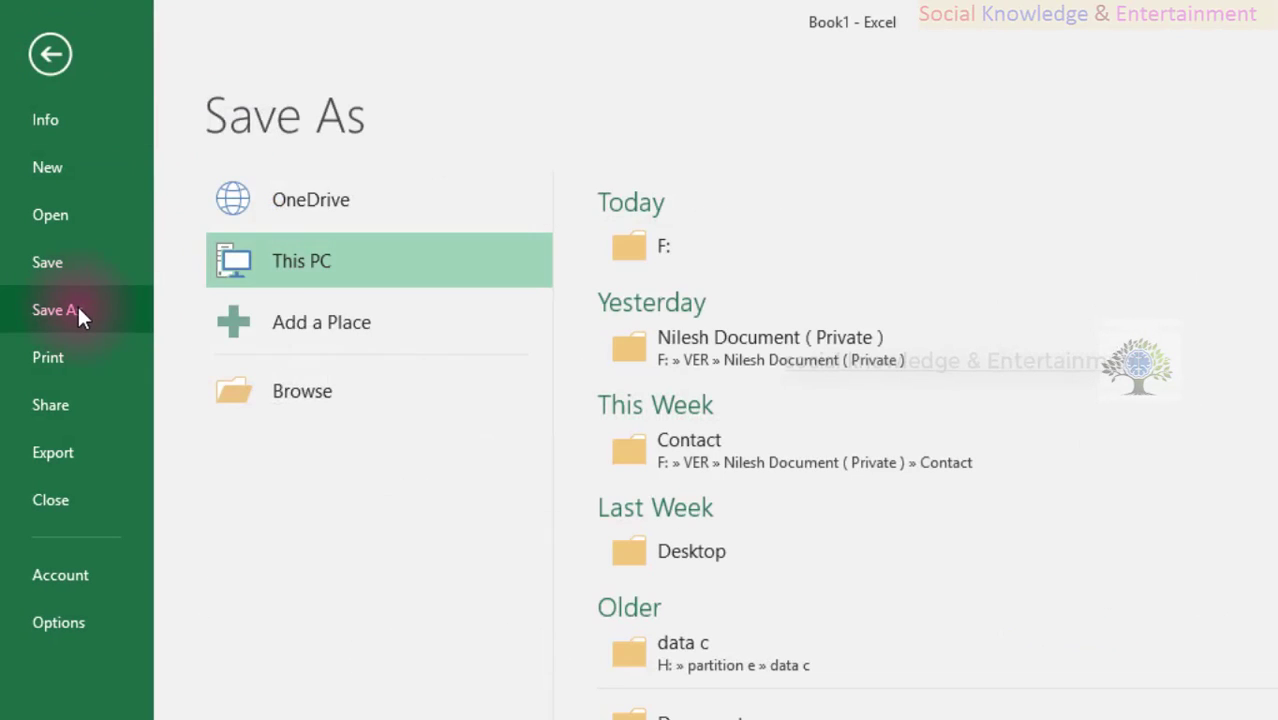
pyautogui.click(285, 391)
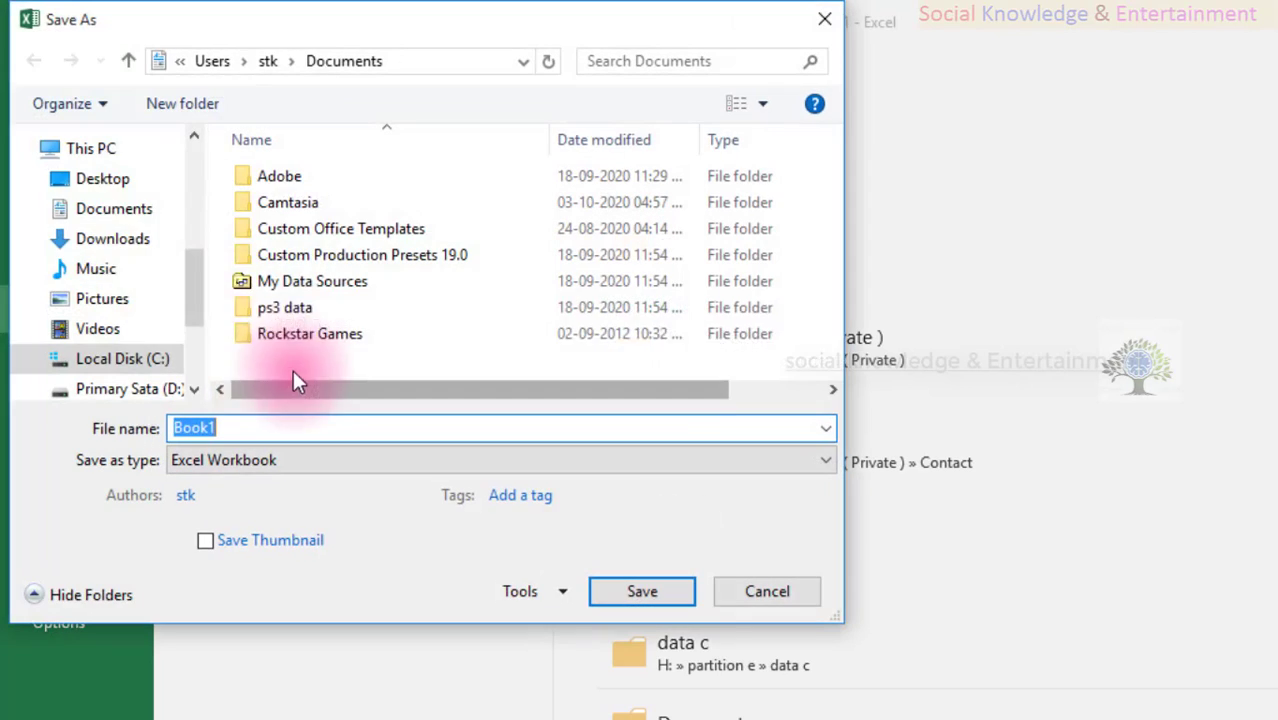
pyautogui.scroll(-2, 100, 220)
pyautogui.scroll(3, 120, 230)
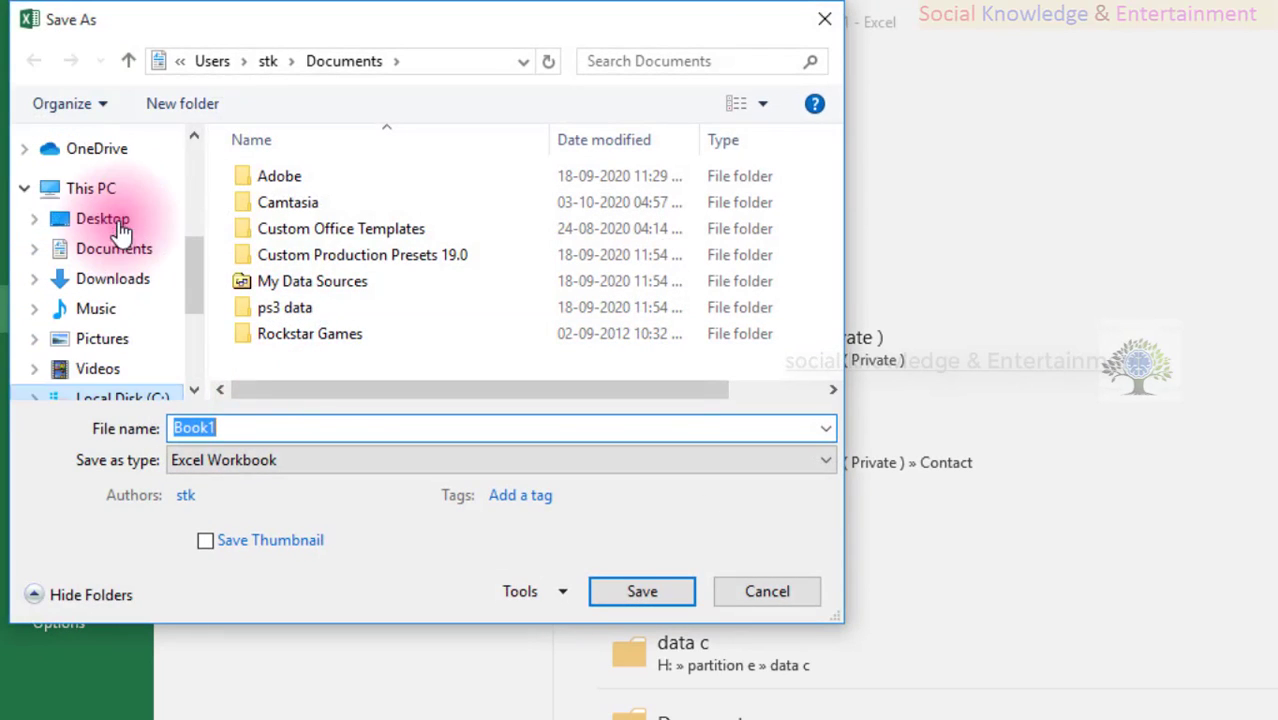
pyautogui.click(103, 219)
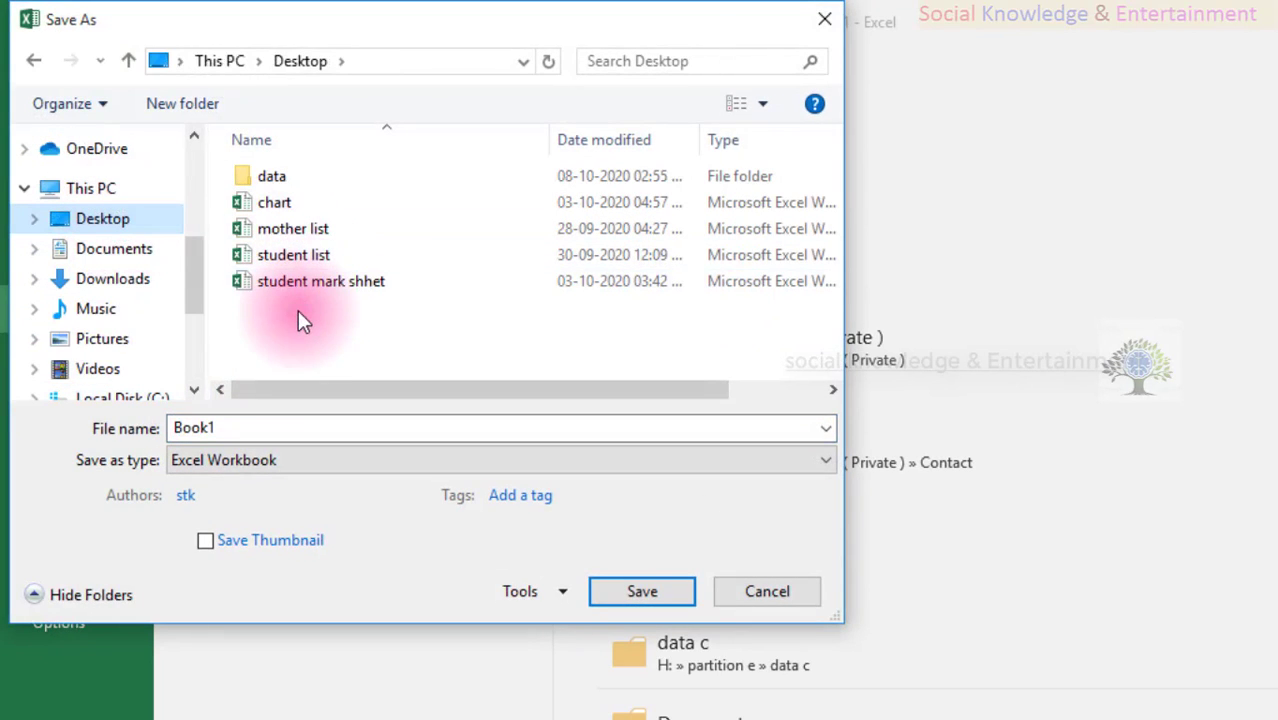
pyautogui.click(303, 424)
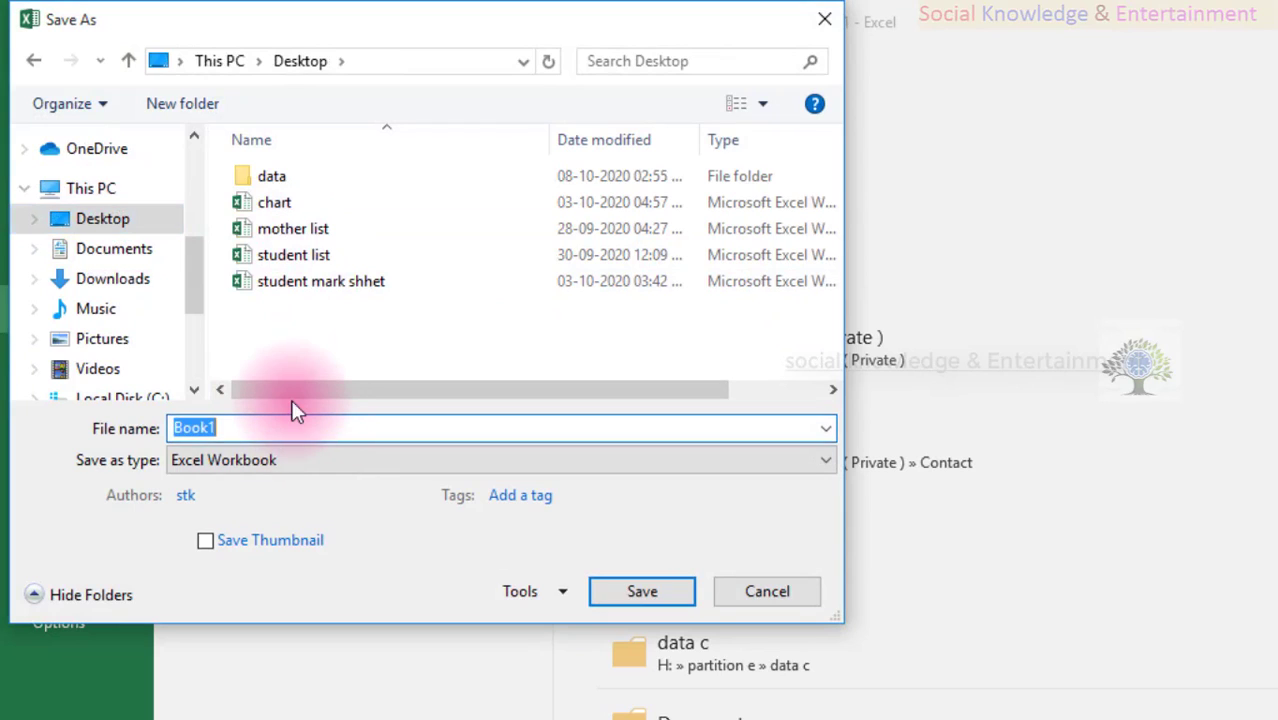
pyautogui.write('ca')
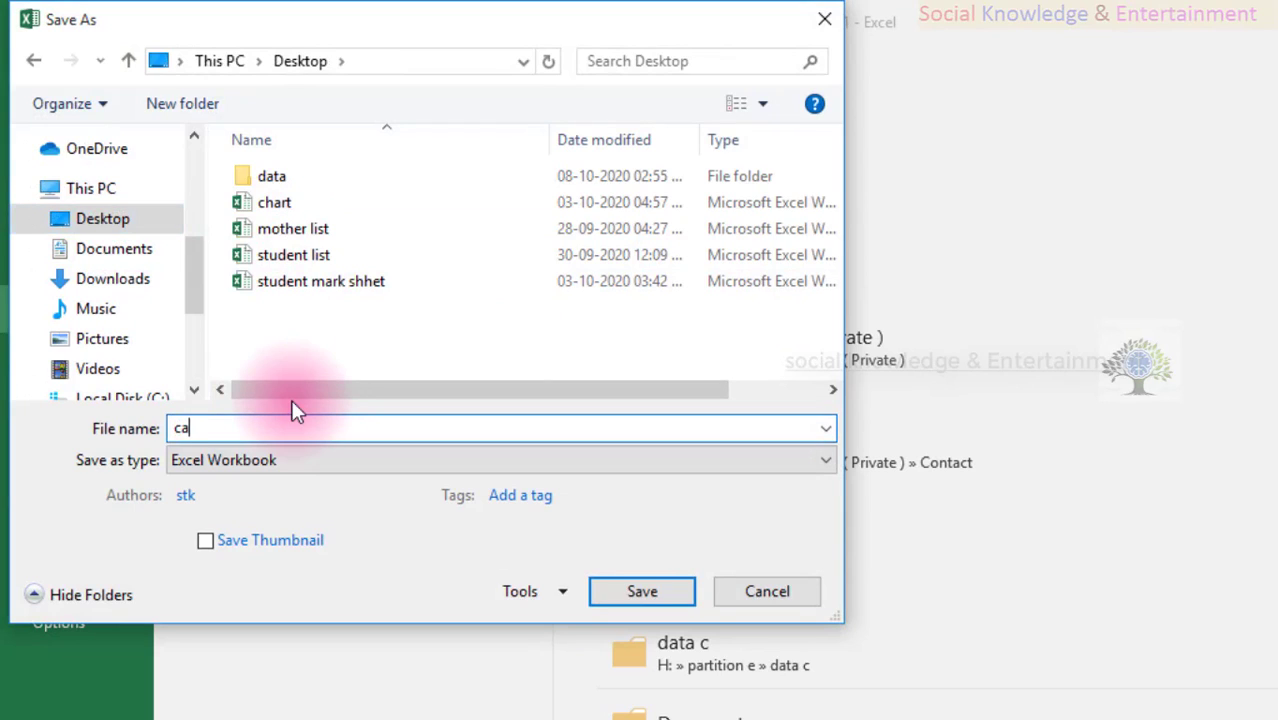
pyautogui.press('BackSpace')
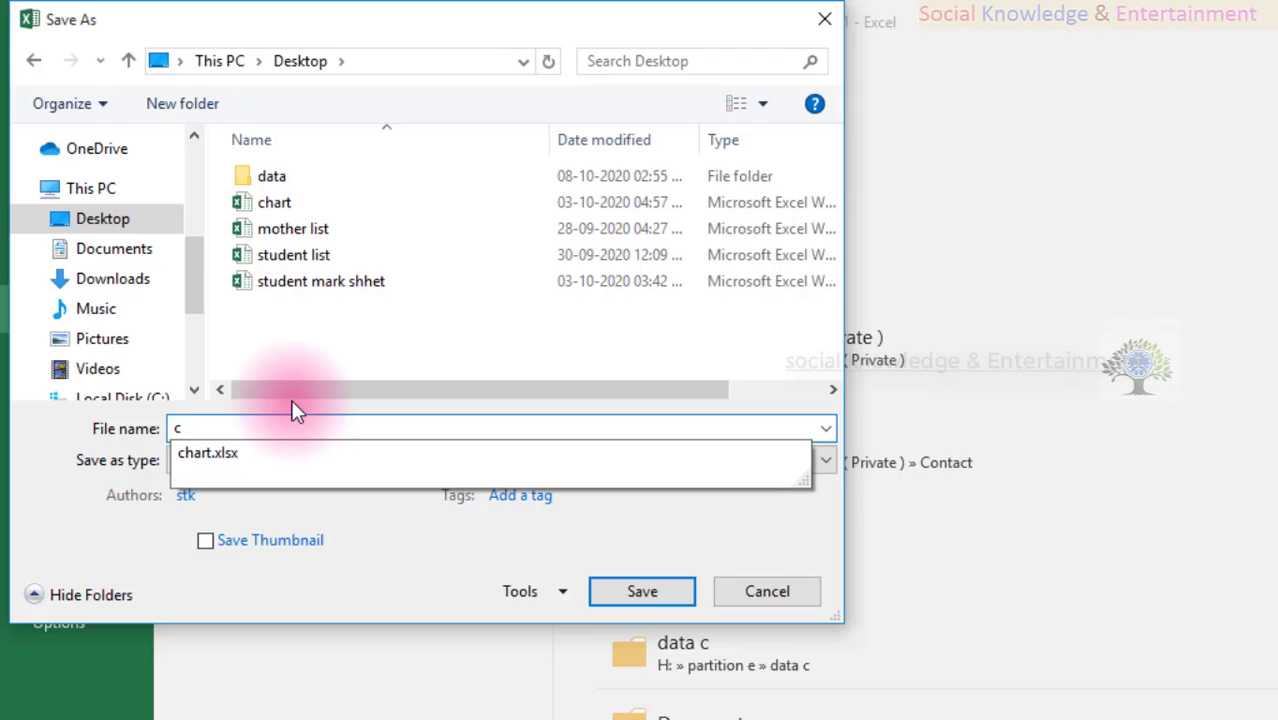
pyautogui.write('hart 2')
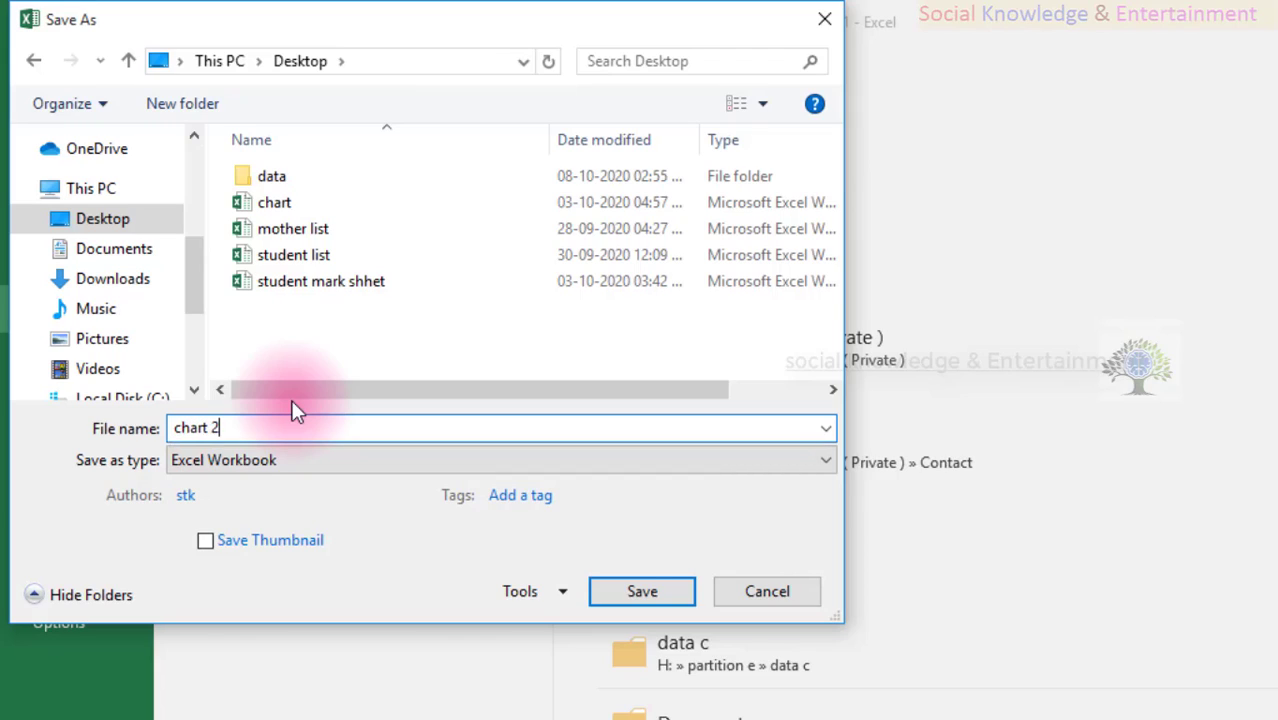
pyautogui.press('Return')
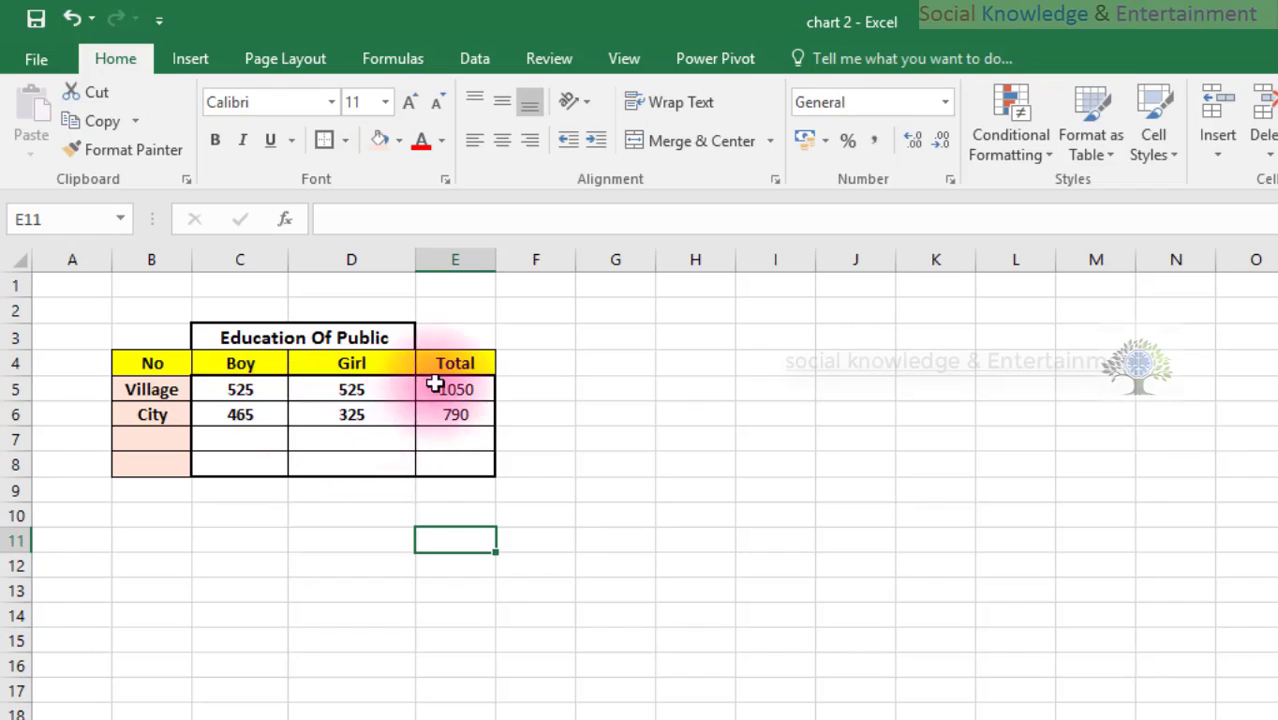
# Bold the Village and City totals in cells E5:E6
pyautogui.moveTo(446, 389); pyautogui.dragTo(450, 414)
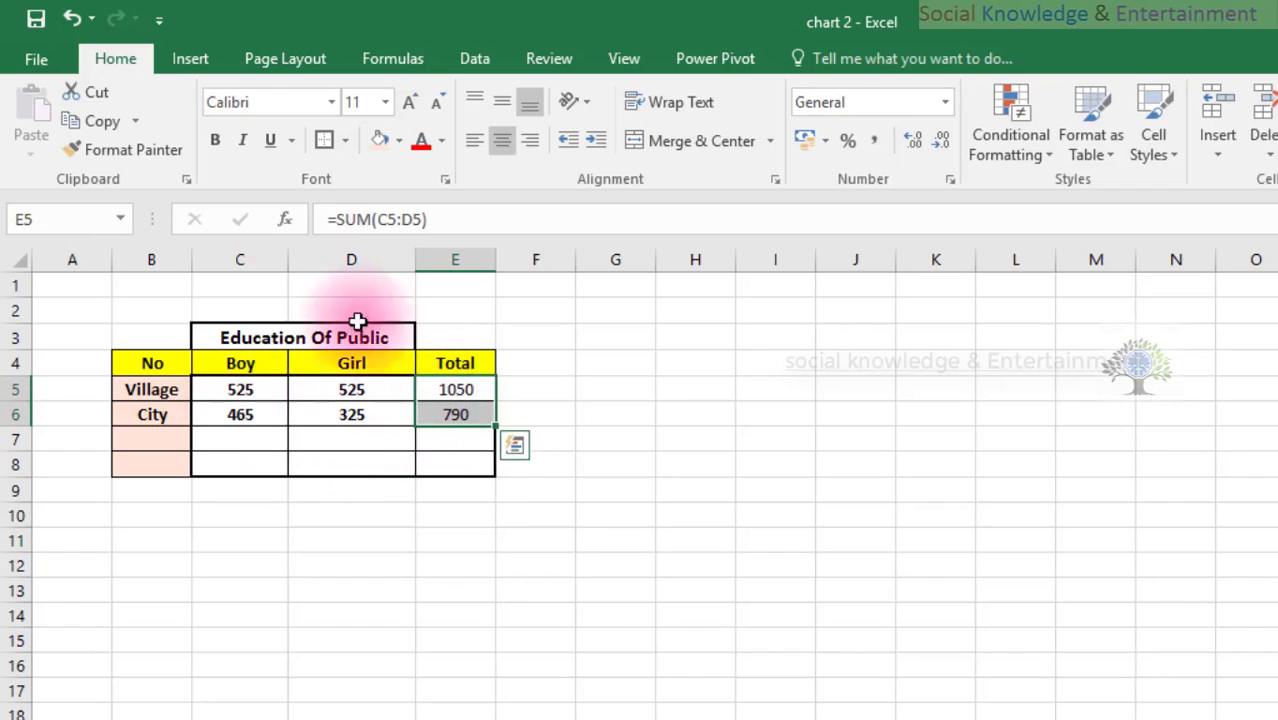
pyautogui.click(877, 624)
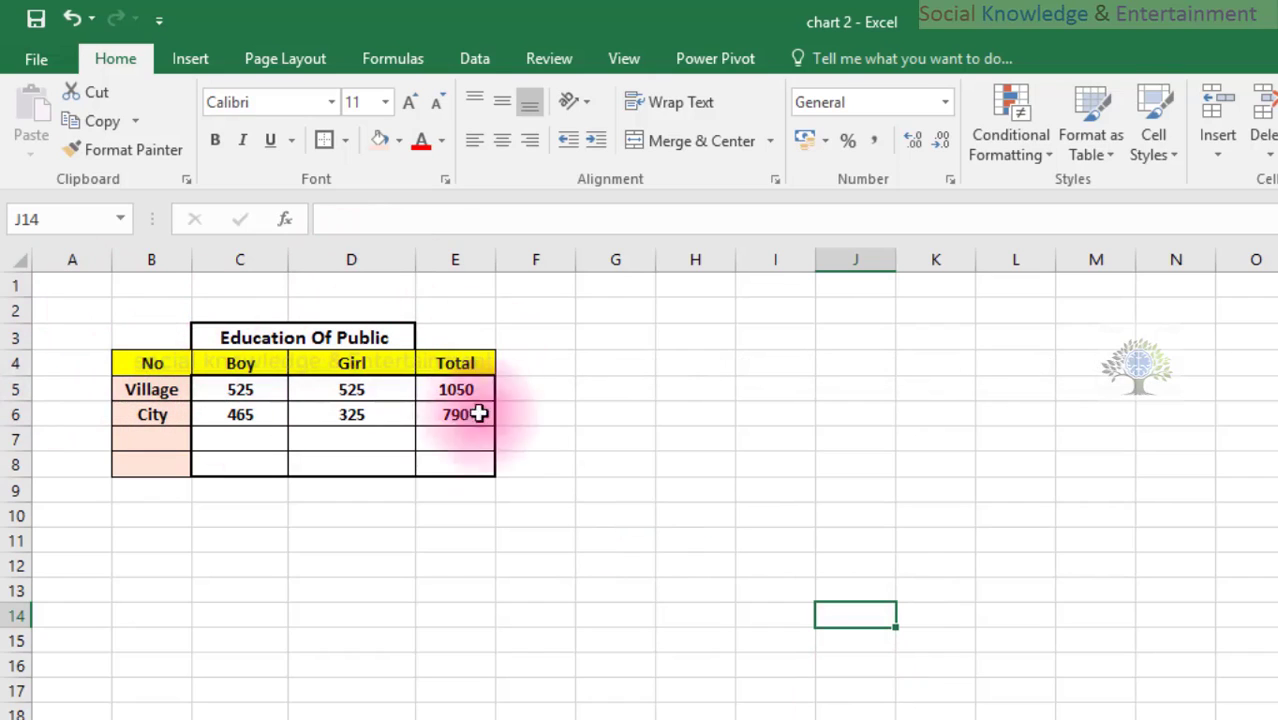
pyautogui.click(257, 390)
pyautogui.click(355, 390)
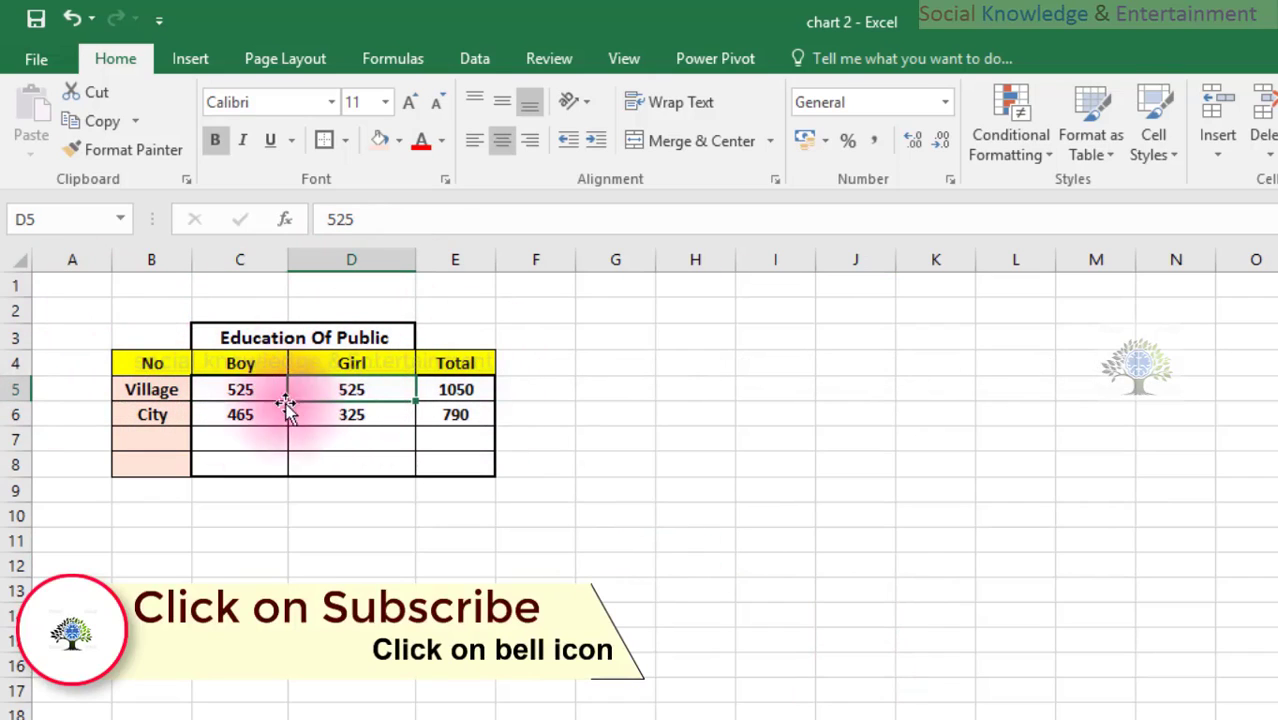
# Insert a blank 2-D clustered column chart with the empty cell H3 selected, beside the Education Of Public table
pyautogui.click(692, 337)
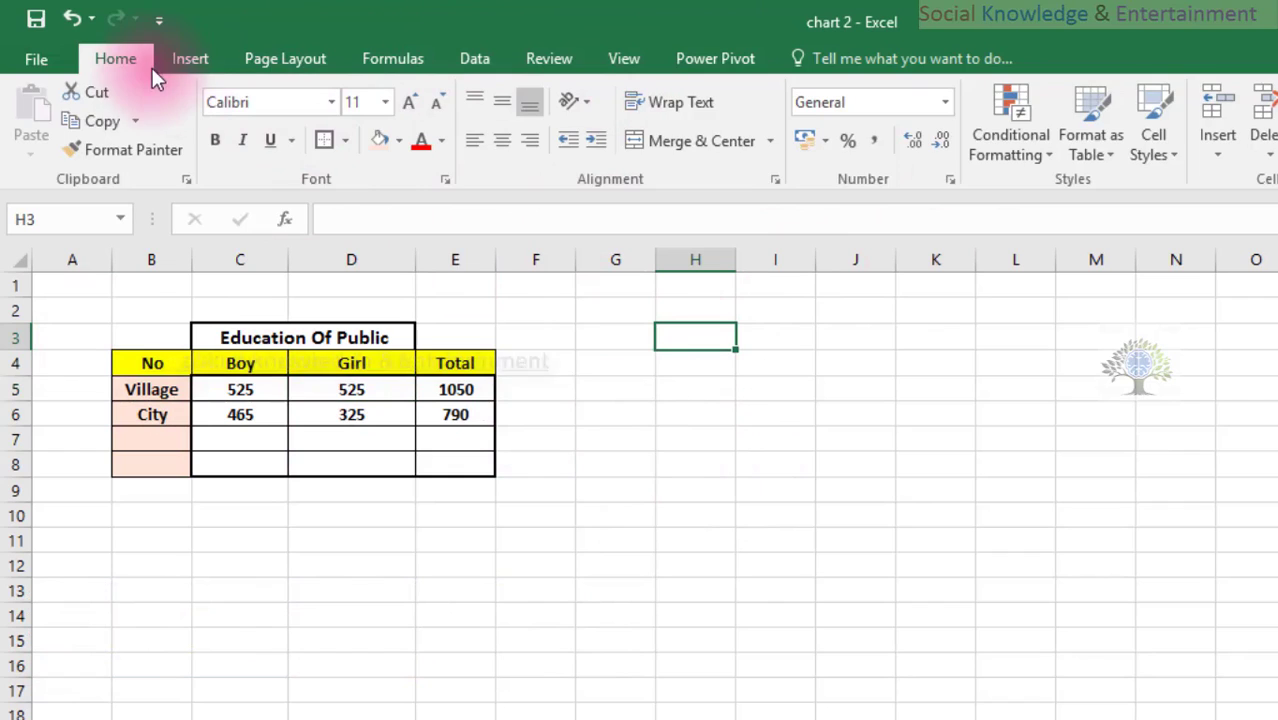
pyautogui.click(186, 58)
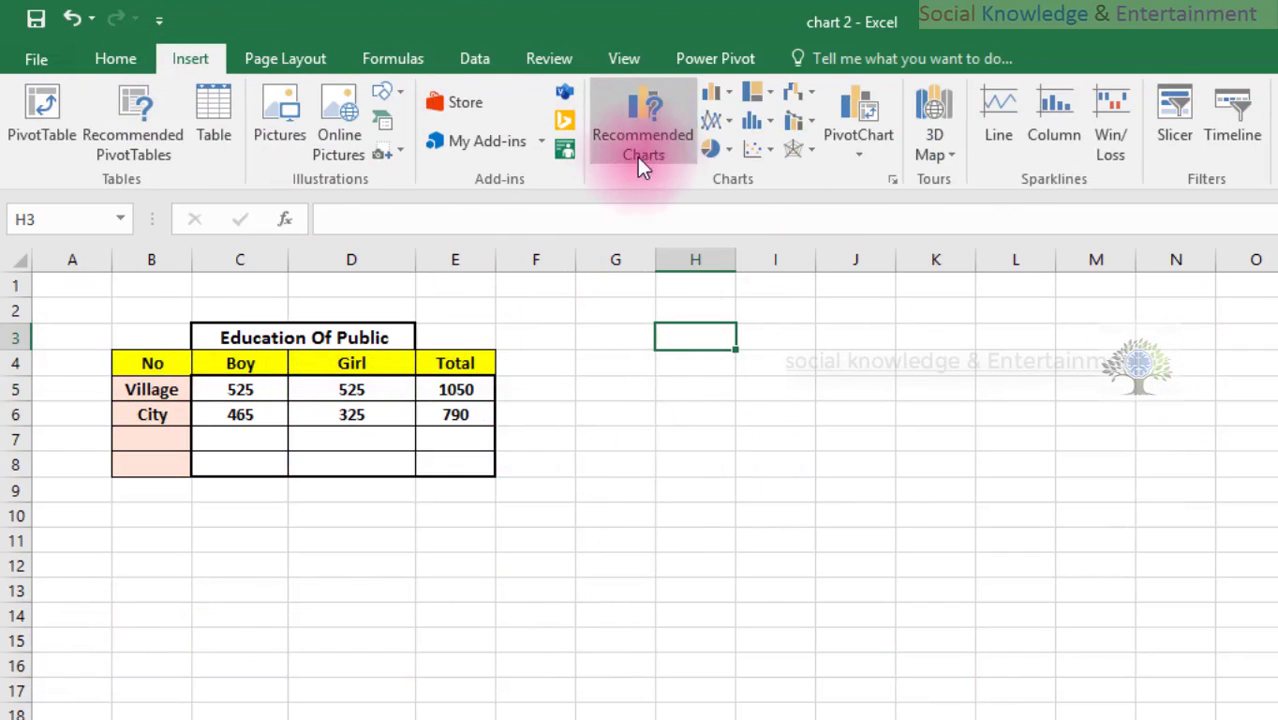
pyautogui.click(732, 92)
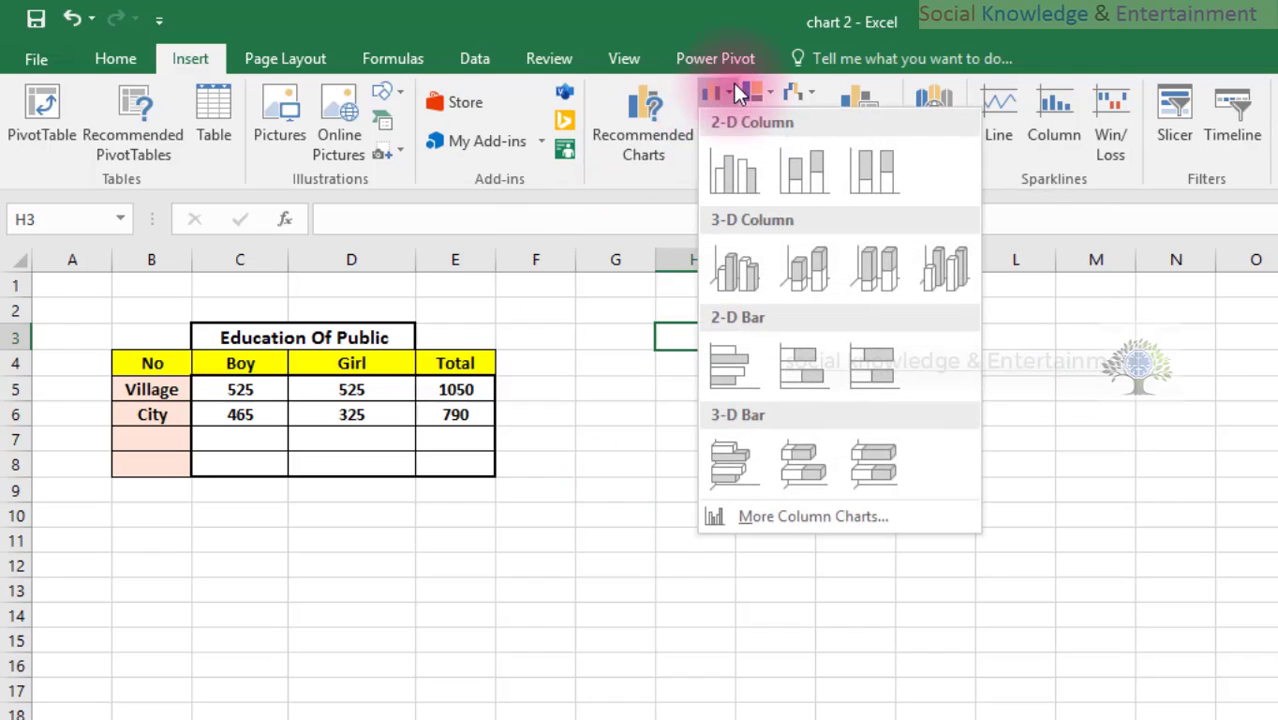
pyautogui.click(730, 180)
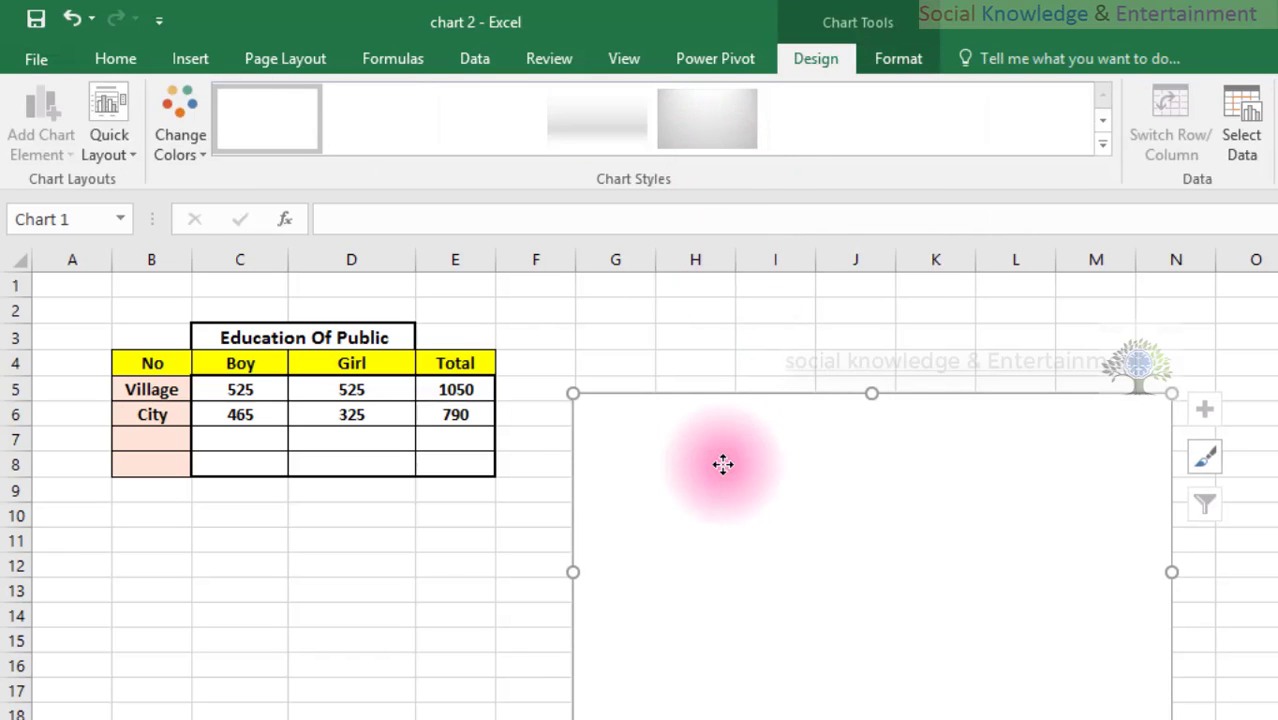
pyautogui.moveTo(120, 328); pyautogui.dragTo(471, 471)
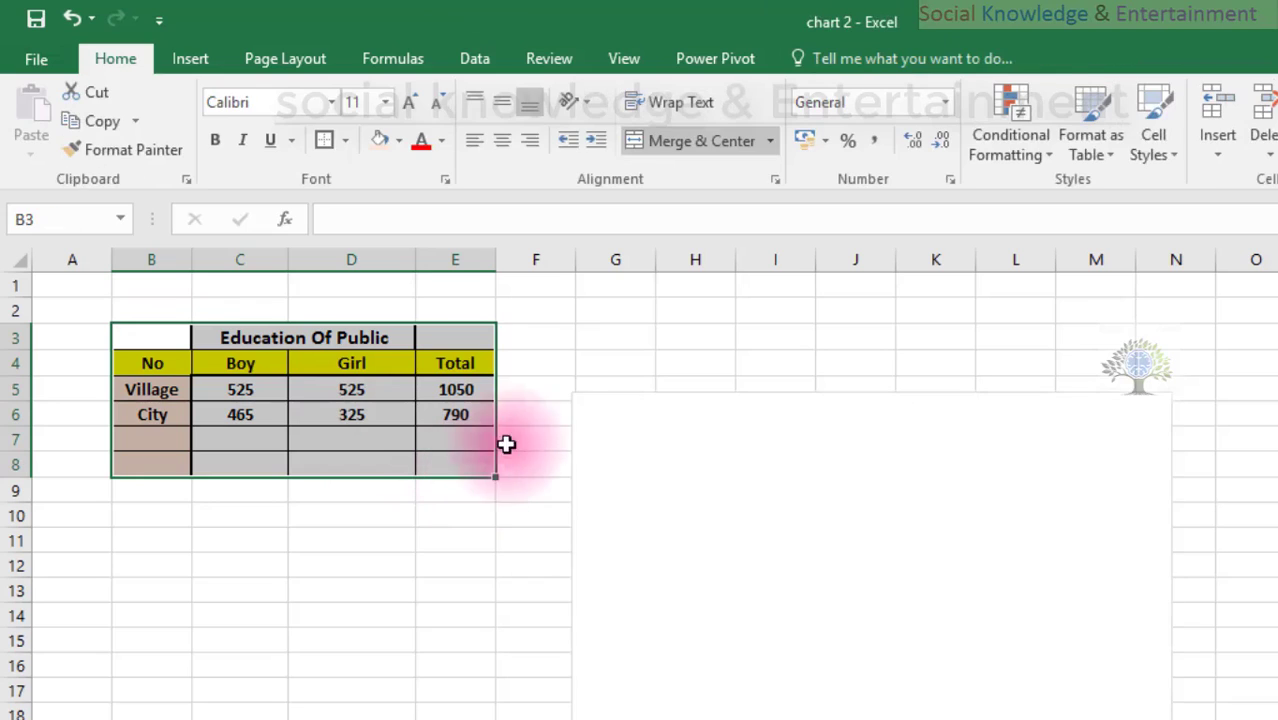
pyautogui.click(613, 436)
pyautogui.click(117, 357)
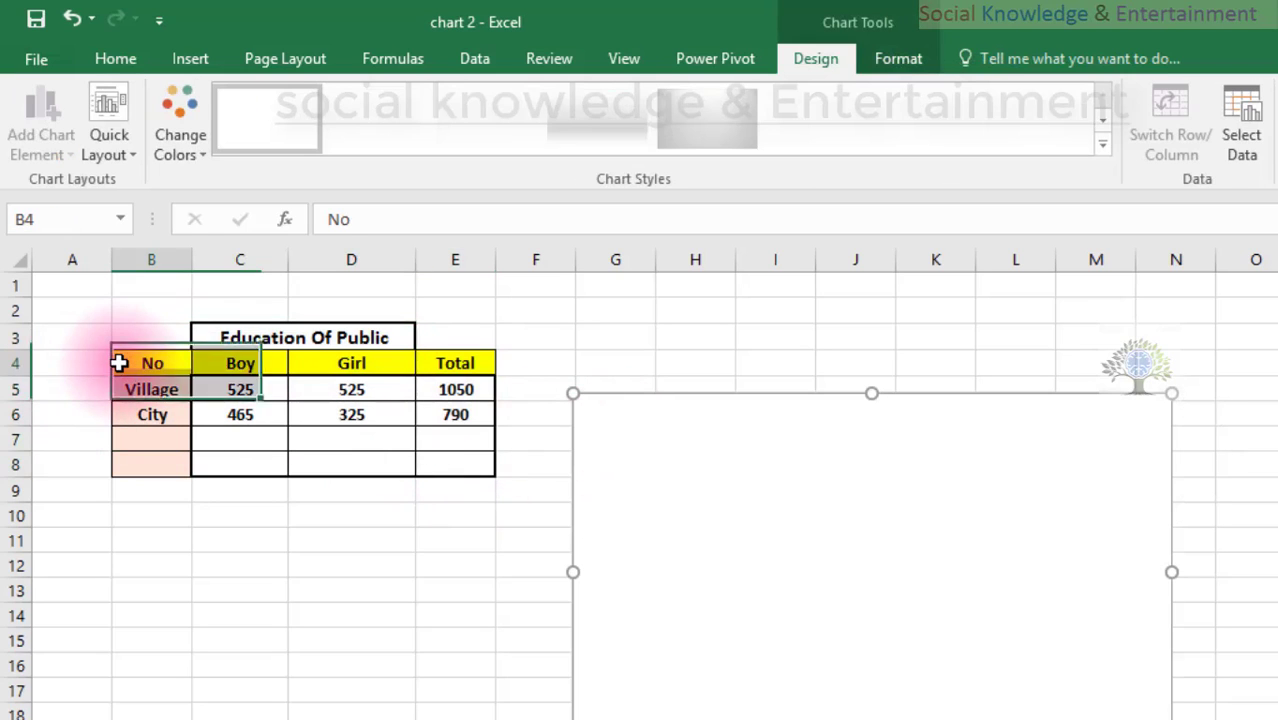
pyautogui.click(211, 409)
pyautogui.moveTo(214, 355); pyautogui.dragTo(485, 462)
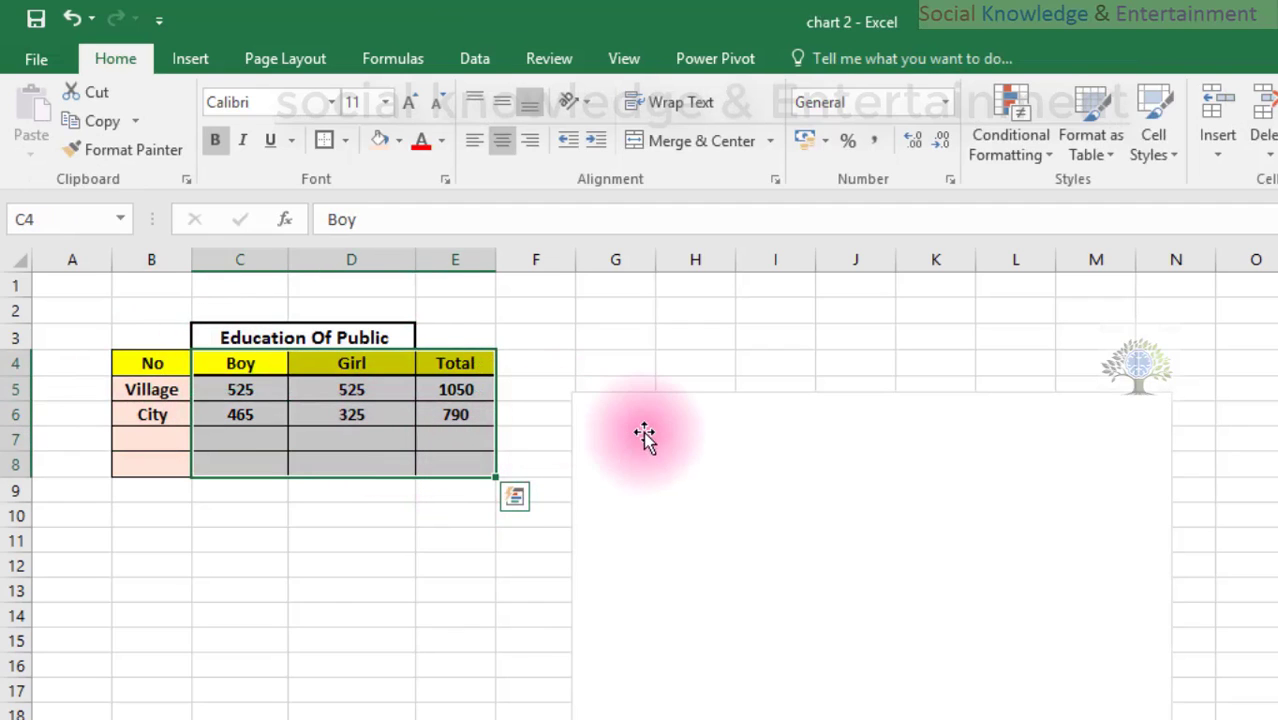
pyautogui.click(615, 424)
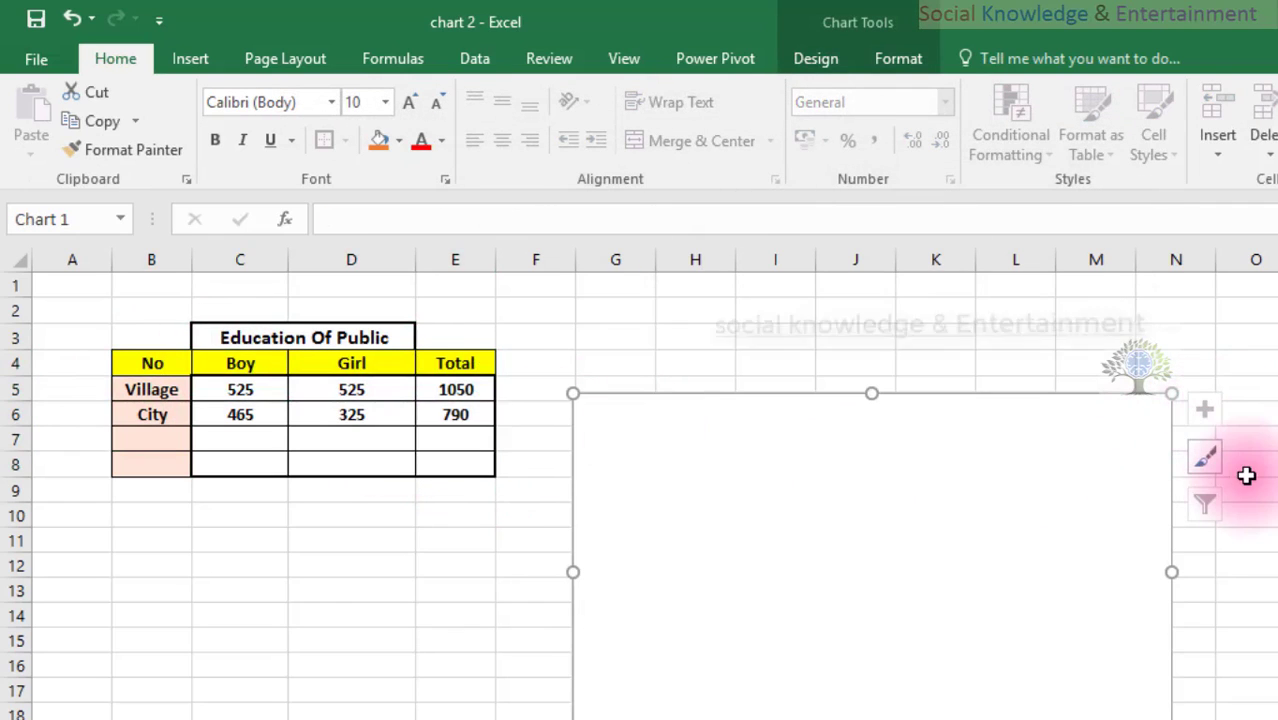
pyautogui.click(1205, 457)
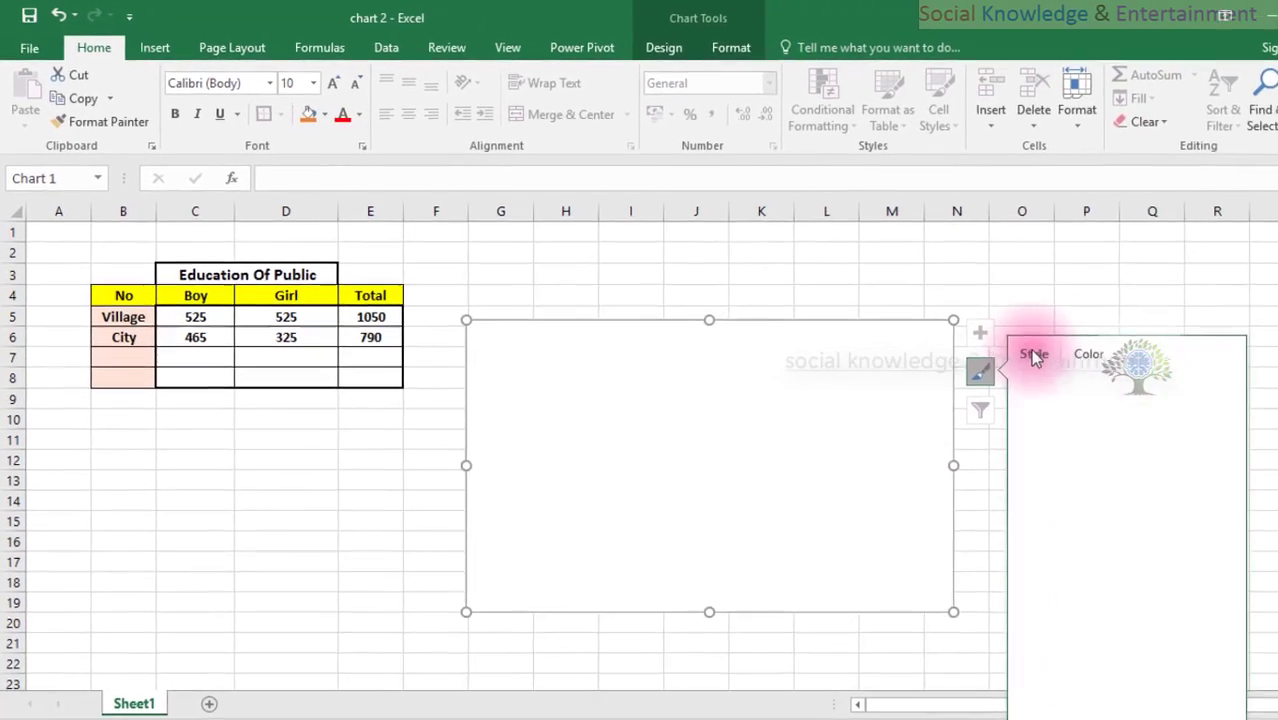
pyautogui.click(1250, 337)
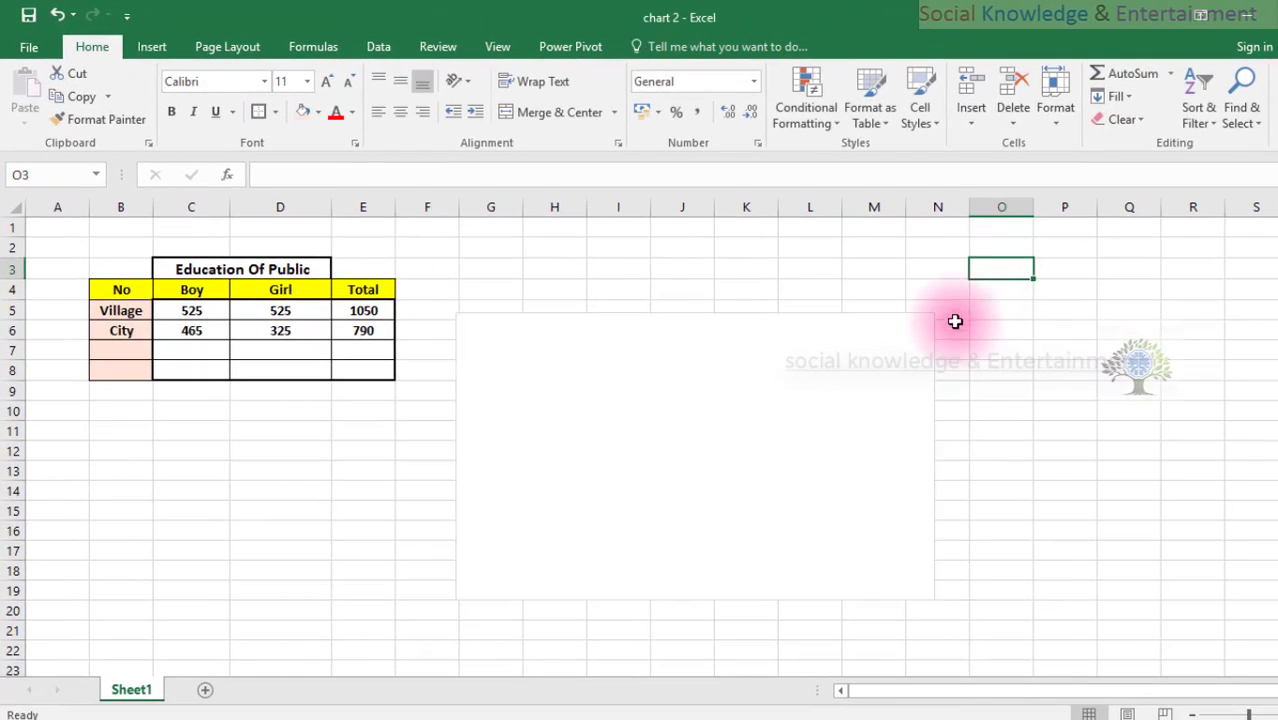
# Delete the blank chart beside the Education Of Public table
pyautogui.click(744, 355)
pyautogui.press('Delete')
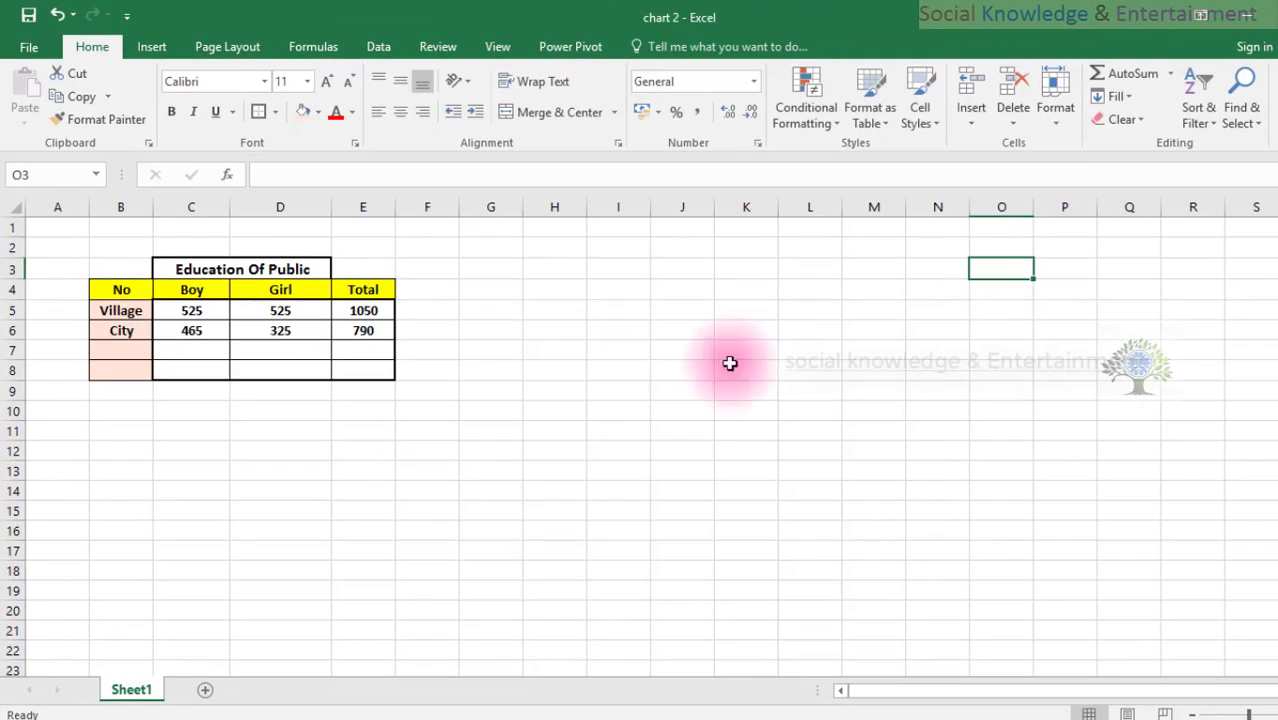
# Preview a 2-D clustered column chart for the whole table in cells B3:E6 without inserting it
pyautogui.click(193, 310)
pyautogui.hotkey('ctrl', 'a')
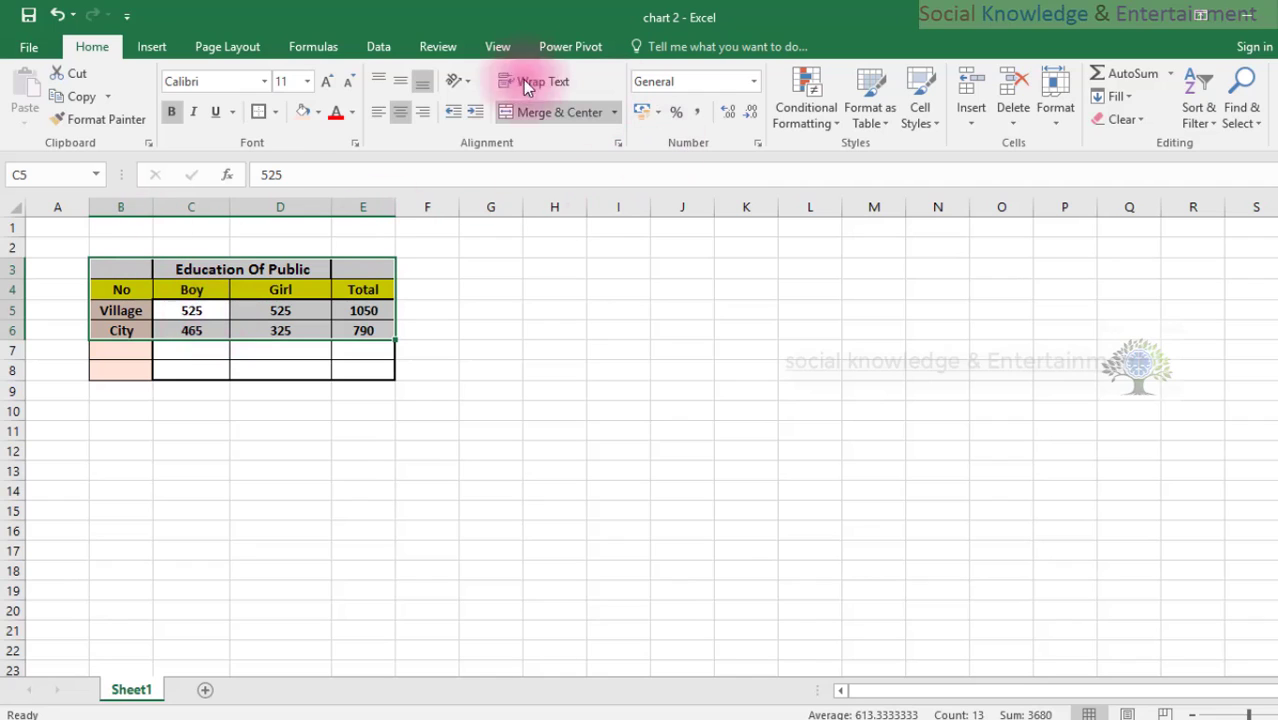
pyautogui.click(153, 48)
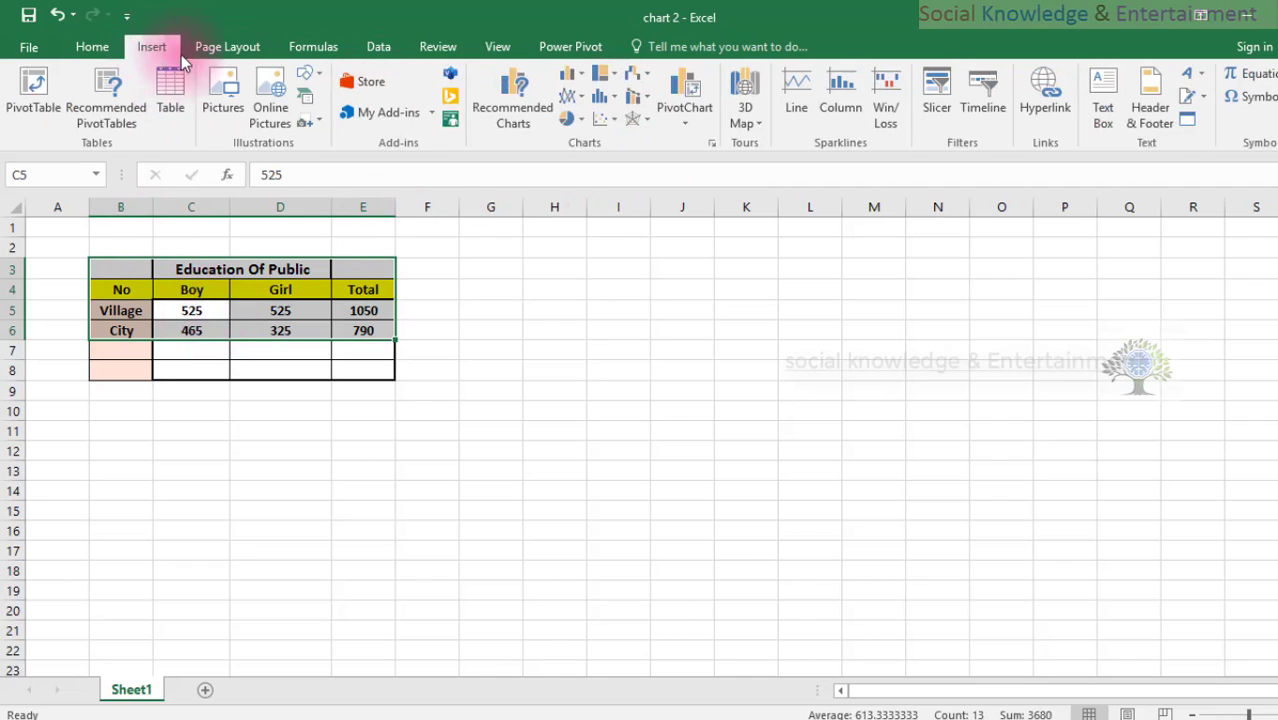
pyautogui.click(574, 78)
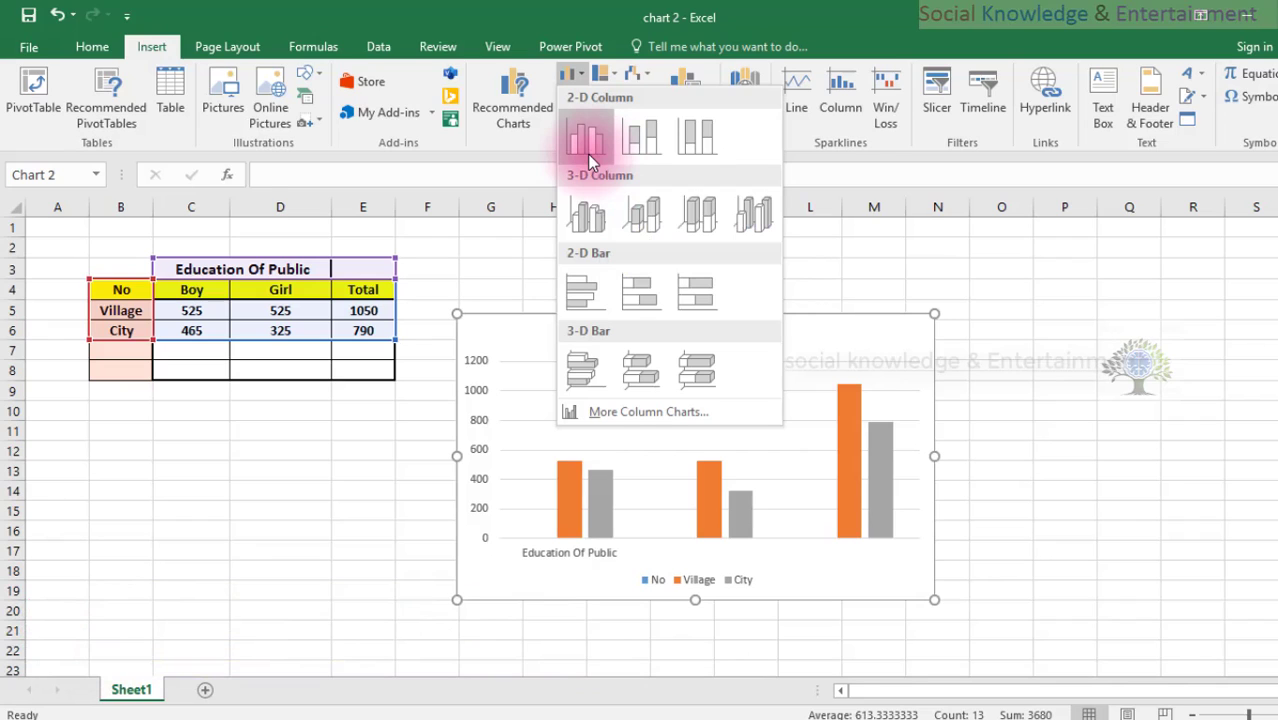
pyautogui.click(414, 252)
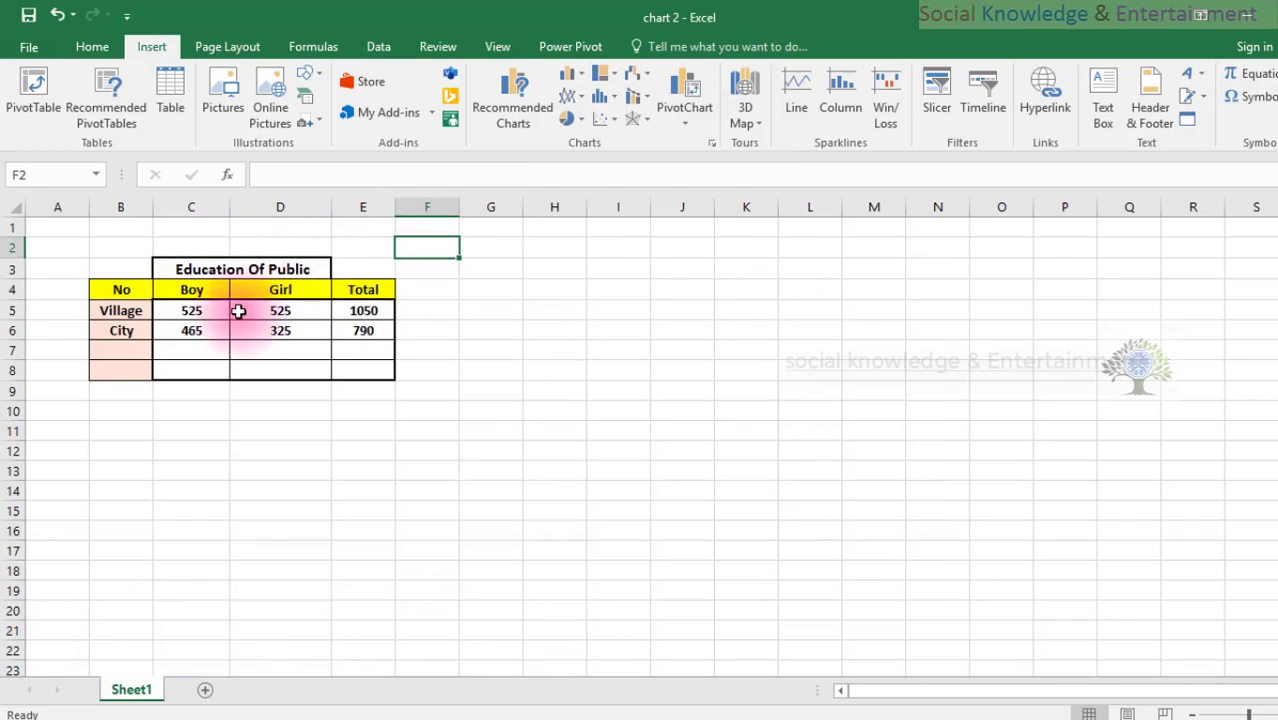
# Change the row-label header in cell B4 to "Place"
pyautogui.click(143, 291)
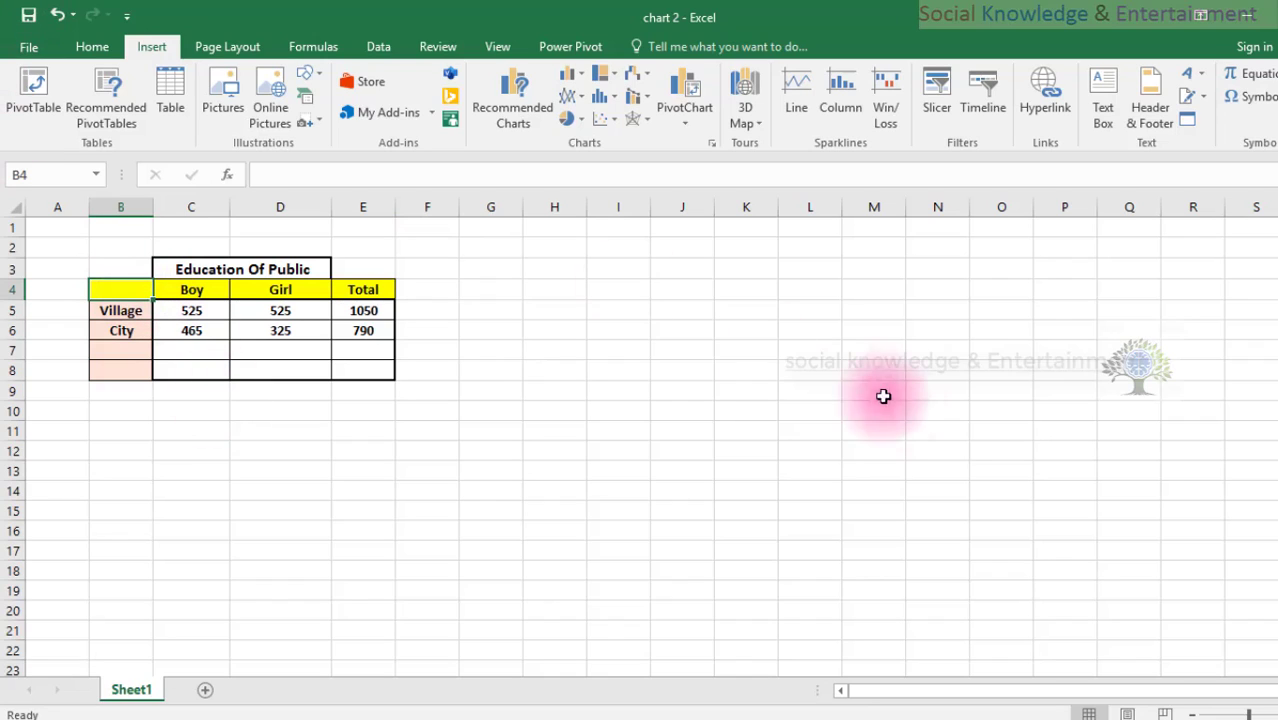
pyautogui.click(676, 308)
pyautogui.click(104, 291)
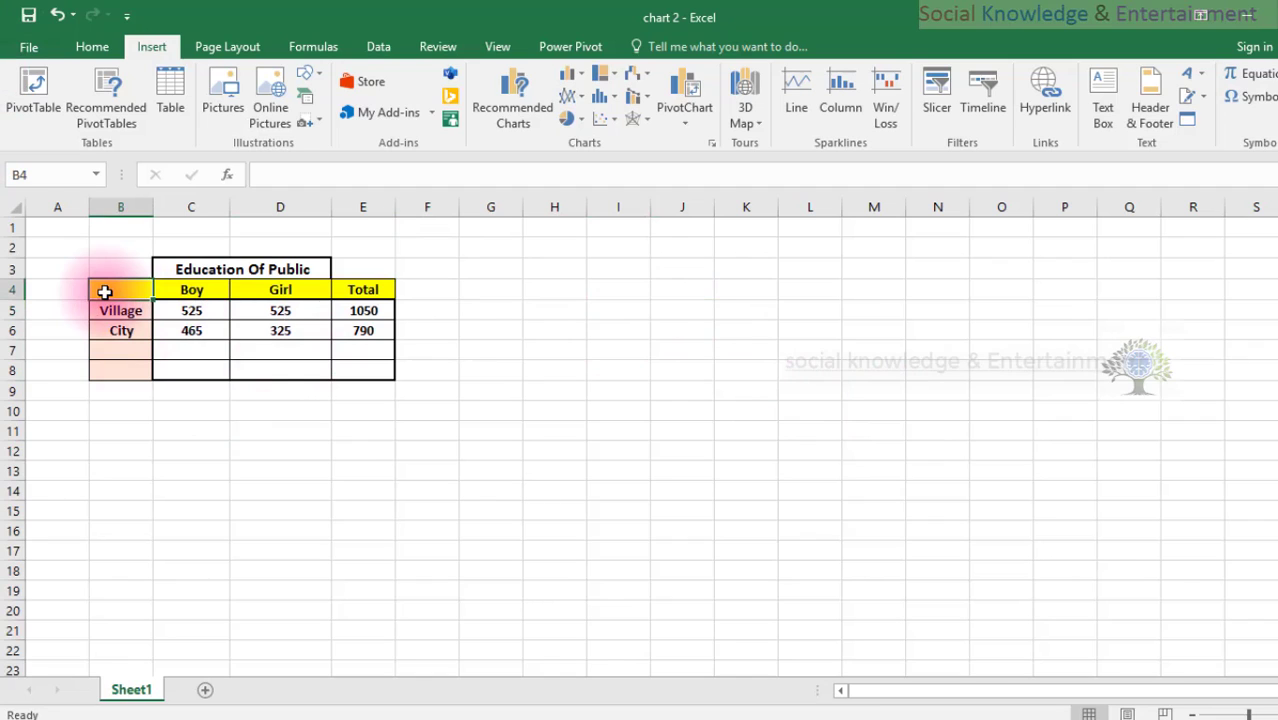
pyautogui.write('Place')
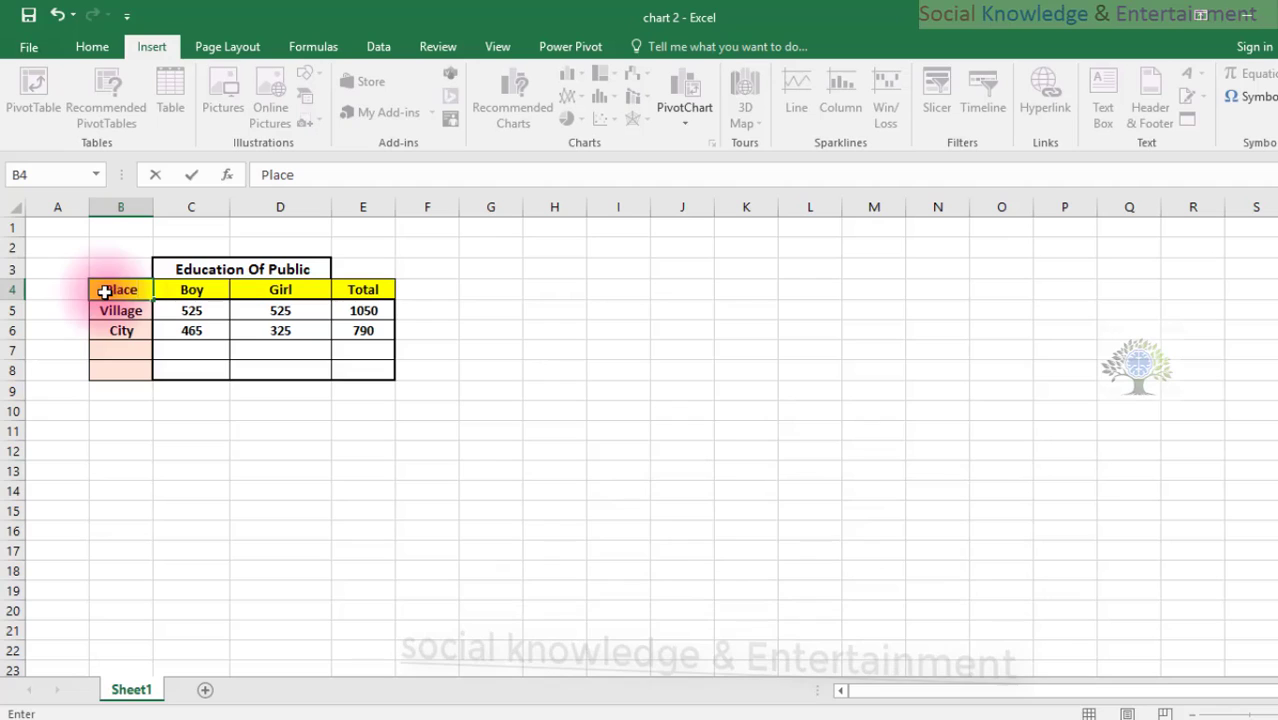
pyautogui.click(451, 323)
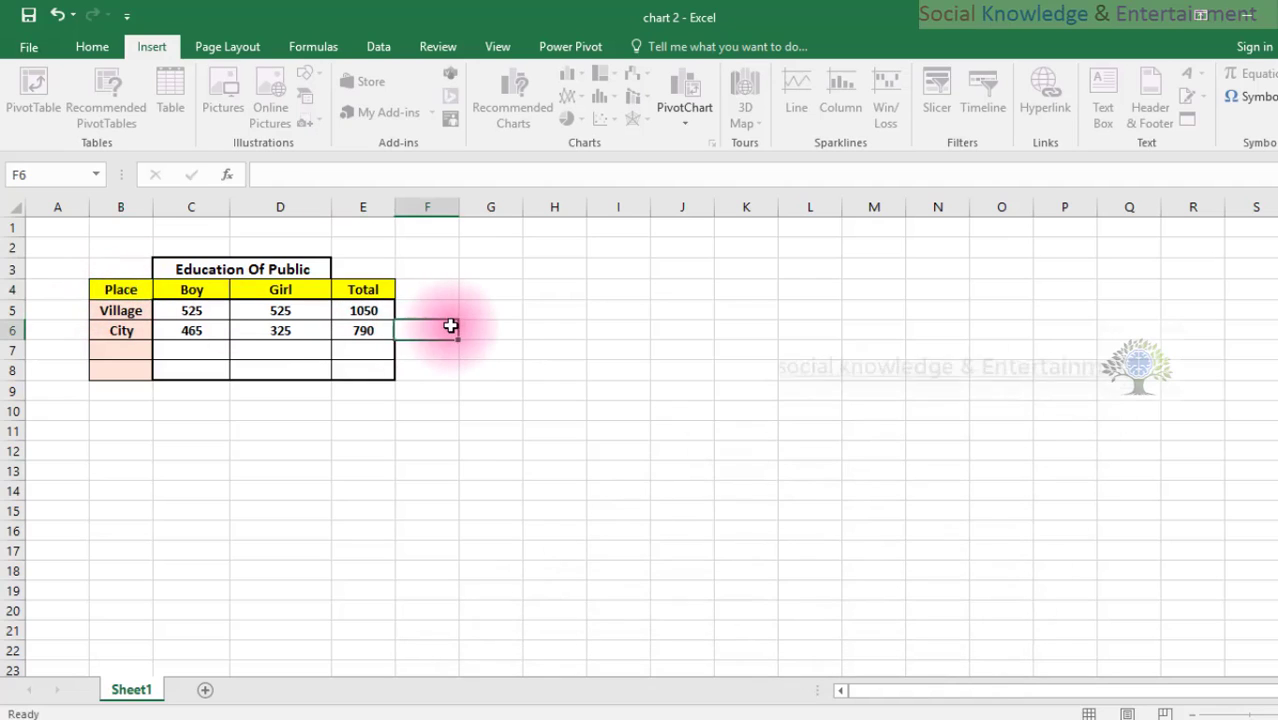
pyautogui.click(104, 291)
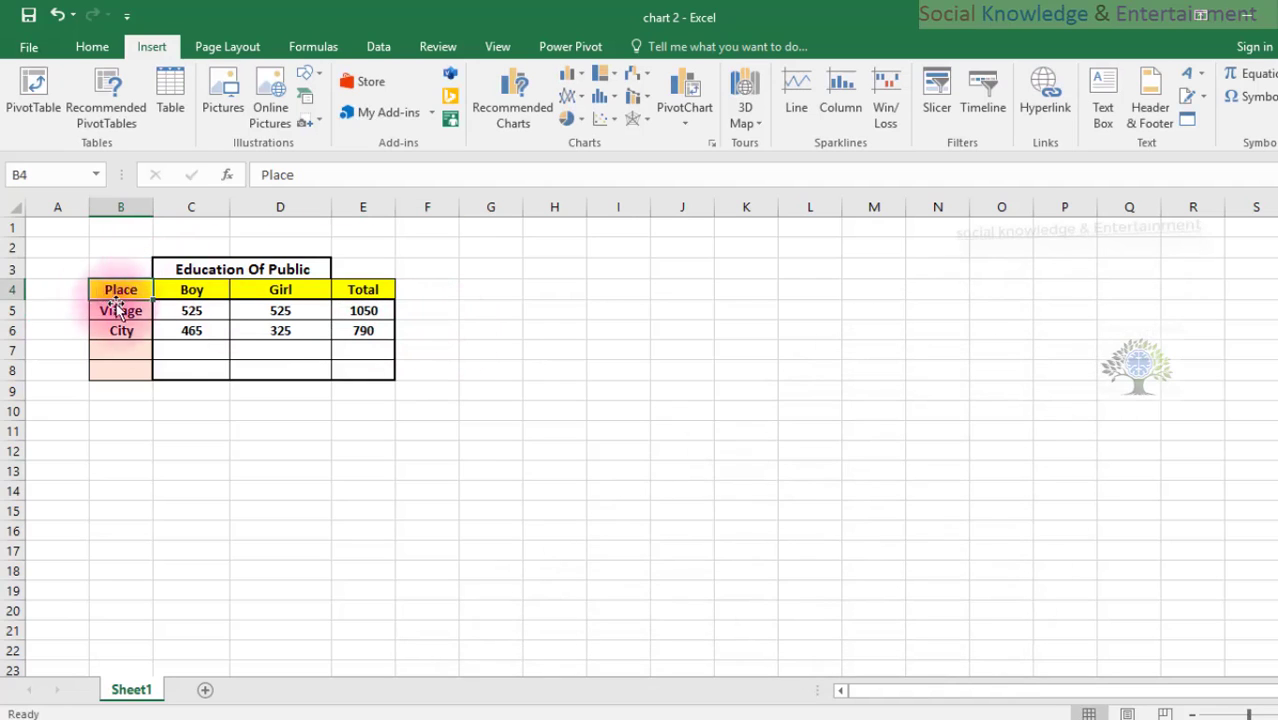
# Preview a 2-D stacked column chart for cells B3:E6, title row included, without inserting it
pyautogui.click(188, 288)
pyautogui.click(258, 316)
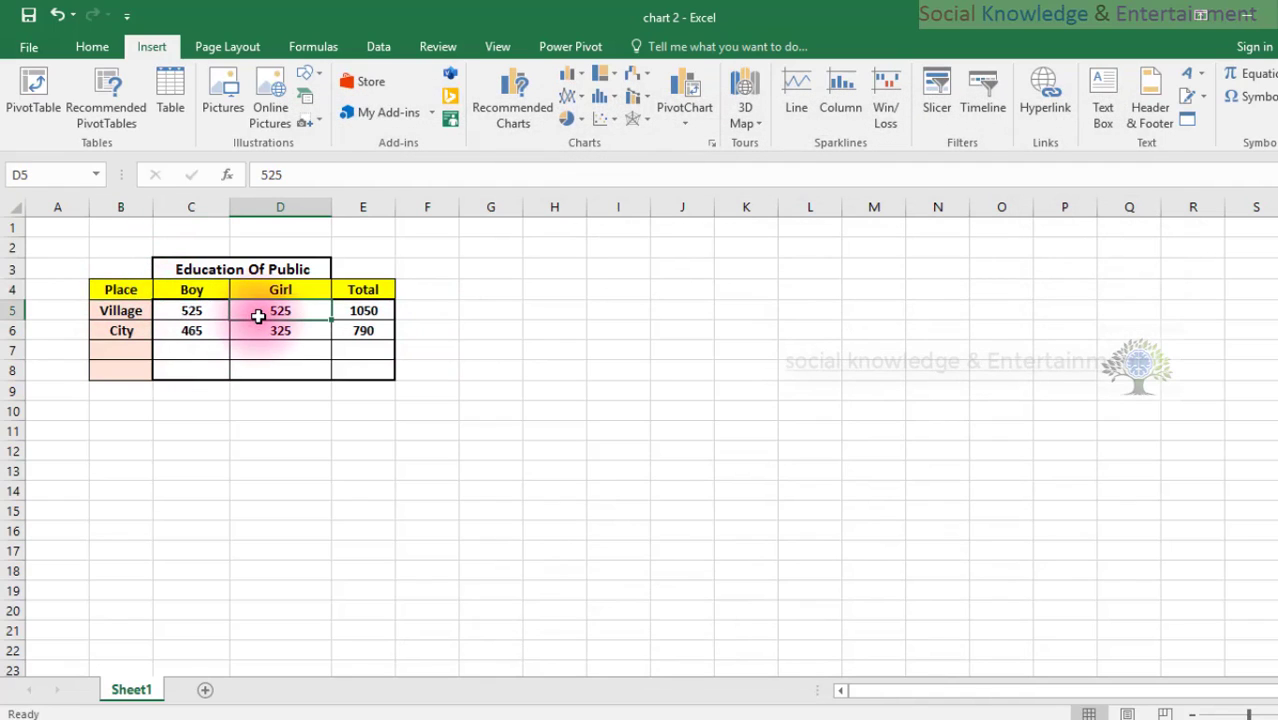
pyautogui.hotkey('ctrl', 'a')
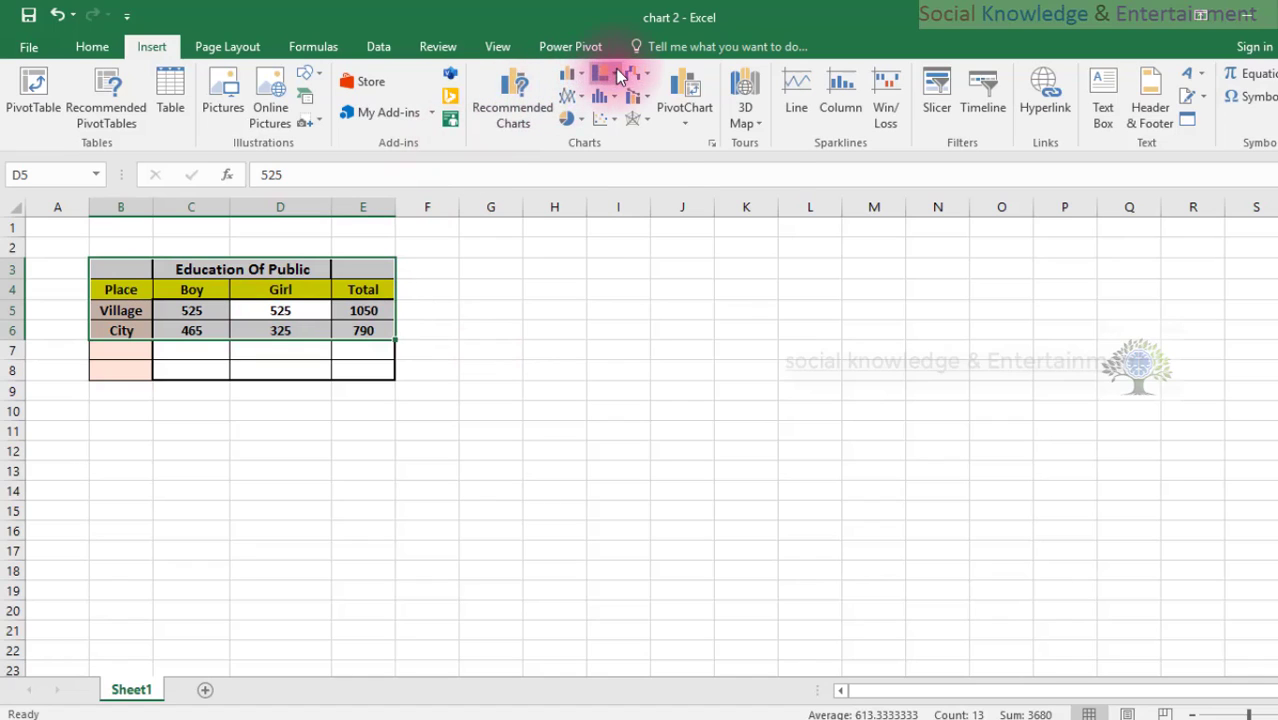
pyautogui.click(575, 78)
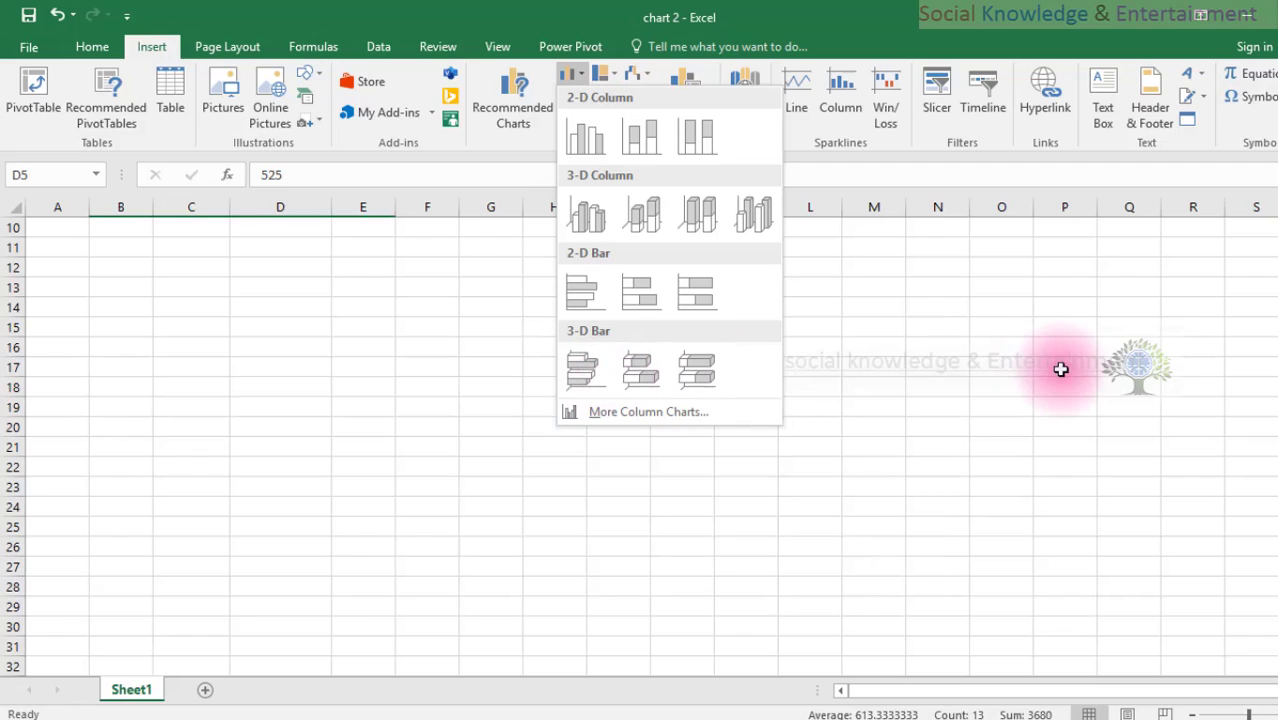
pyautogui.scroll(3, 455, 374)
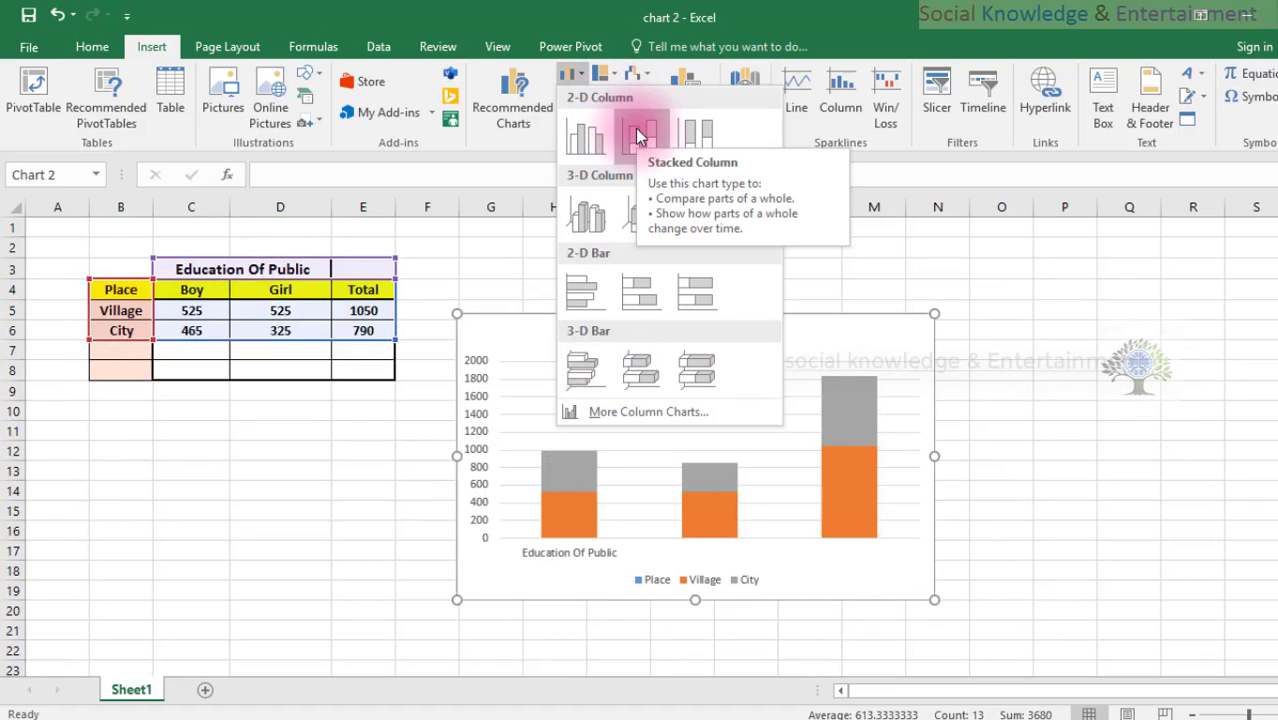
pyautogui.click(485, 266)
pyautogui.click(485, 311)
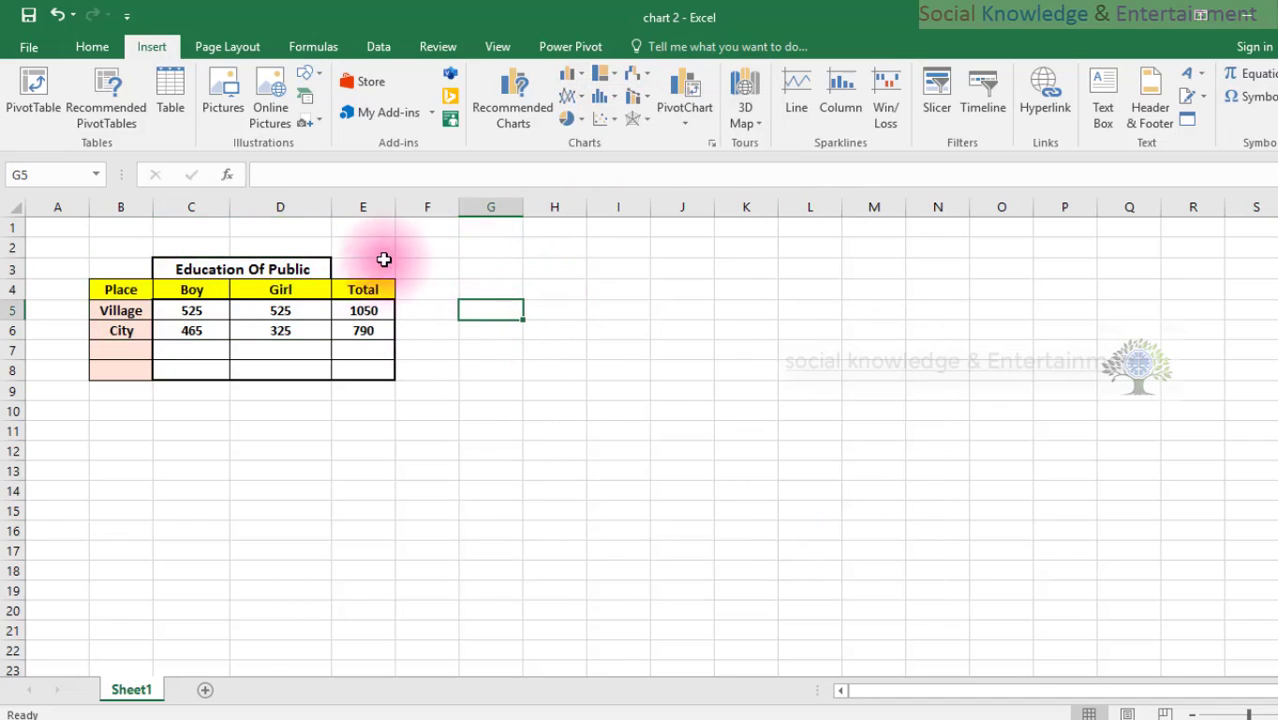
# Insert a clustered column chart of the Boy column from cells C4:C8
pyautogui.moveTo(177, 289); pyautogui.dragTo(188, 368)
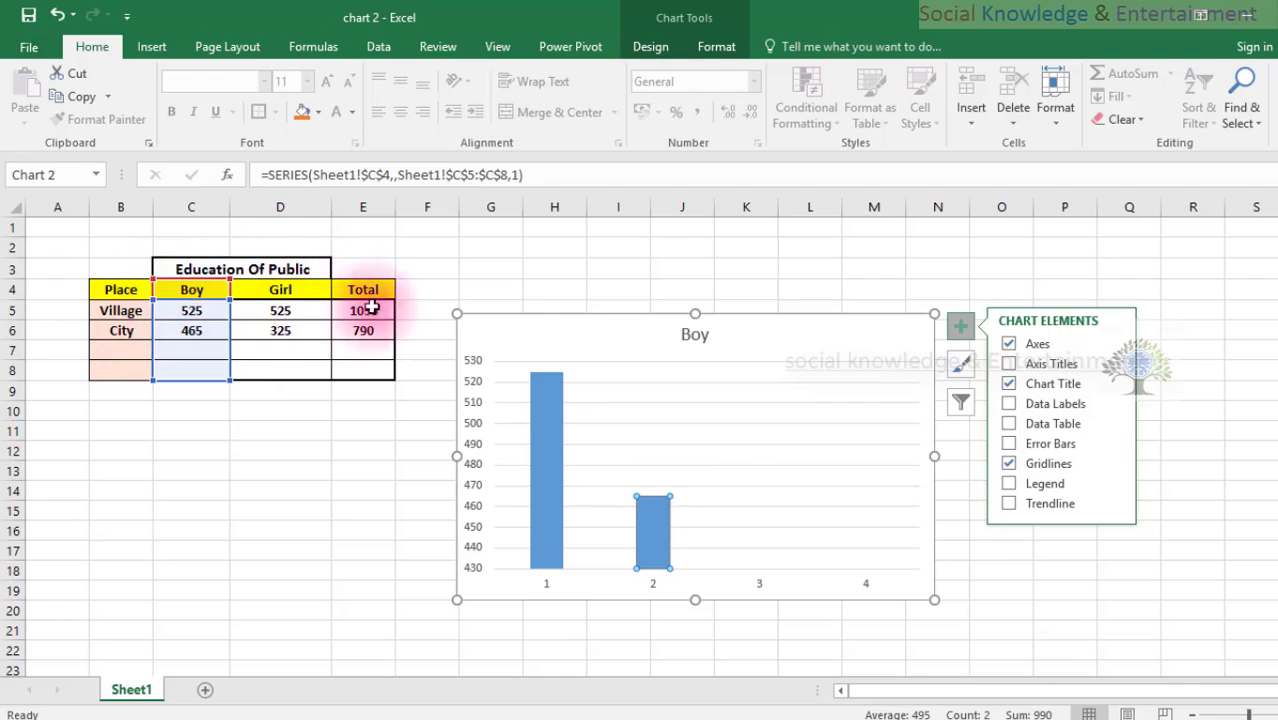
pyautogui.click(402, 242)
# Preview a 2-D clustered column chart for the Boy, Girl and Total columns in cells C4:E7 without inserting it
pyautogui.moveTo(207, 294); pyautogui.dragTo(344, 351)
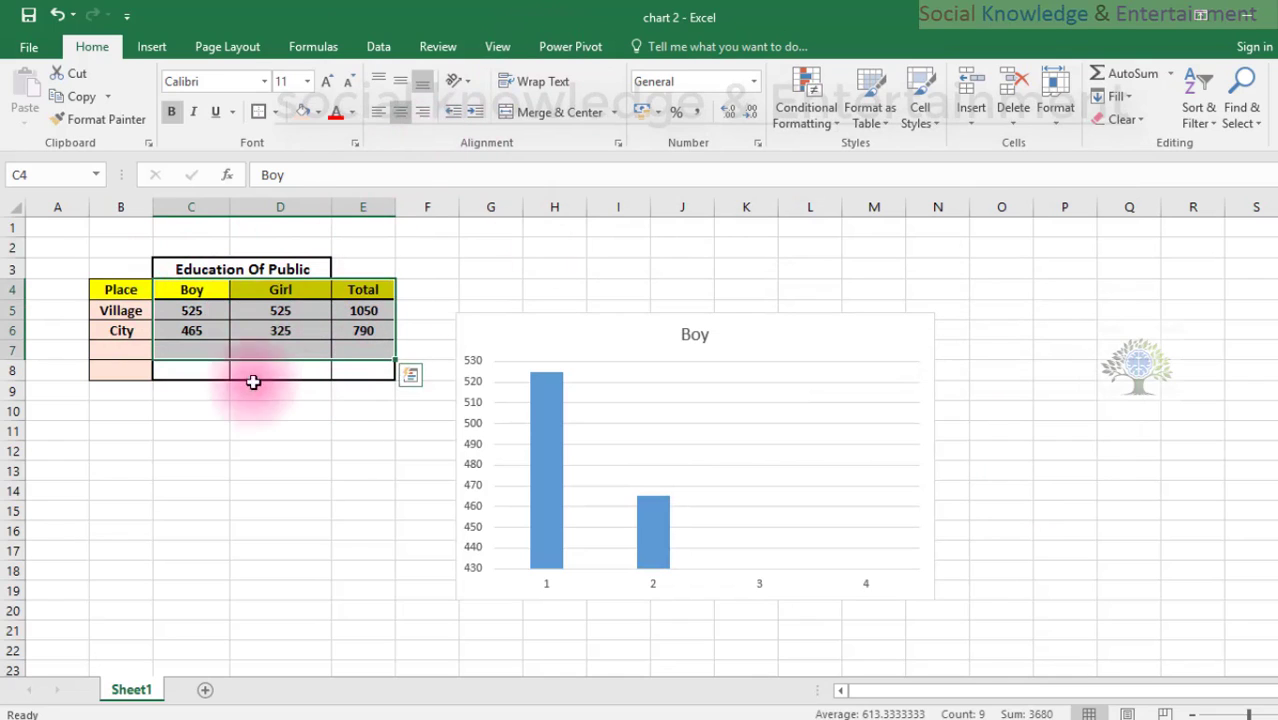
pyautogui.click(155, 47)
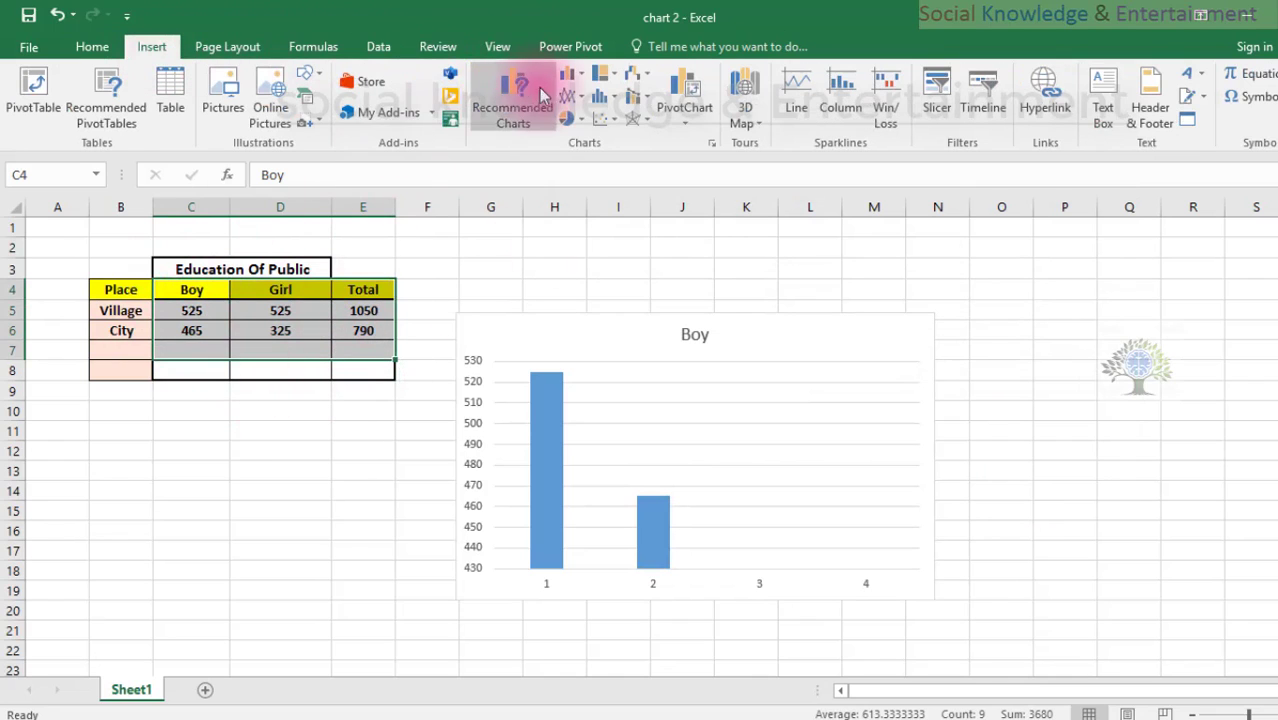
pyautogui.click(570, 75)
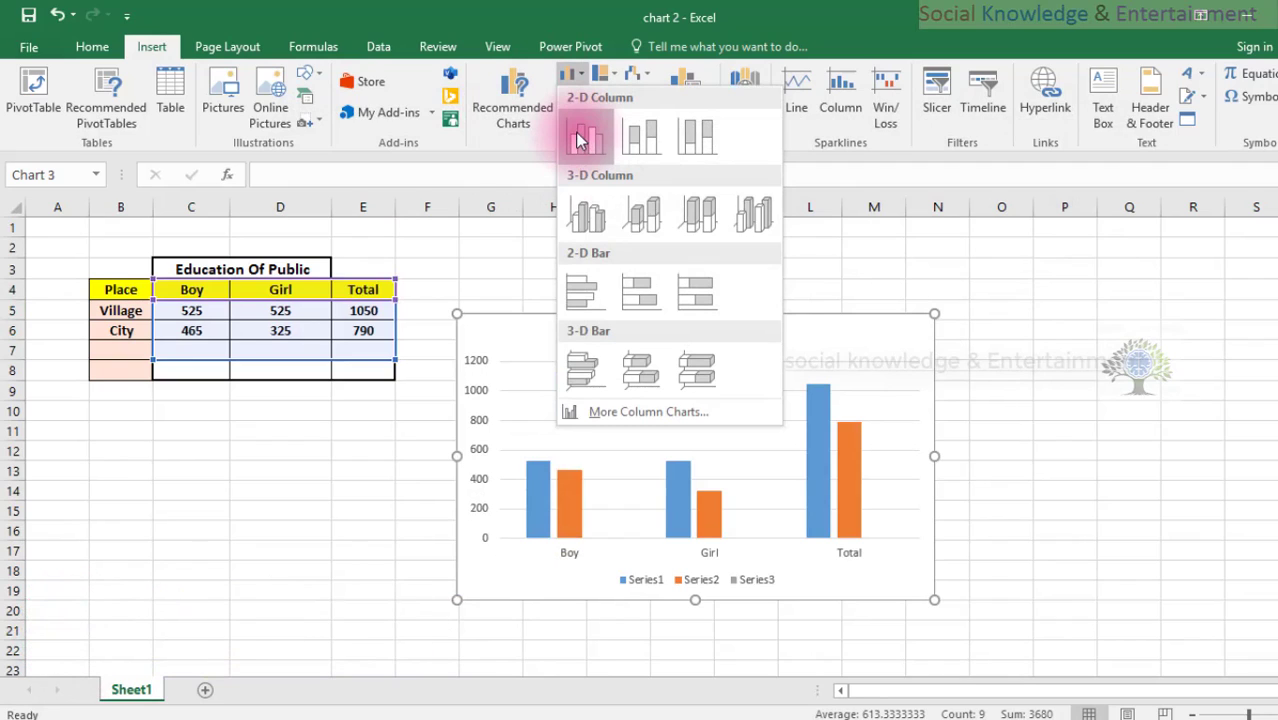
pyautogui.click(115, 311)
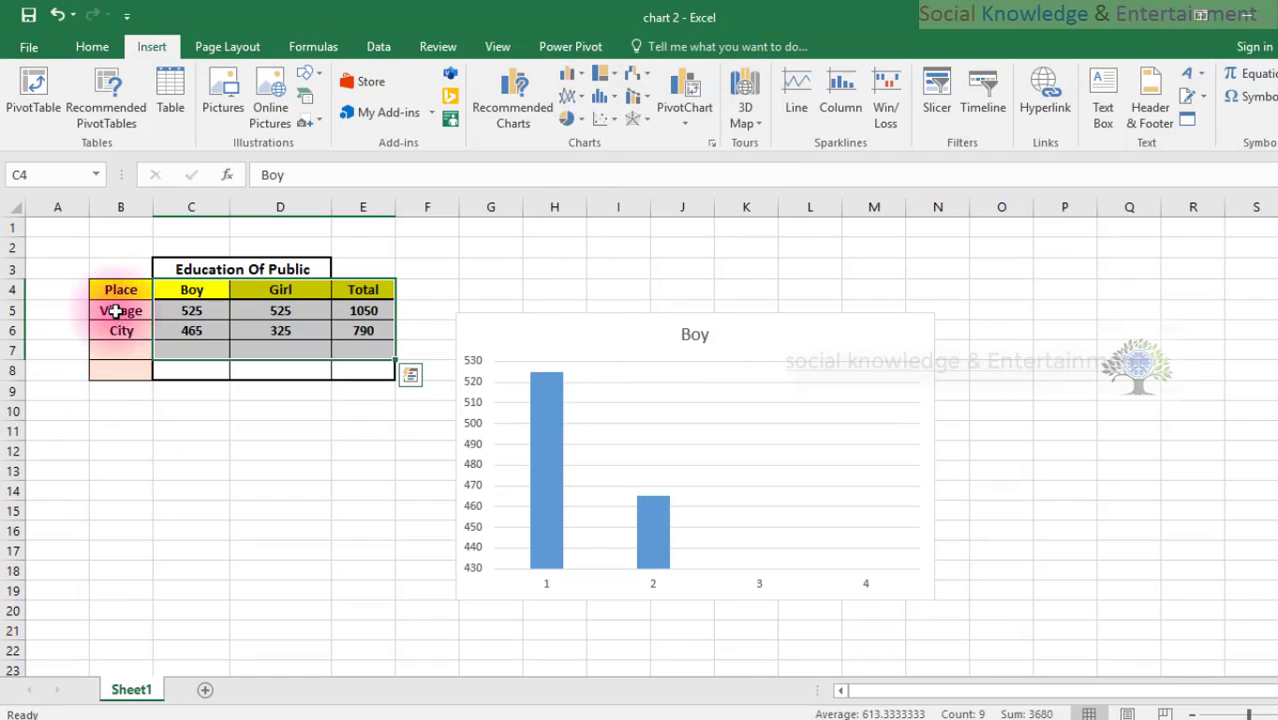
# Insert a 2-D clustered column chart from the headers, place names and values in cells B4:E6
pyautogui.moveTo(114, 289); pyautogui.dragTo(363, 330)
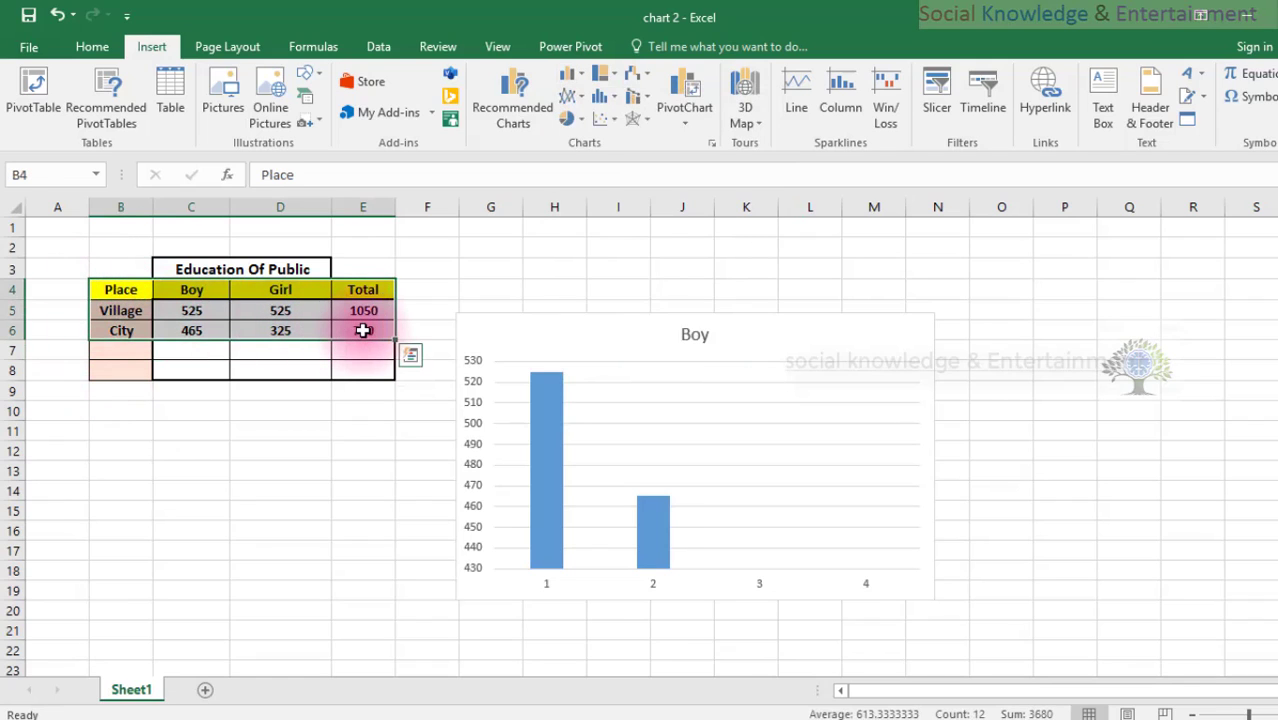
pyautogui.click(569, 76)
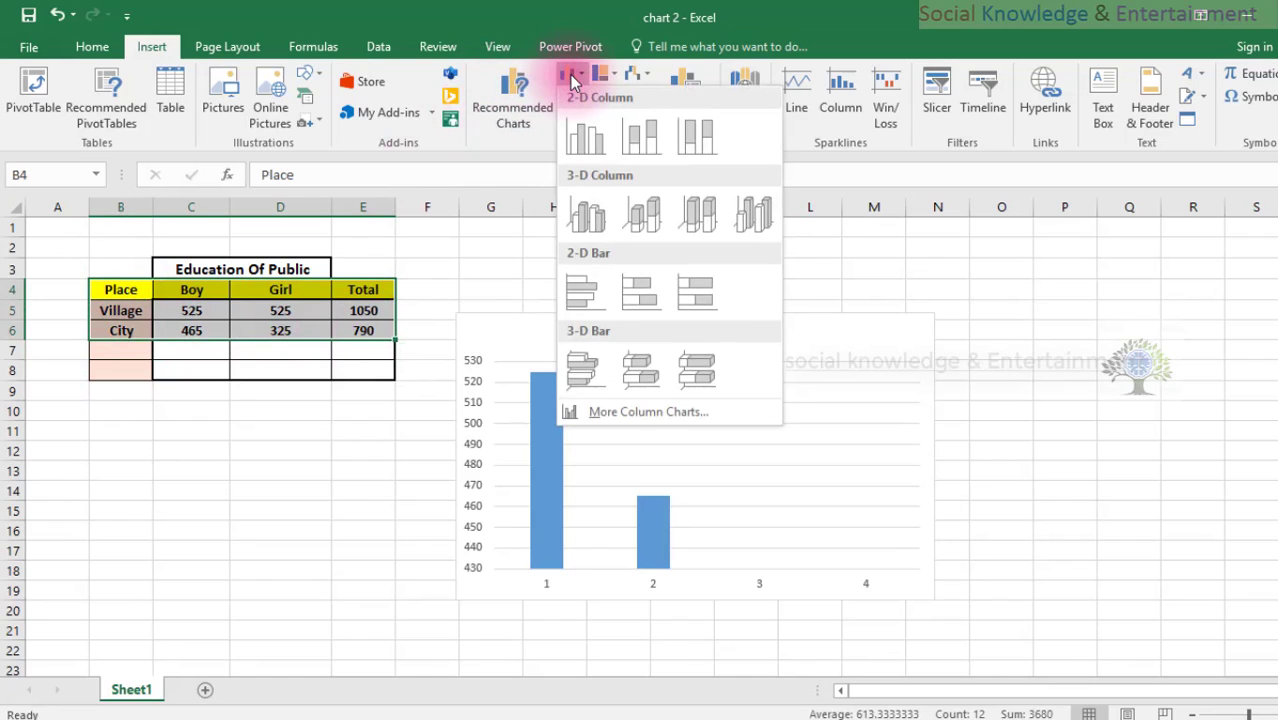
pyautogui.click(580, 133)
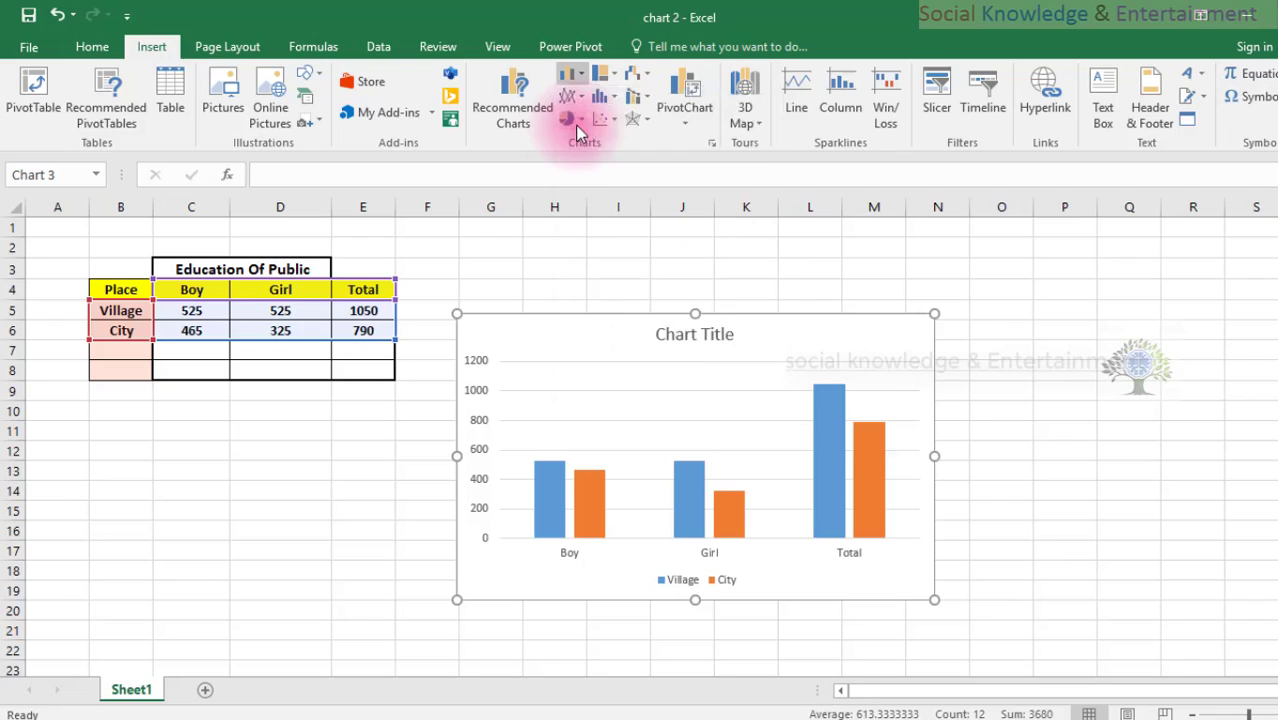
# Examine the Village and City bars in the Boy category and compare them with the table values
pyautogui.click(665, 450)
pyautogui.click(550, 515)
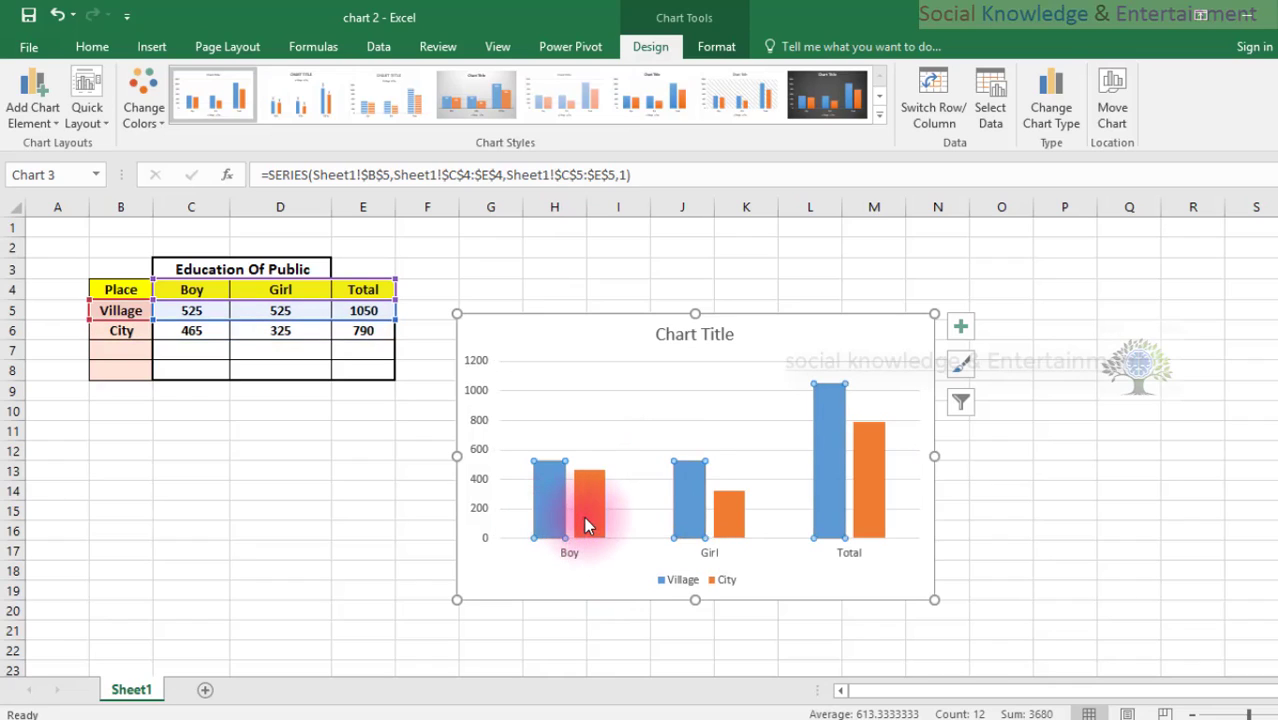
pyautogui.click(588, 527)
pyautogui.click(506, 514)
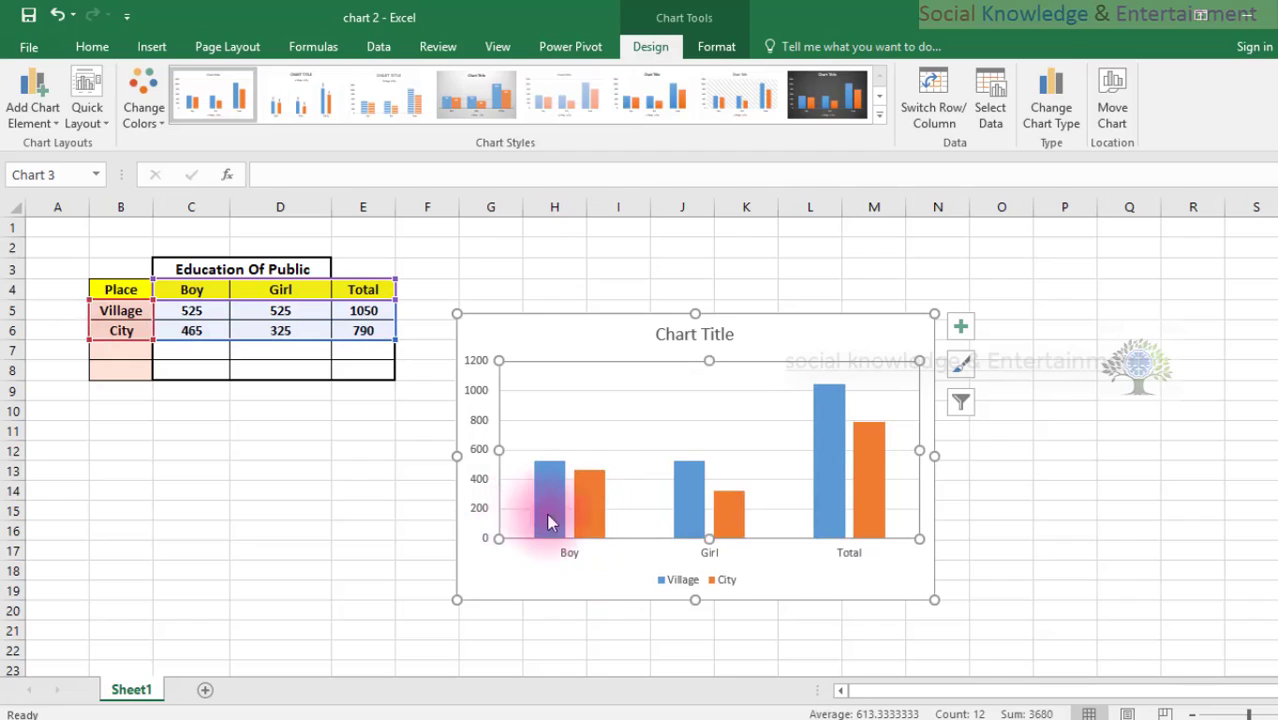
pyautogui.click(591, 513)
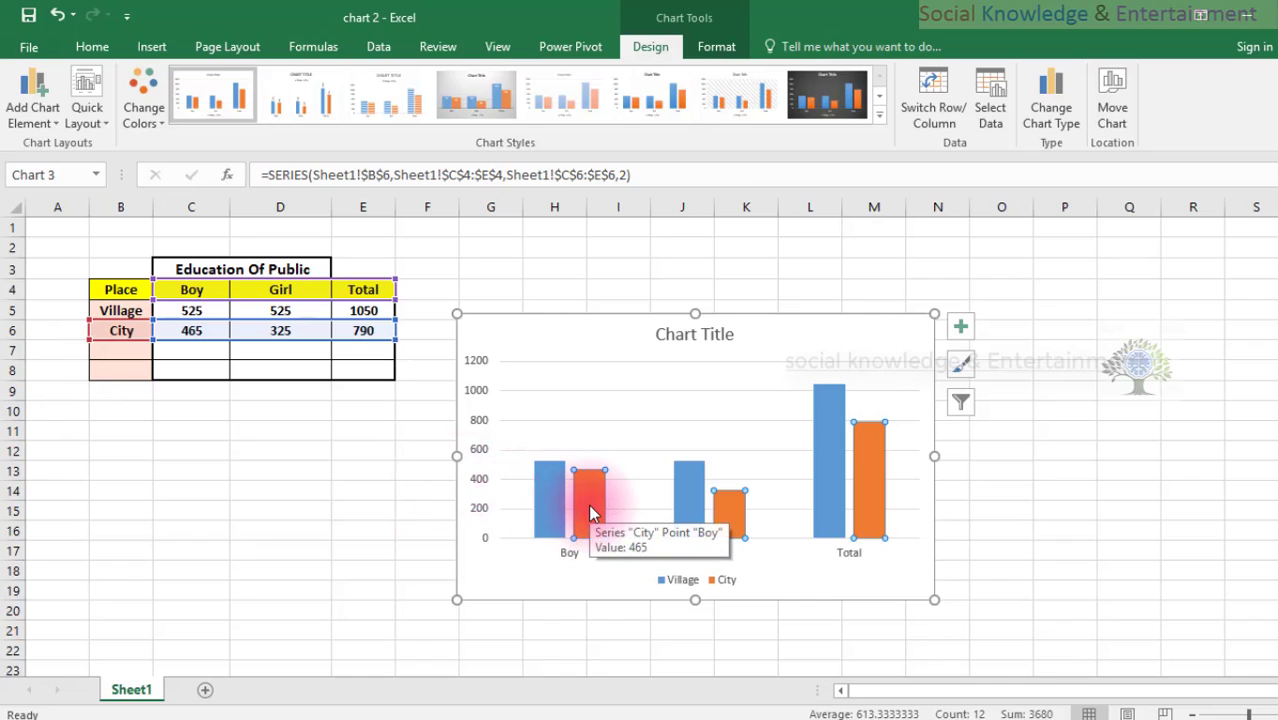
pyautogui.click(549, 513)
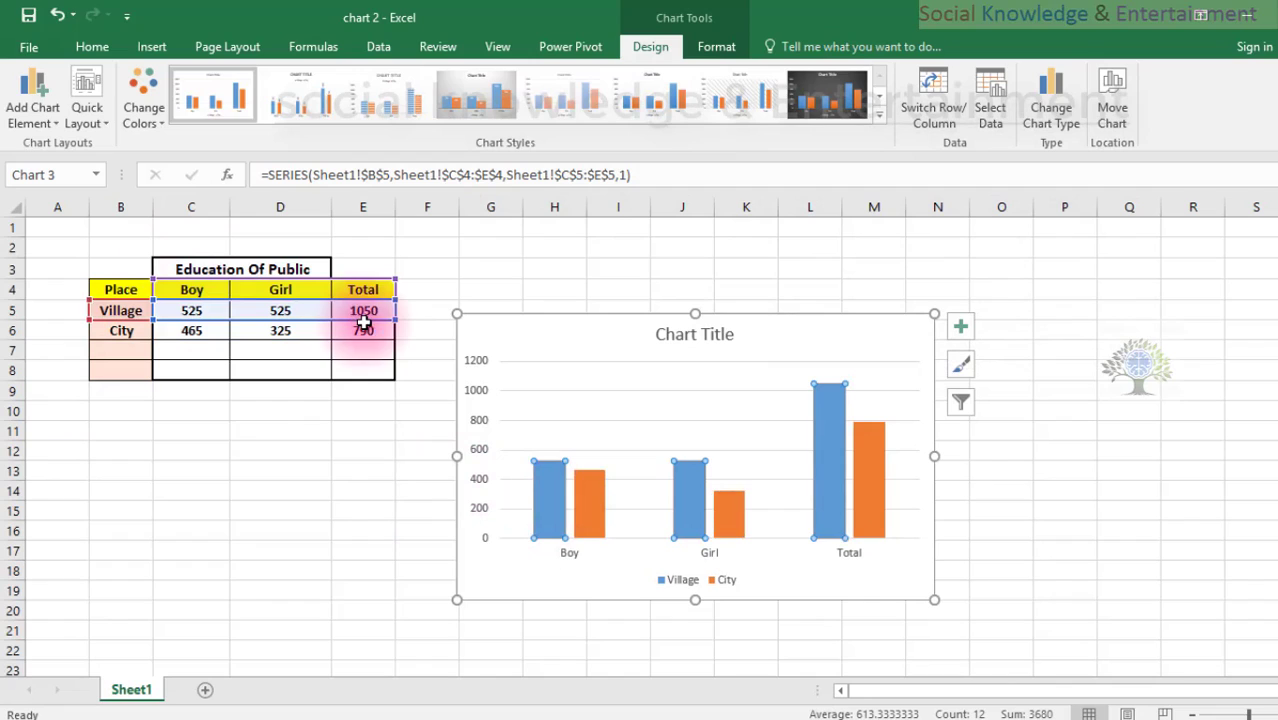
pyautogui.moveTo(588, 530)
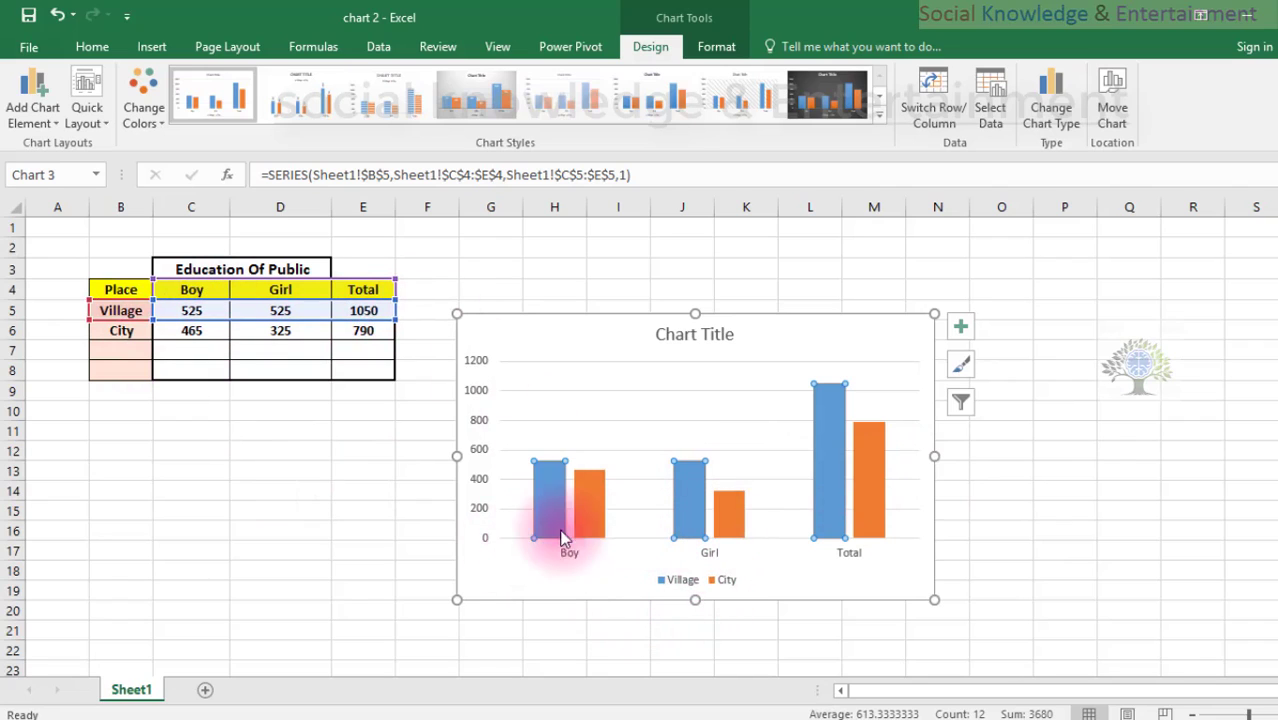
pyautogui.click(603, 495)
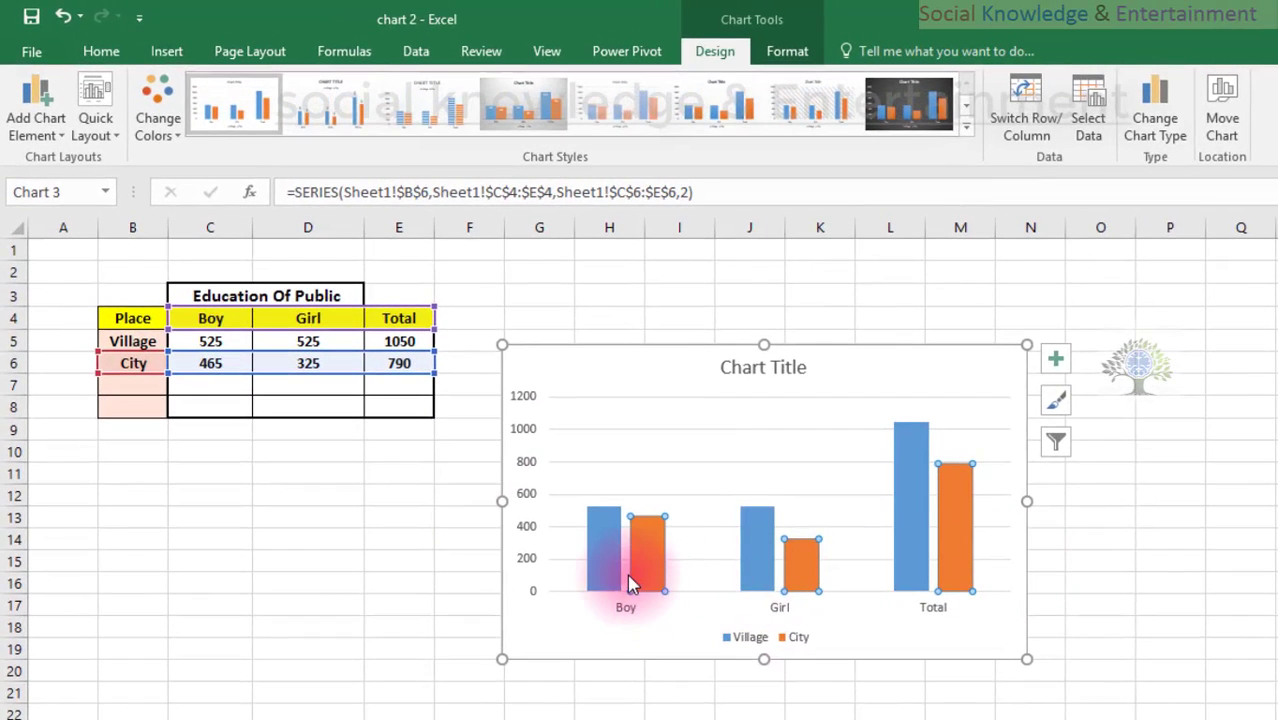
pyautogui.click(608, 578)
pyautogui.click(651, 570)
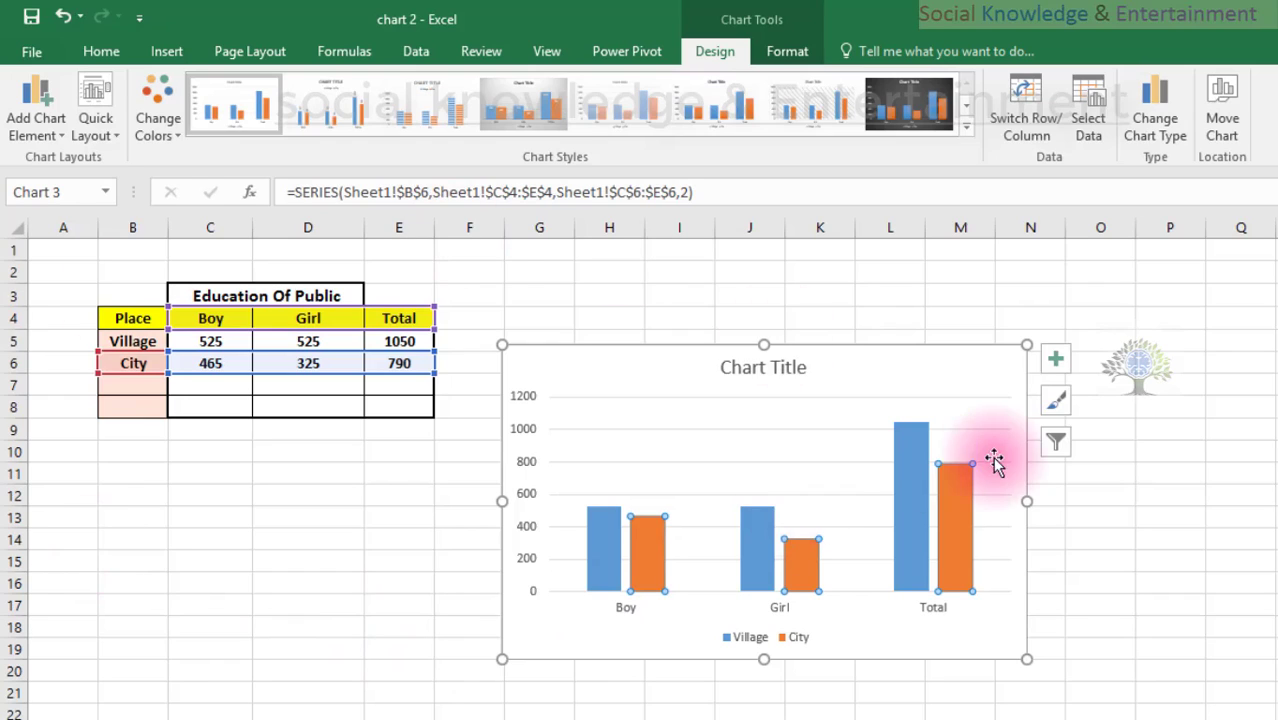
# Examine the Village and City bars in the chart's Total category
pyautogui.moveTo(913, 490)
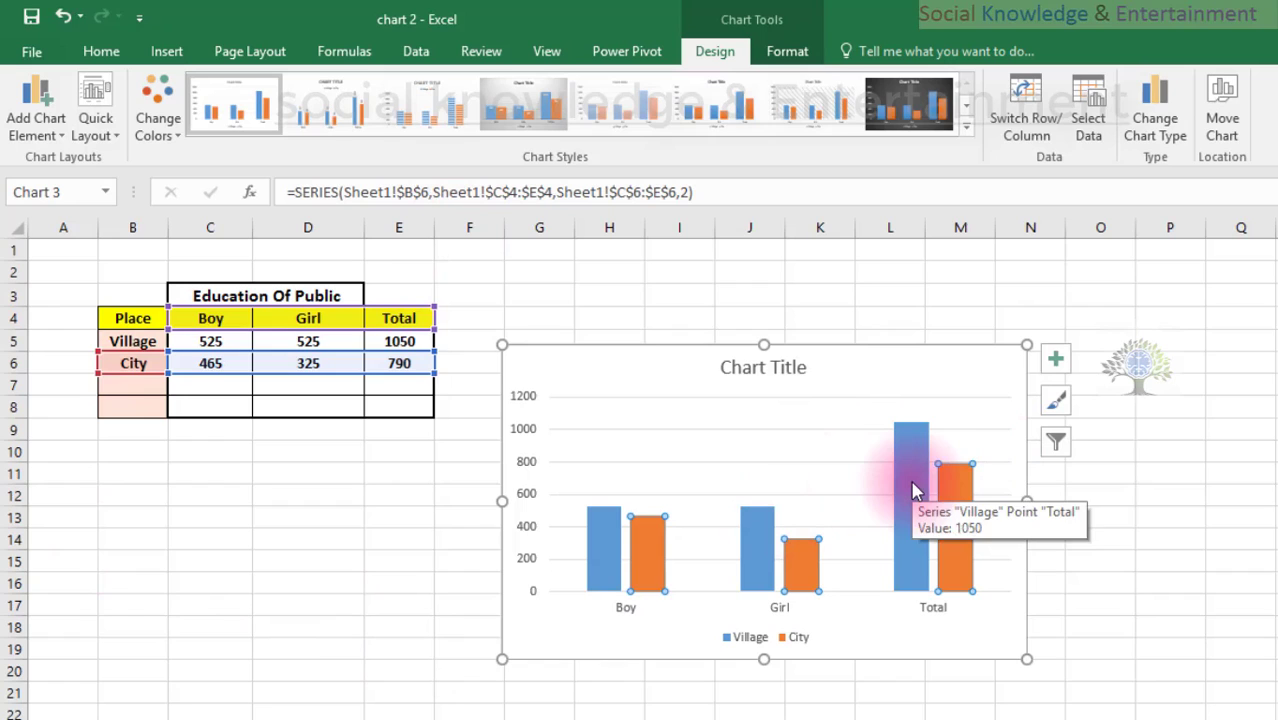
pyautogui.click(913, 488)
pyautogui.click(962, 500)
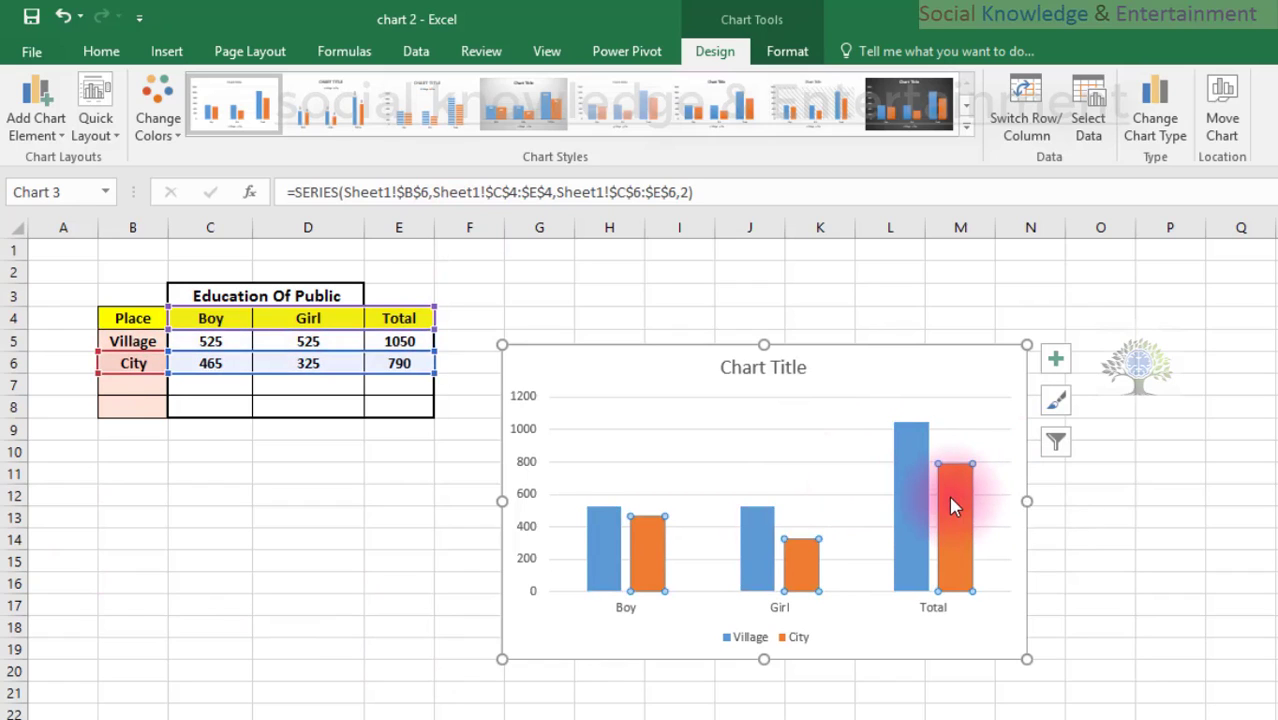
pyautogui.click(984, 500)
pyautogui.click(922, 500)
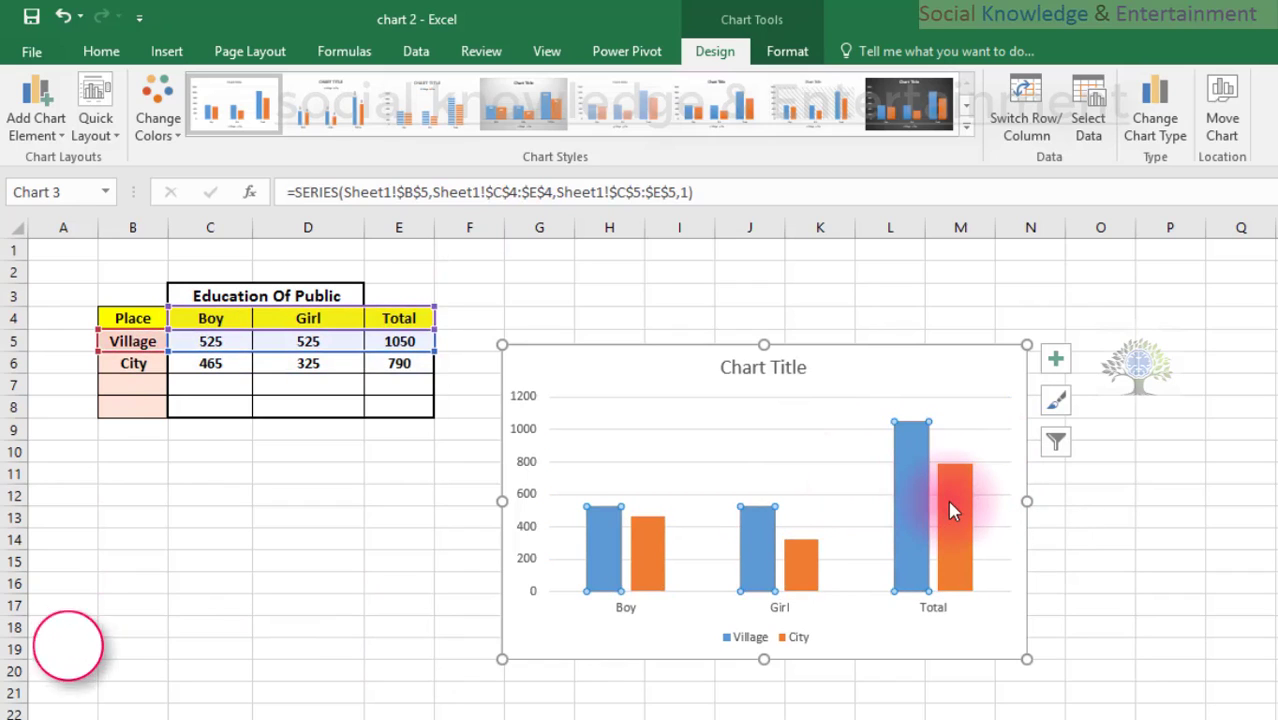
pyautogui.click(951, 508)
pyautogui.click(920, 500)
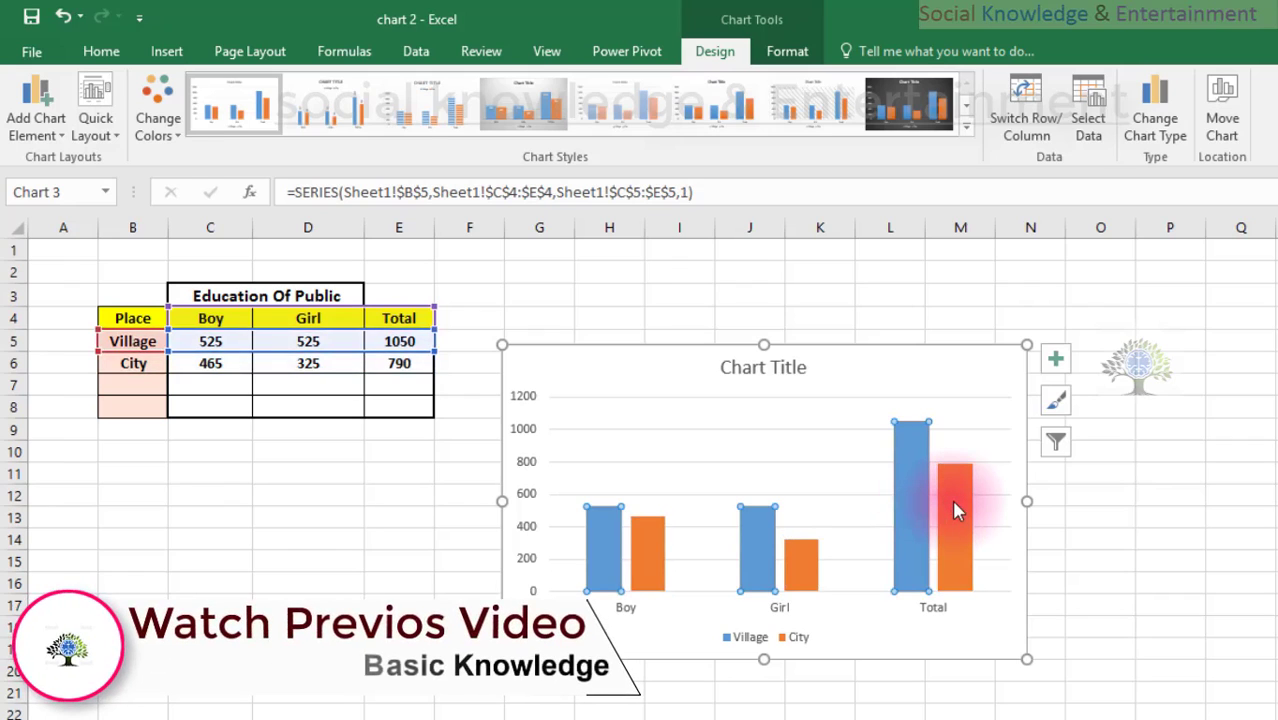
pyautogui.click(955, 510)
pyautogui.click(888, 507)
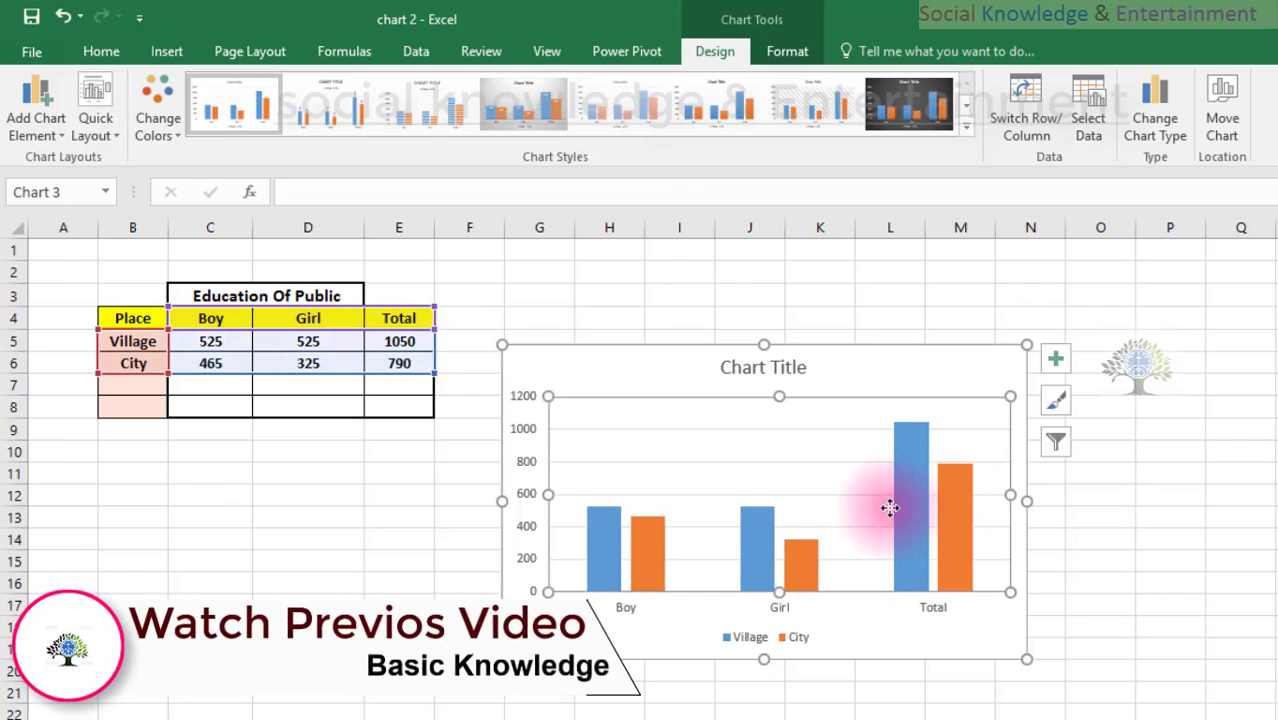
# Compare the Village and City bars in the Total category with the totals in cells E5:E6
pyautogui.click(910, 515)
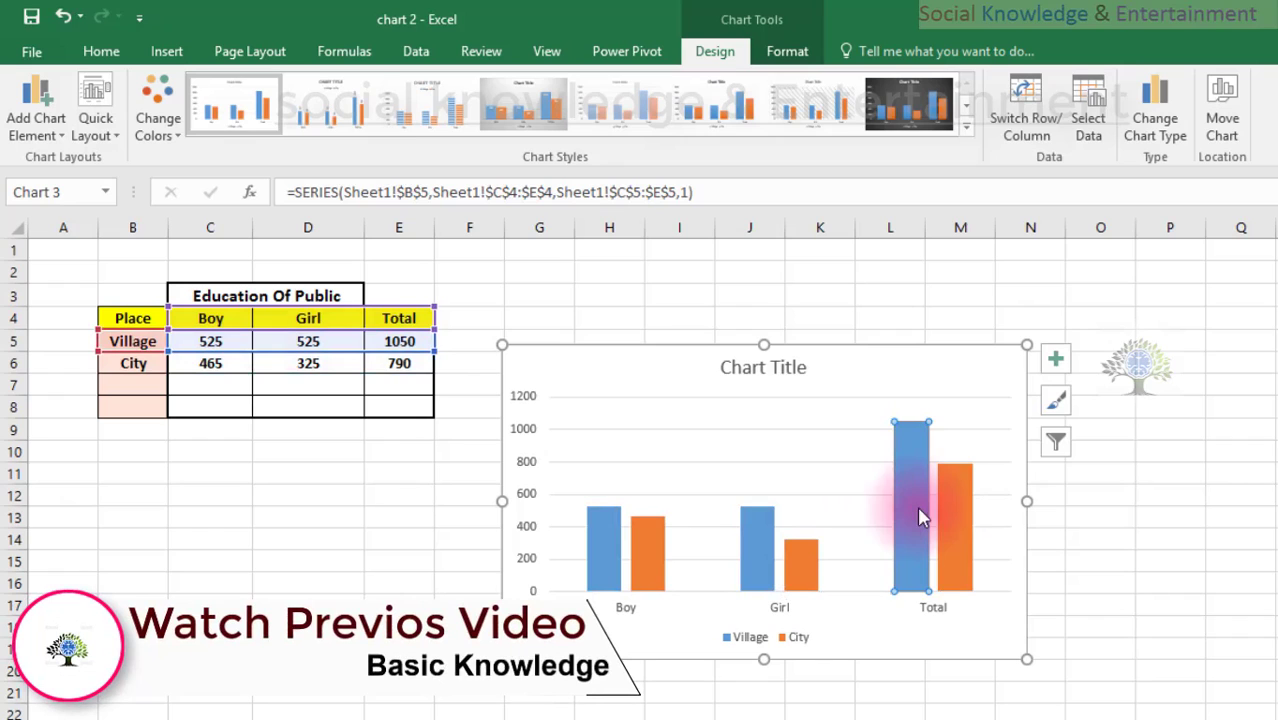
pyautogui.click(930, 510)
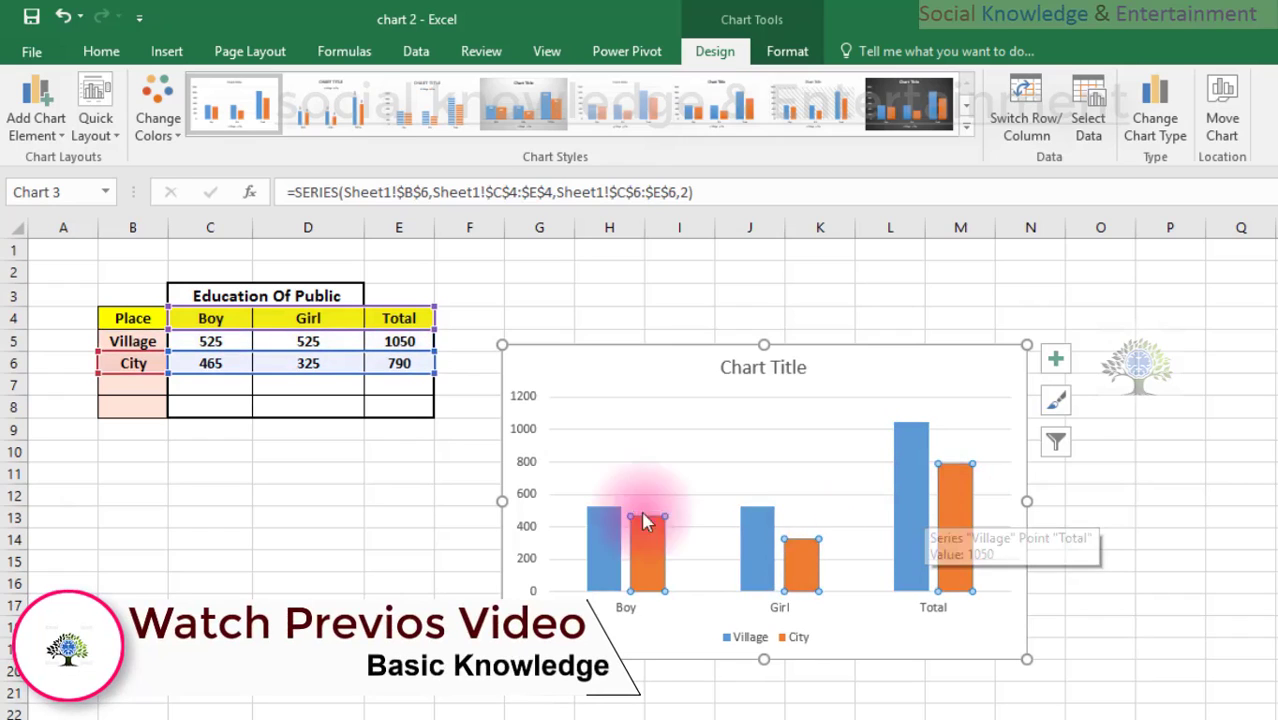
pyautogui.click(395, 342)
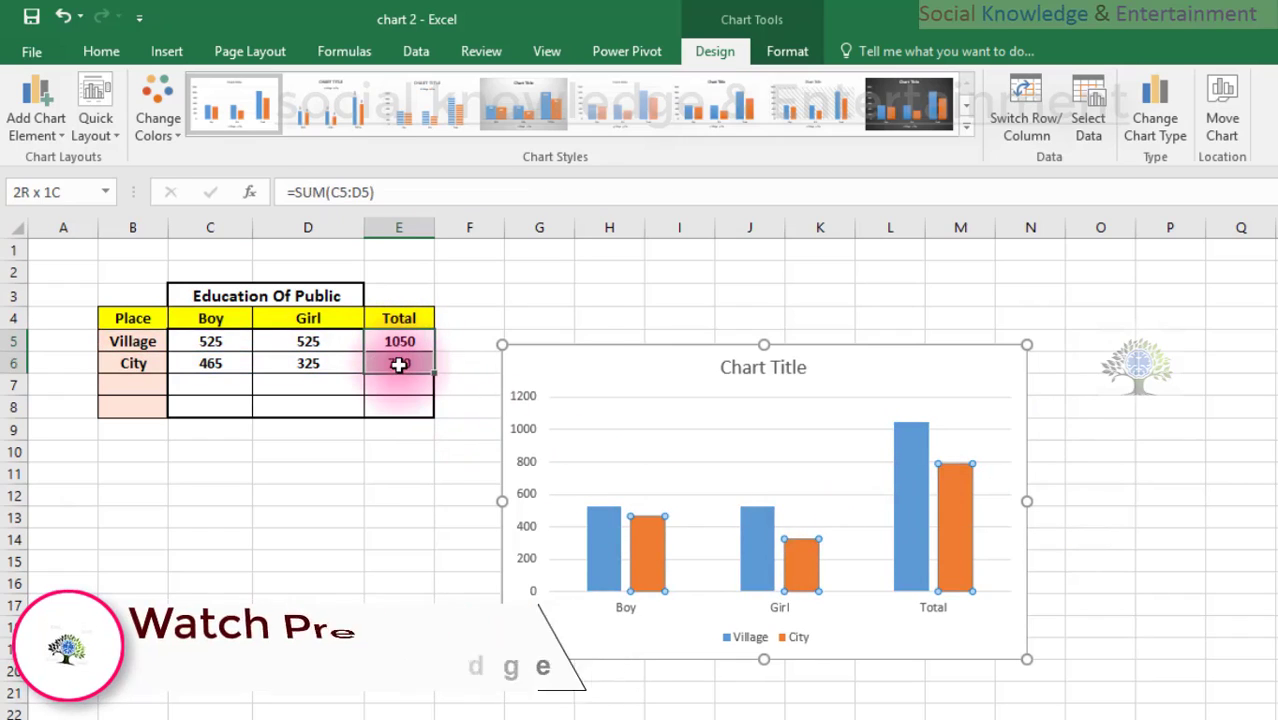
pyautogui.click(930, 530)
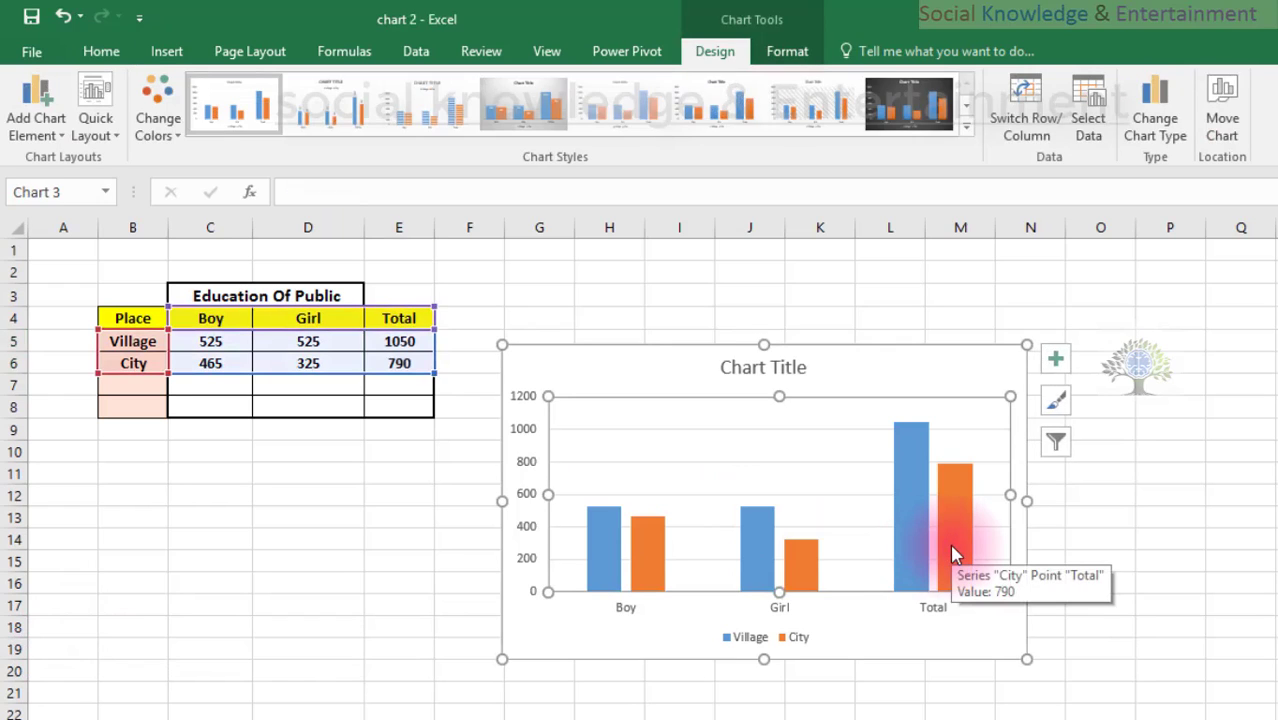
pyautogui.click(1072, 618)
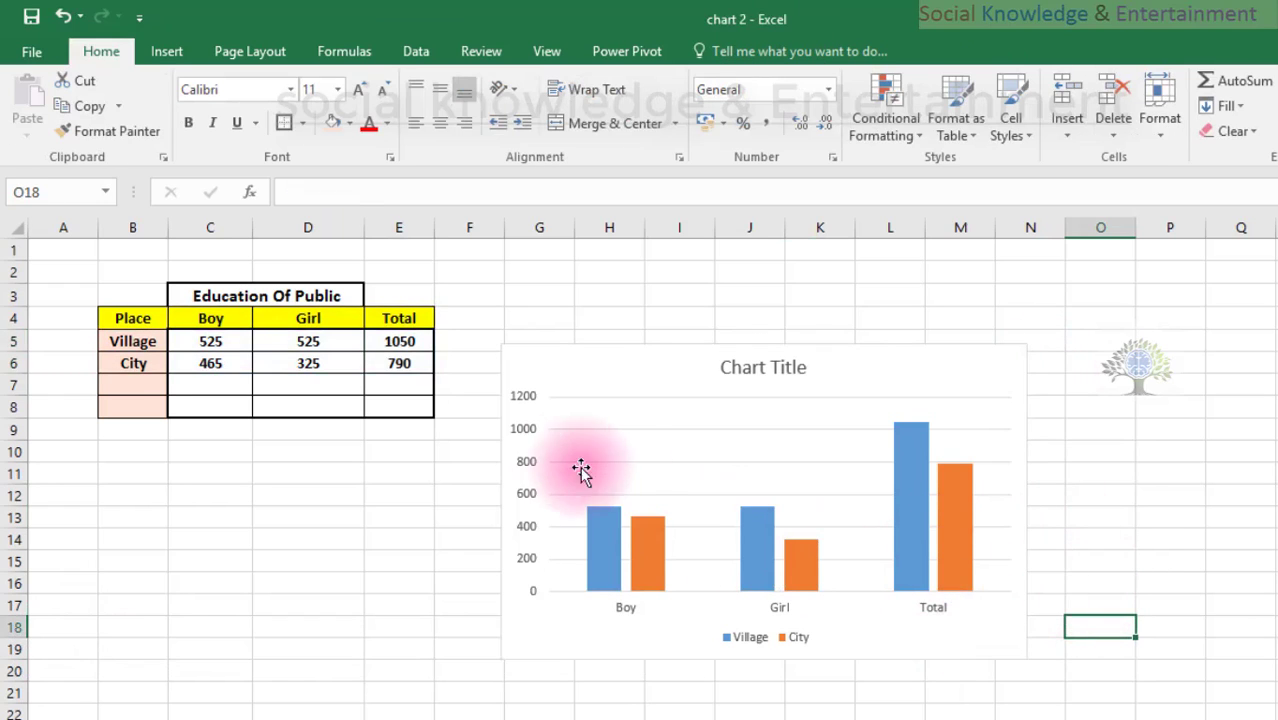
# Select the chart's vertical axis and look through the available chart styles
pyautogui.click(548, 445)
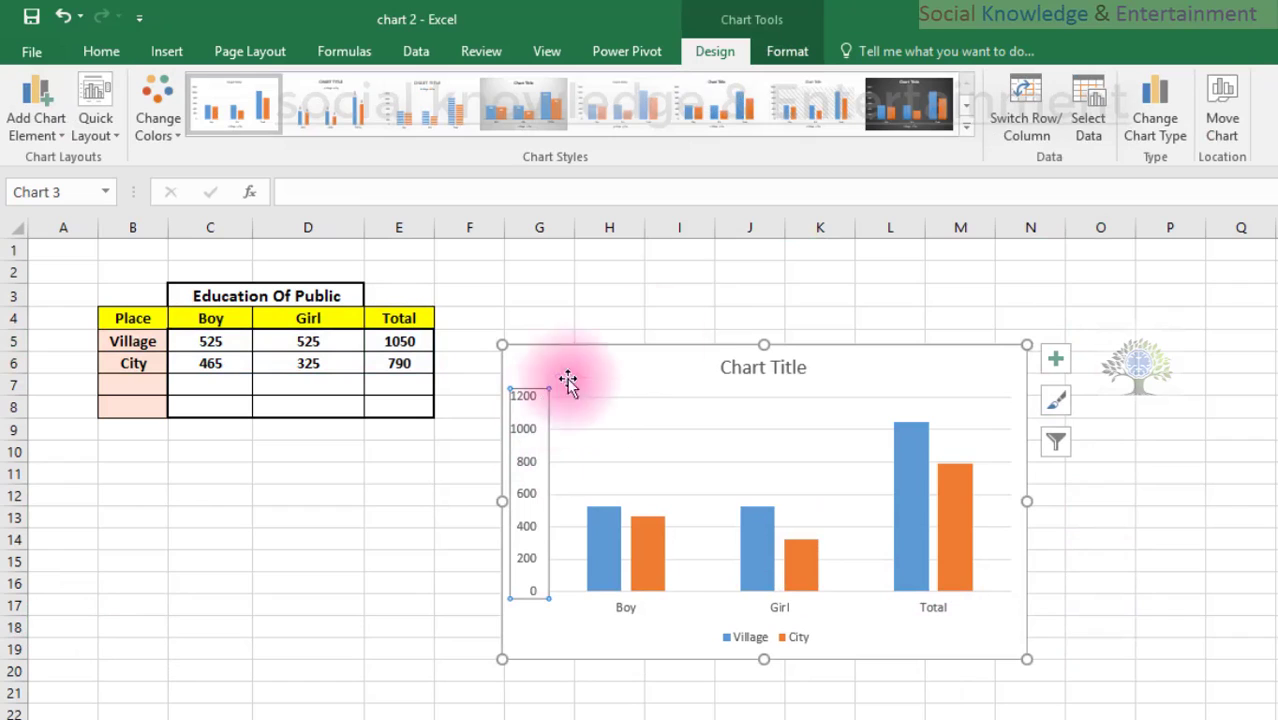
pyautogui.click(922, 108)
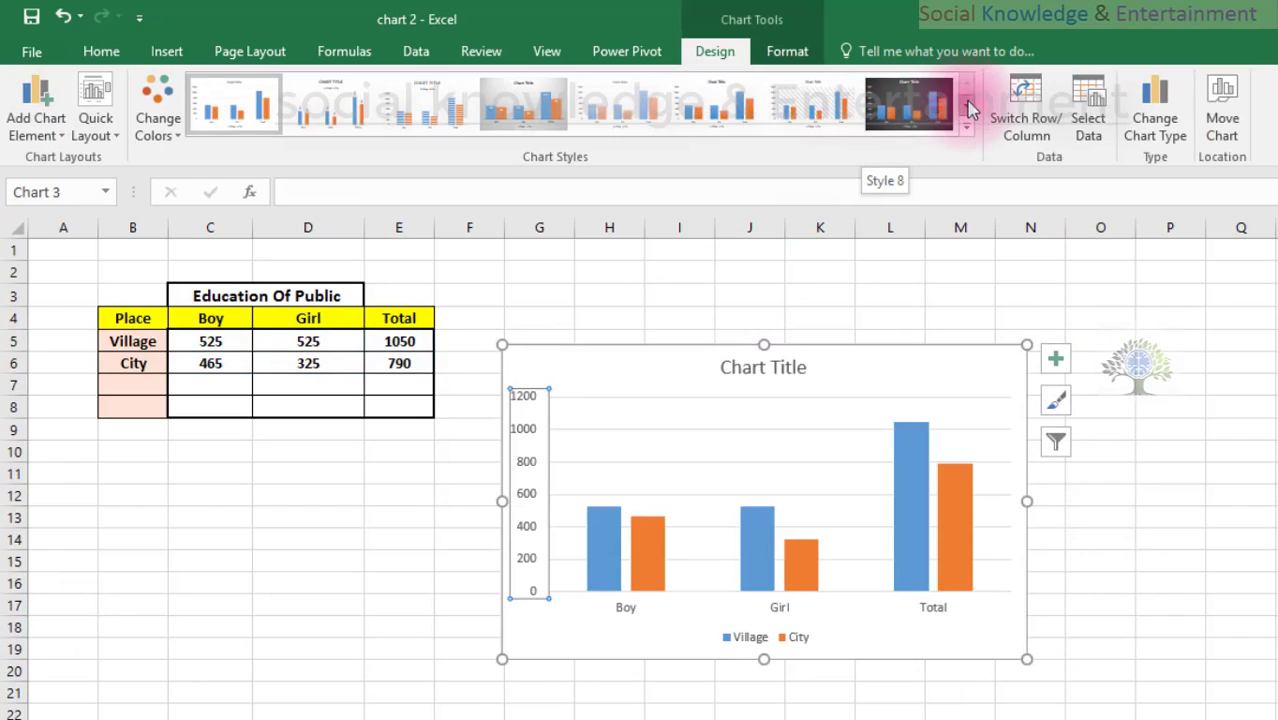
pyautogui.click(967, 105)
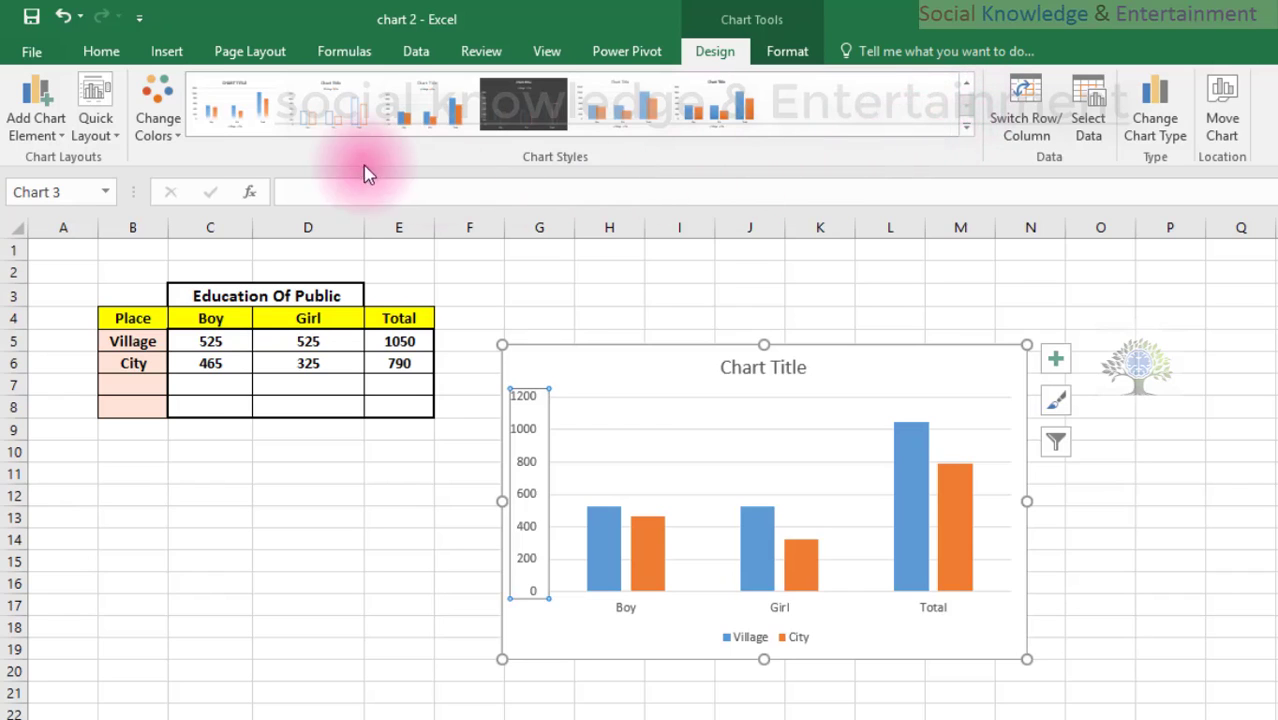
# Add a series to the chart's data source with its name taken from cells B5:B6
pyautogui.click(1088, 112)
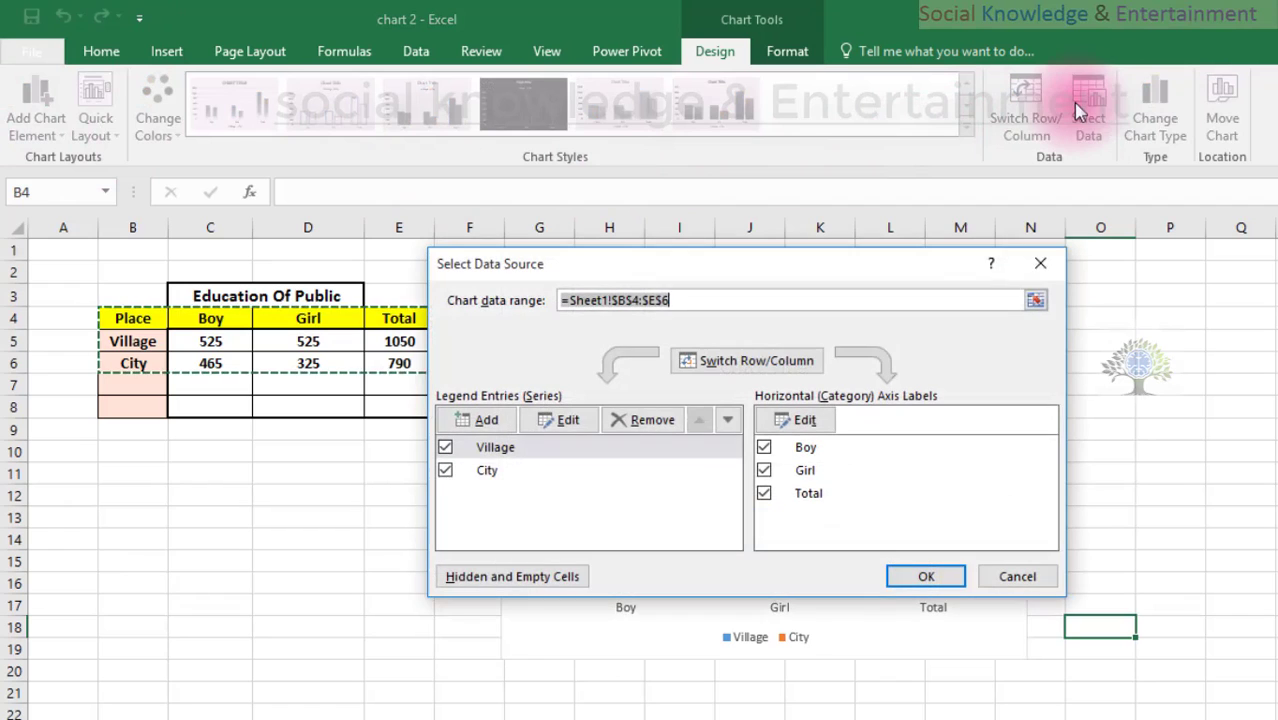
pyautogui.moveTo(738, 271); pyautogui.dragTo(1052, 75)
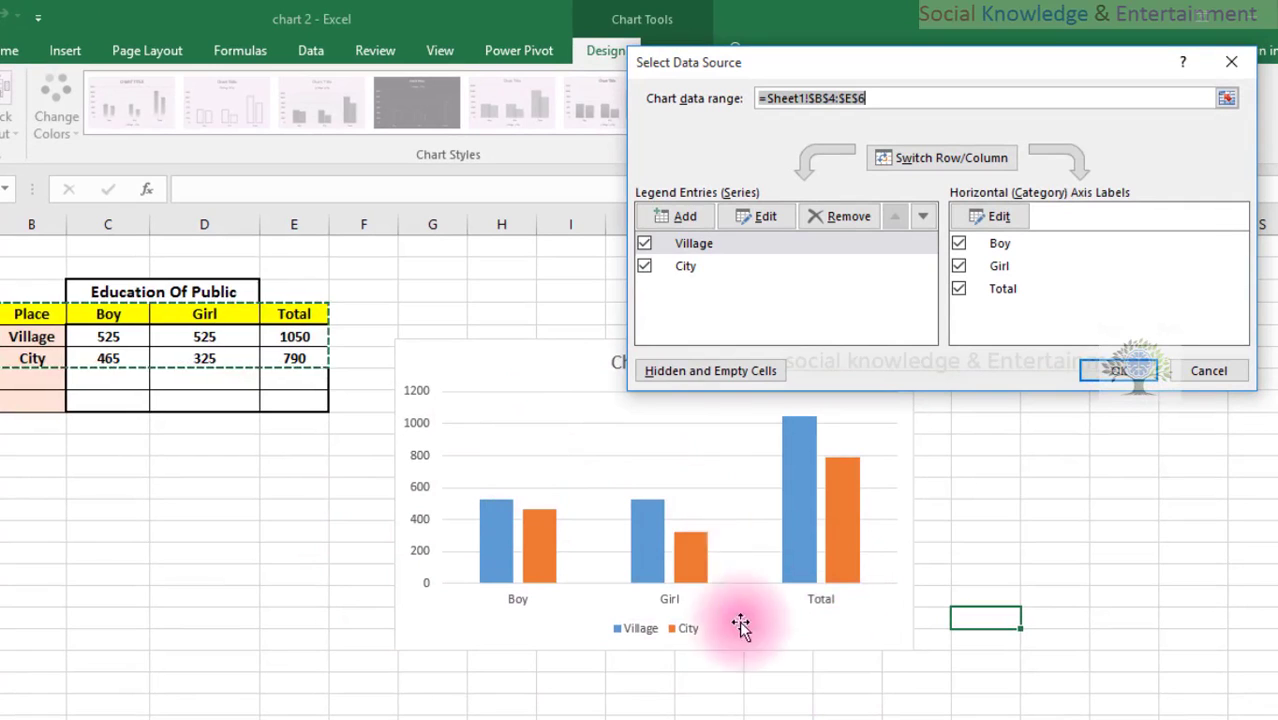
pyautogui.click(662, 218)
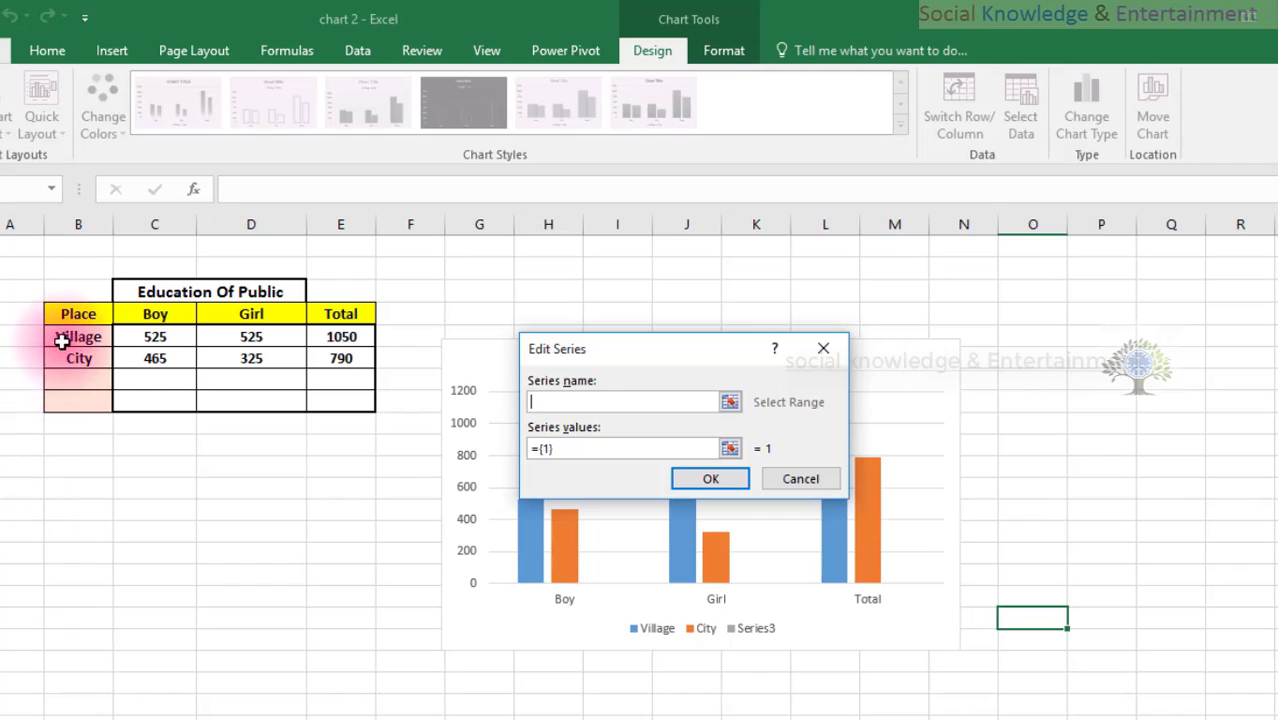
pyautogui.moveTo(62, 340); pyautogui.dragTo(62, 357)
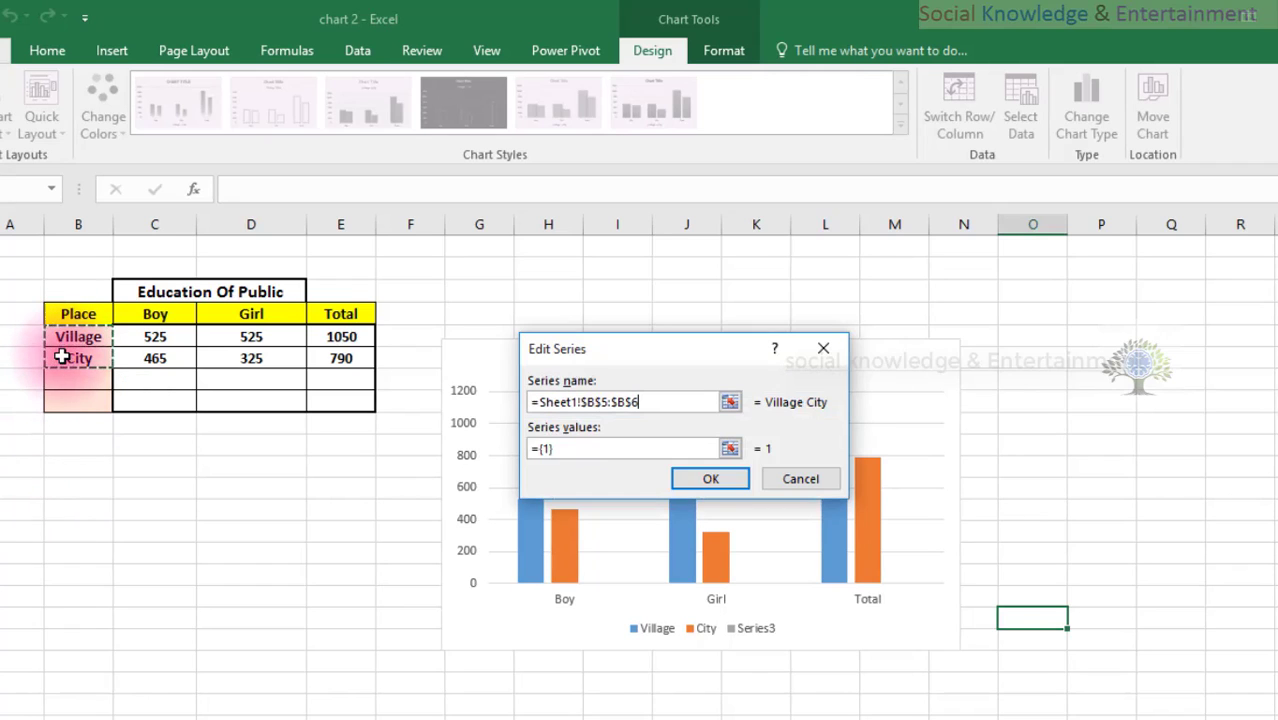
pyautogui.click(712, 480)
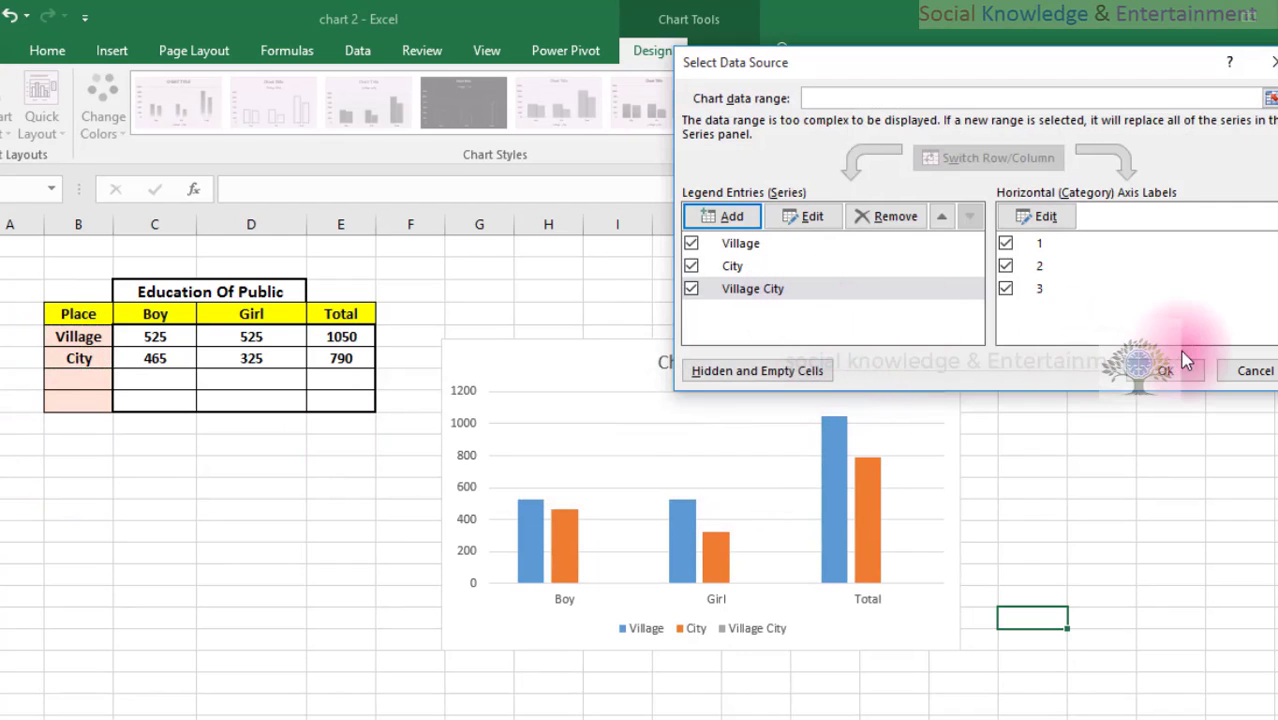
pyautogui.click(1163, 370)
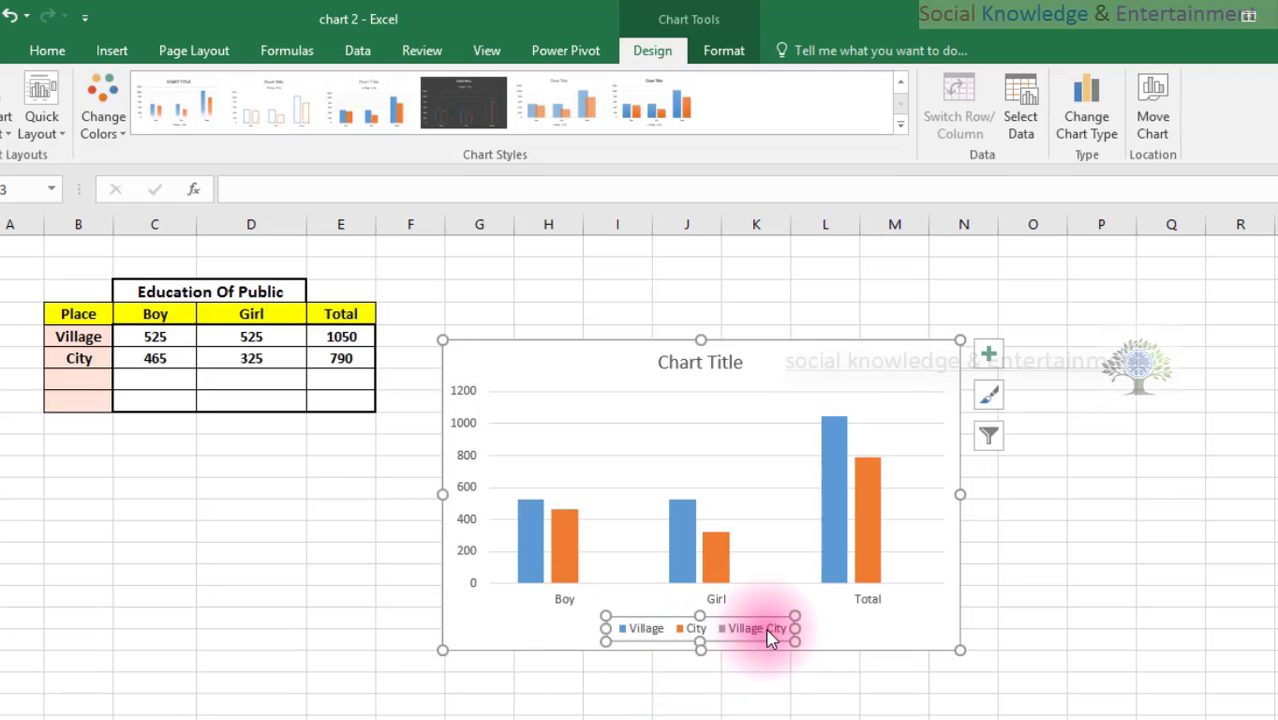
# Remove the Village City, City and Village series from the chart's data source
pyautogui.click(1021, 110)
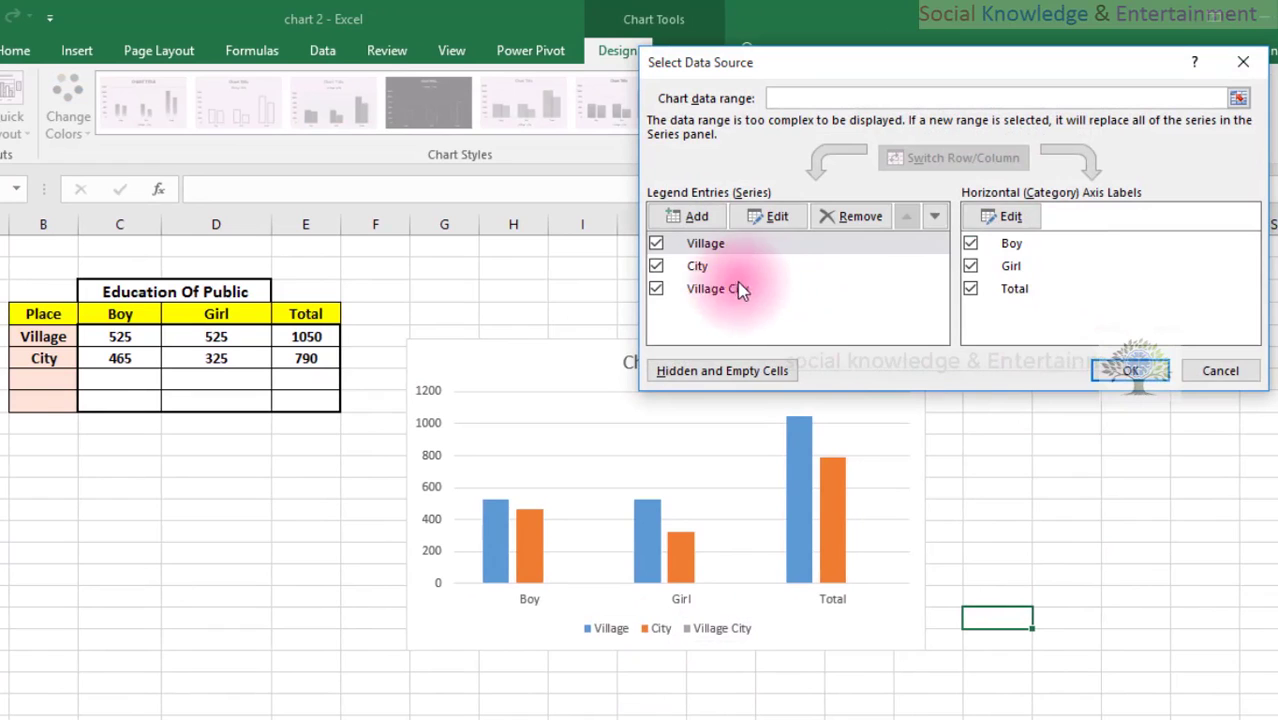
pyautogui.click(745, 288)
pyautogui.click(820, 216)
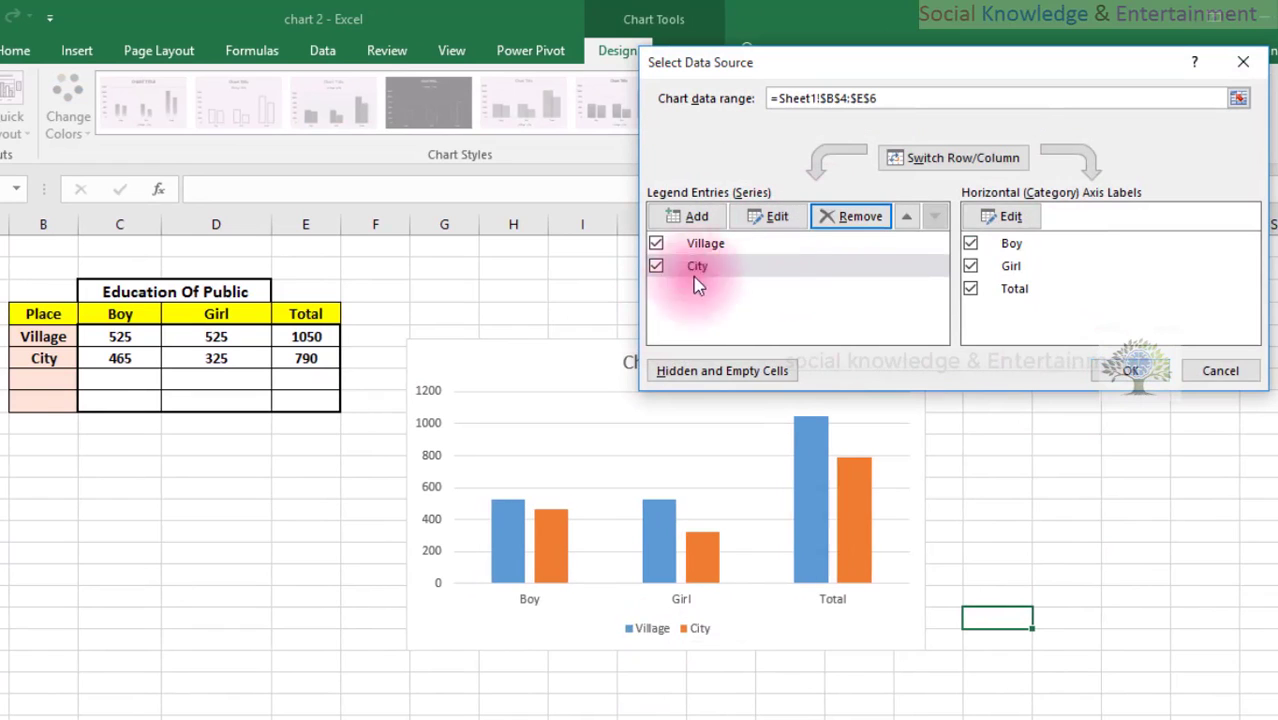
pyautogui.click(855, 216)
pyautogui.click(843, 214)
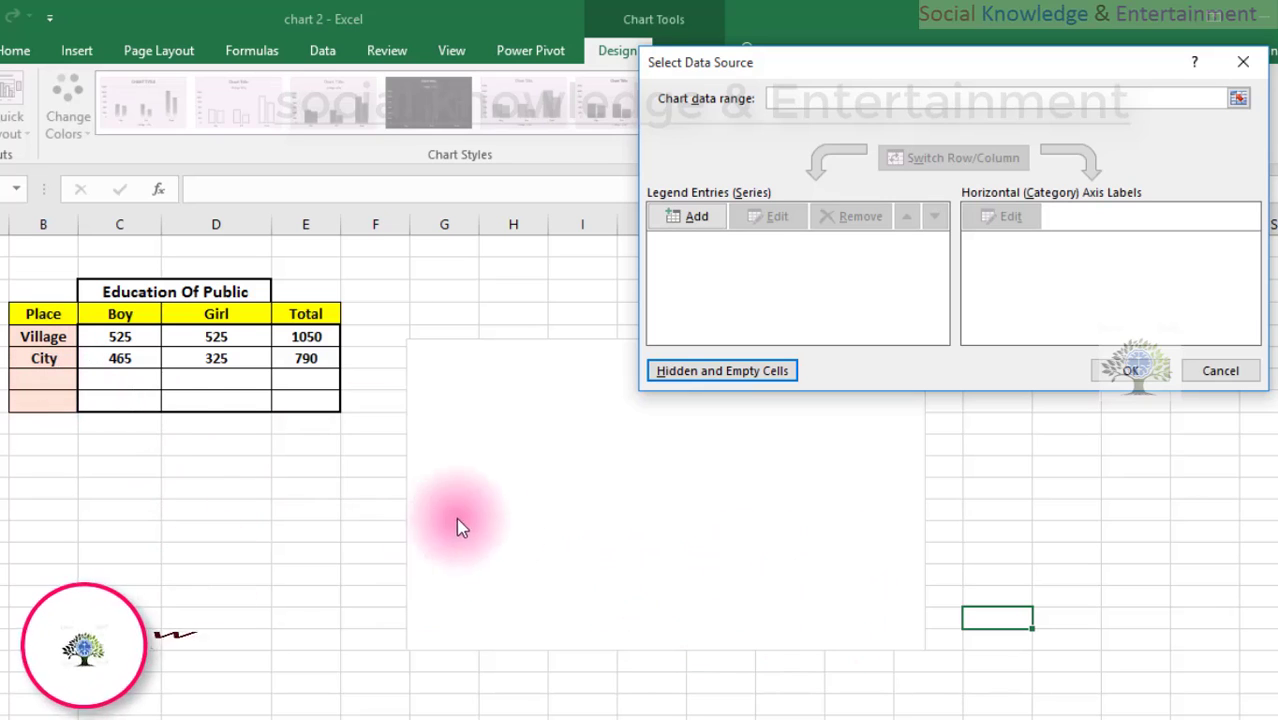
# Try adding a series named from the Boy and Girl headers in C4:D4, and remove it again
pyautogui.click(664, 217)
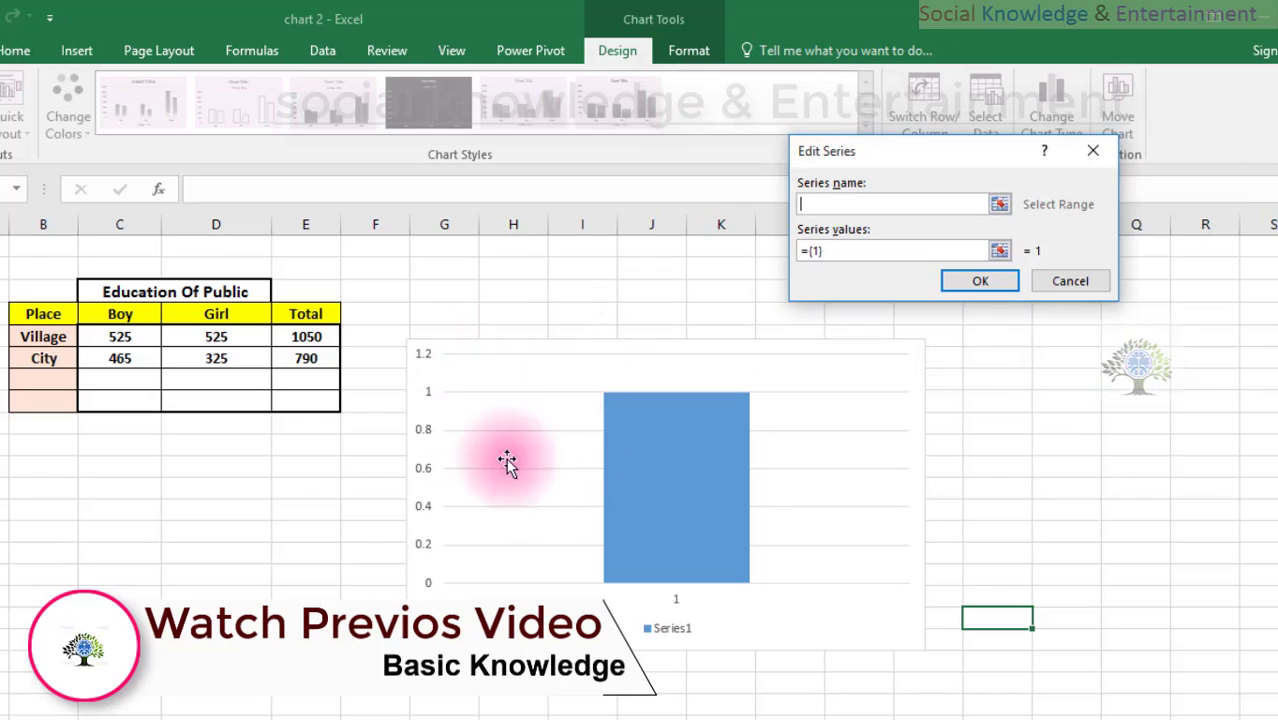
pyautogui.click(103, 316)
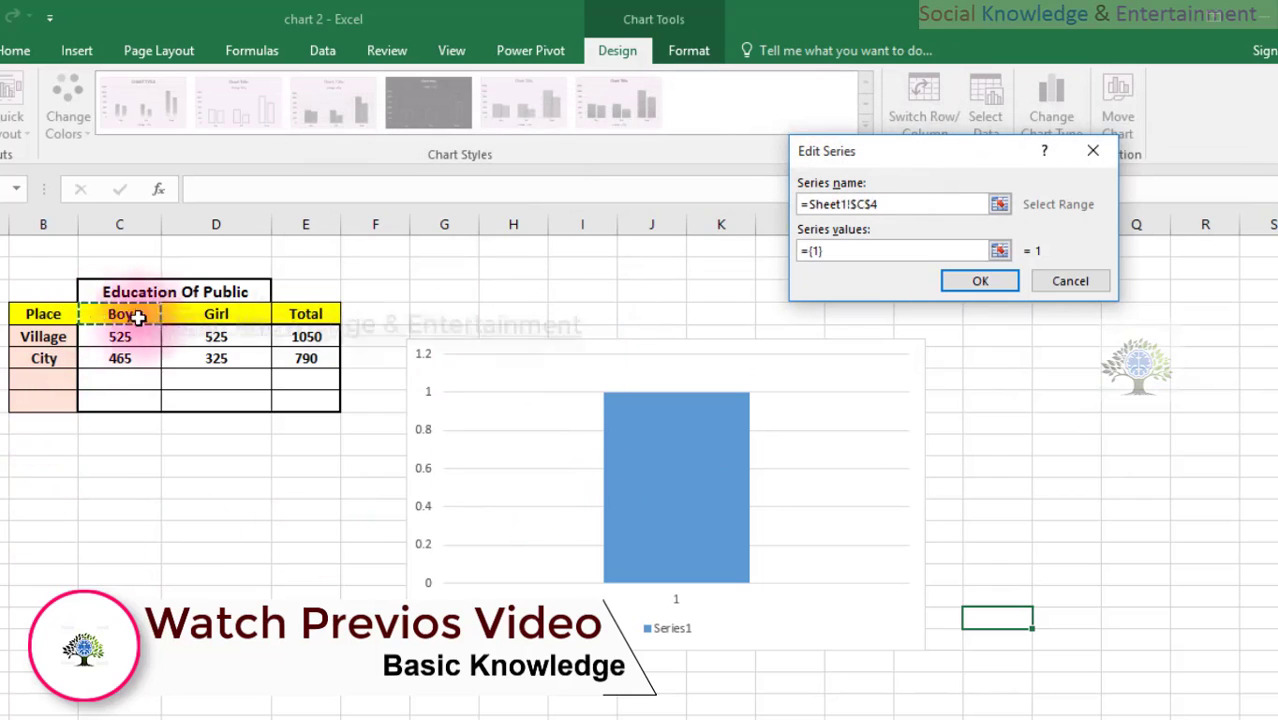
pyautogui.moveTo(140, 315); pyautogui.dragTo(185, 314)
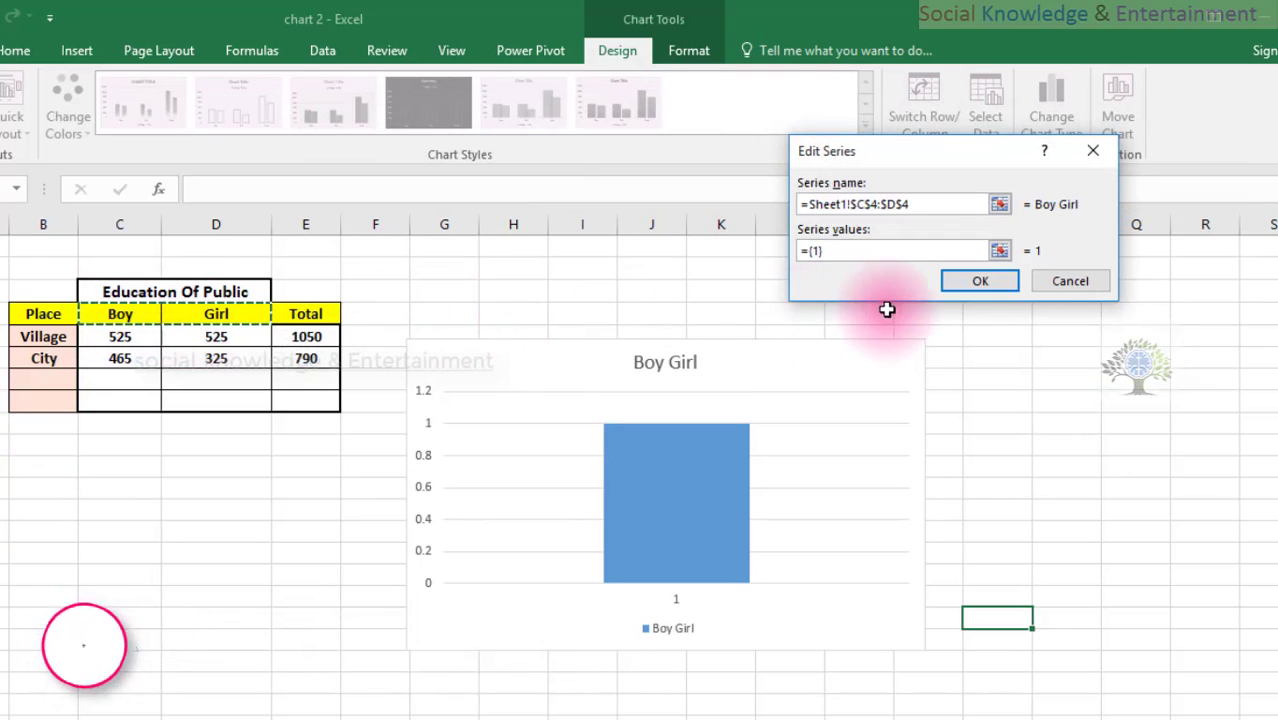
pyautogui.click(965, 283)
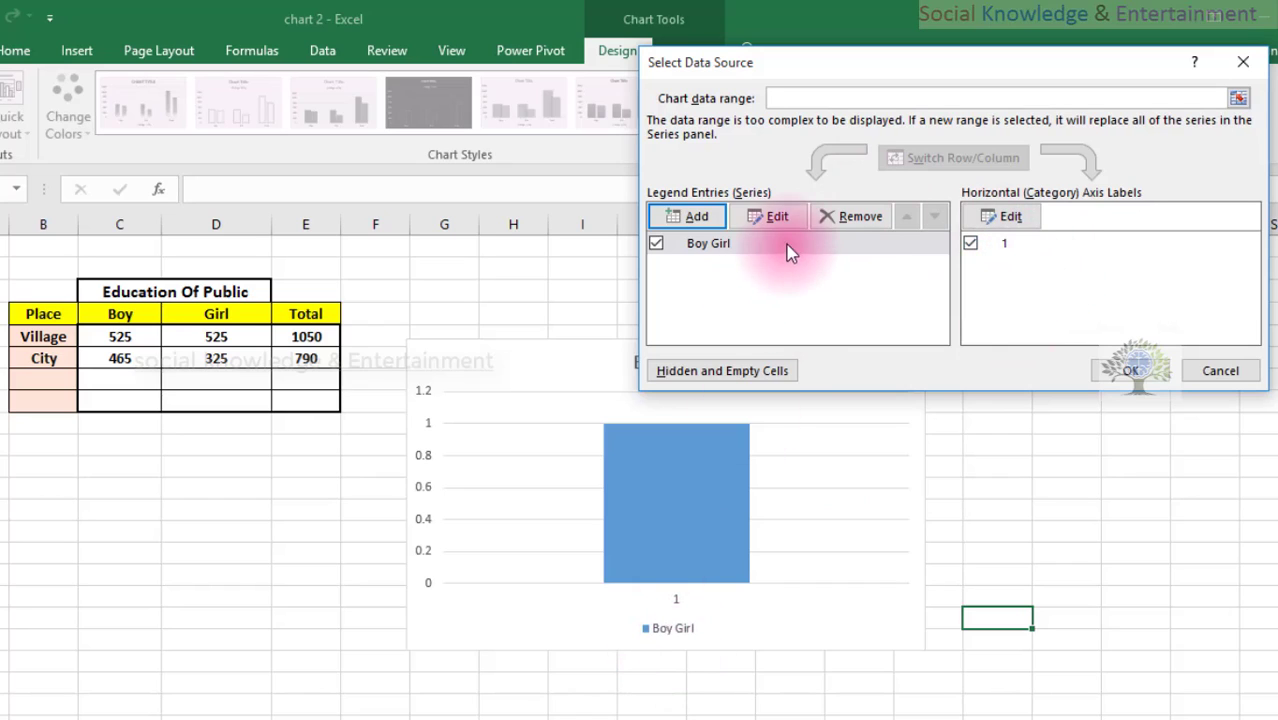
pyautogui.click(830, 217)
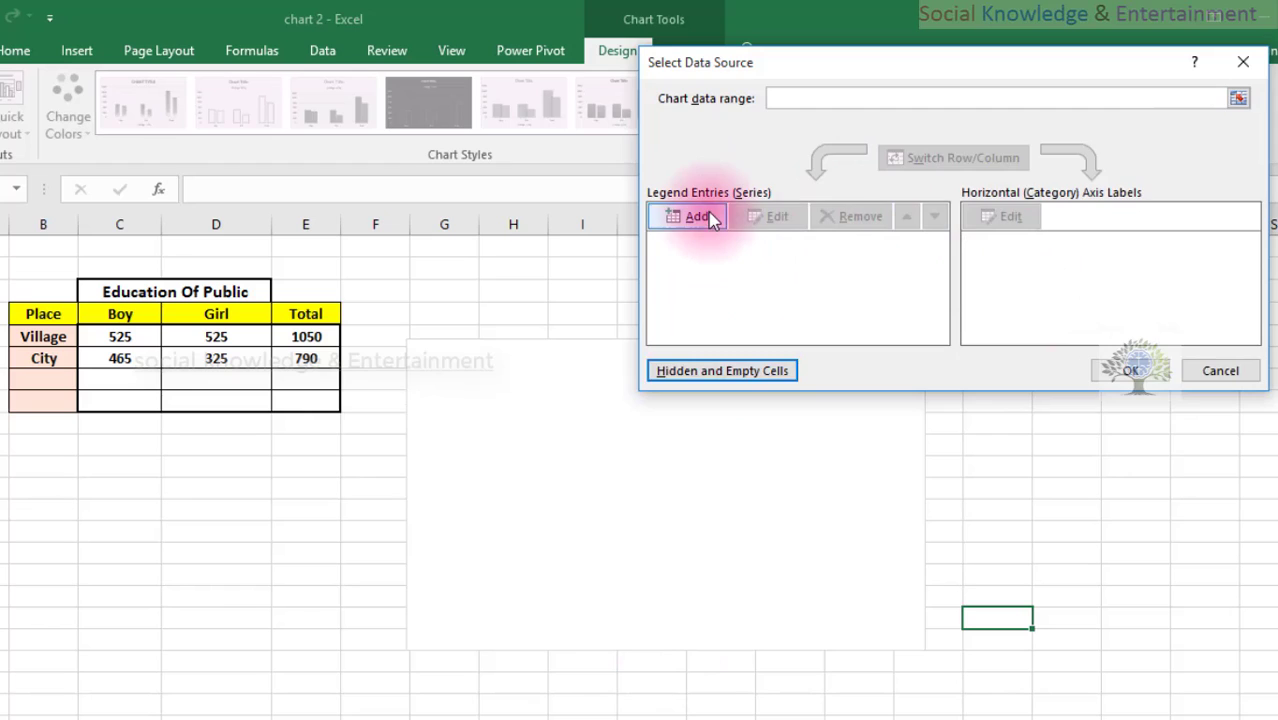
# Add separate series named from the Boy and Girl headers and set the horizontal axis label range to cell B5
pyautogui.click(698, 217)
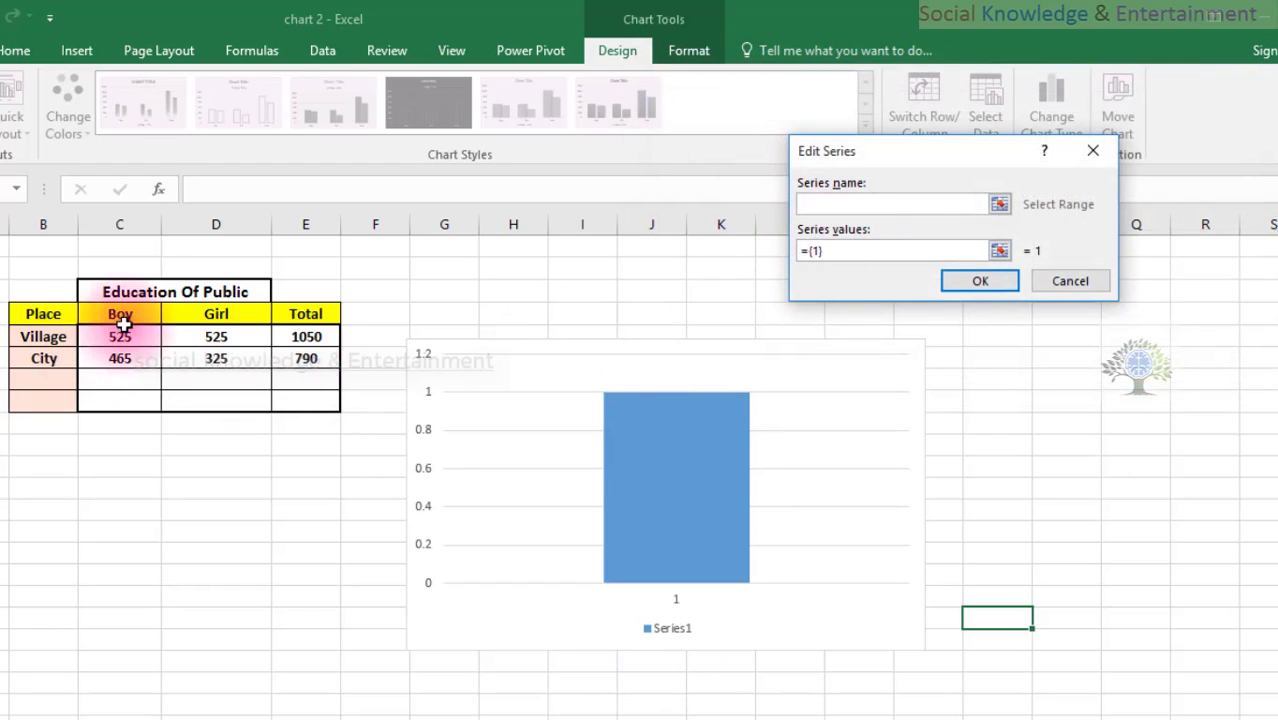
pyautogui.click(964, 284)
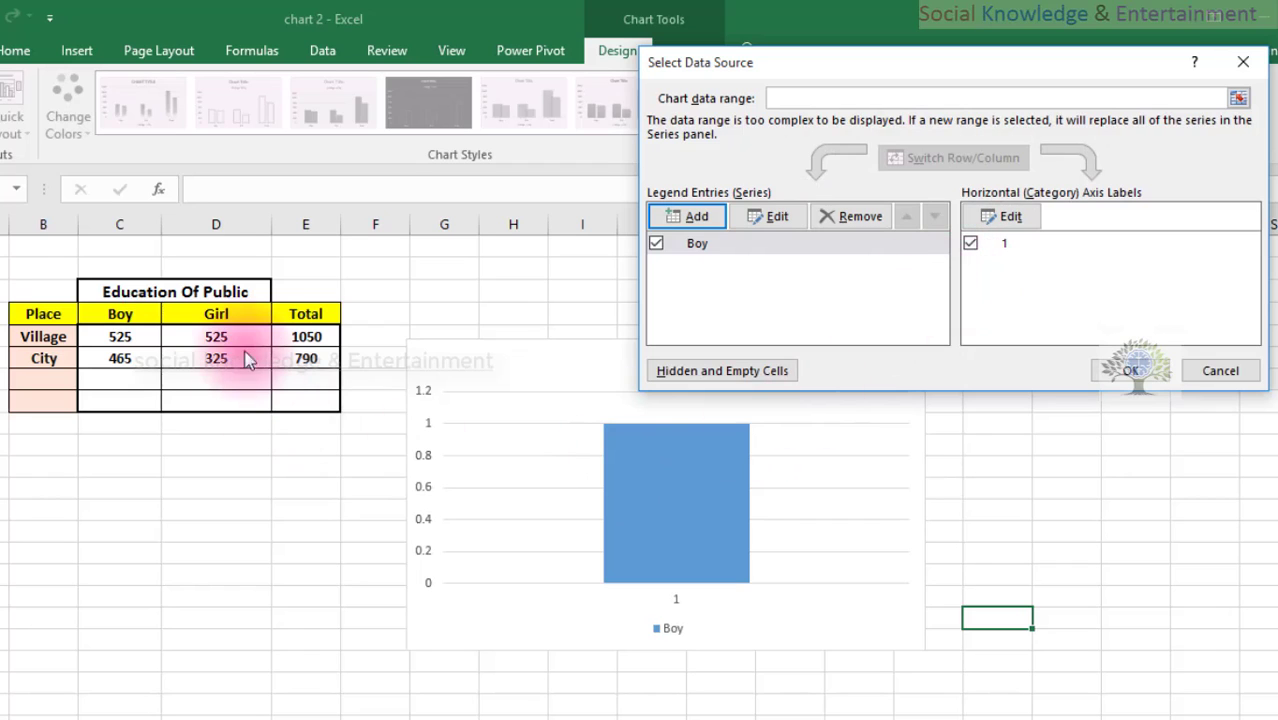
pyautogui.click(688, 217)
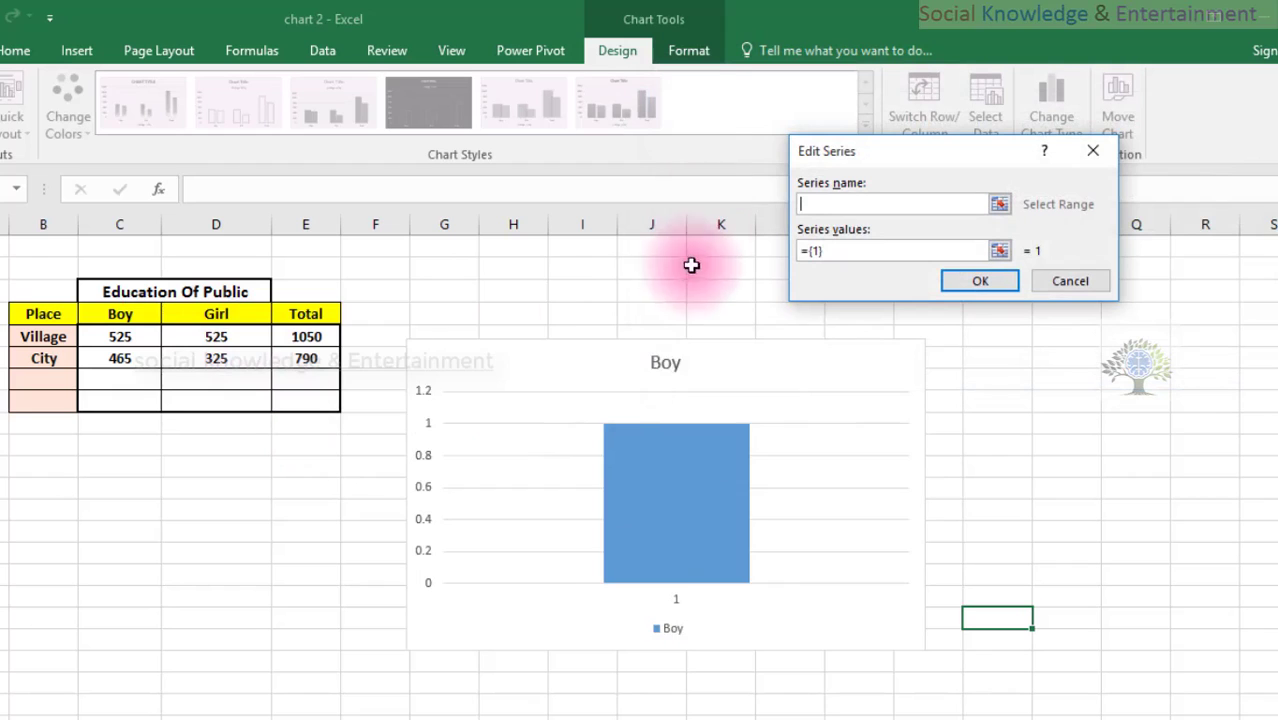
pyautogui.click(220, 316)
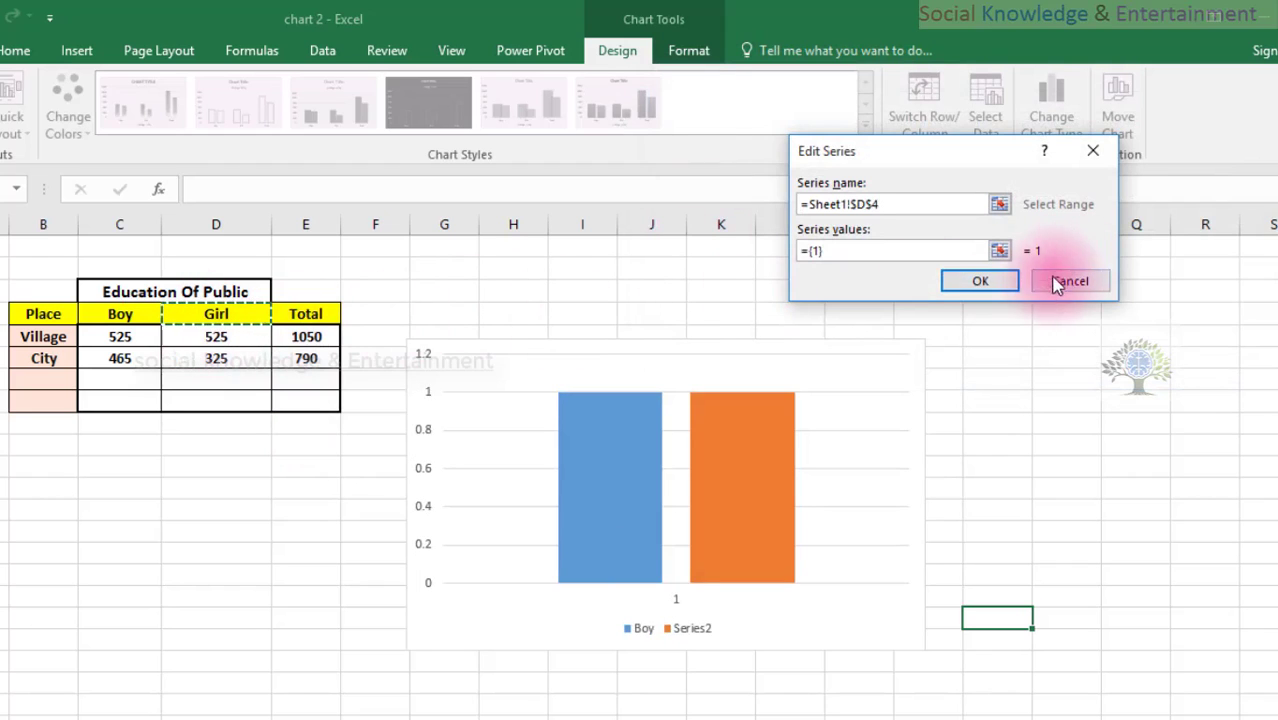
pyautogui.click(980, 282)
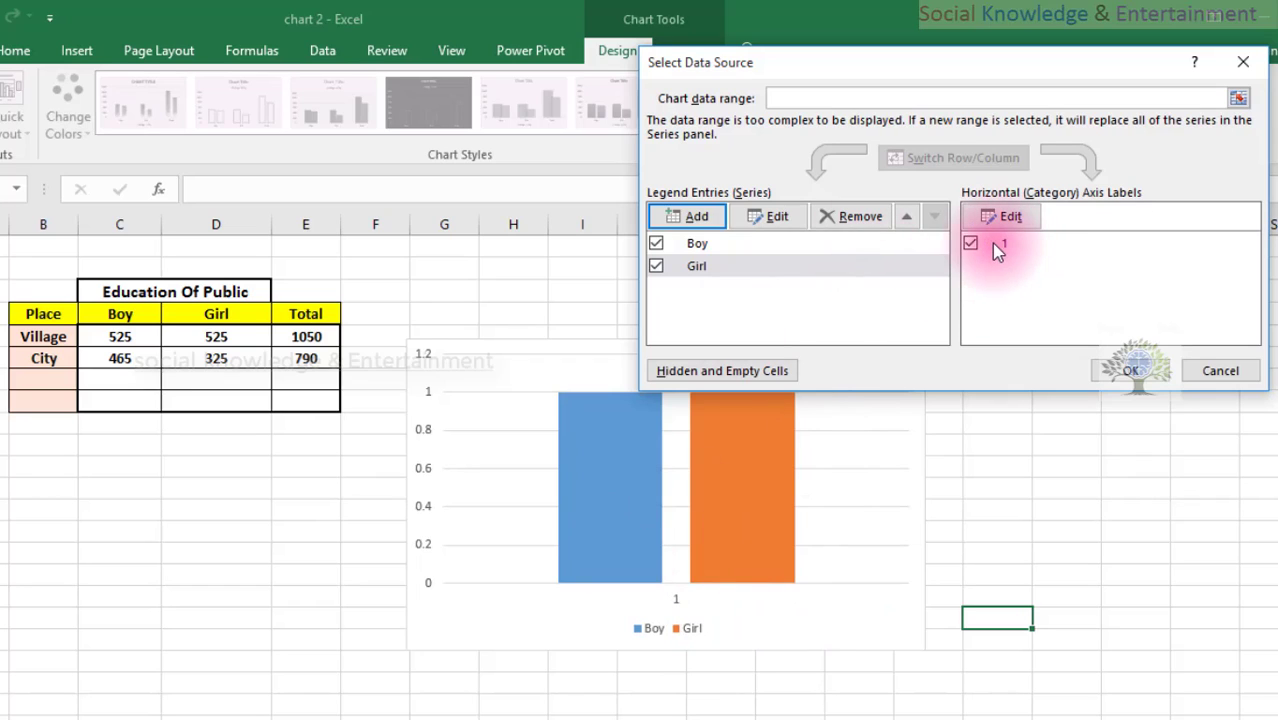
pyautogui.click(1008, 218)
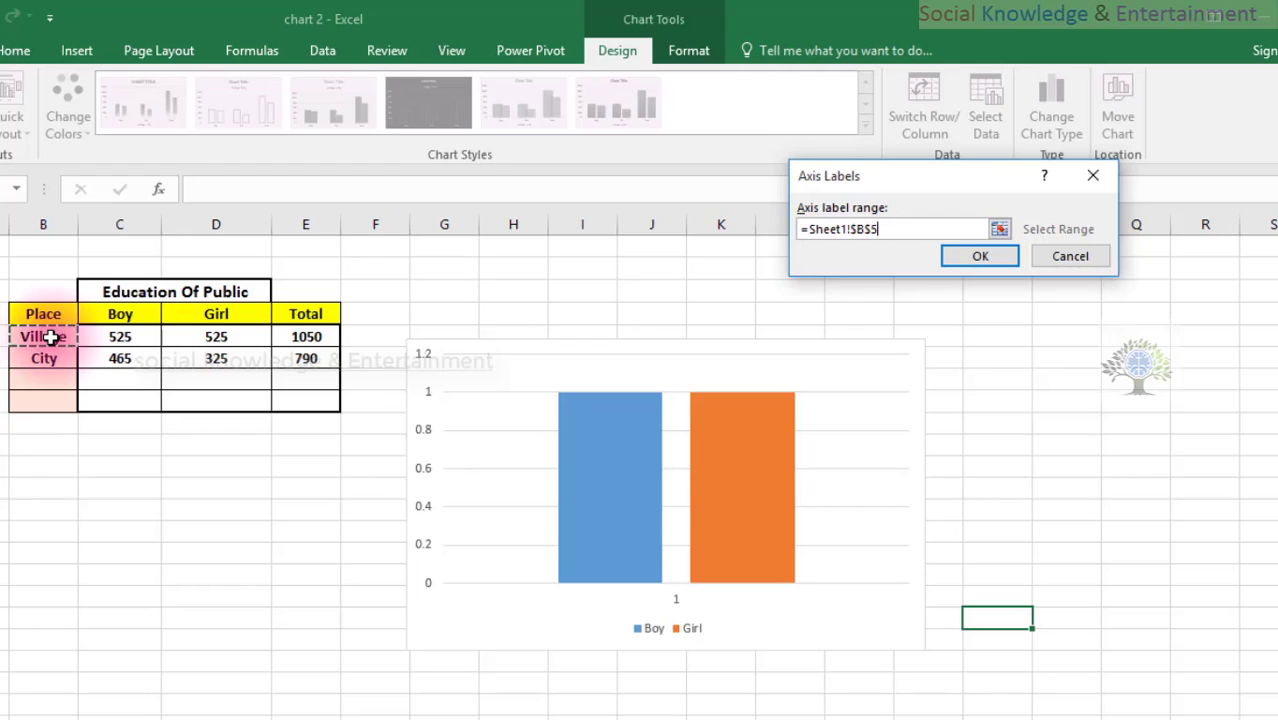
pyautogui.click(975, 258)
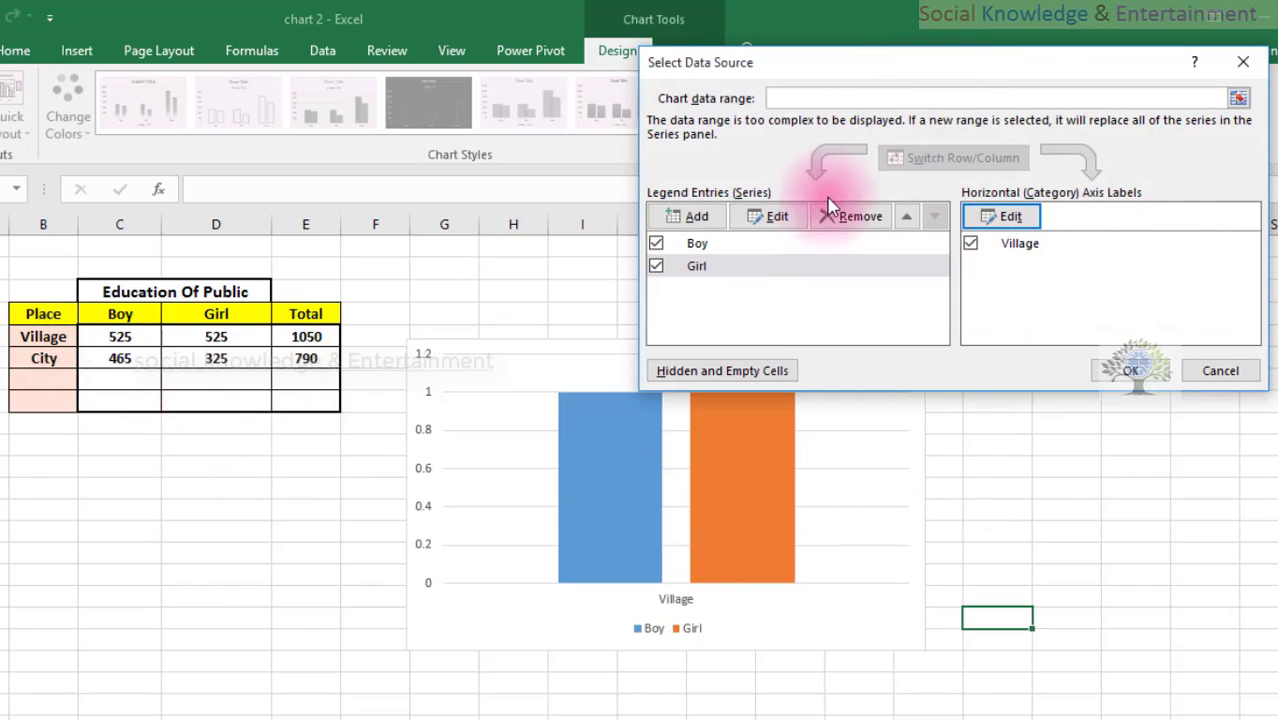
# Try adding a series named from cells C5:C6, cancel the data source changes and deselect the chart
pyautogui.click(697, 217)
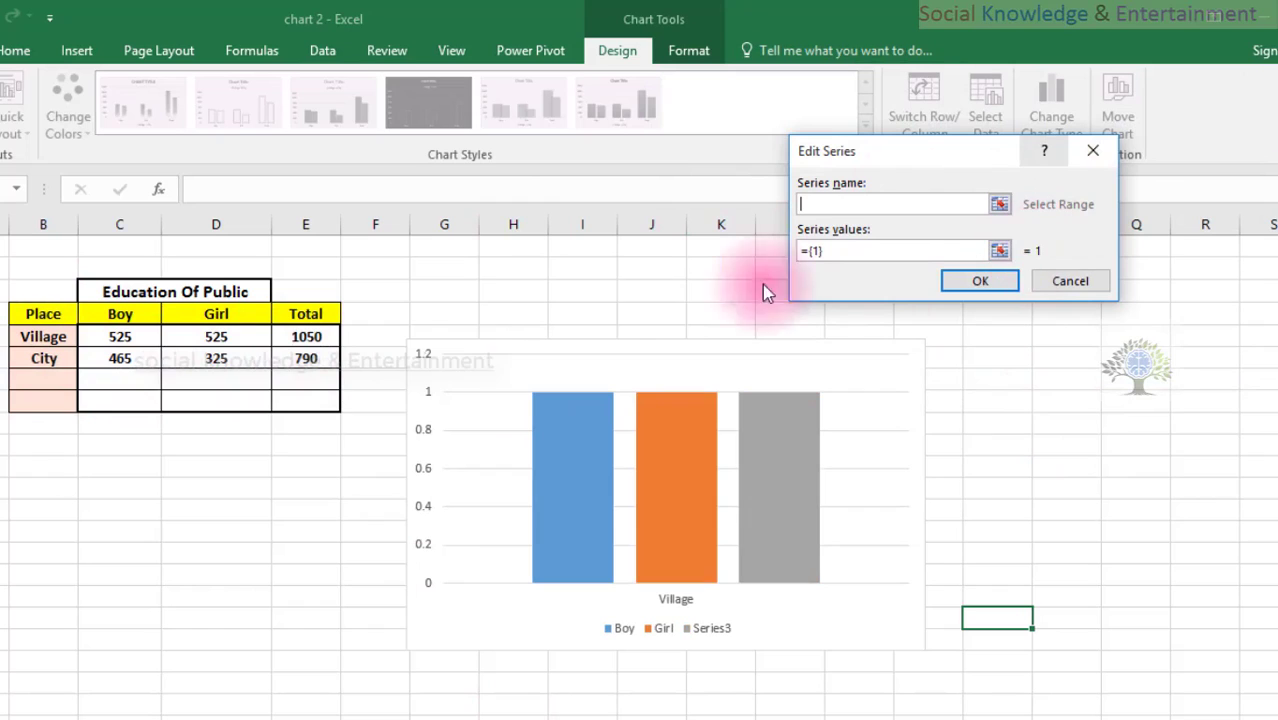
pyautogui.click(106, 339)
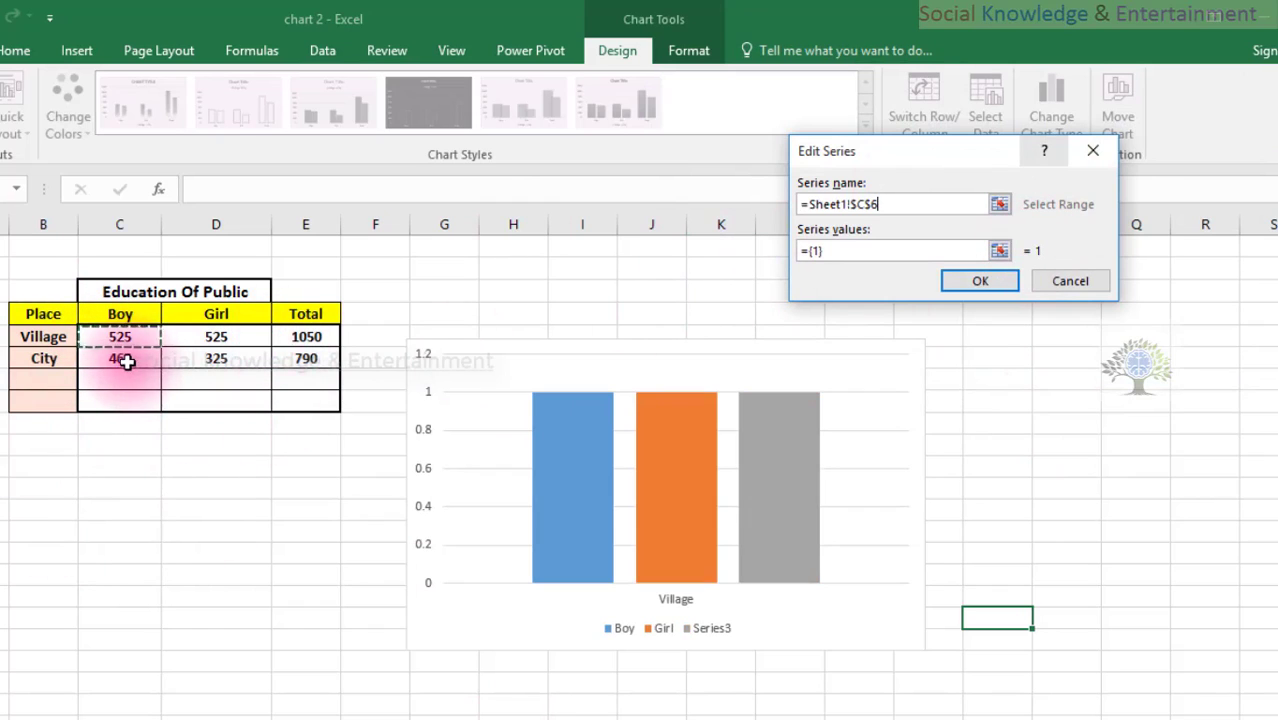
pyautogui.moveTo(120, 334); pyautogui.dragTo(120, 360)
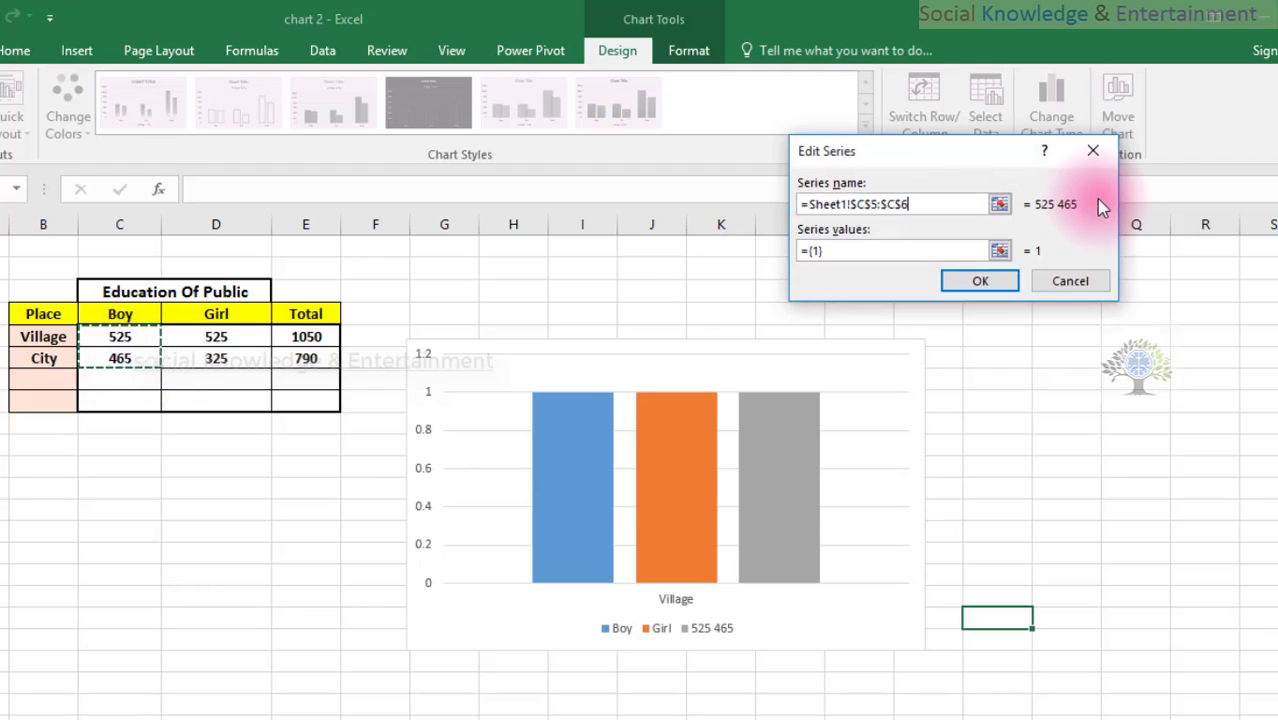
pyautogui.click(1011, 281)
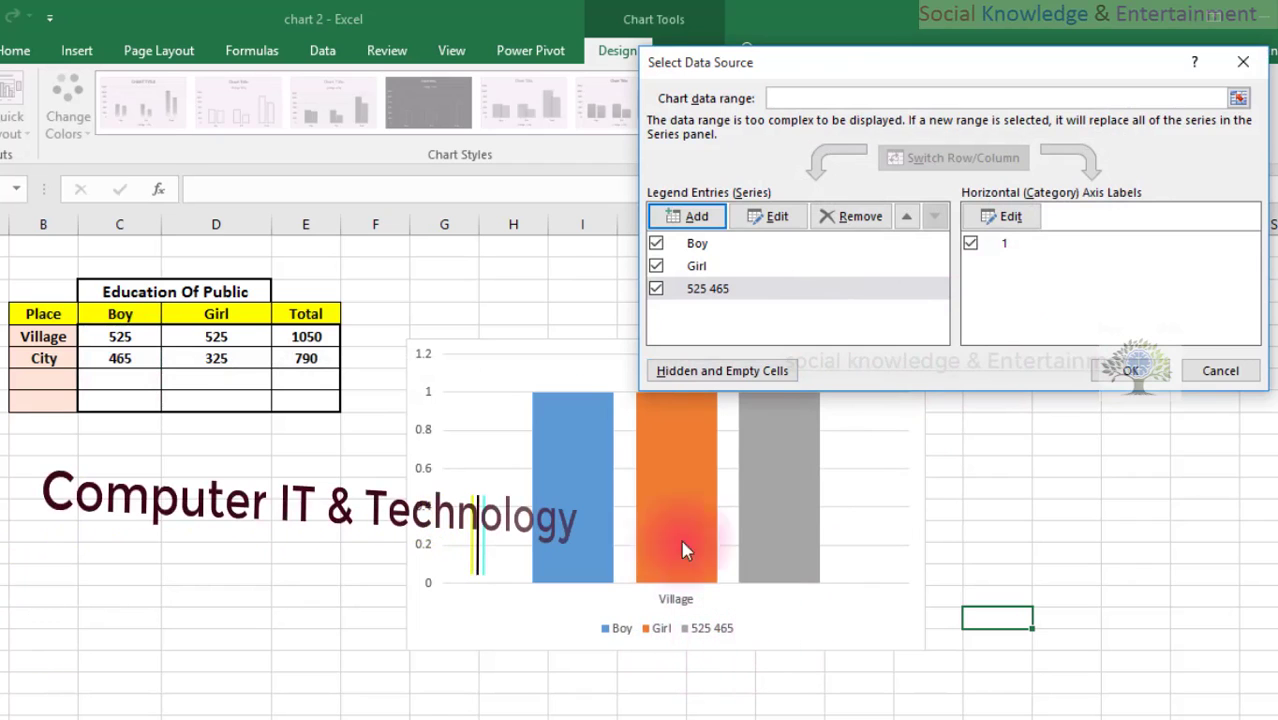
pyautogui.click(1199, 373)
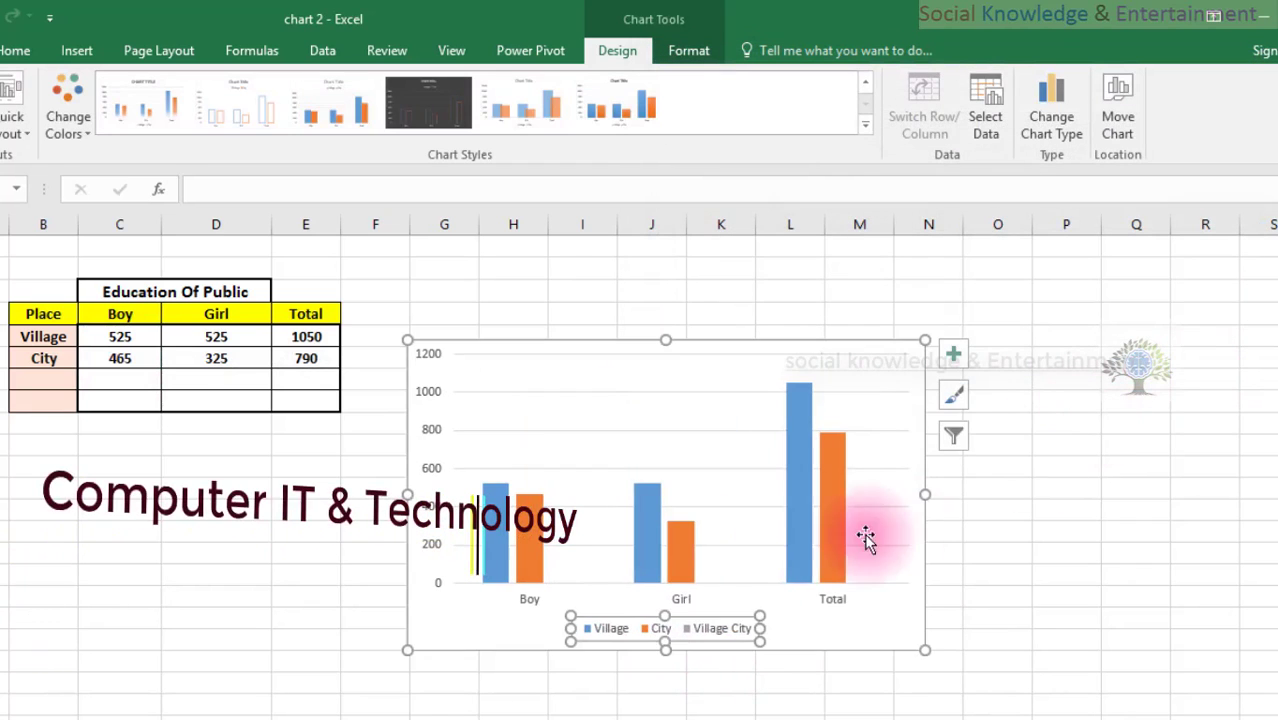
pyautogui.click(1038, 489)
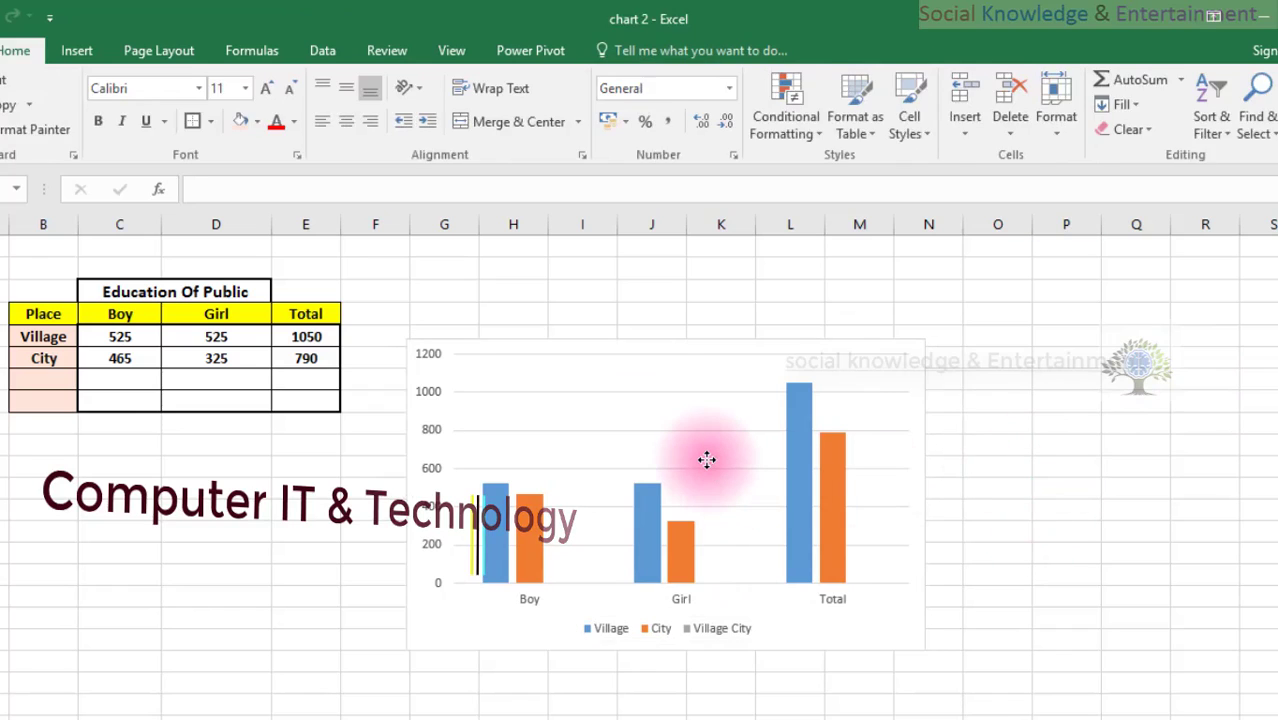
# Open the chart's data source settings and remove the Village City series
pyautogui.click(707, 462)
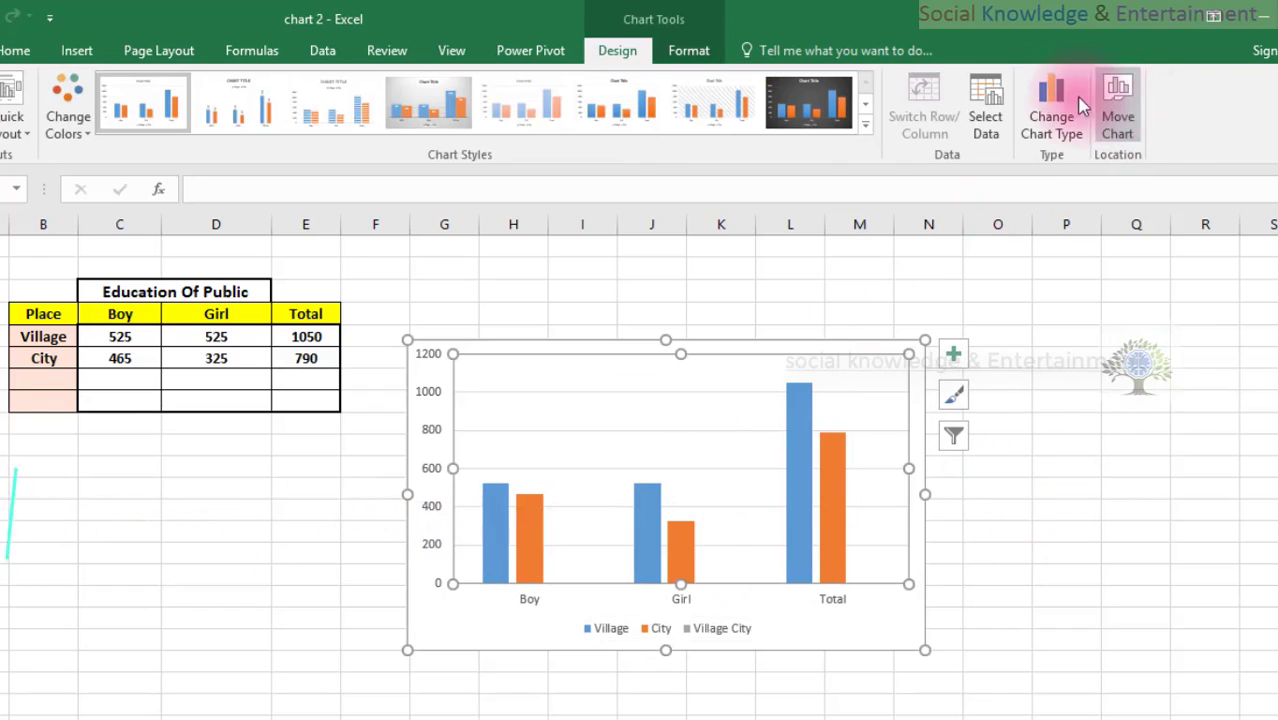
pyautogui.click(999, 97)
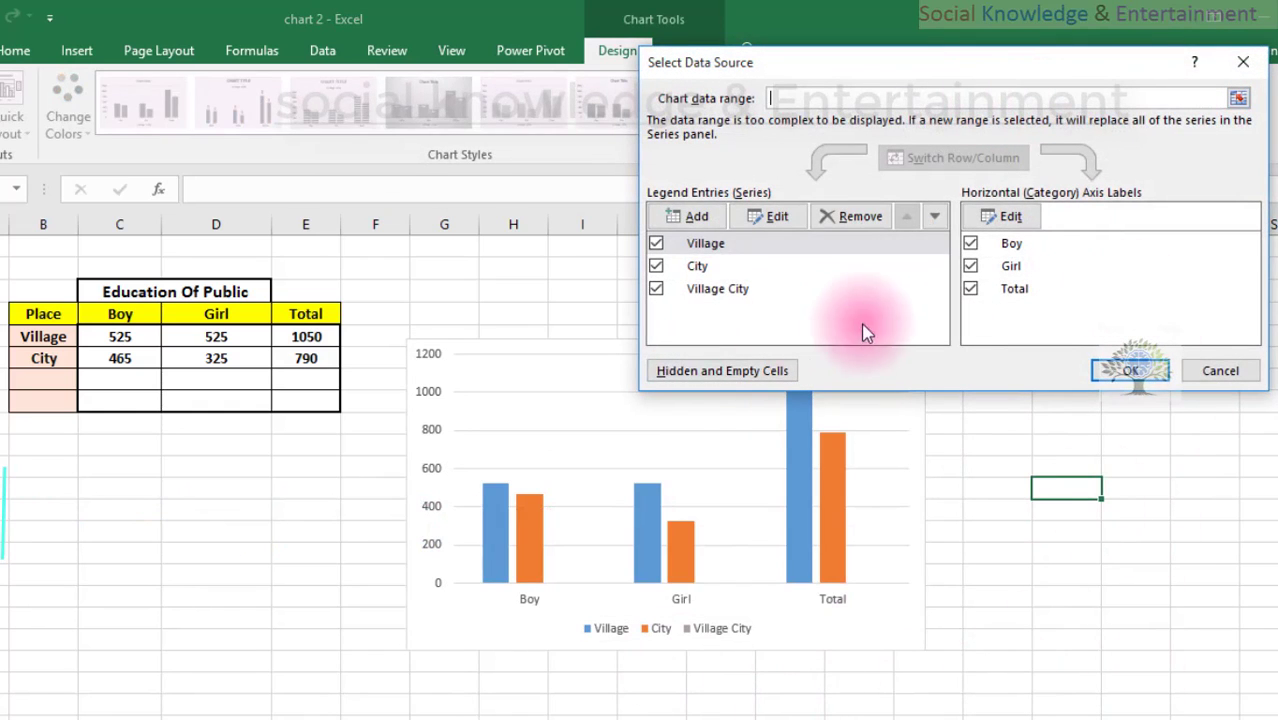
pyautogui.click(656, 288)
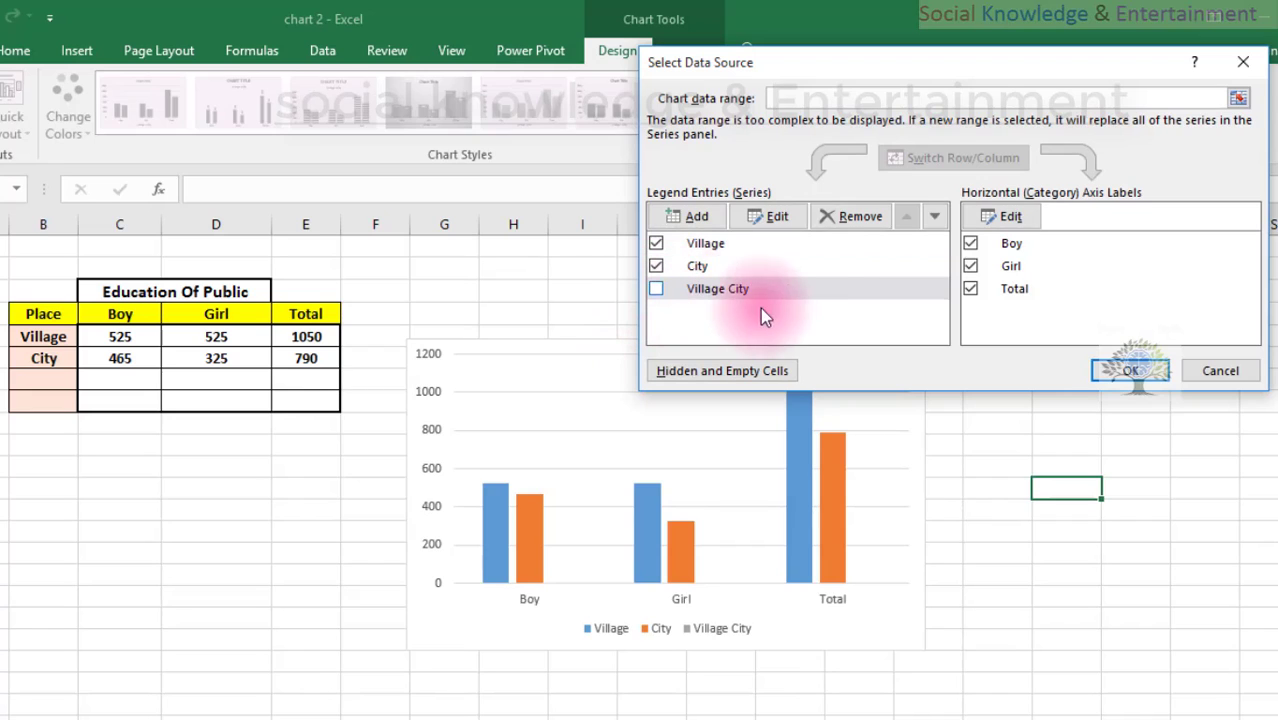
pyautogui.click(852, 216)
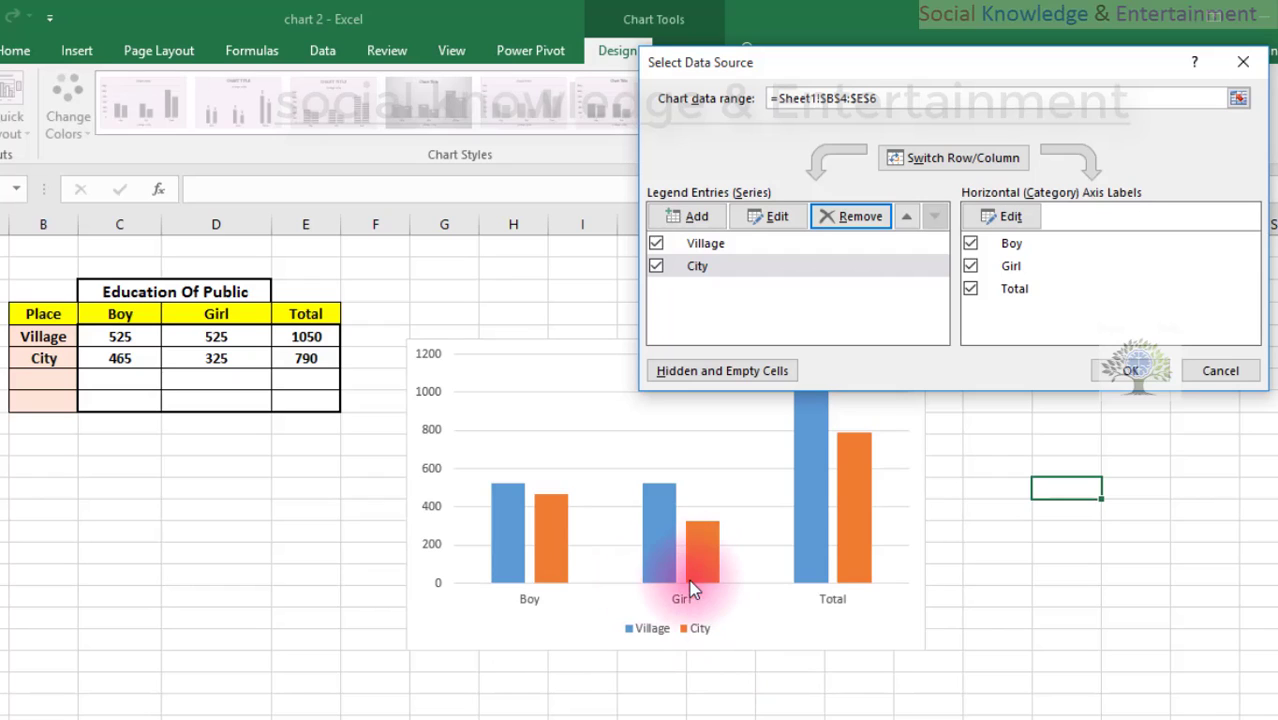
# Inspect the cell range used for the horizontal axis labels and leave it without making changes
pyautogui.click(1015, 265)
pyautogui.click(1008, 216)
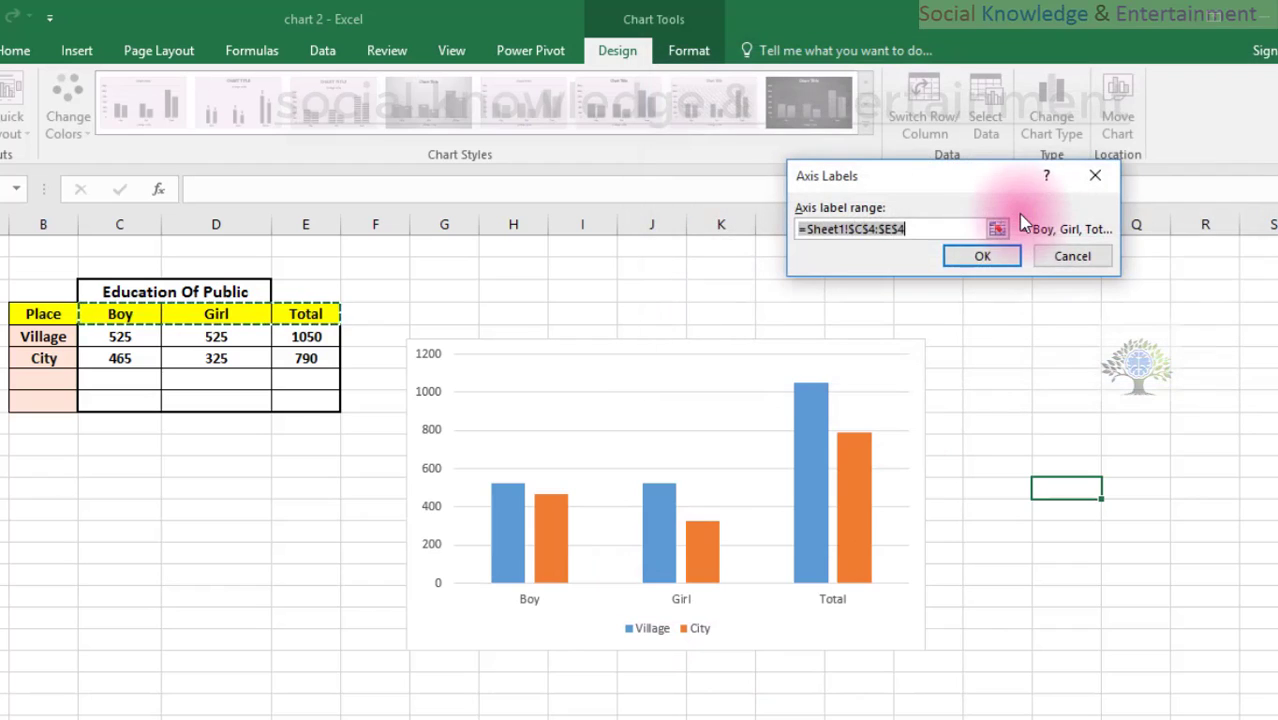
pyautogui.click(936, 233)
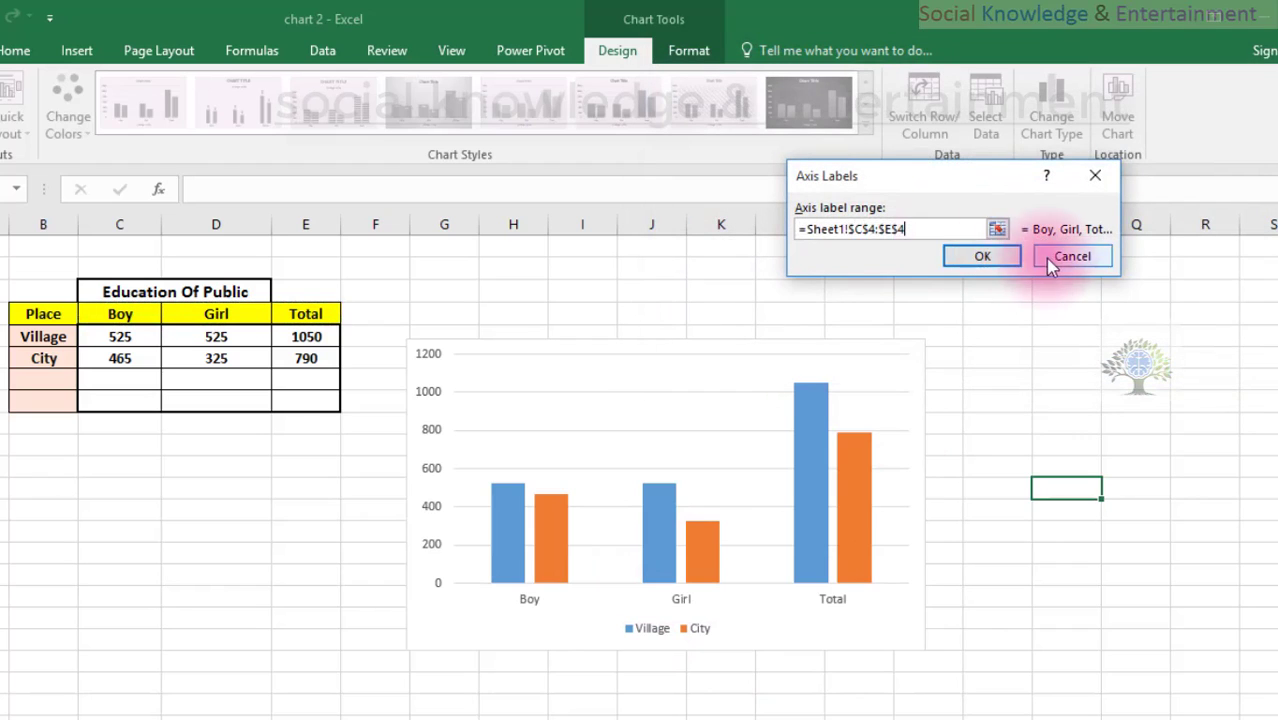
pyautogui.moveTo(919, 228); pyautogui.dragTo(856, 228)
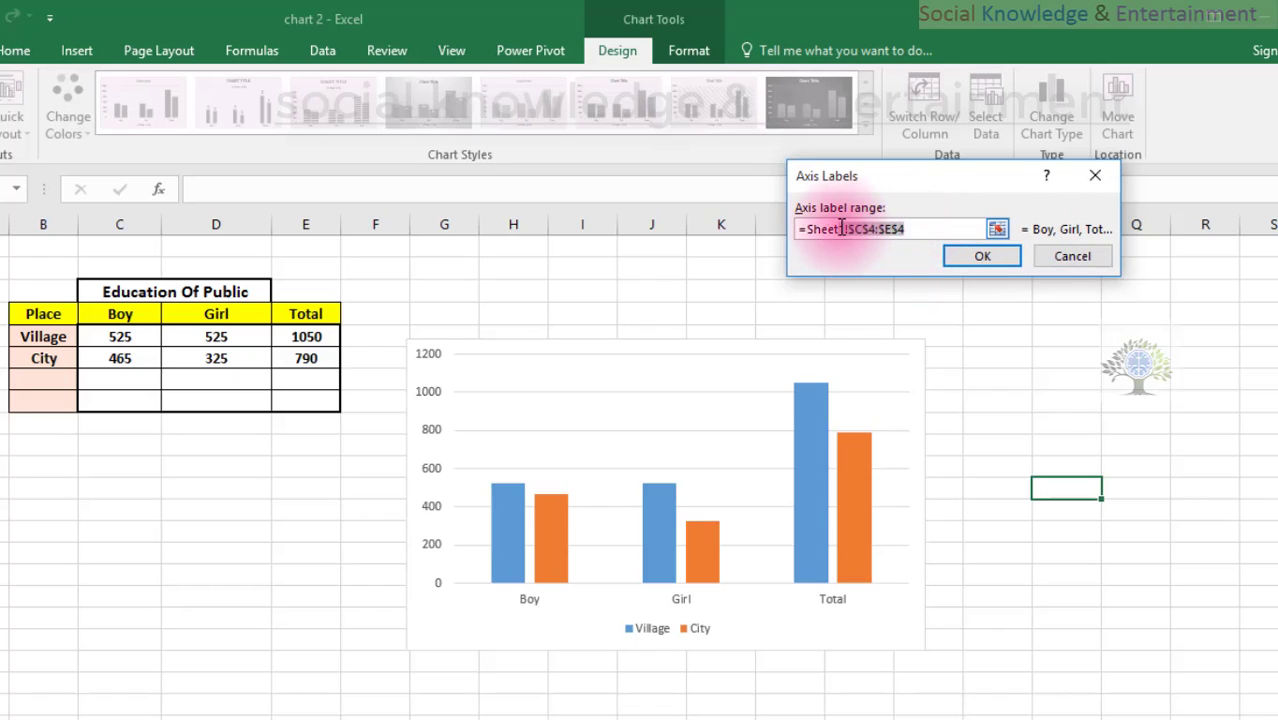
pyautogui.click(887, 228)
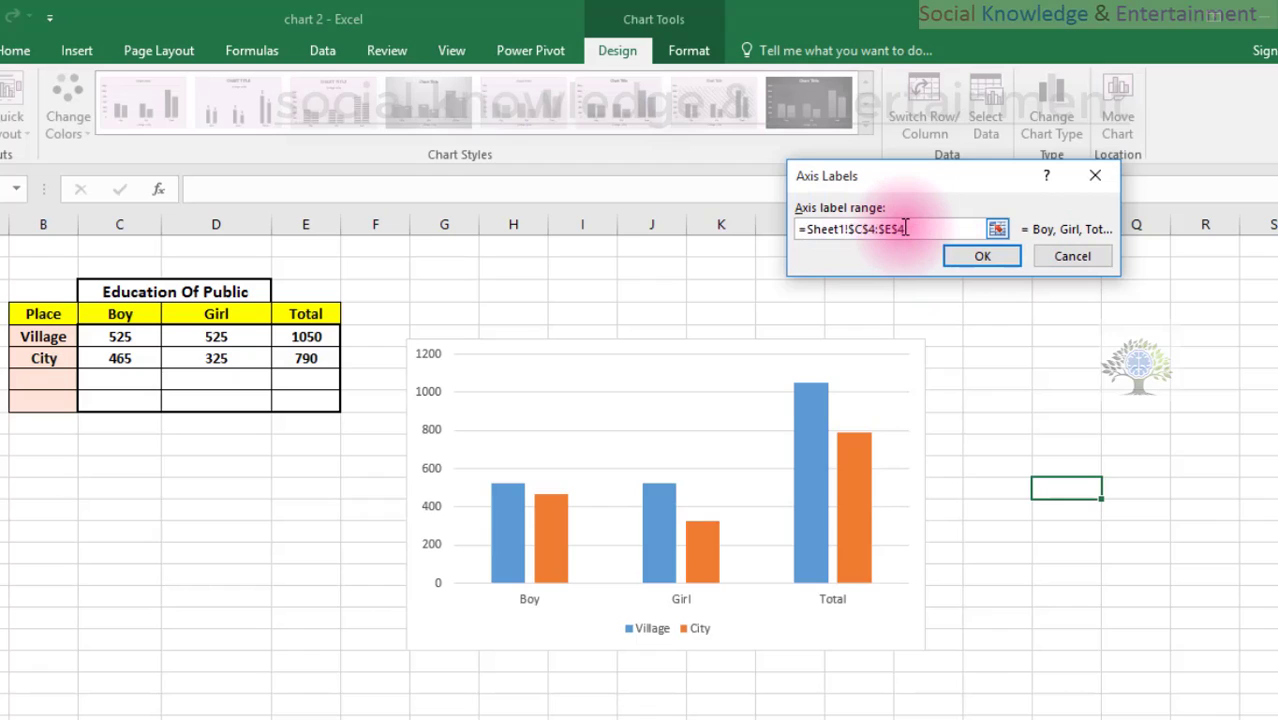
pyautogui.moveTo(905, 228); pyautogui.dragTo(852, 228)
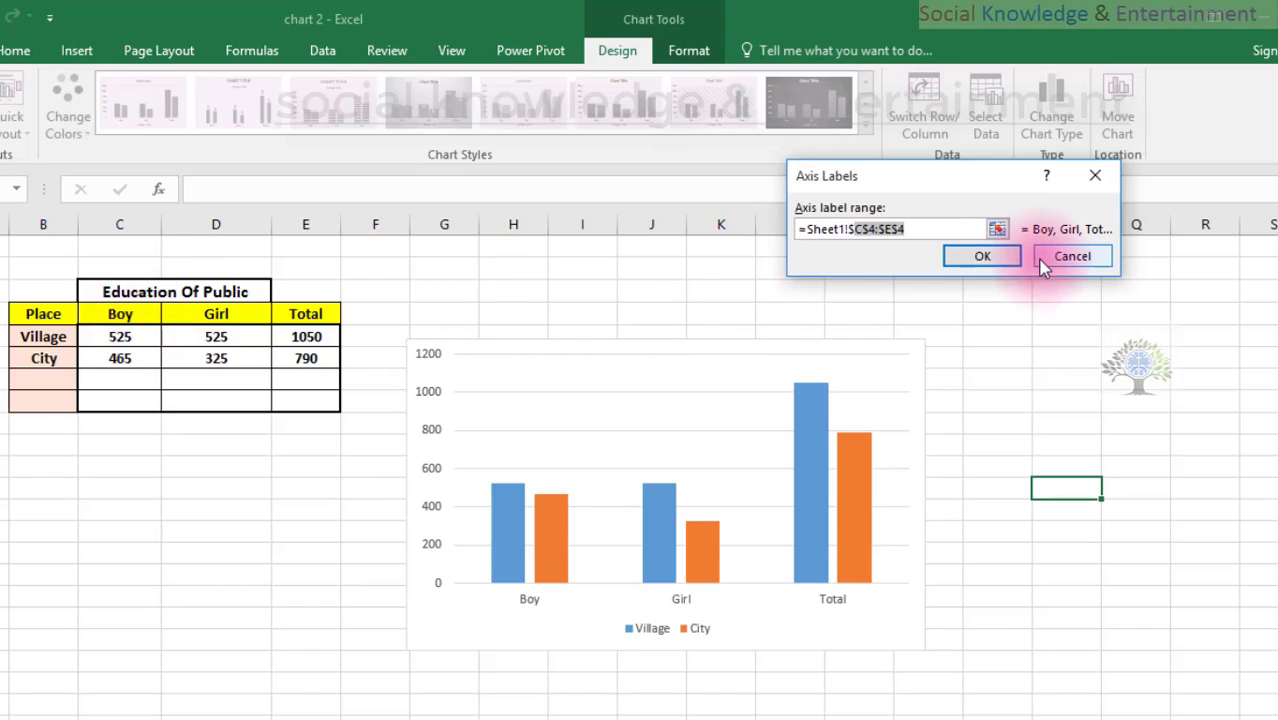
pyautogui.click(906, 228)
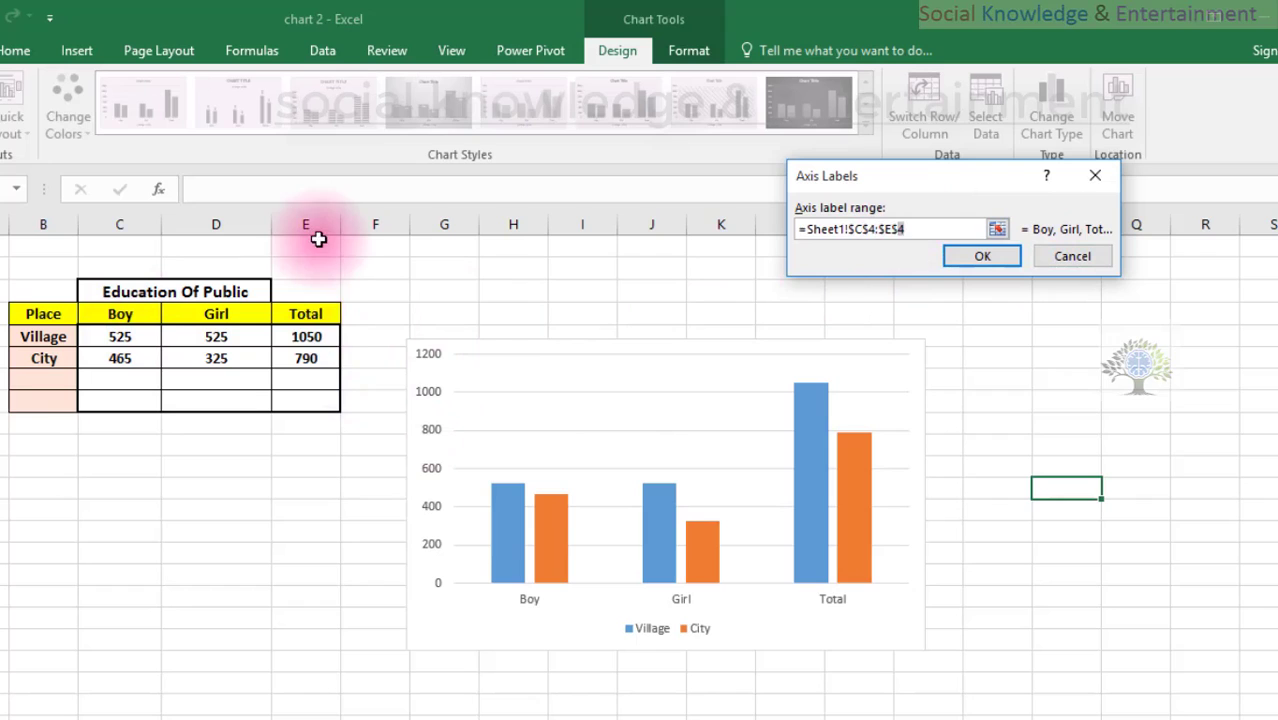
pyautogui.click(1072, 257)
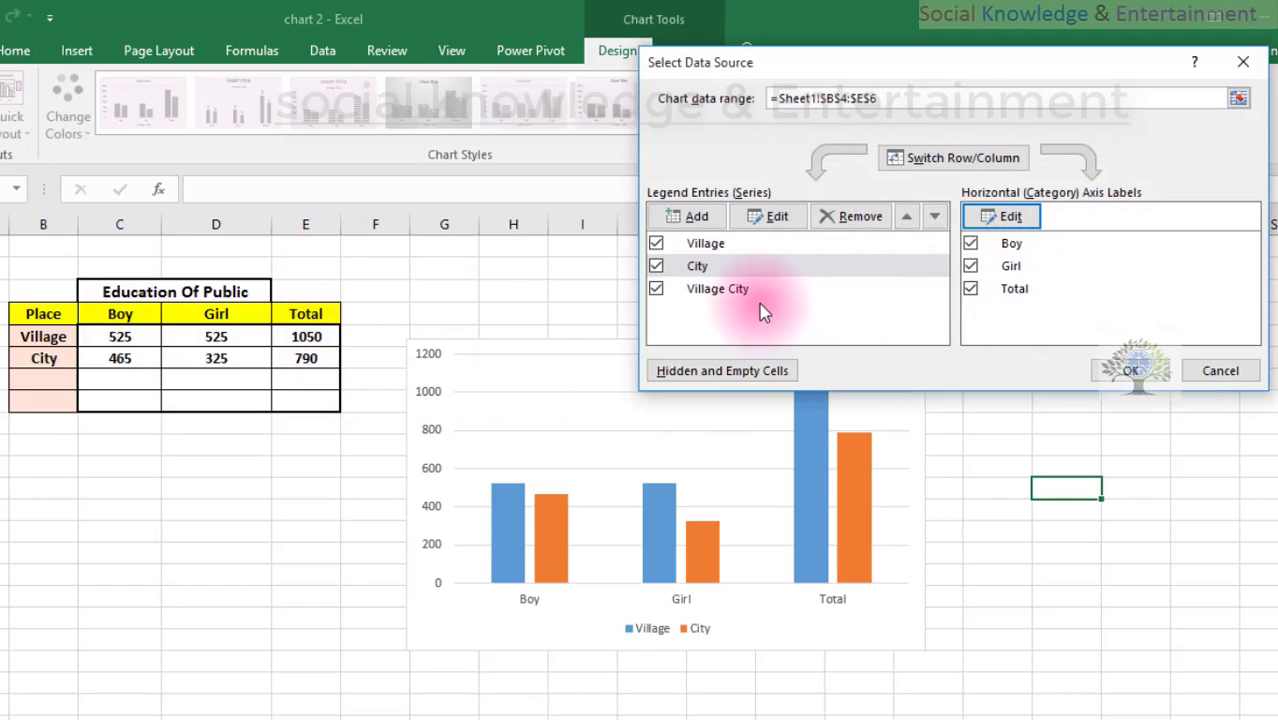
# Switch the chart's rows and columns so Boy, Girl and Total are the series, and apply the data source
pyautogui.click(907, 170)
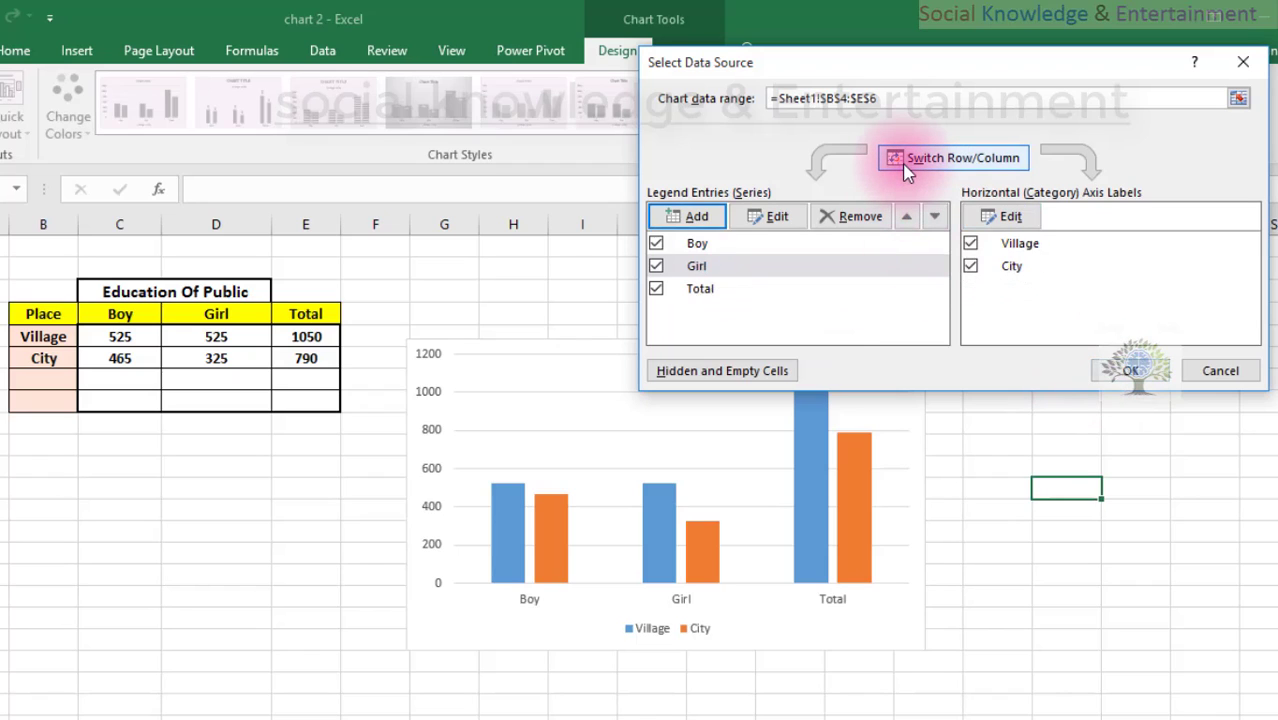
pyautogui.click(907, 170)
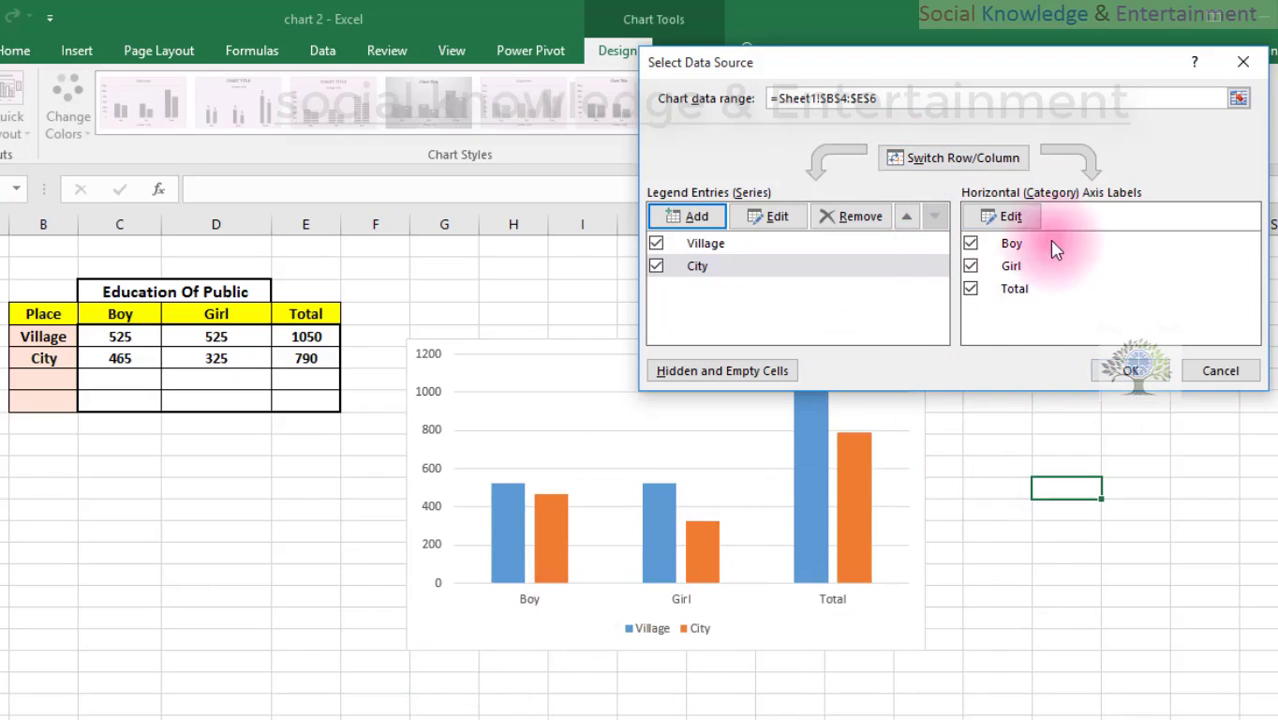
pyautogui.click(981, 170)
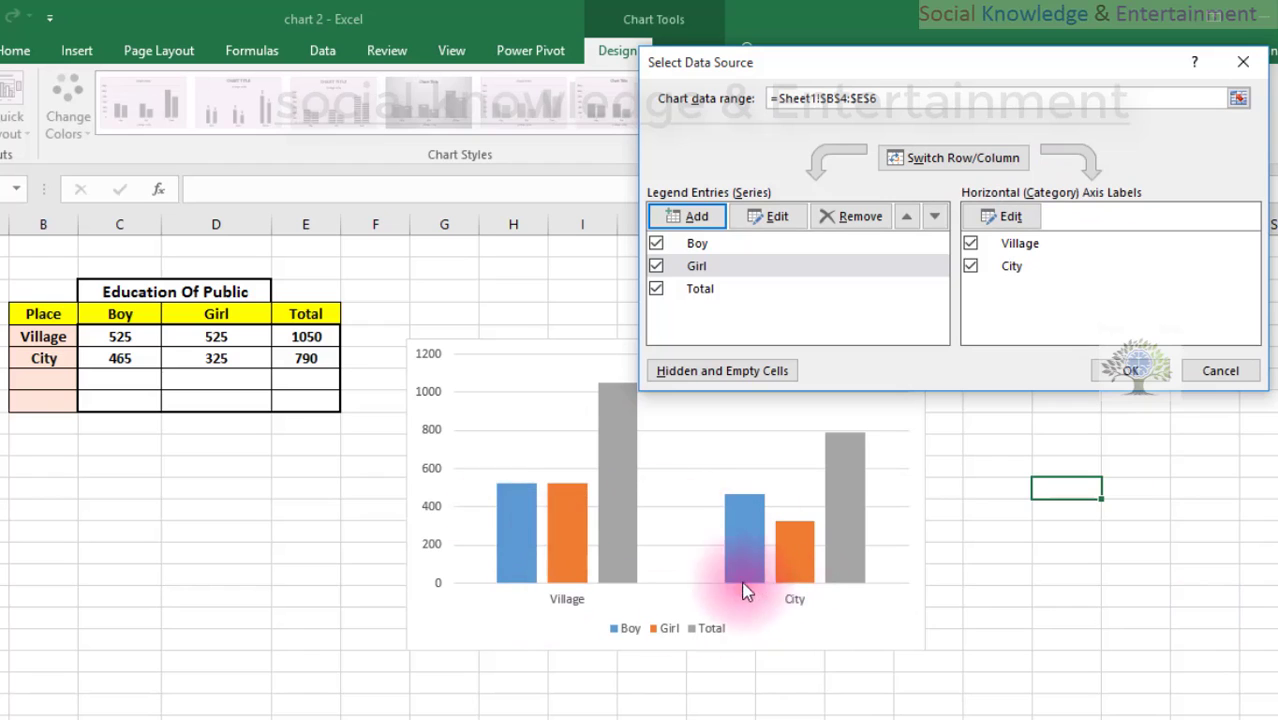
pyautogui.click(1130, 370)
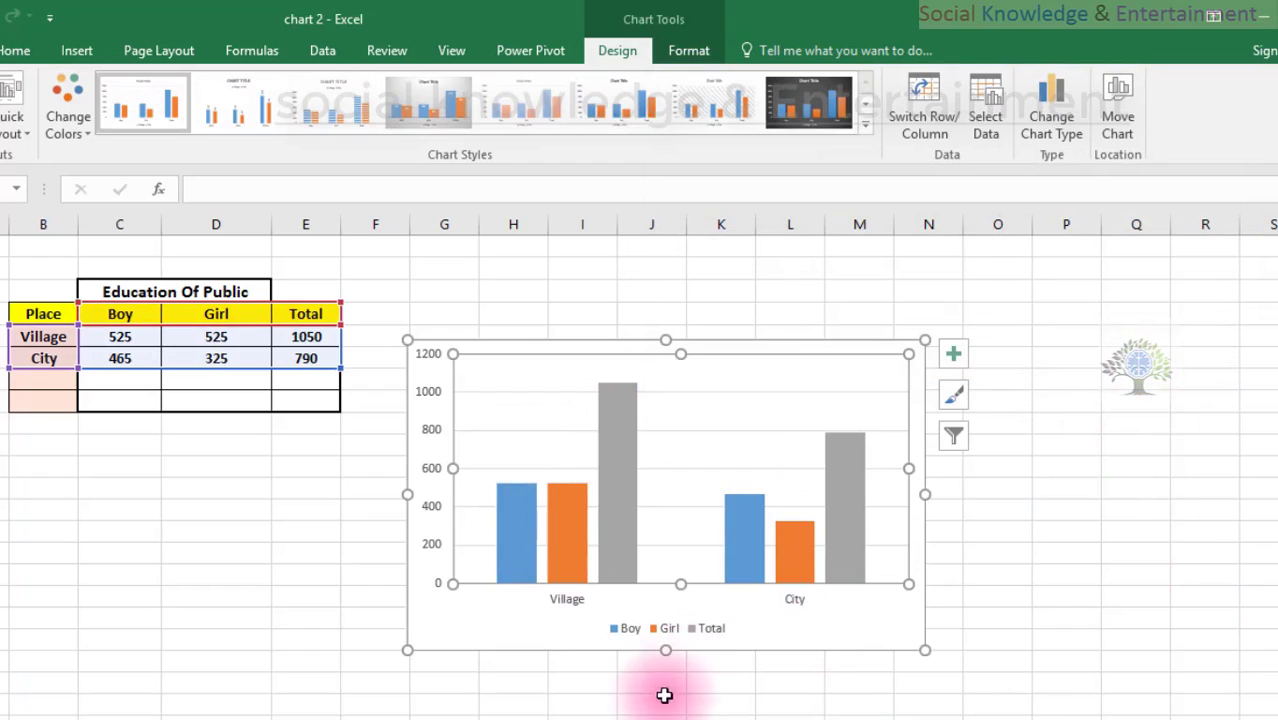
# Select the Boy, Girl and Total column series in the chart to examine their source cells in the table
pyautogui.click(518, 572)
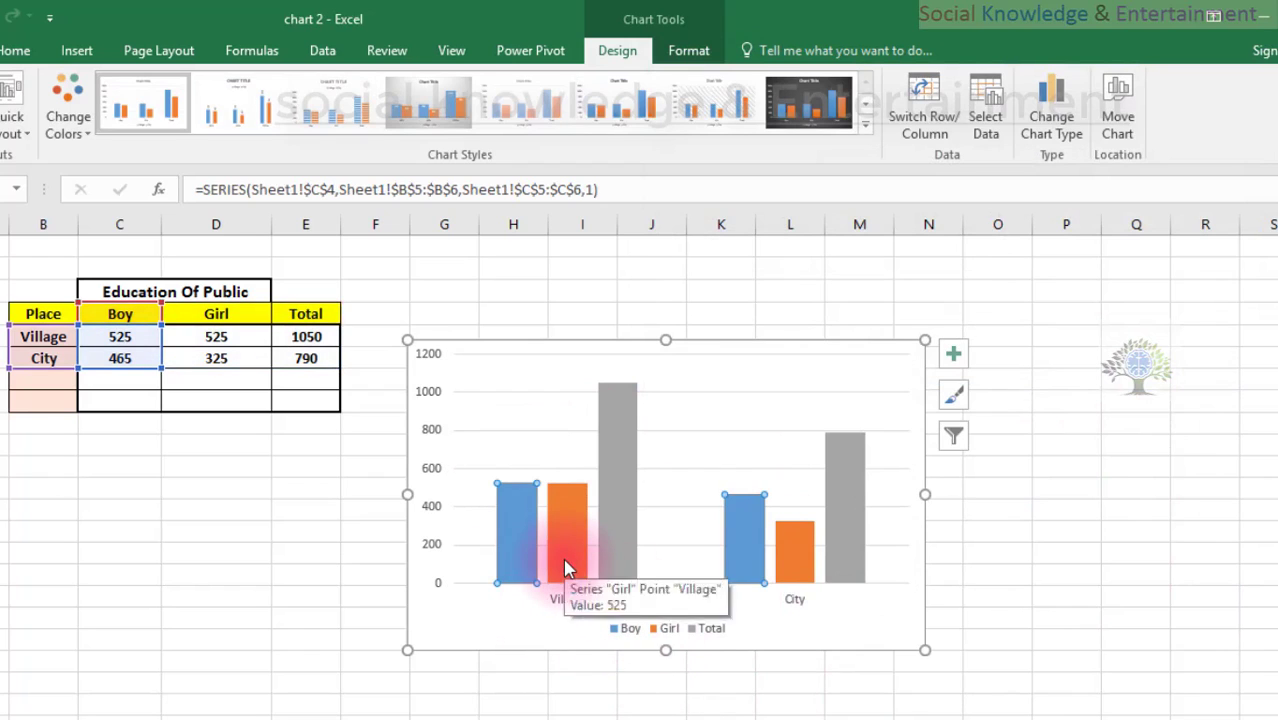
pyautogui.click(565, 568)
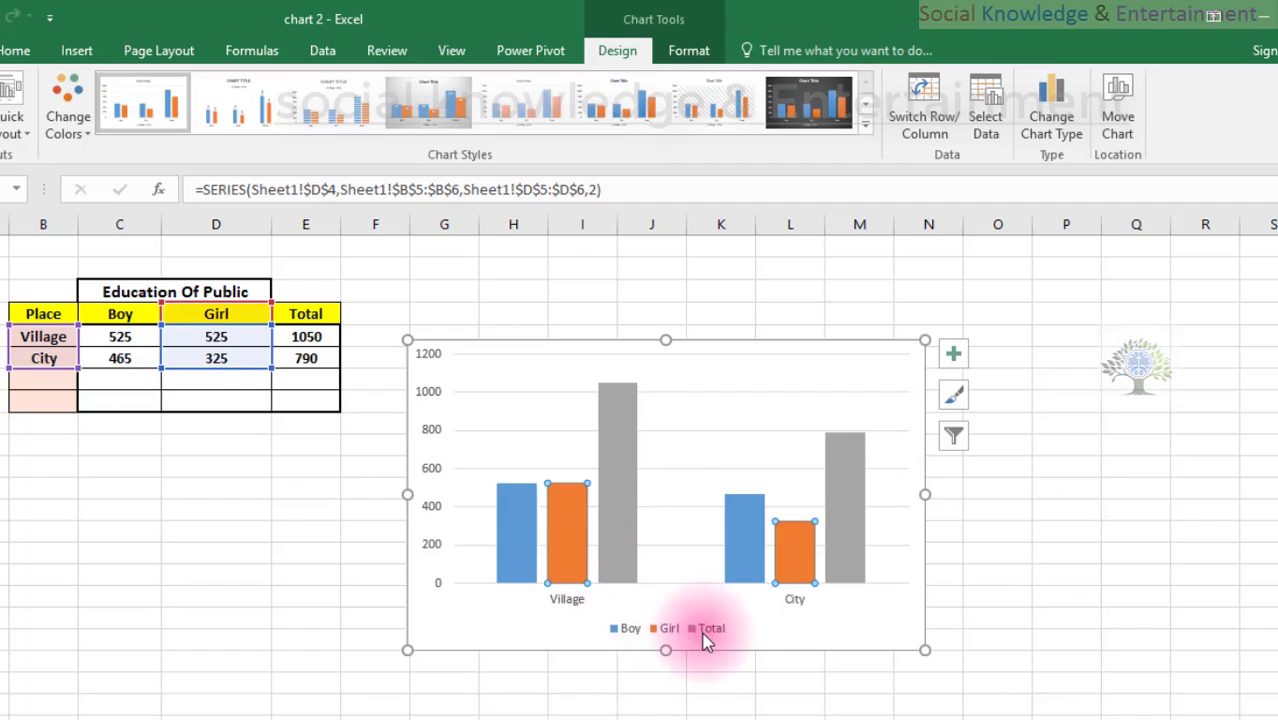
pyautogui.click(621, 465)
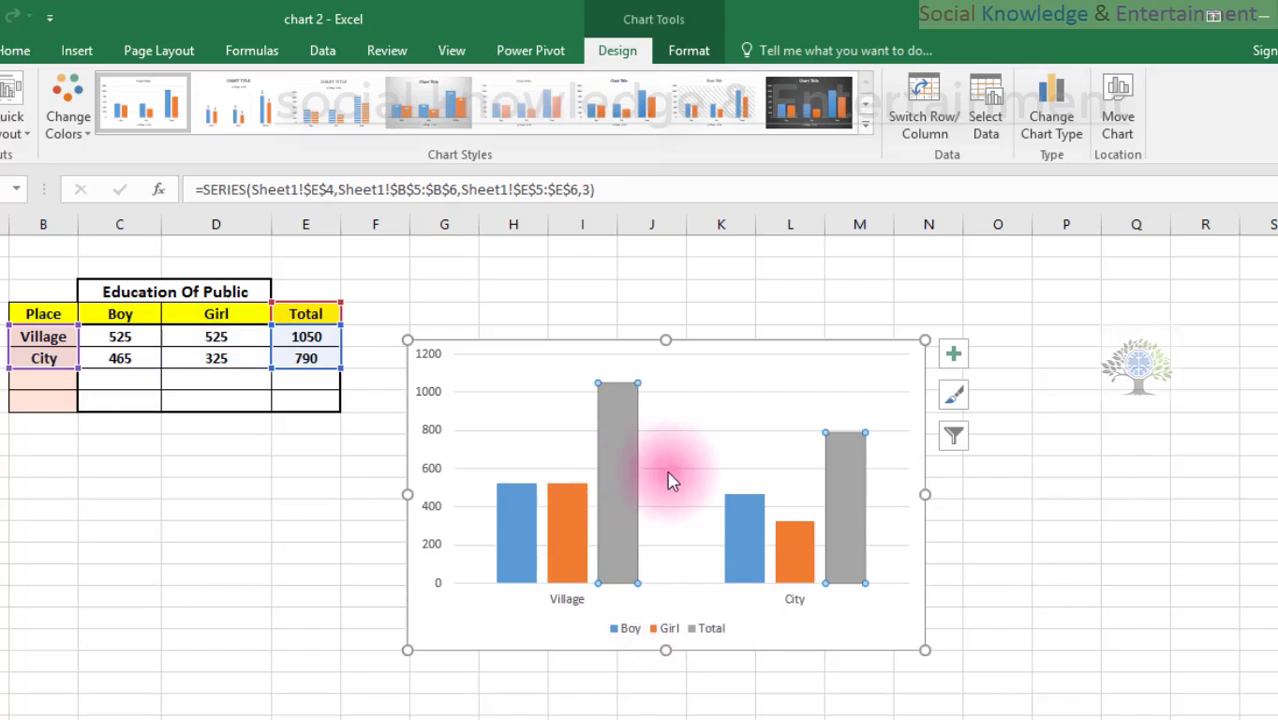
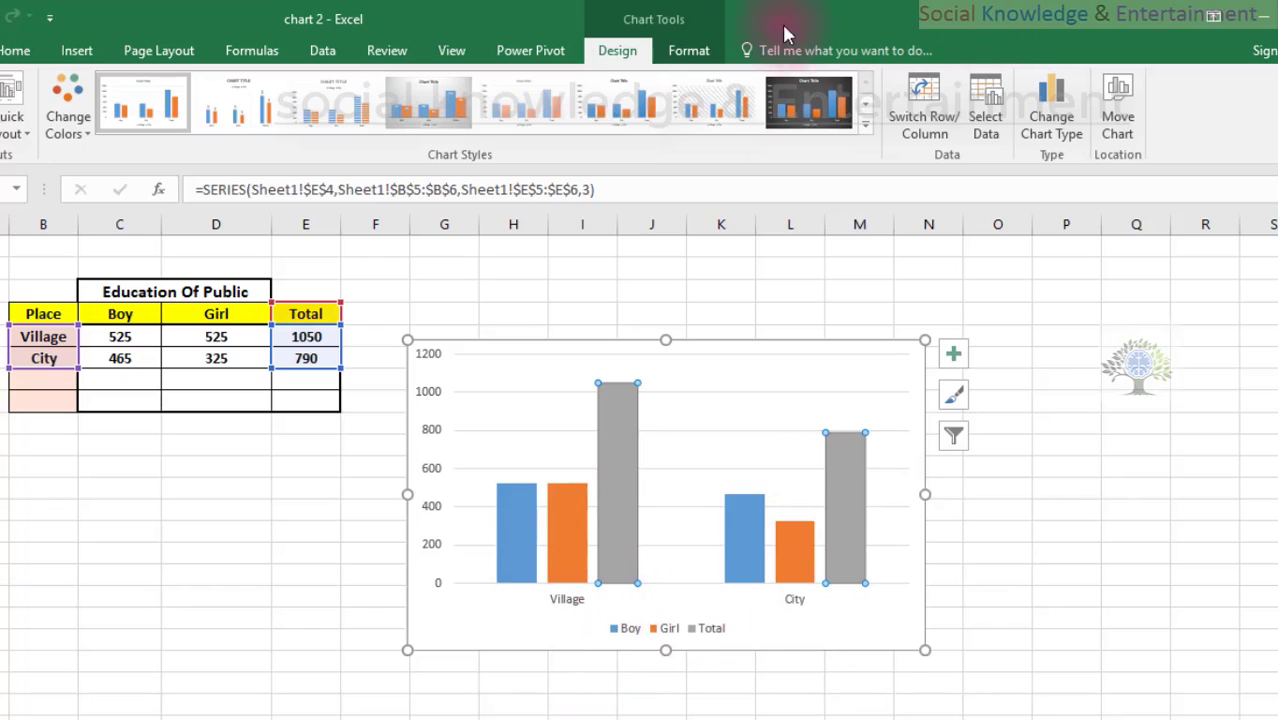
pyautogui.click(507, 555)
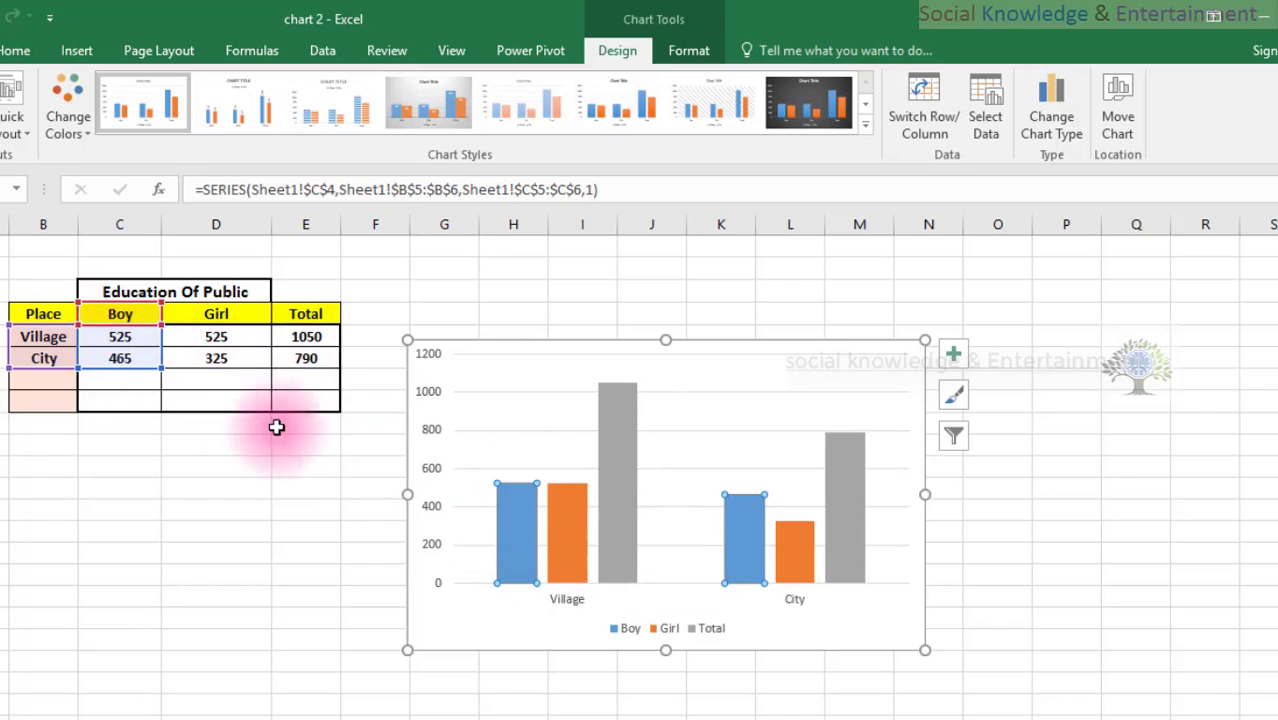
pyautogui.click(556, 532)
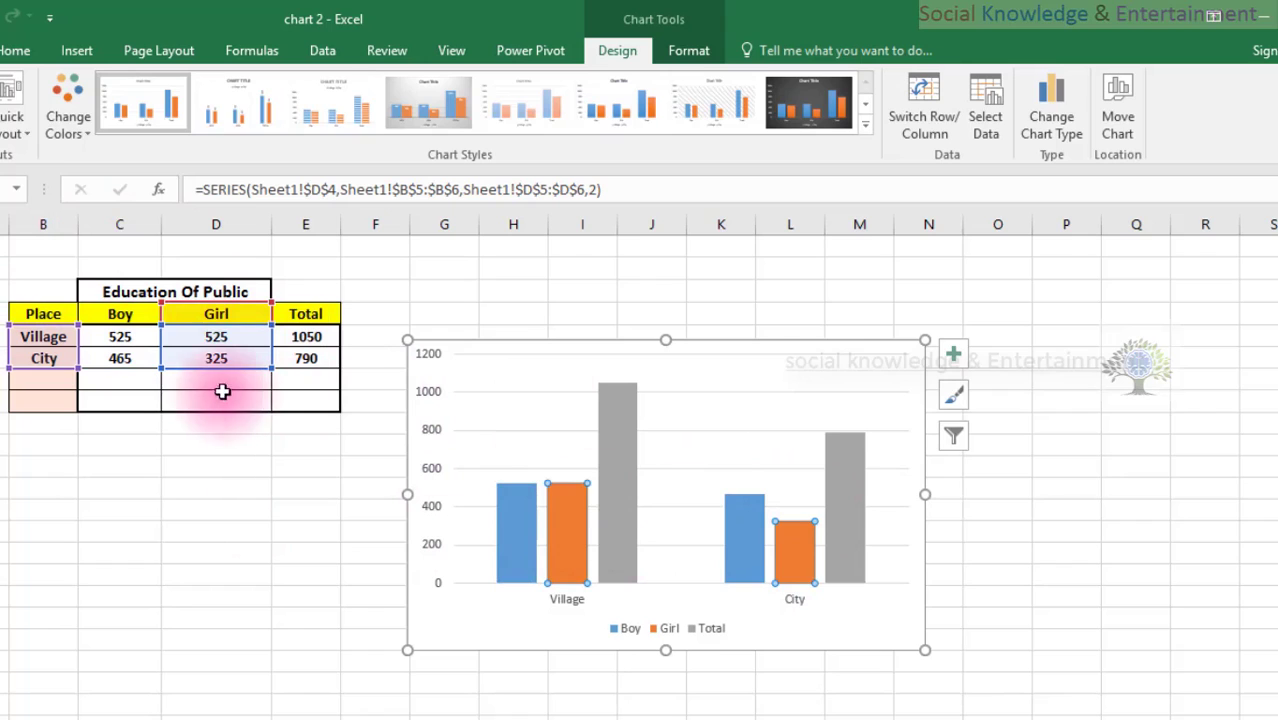
# Set the Girl value in the City row (cell D6) to 758
pyautogui.click(203, 357)
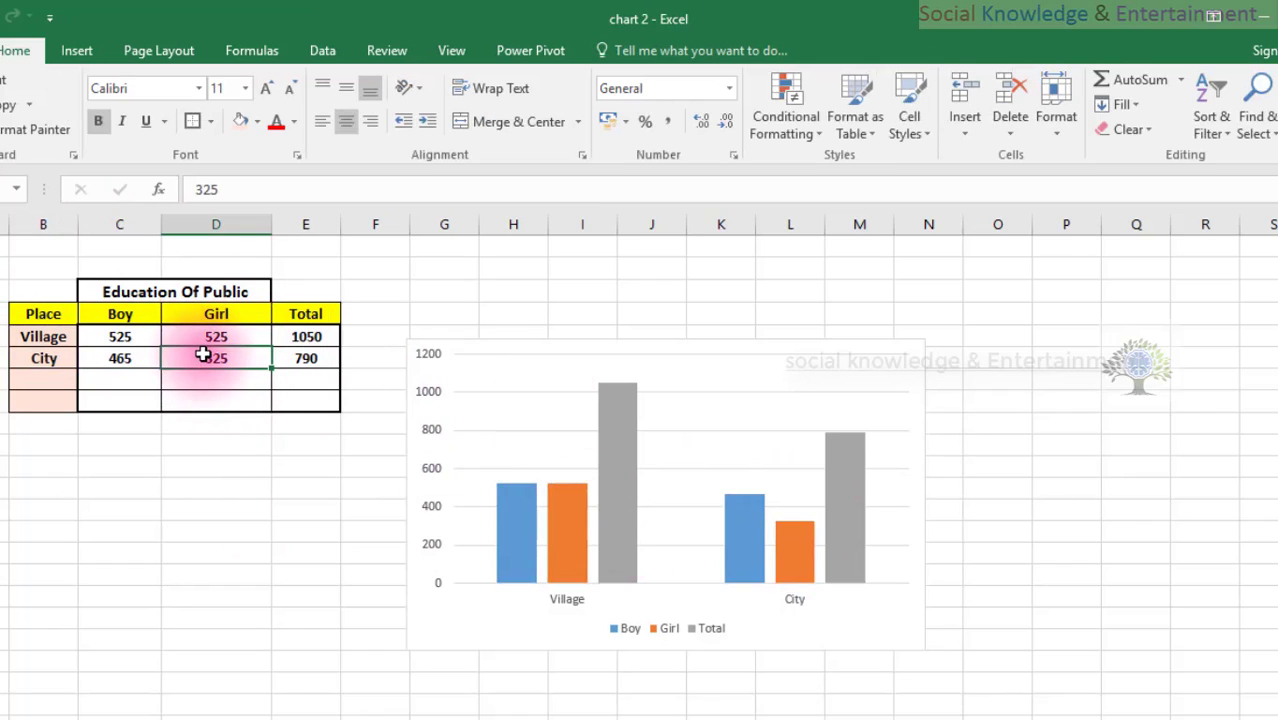
pyautogui.doubleClick(203, 356)
pyautogui.moveTo(204, 357); pyautogui.dragTo(227, 358)
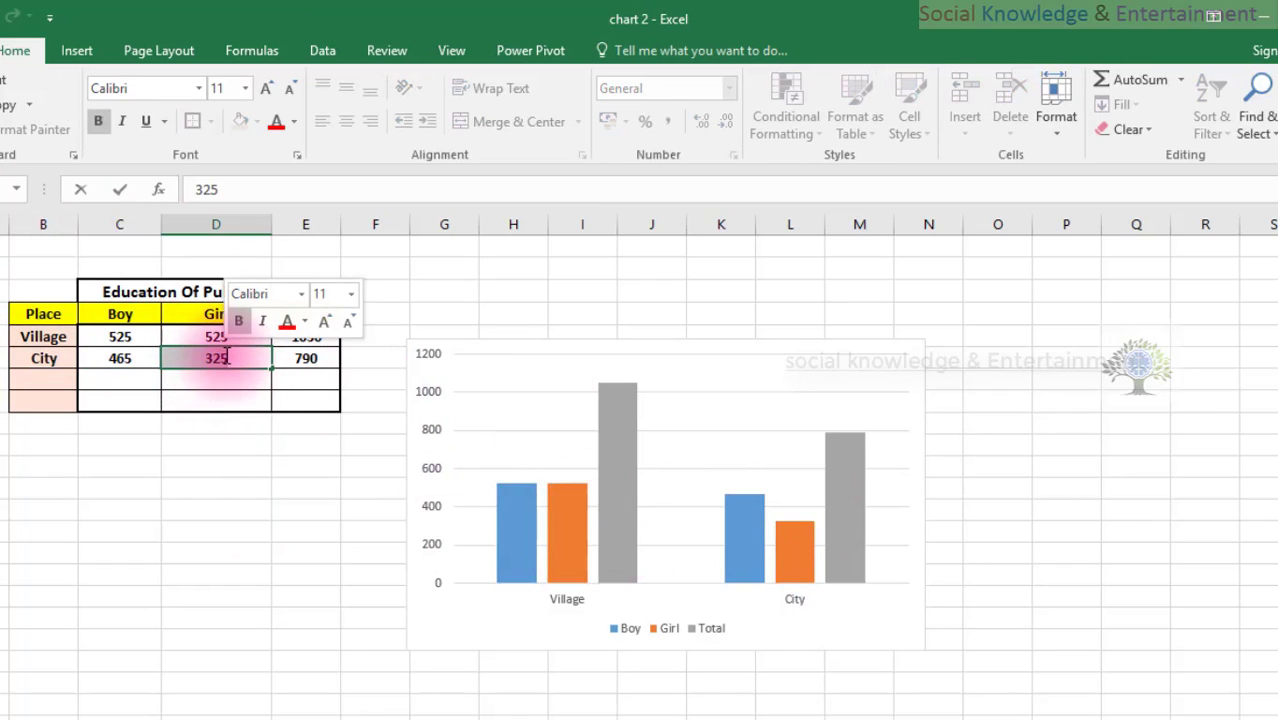
pyautogui.write('758.')
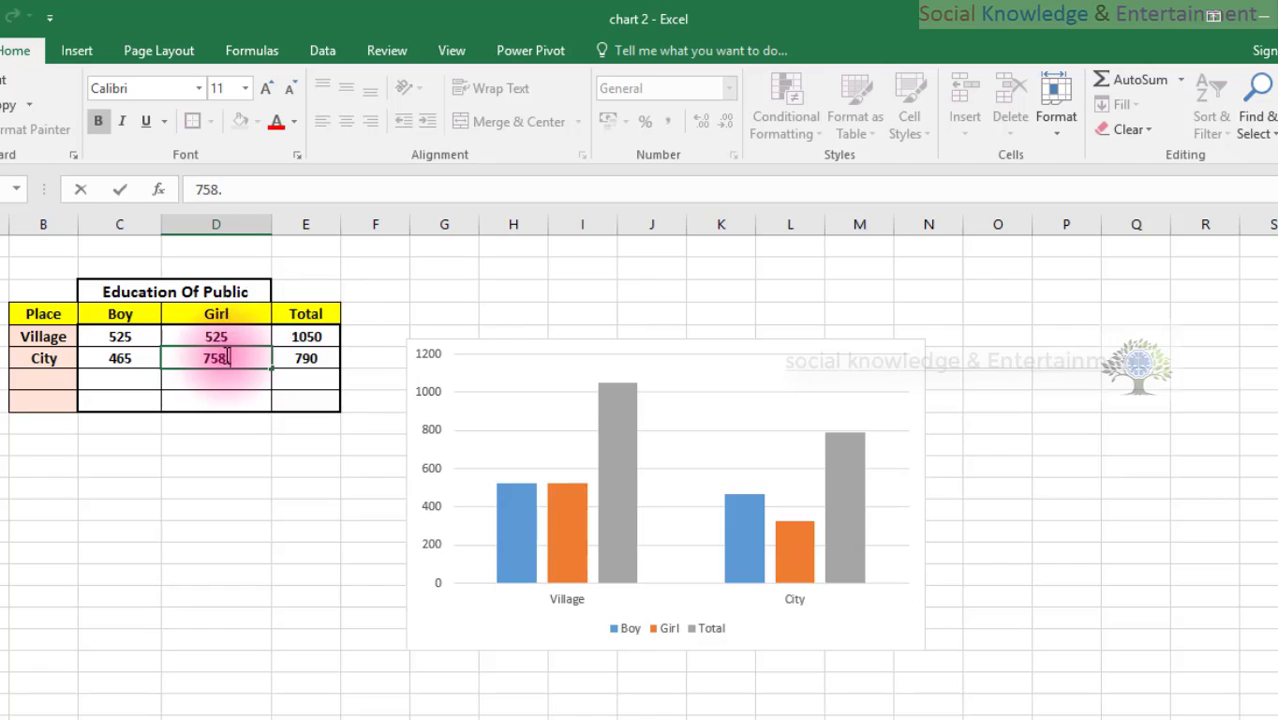
pyautogui.press('Return')
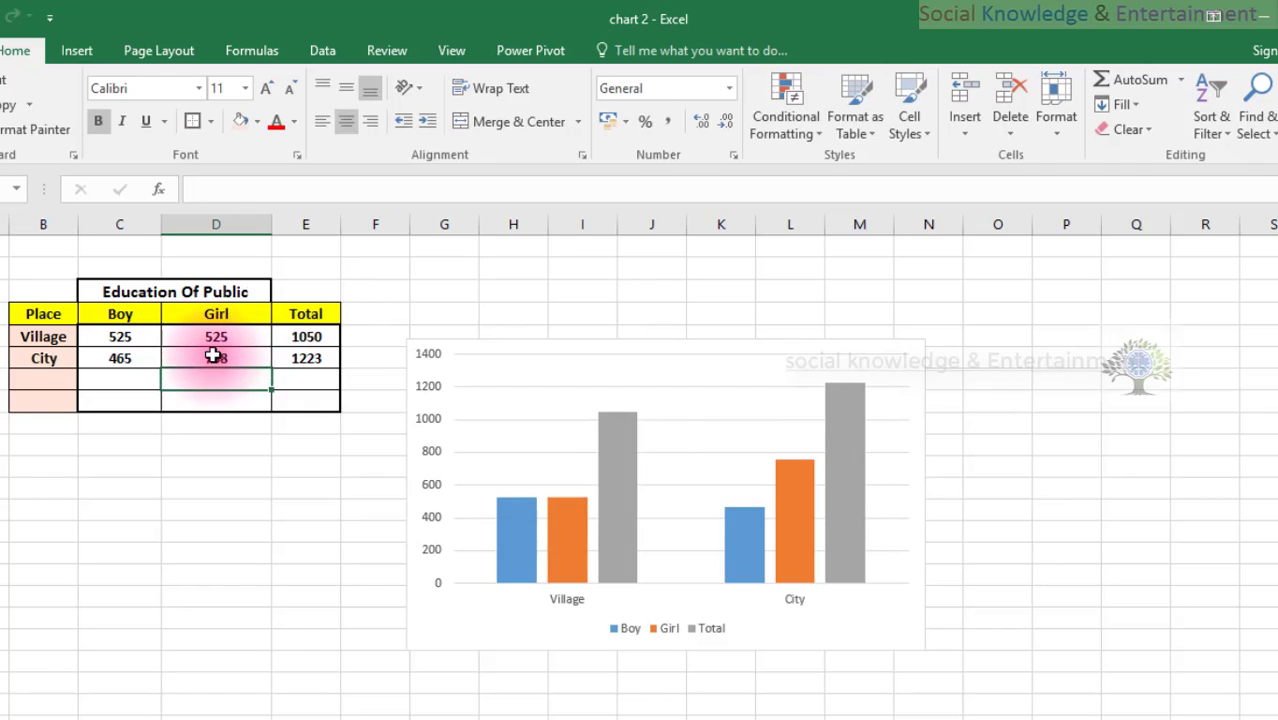
# Replace the City row's Girl value in cell D6 with 1024
pyautogui.doubleClick(183, 358)
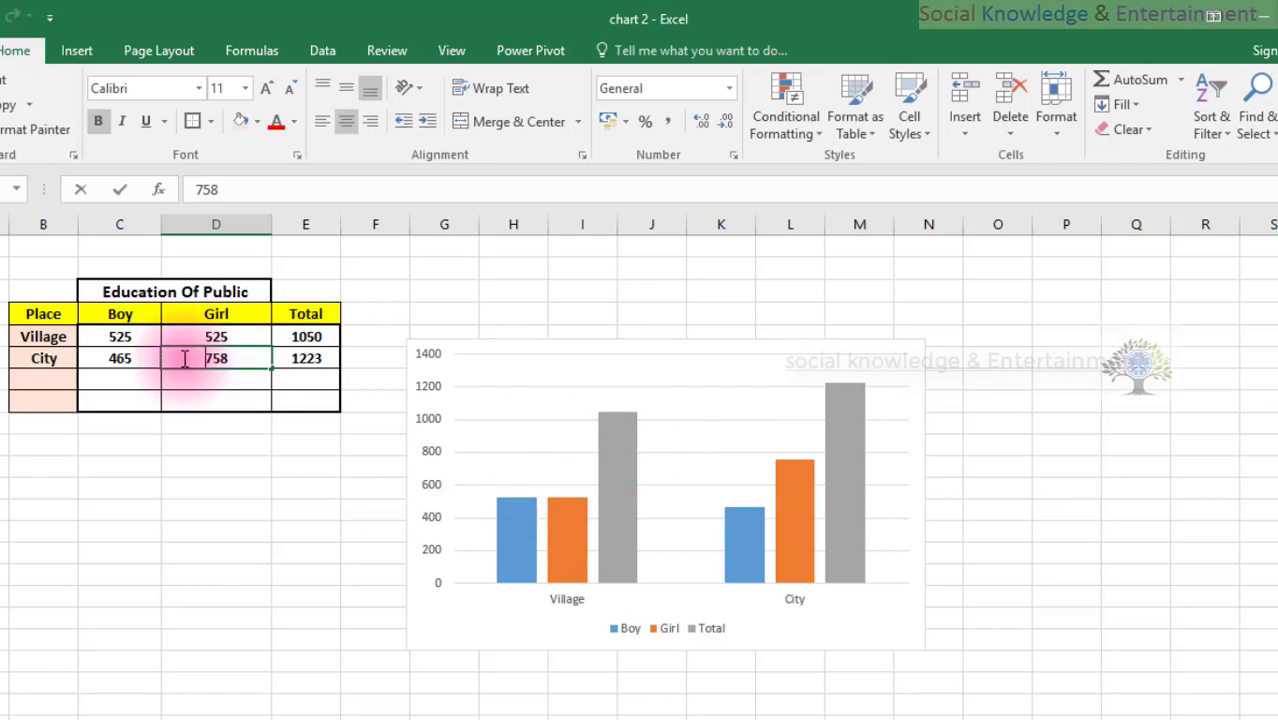
pyautogui.moveTo(206, 358); pyautogui.dragTo(215, 358)
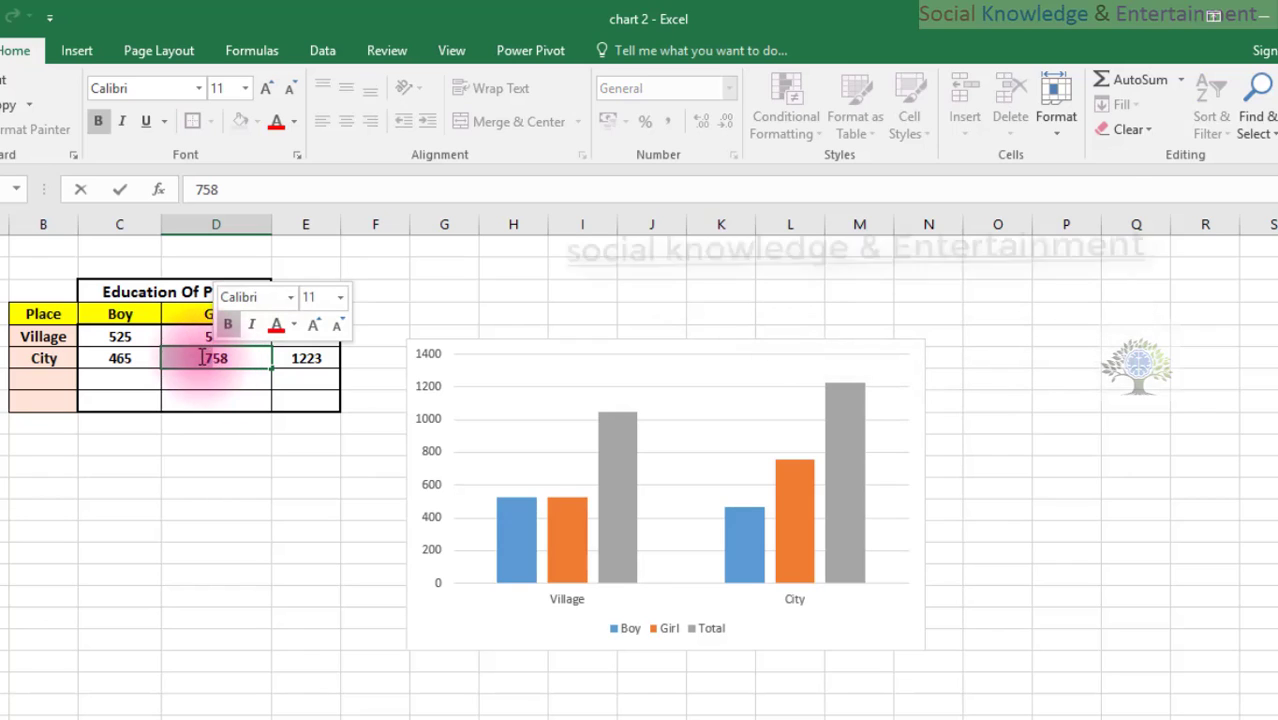
pyautogui.write('1024')
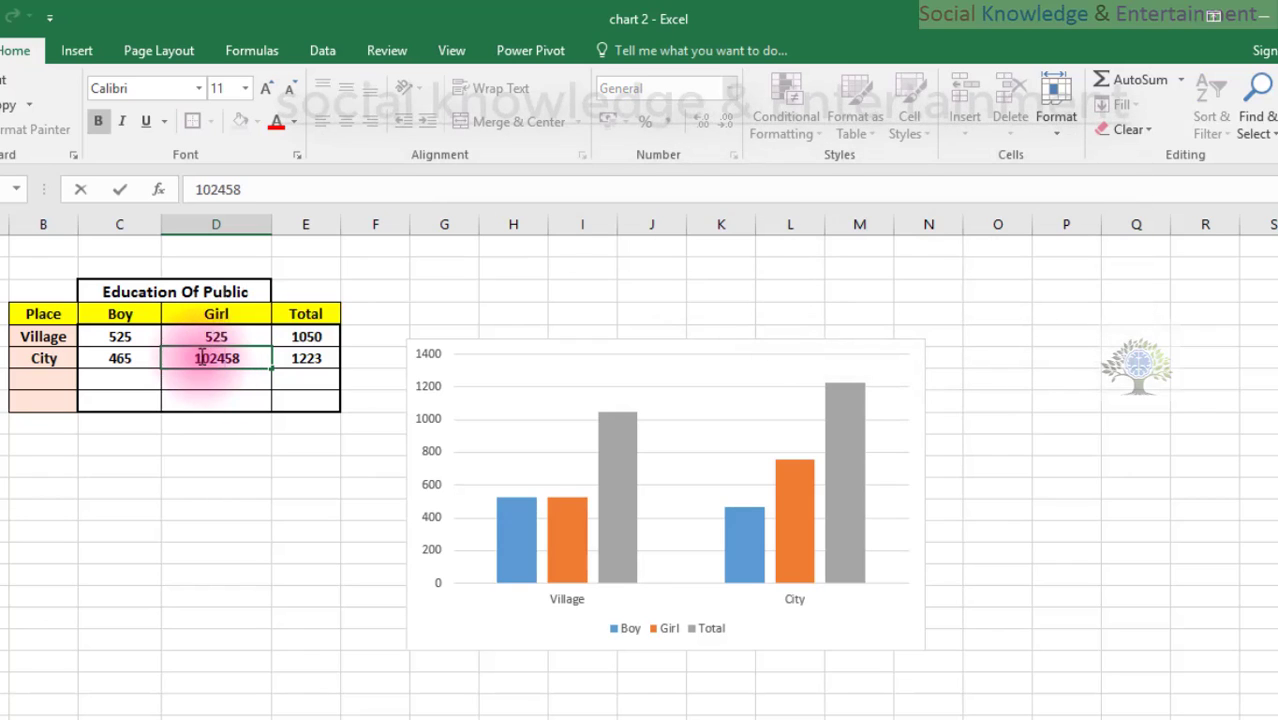
pyautogui.press('Return')
pyautogui.press('Return')
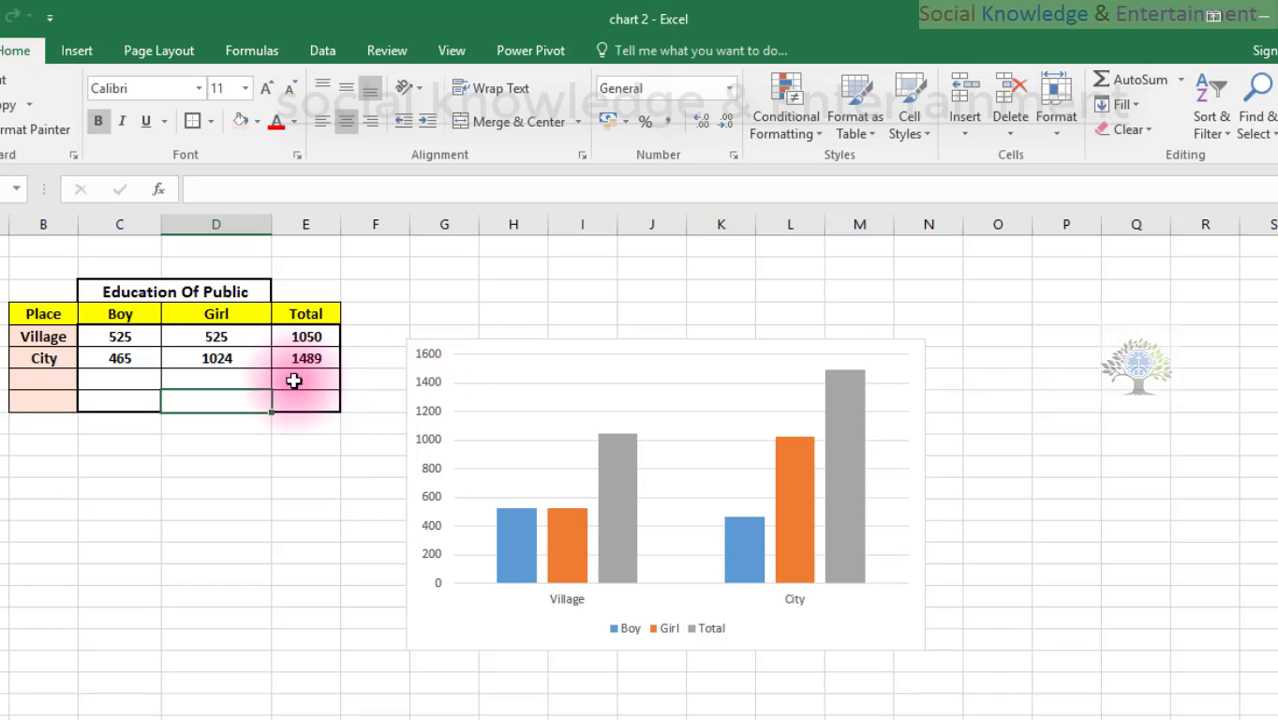
# Change the Girl value for City in cell D6 to 8000
pyautogui.doubleClick(214, 358)
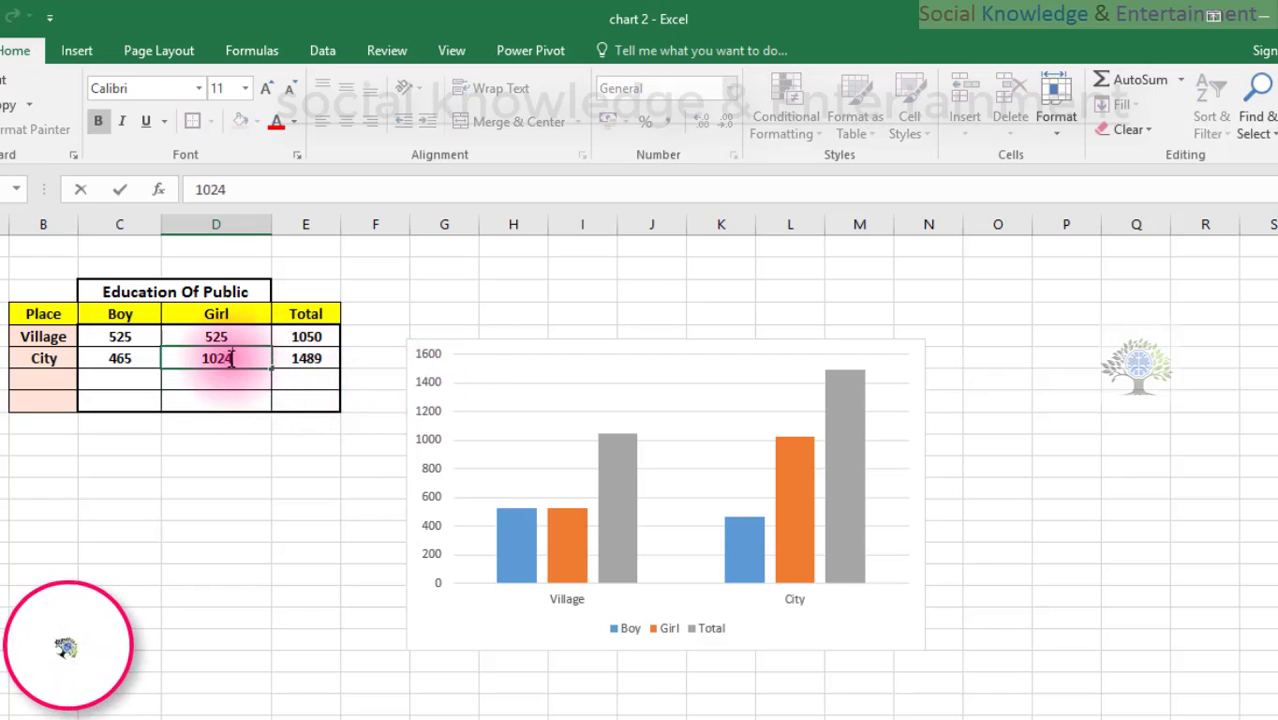
pyautogui.doubleClick(188, 358)
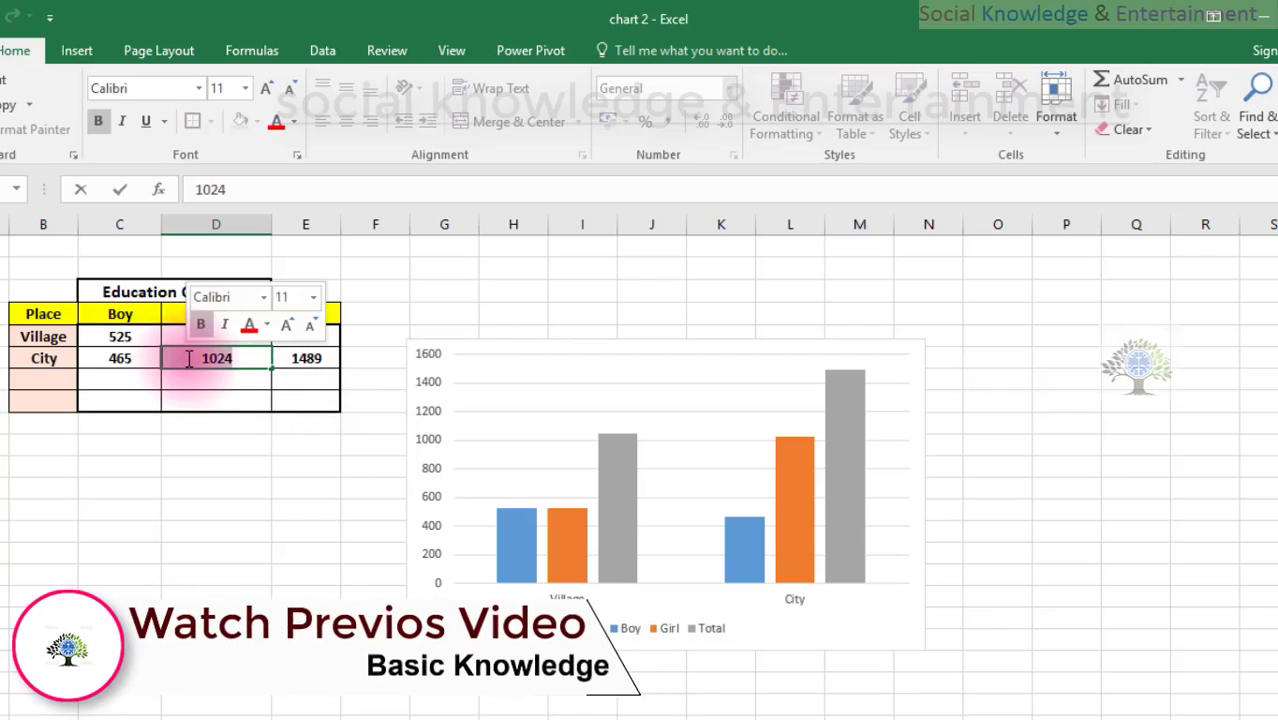
pyautogui.write('8000')
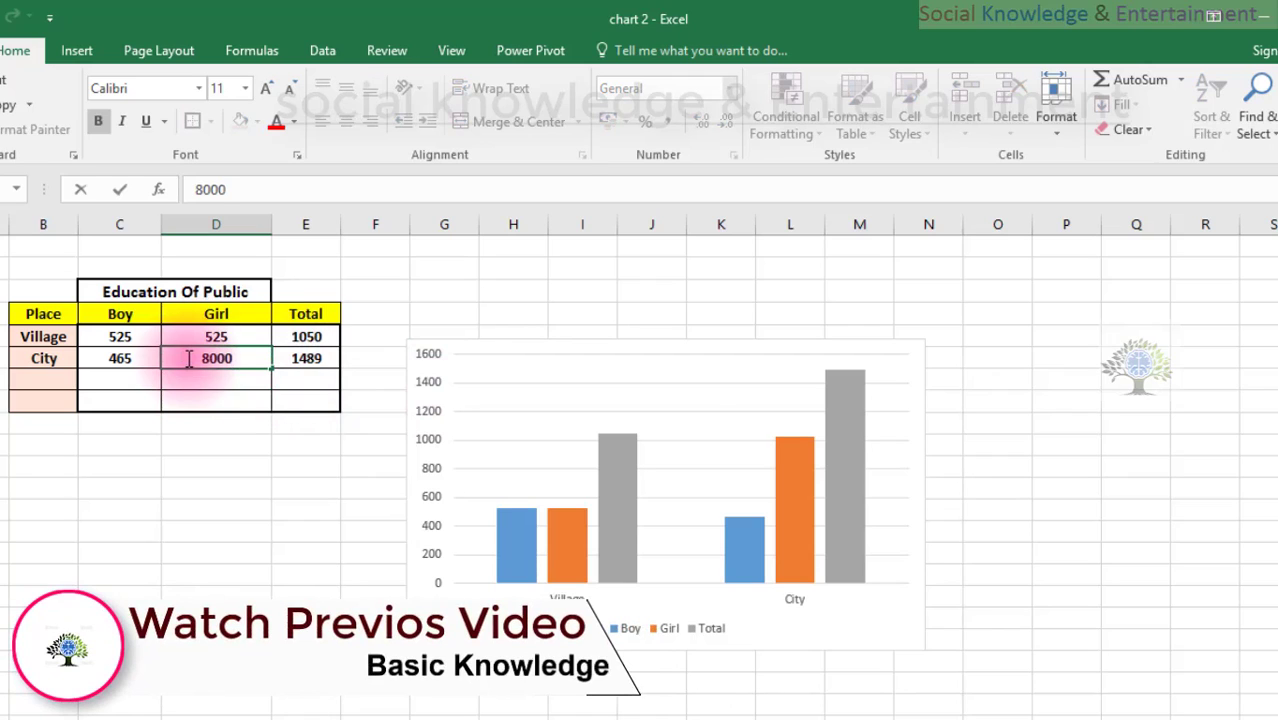
pyautogui.press('Return')
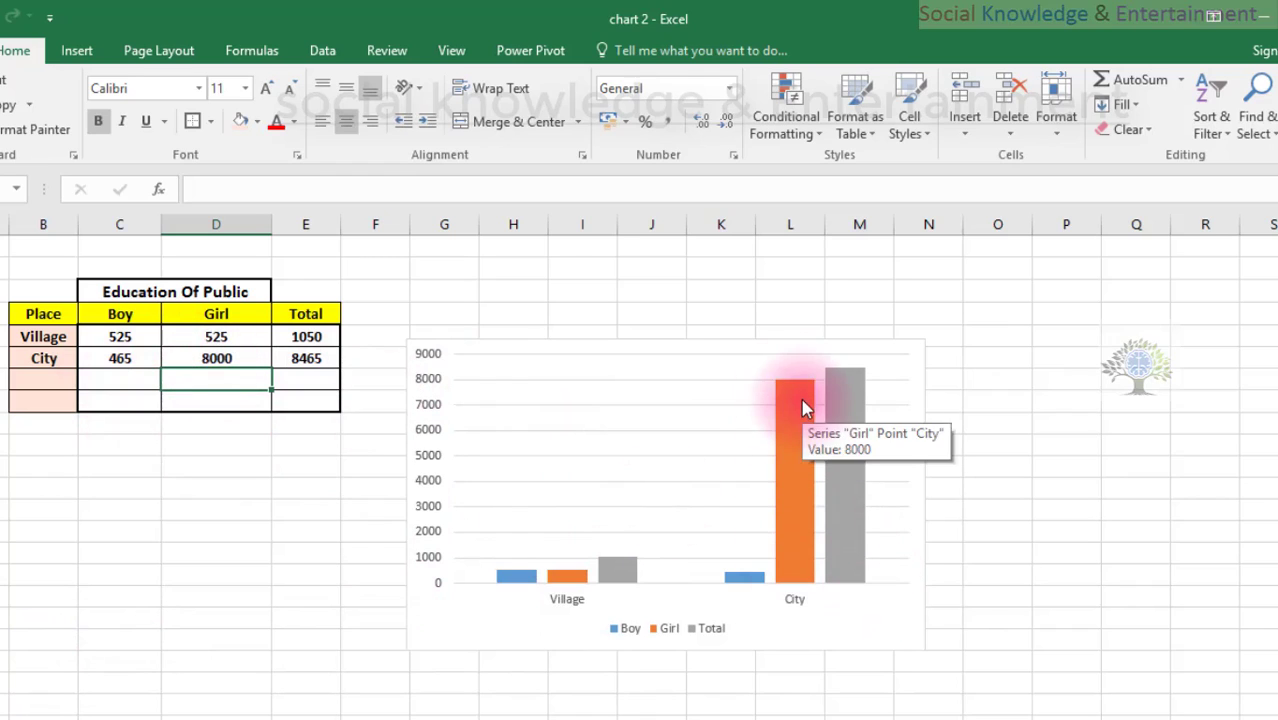
pyautogui.moveTo(793, 488)
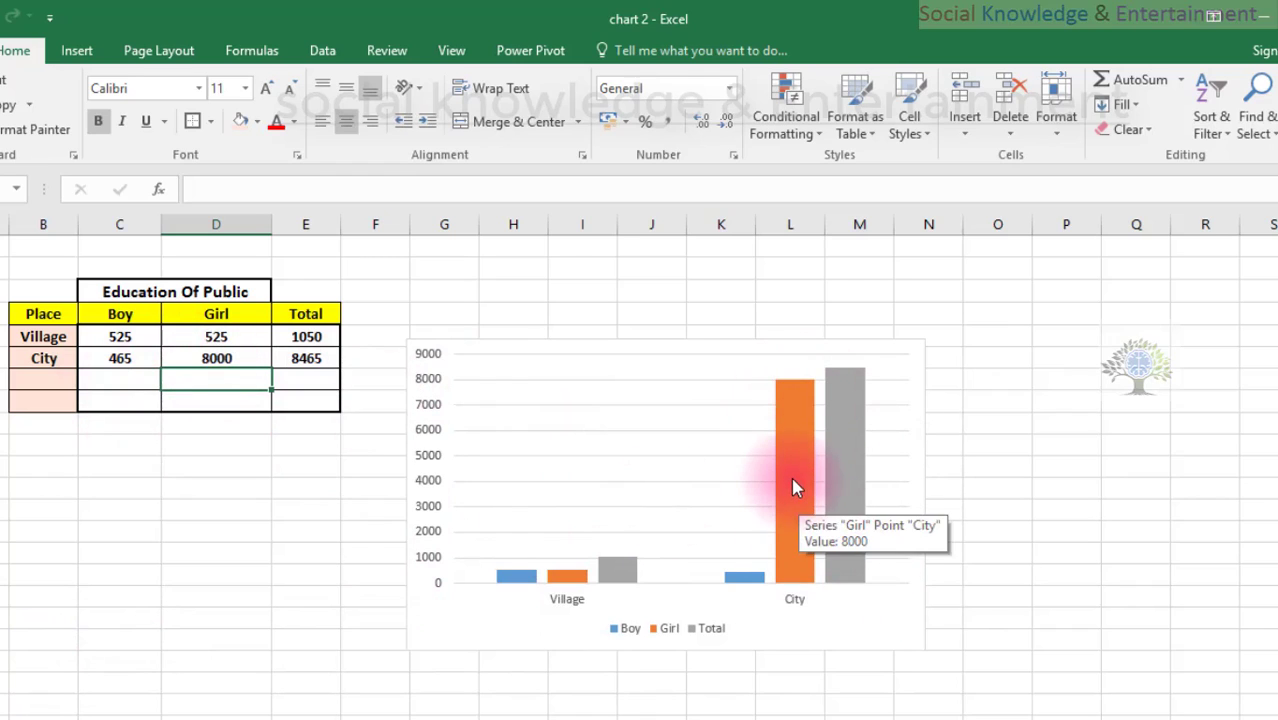
# Set the City row's Boy value in cell C6 to 5000
pyautogui.click(119, 361)
pyautogui.doubleClick(119, 361)
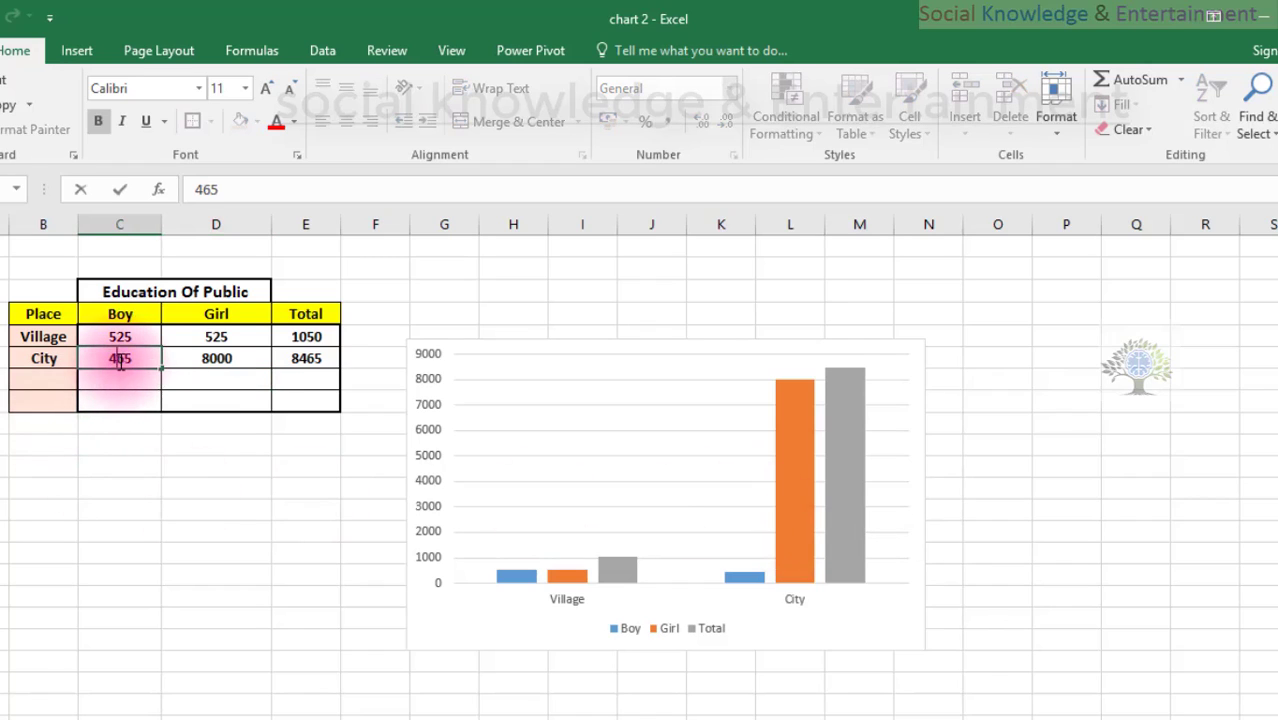
pyautogui.moveTo(116, 361)
pyautogui.mouseDown()
pyautogui.moveTo(152, 362)
pyautogui.moveTo(107, 361)
pyautogui.mouseUp()
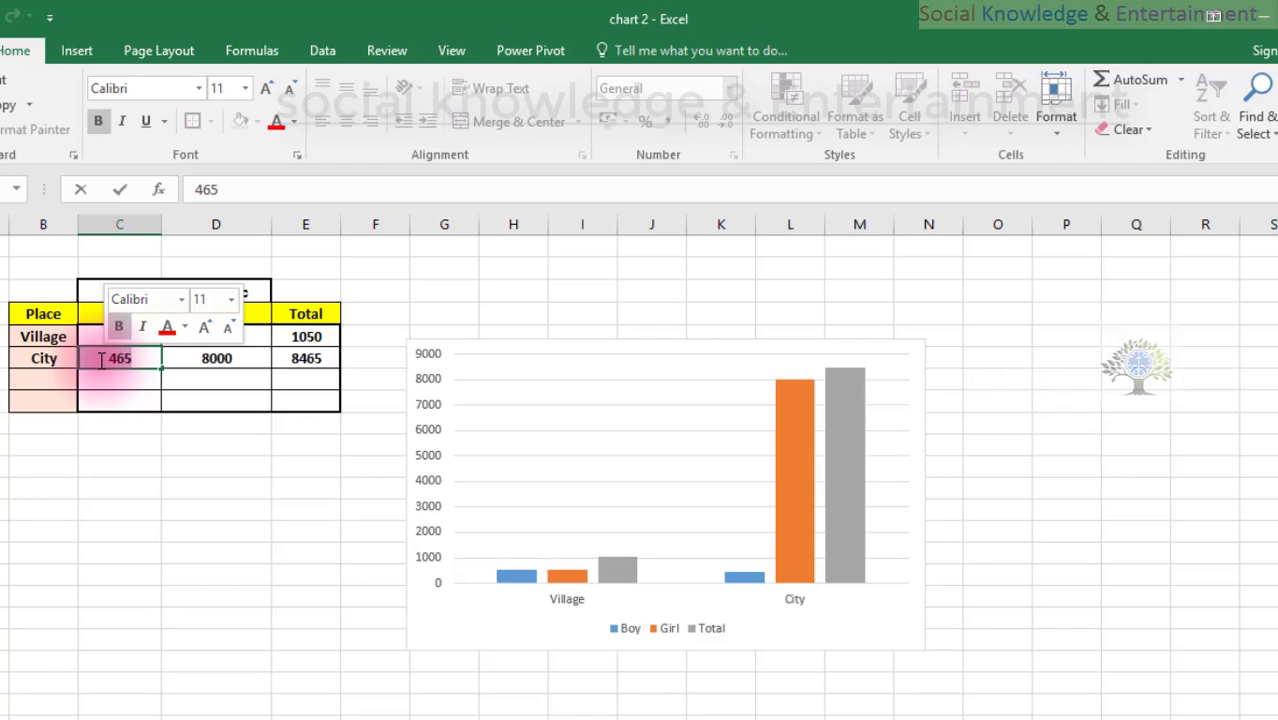
pyautogui.write('1')
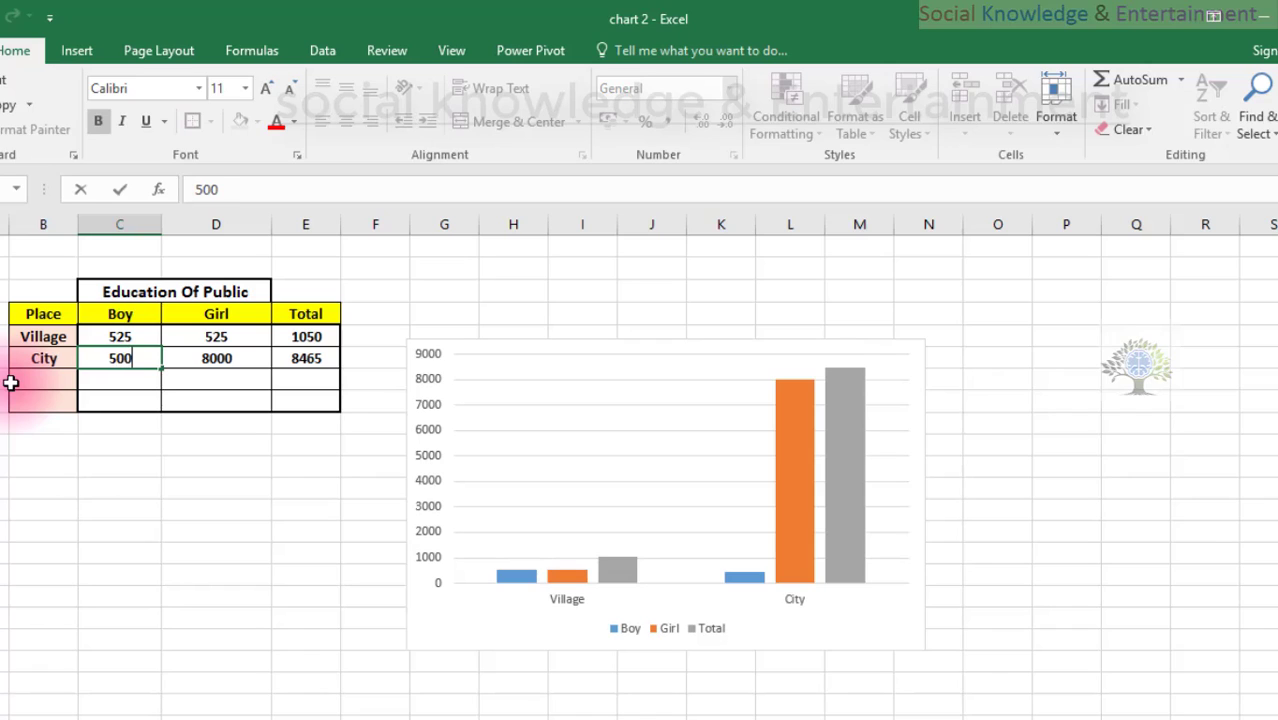
pyautogui.write('000')
pyautogui.press('Return')
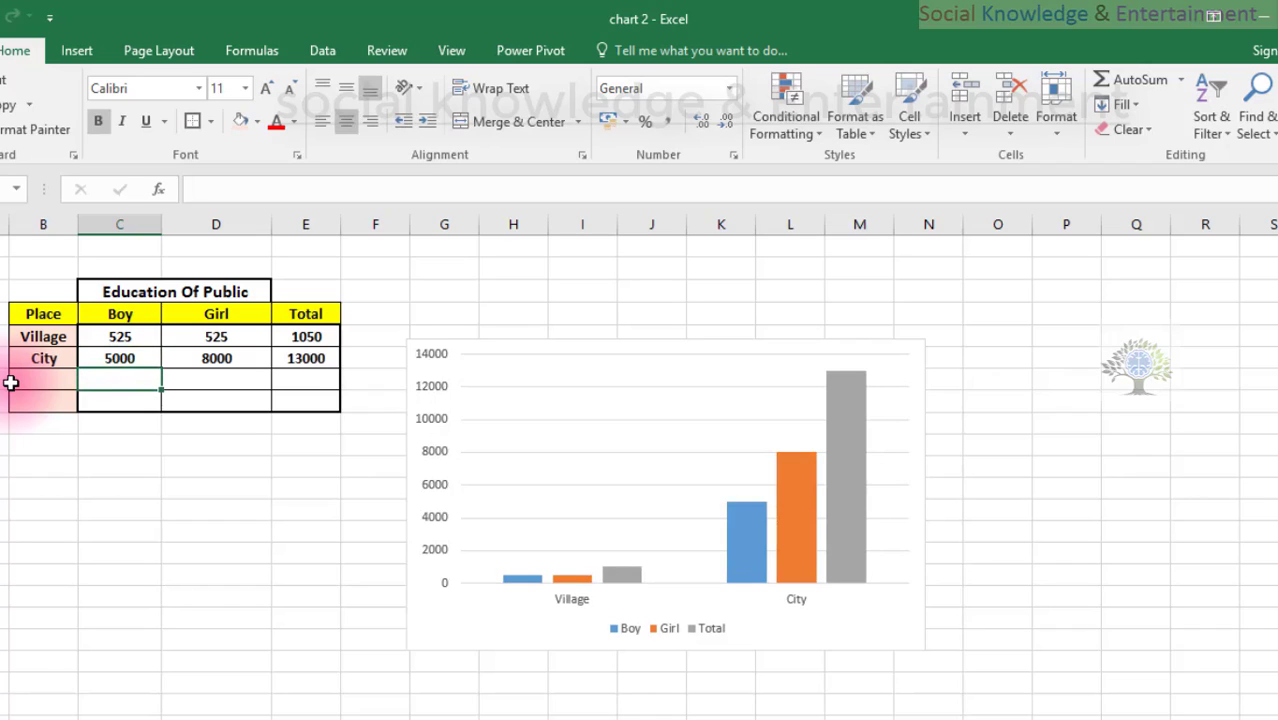
# Replace the City row's Boy value in cell C6 with 9000
pyautogui.click(107, 349)
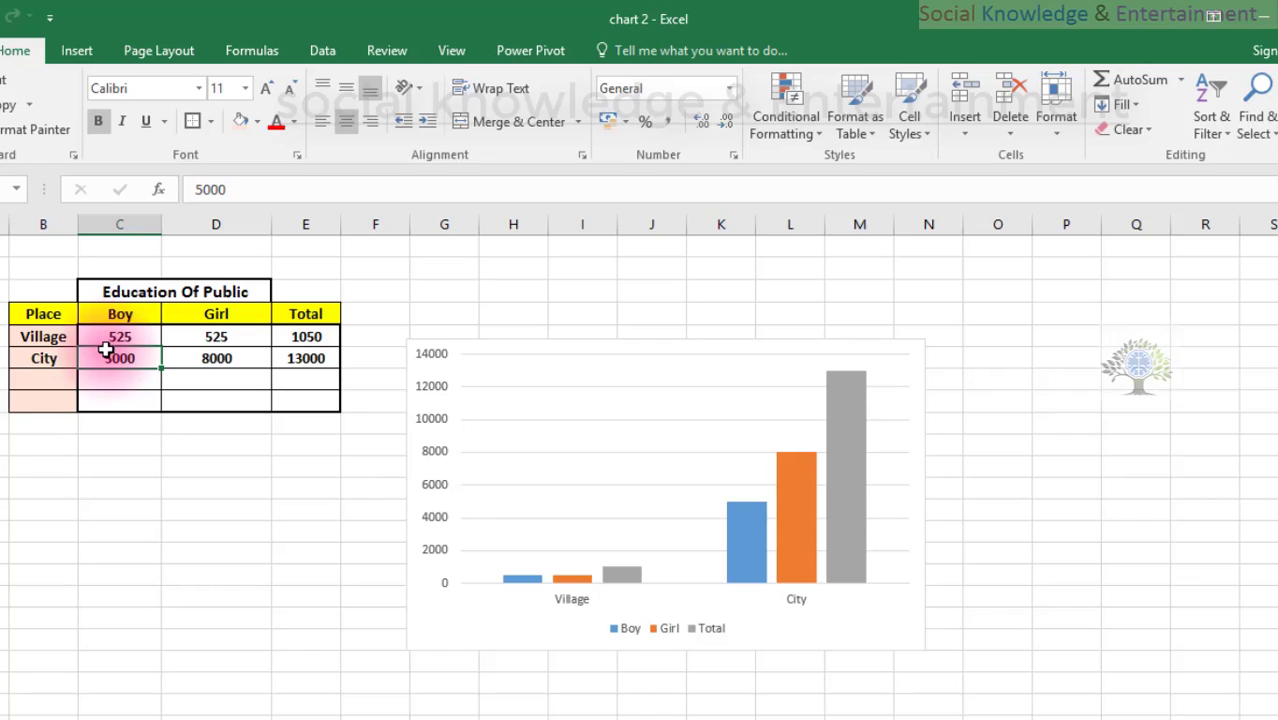
pyautogui.write('90')
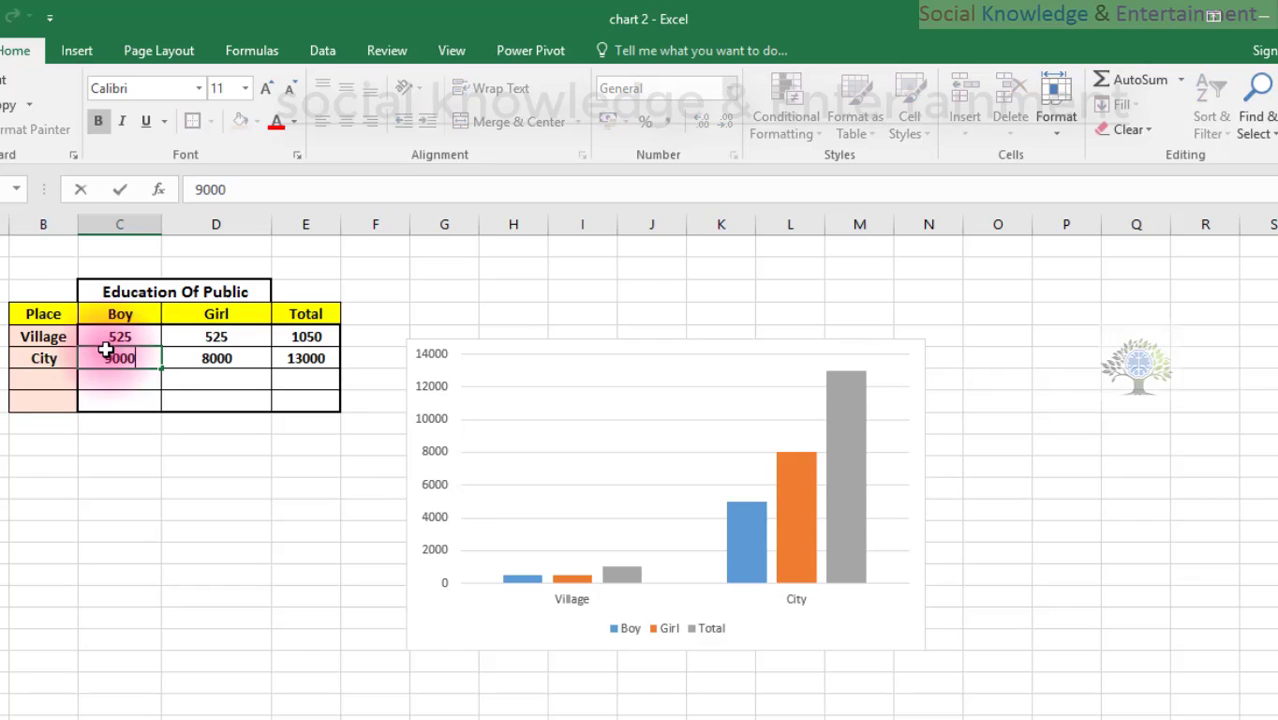
pyautogui.write('00')
pyautogui.press('Return')
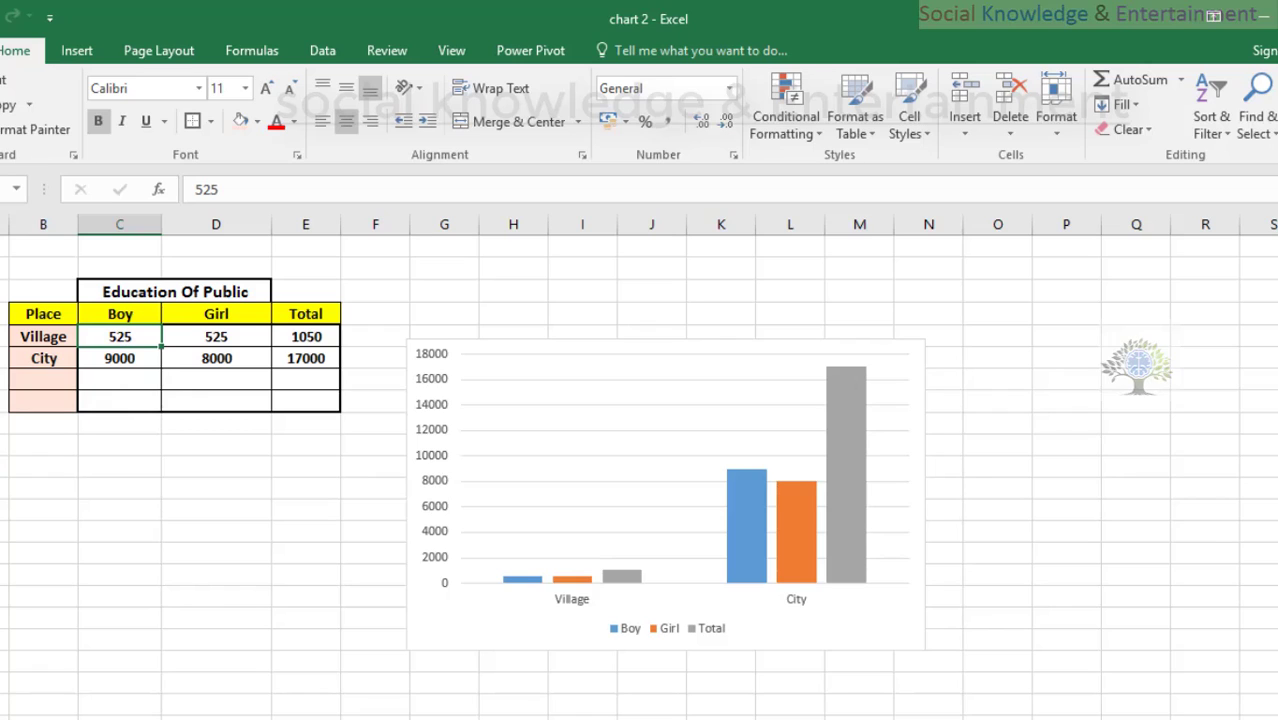
# Set the Village row's Boy value to 7000 and its Girl value to 10000
pyautogui.write('7000')
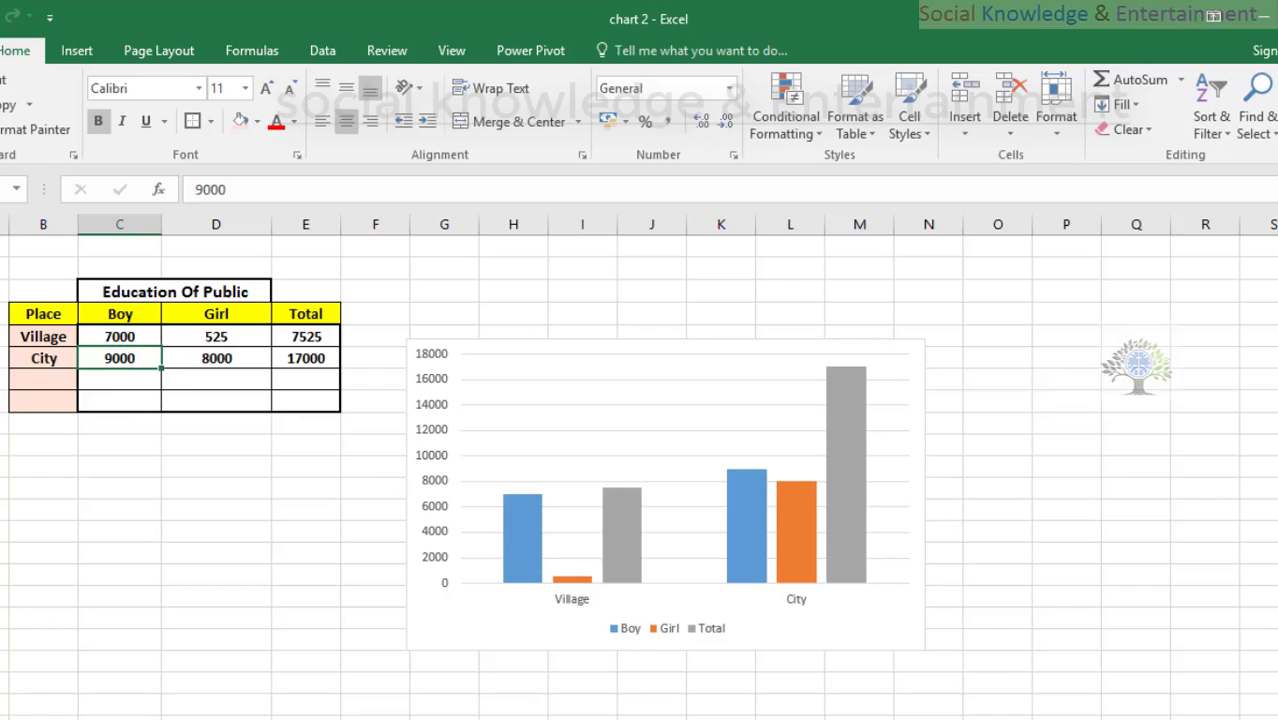
pyautogui.click(177, 318)
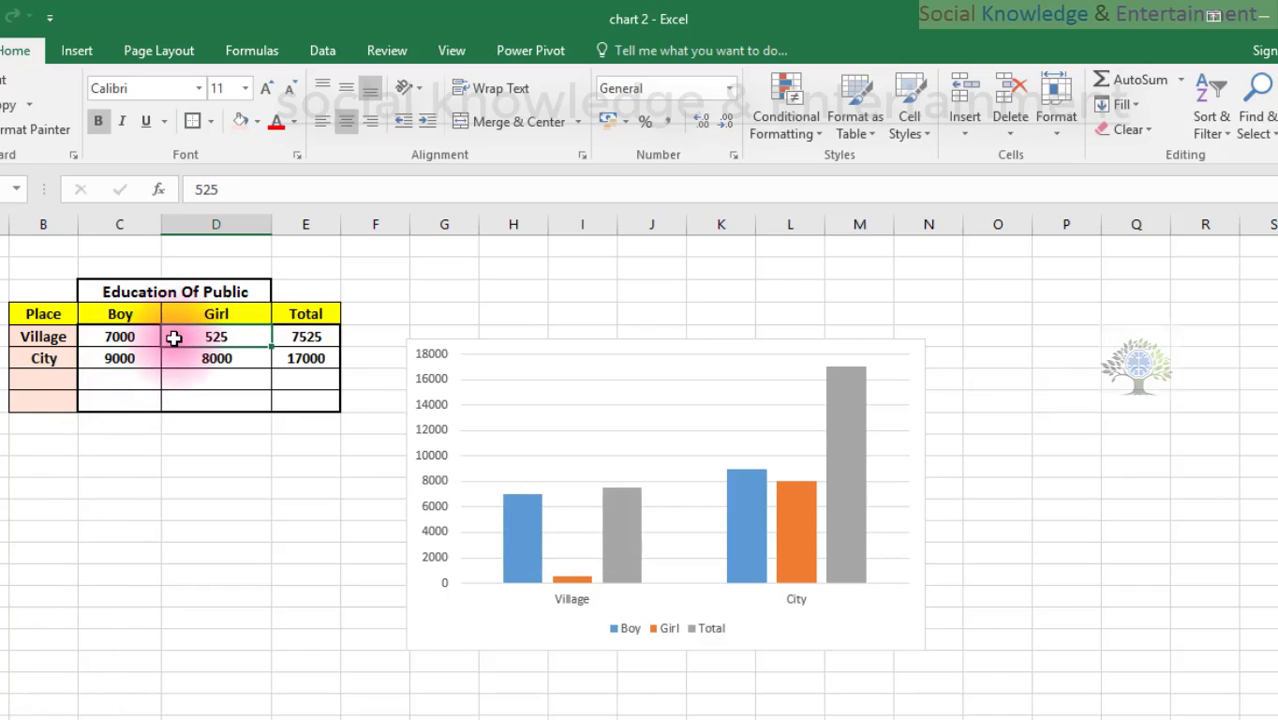
pyautogui.write('10000')
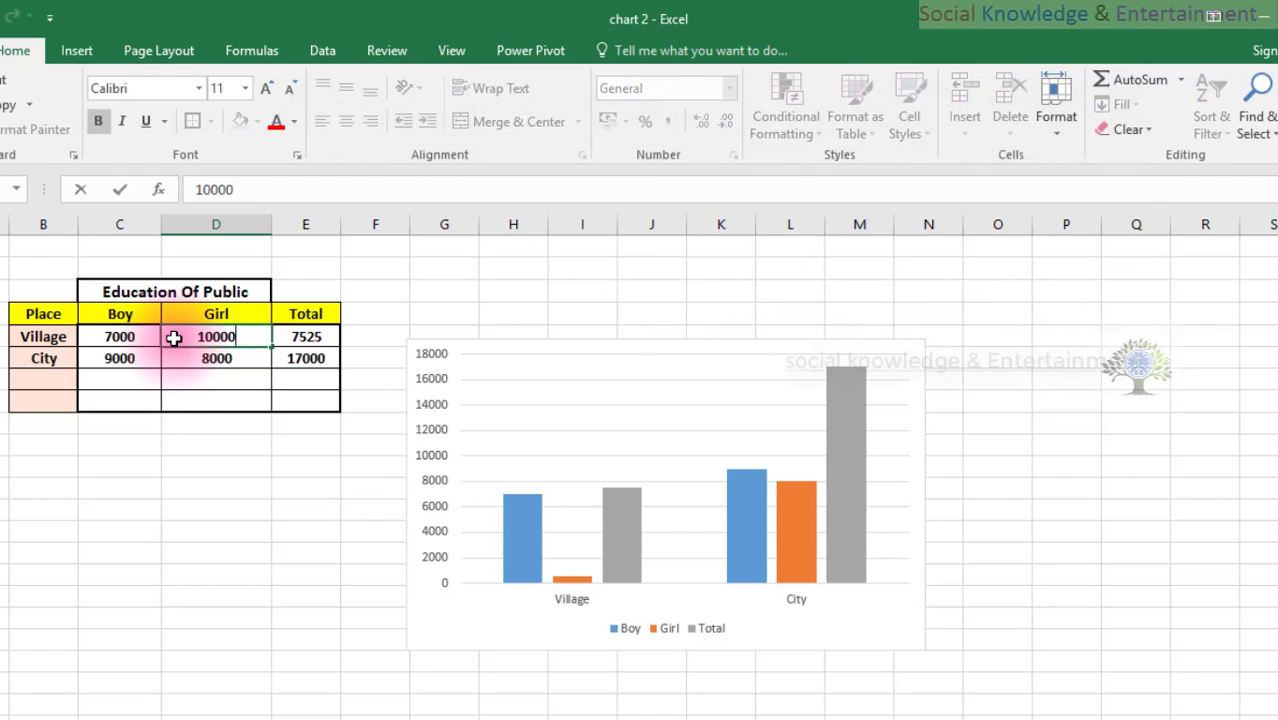
pyautogui.press('Return')
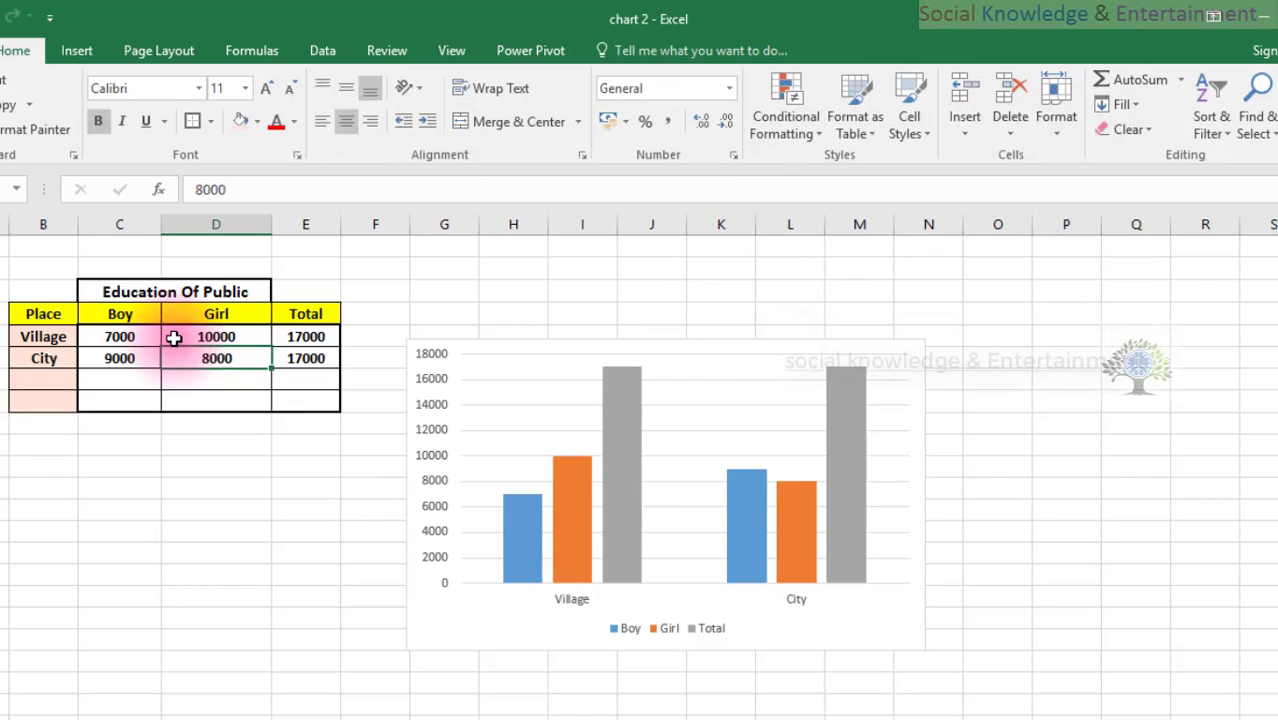
# Try shifting the plot area inside the chart and undo the shift
pyautogui.click(471, 414)
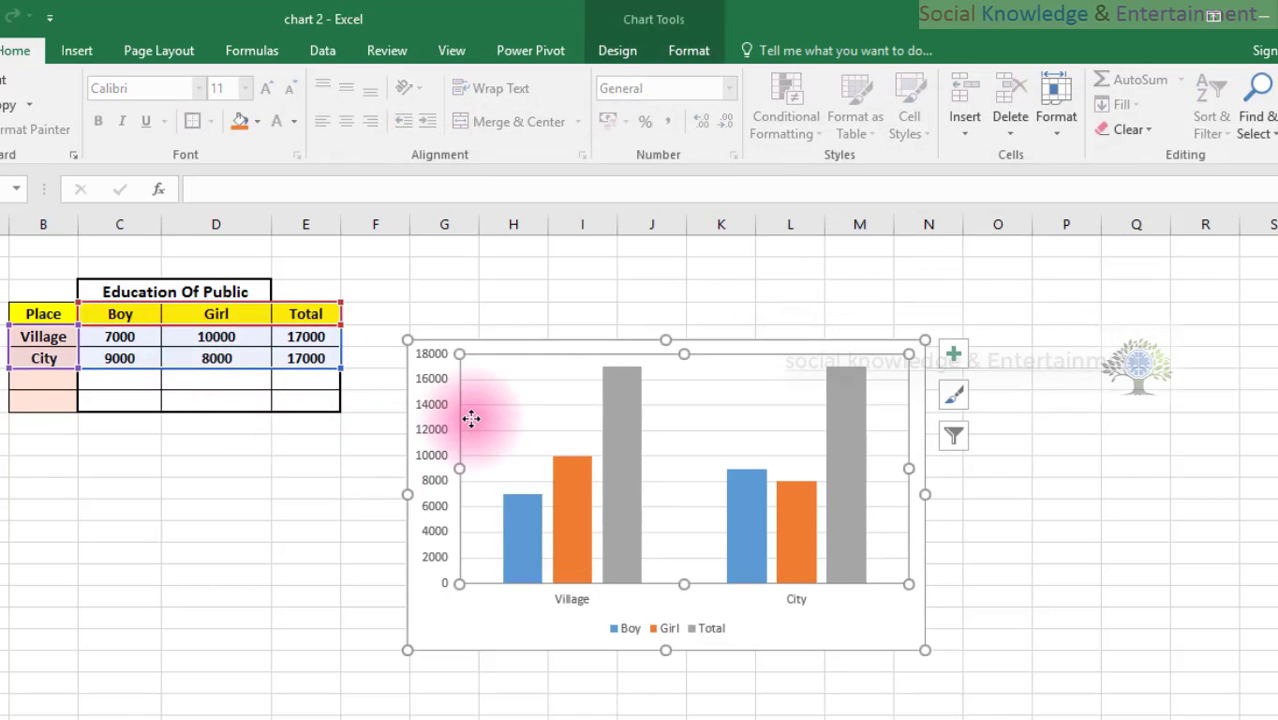
pyautogui.moveTo(522, 407); pyautogui.dragTo(536, 393)
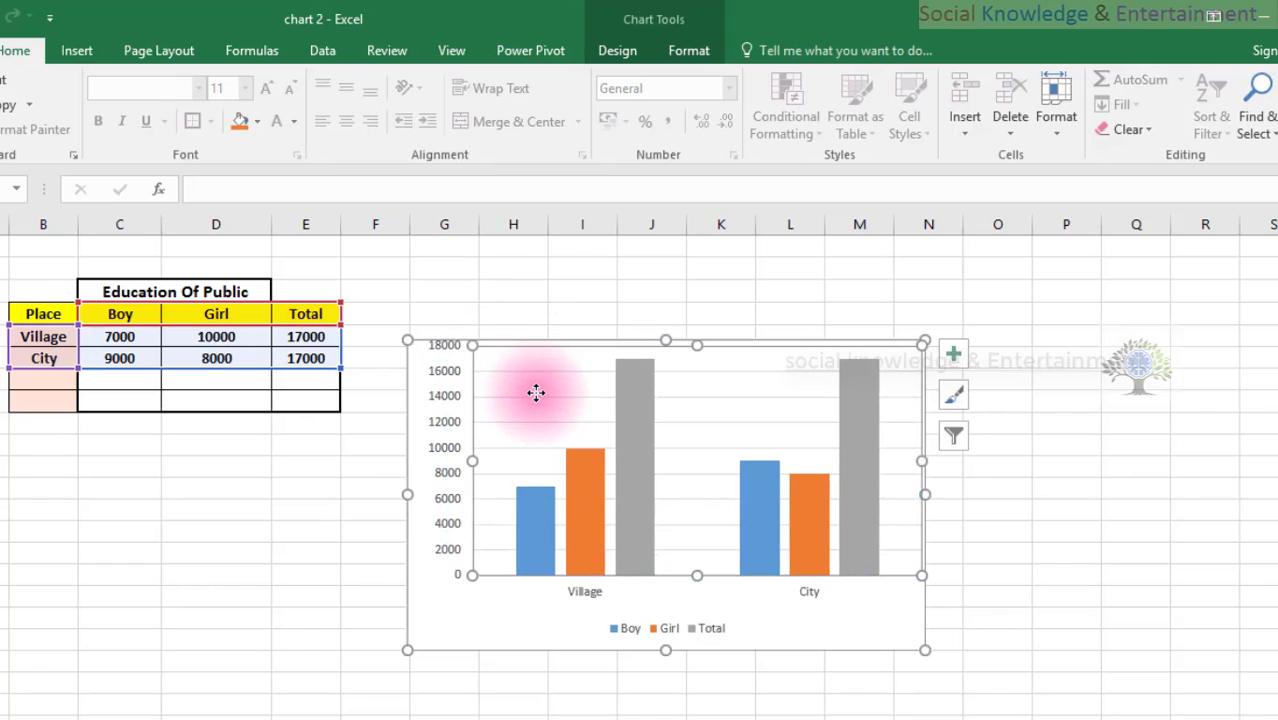
pyautogui.hotkey('ctrl', 'z')
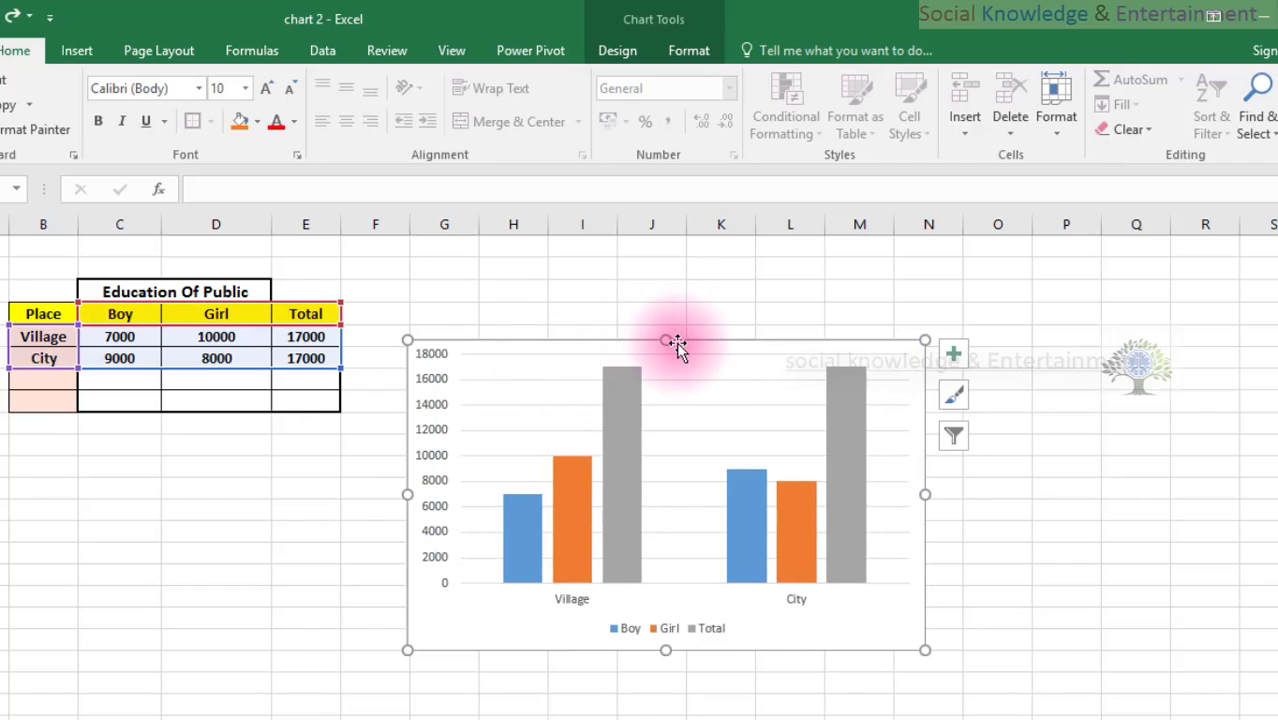
# Move the Boy, Girl and Total chart aside to look at the Boy chart beneath it, and undo the move
pyautogui.moveTo(688, 340); pyautogui.dragTo(1055, 356)
pyautogui.click(563, 491)
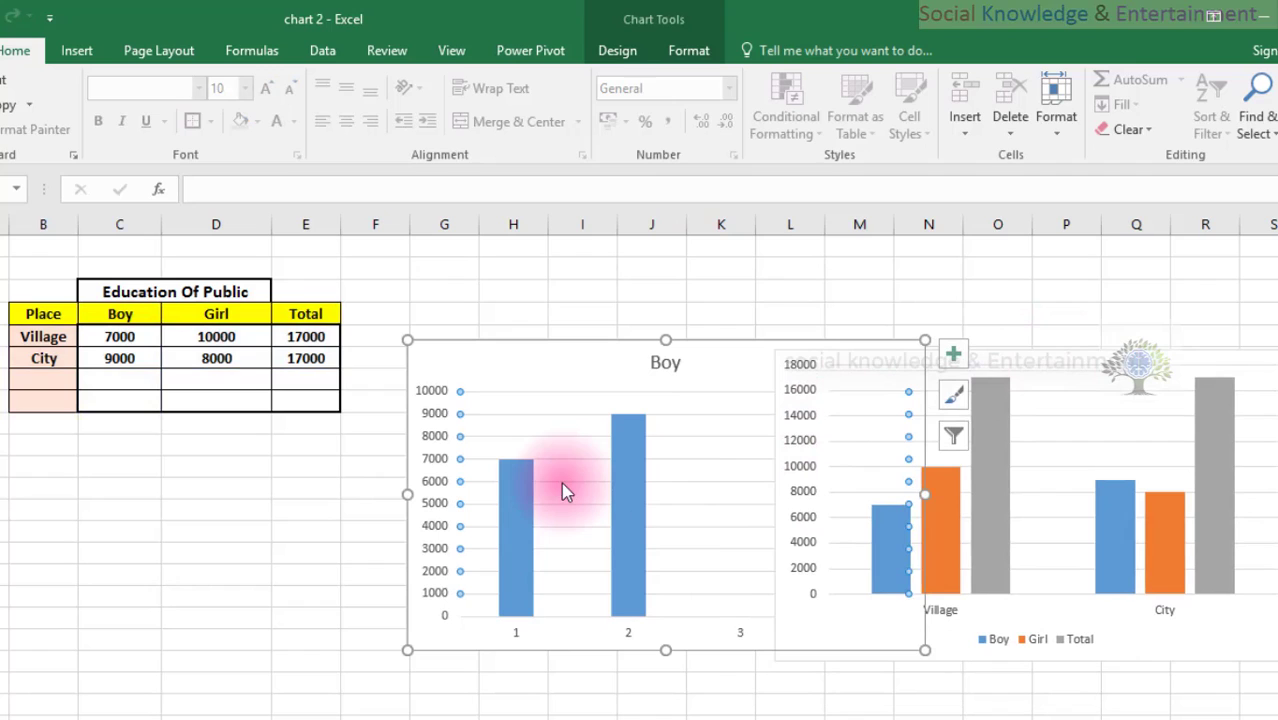
pyautogui.click(561, 482)
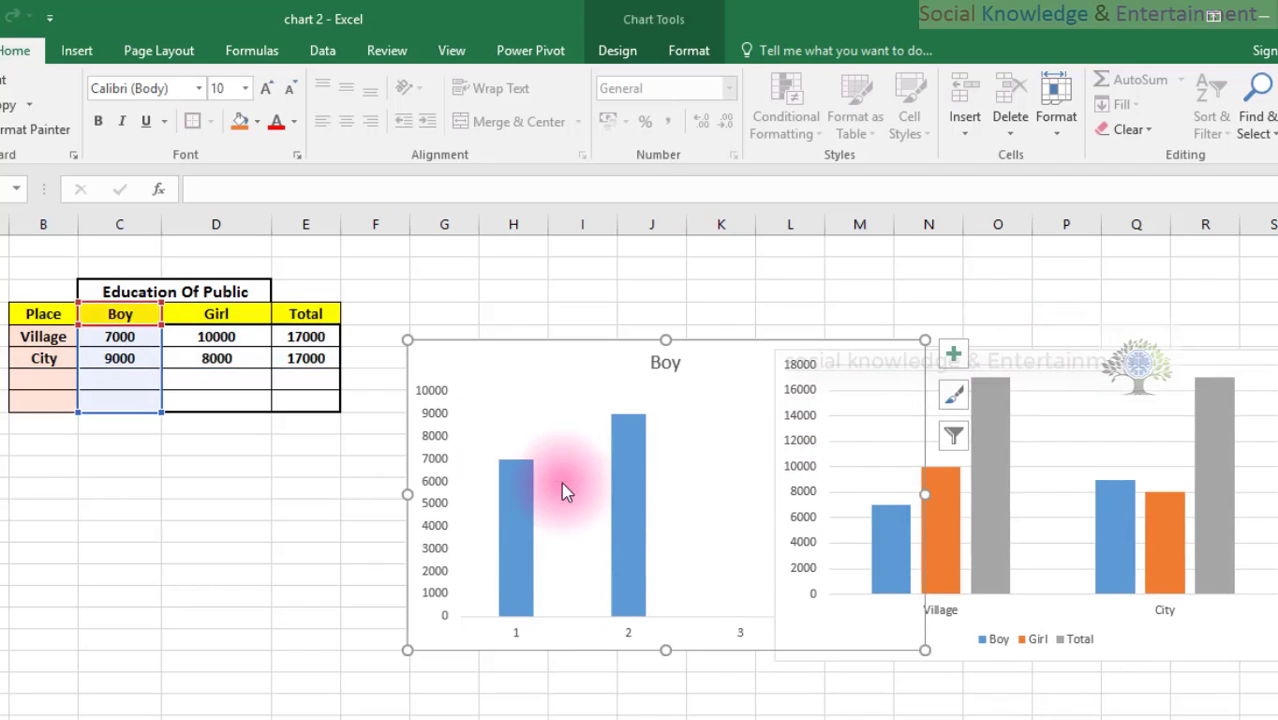
pyautogui.hotkey('ctrl', 'z')
pyautogui.hotkey('ctrl', 'z')
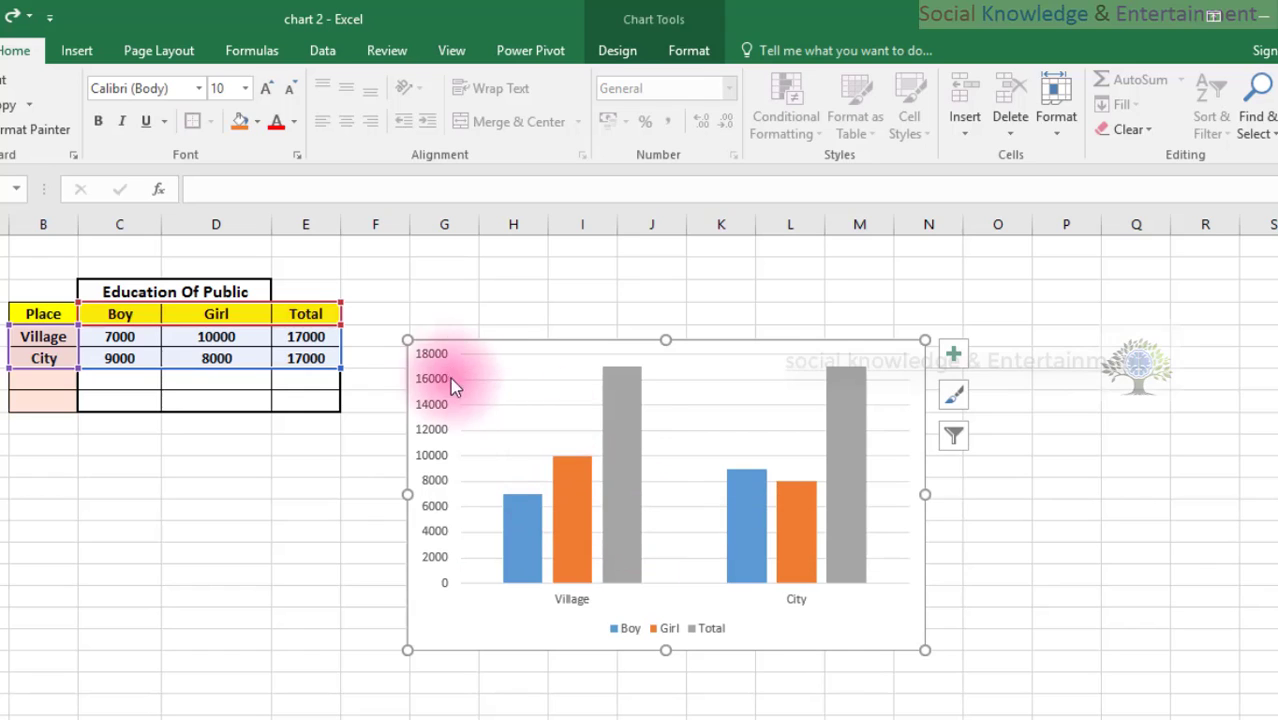
pyautogui.click(604, 491)
pyautogui.click(572, 475)
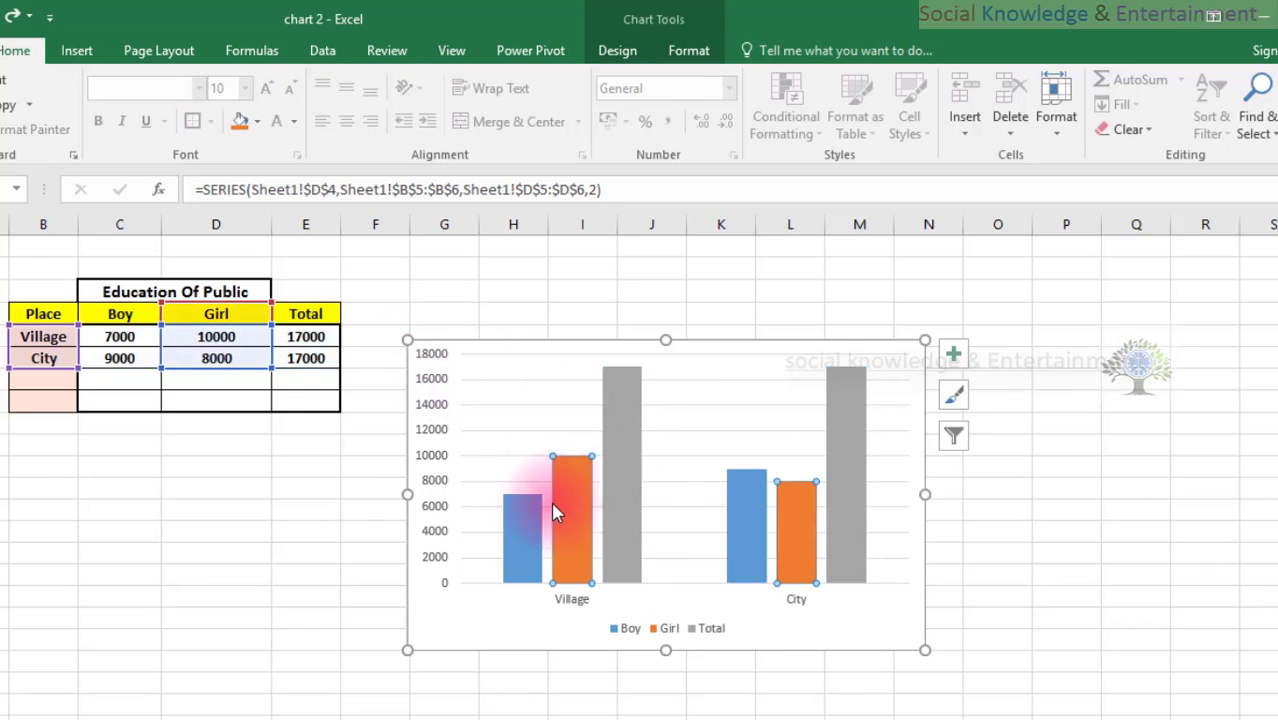
pyautogui.moveTo(620, 347); pyautogui.dragTo(1032, 222)
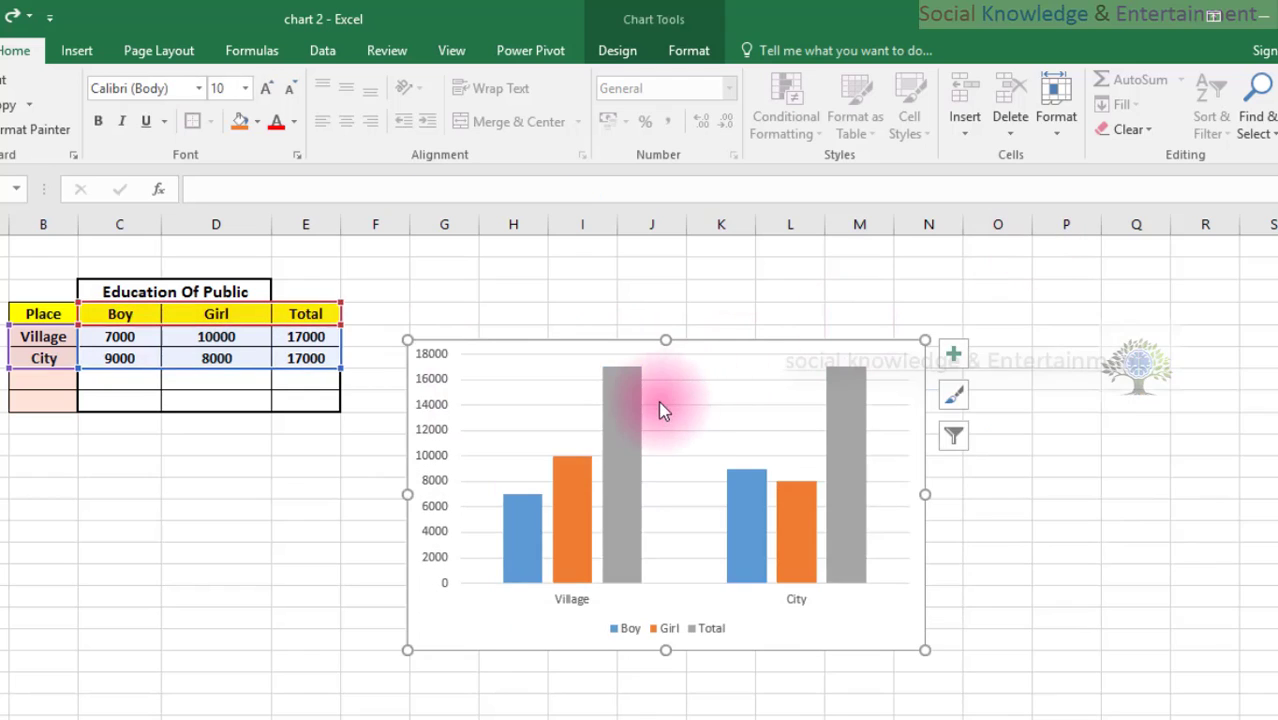
pyautogui.click(593, 297)
pyautogui.click(551, 394)
pyautogui.click(458, 642)
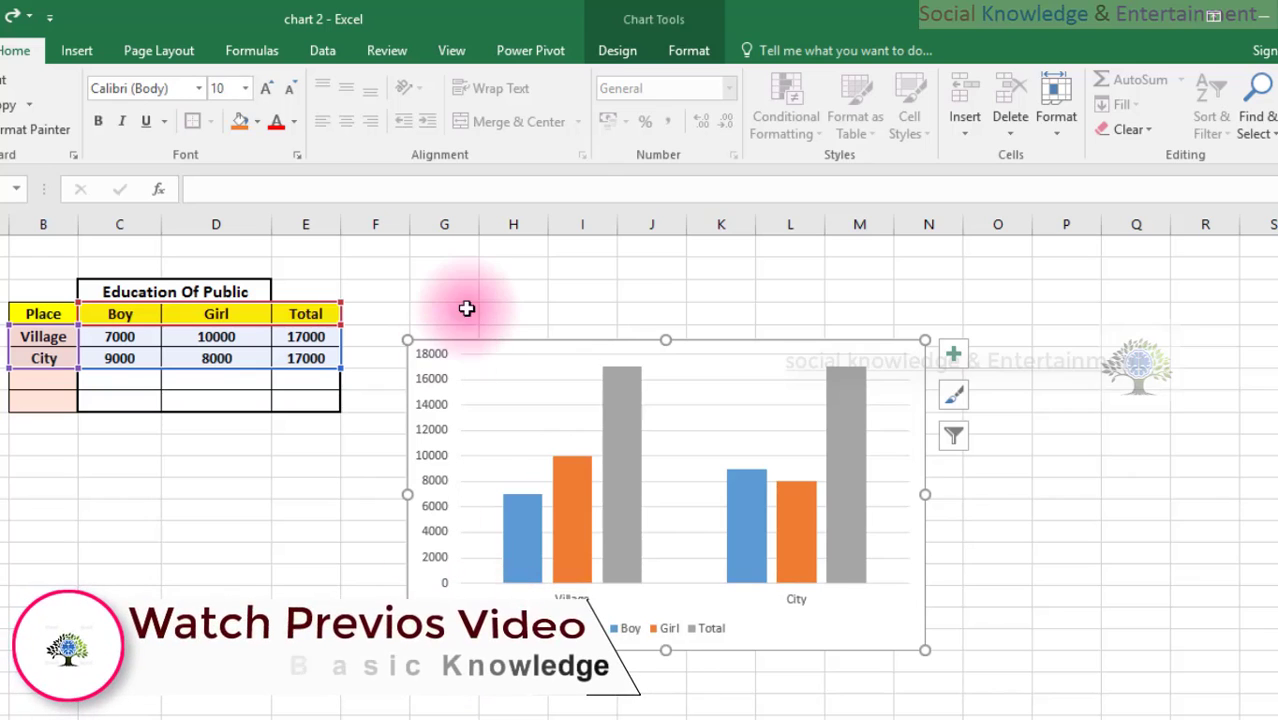
# Resize the Boy, Girl and Total chart to span columns F to P and delete the separate Boy chart beneath it
pyautogui.moveTo(405, 338); pyautogui.dragTo(361, 248)
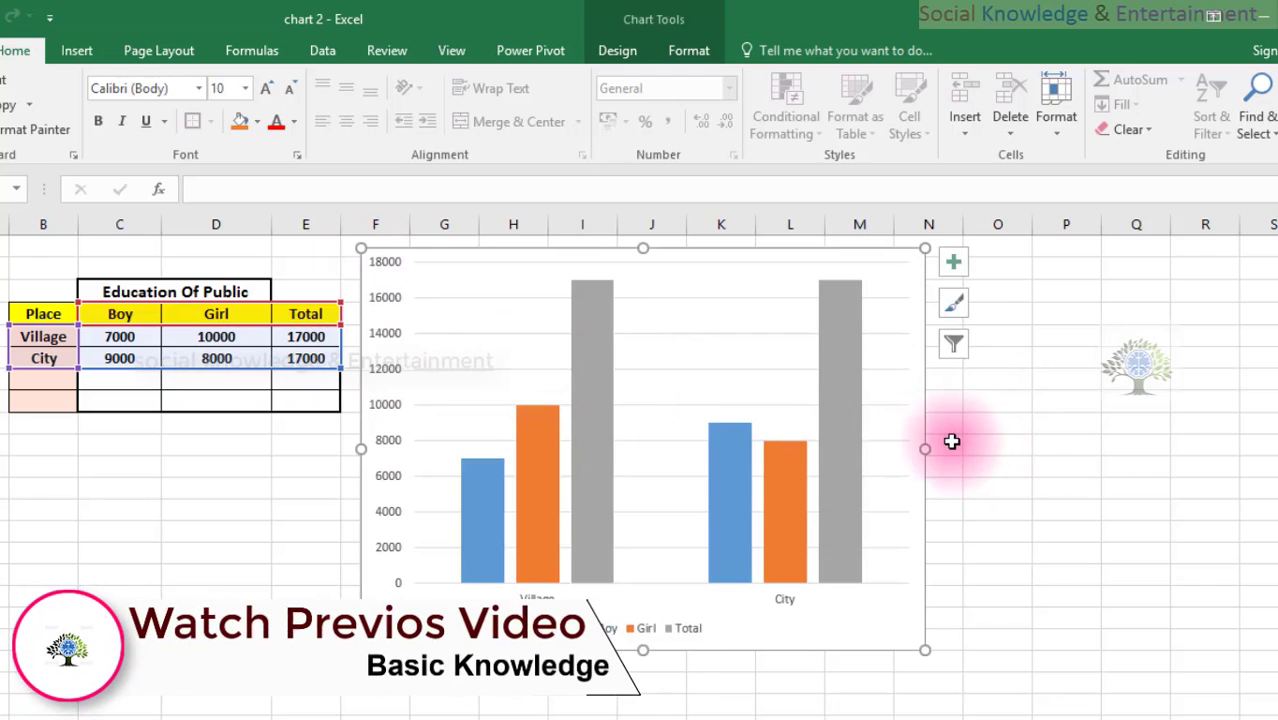
pyautogui.moveTo(924, 449); pyautogui.dragTo(1090, 449)
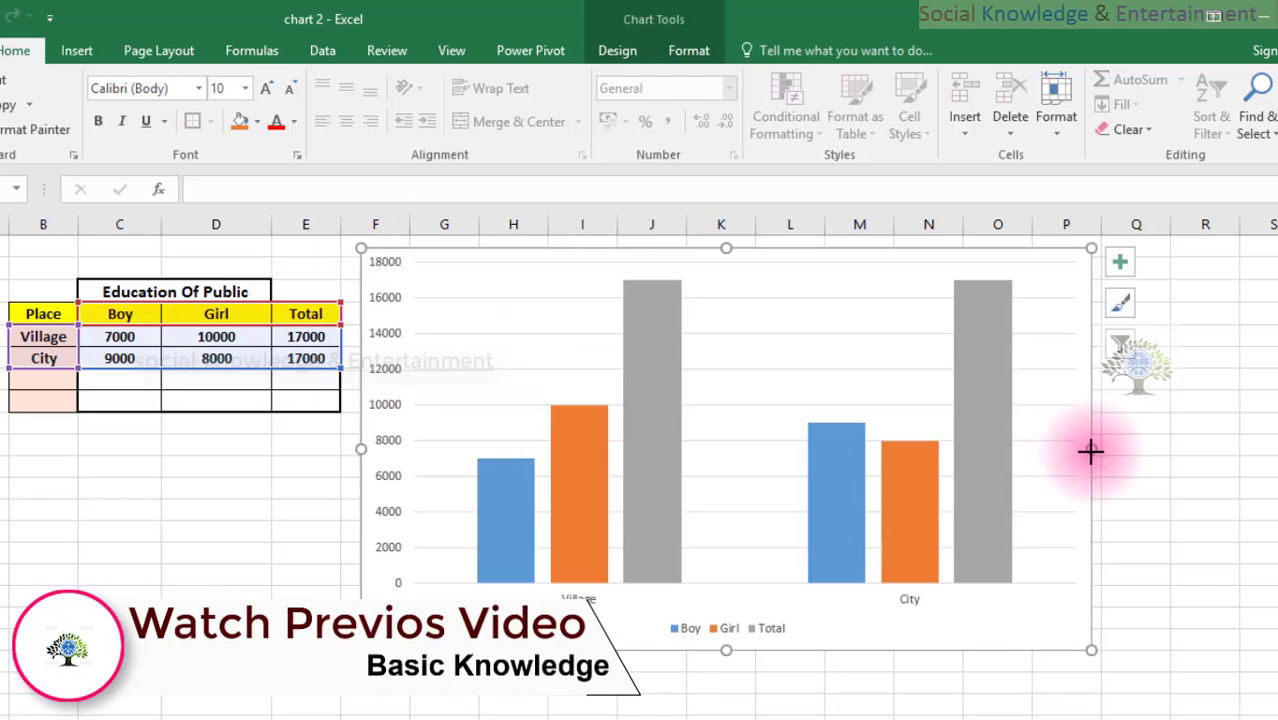
pyautogui.moveTo(722, 601); pyautogui.dragTo(725, 597)
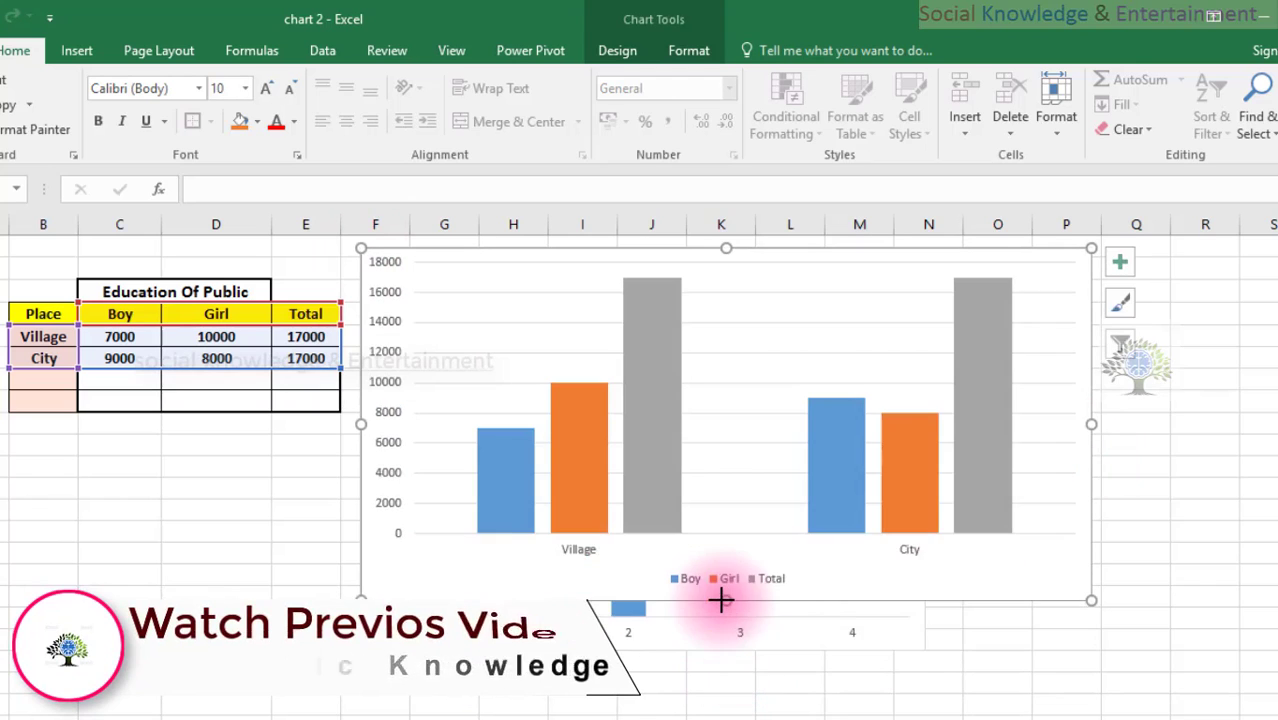
pyautogui.click(755, 631)
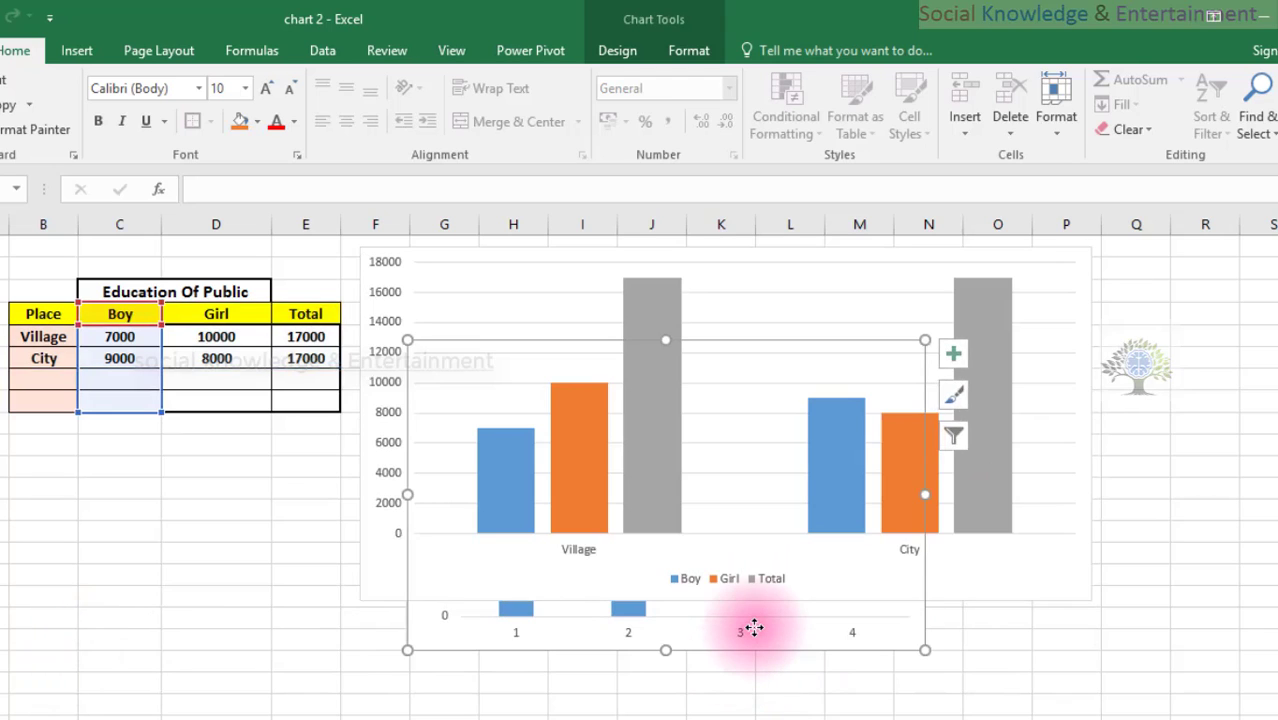
pyautogui.press('Delete')
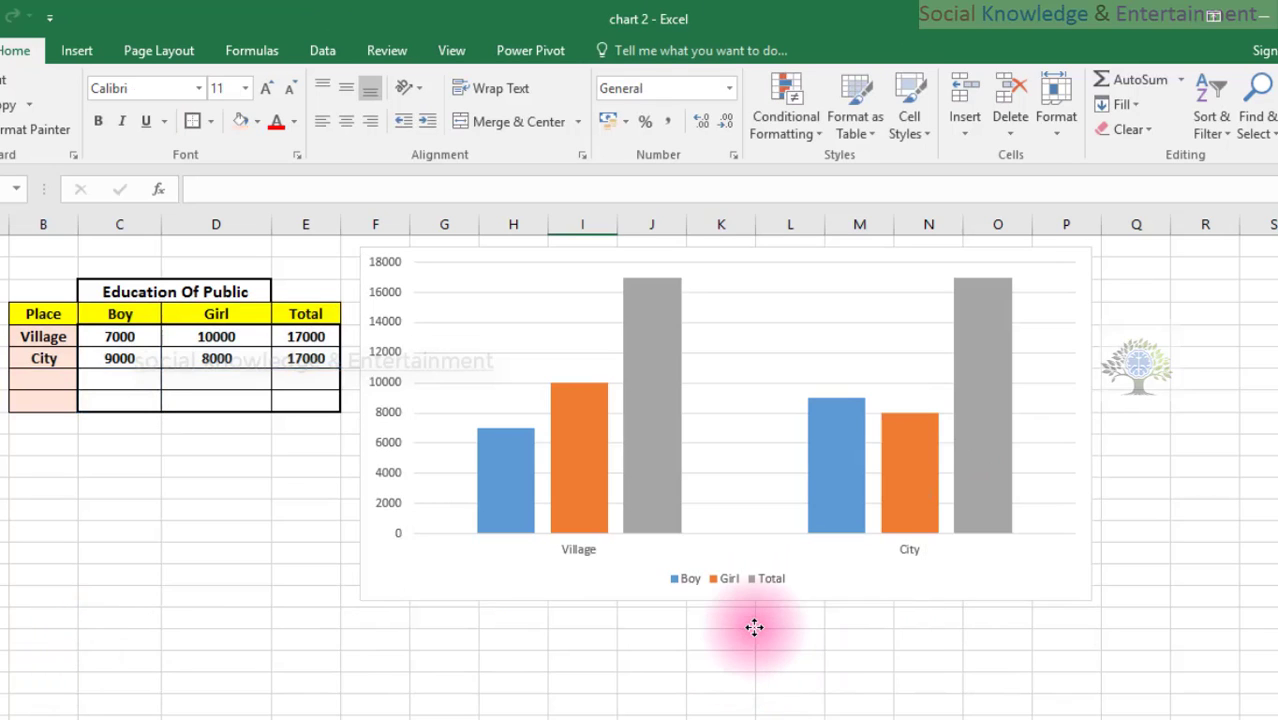
# Extend the chart's lower edge downward and enlarge the legend box around Boy, Girl and Total
pyautogui.click(738, 585)
pyautogui.moveTo(727, 598); pyautogui.dragTo(733, 660)
pyautogui.click(693, 645)
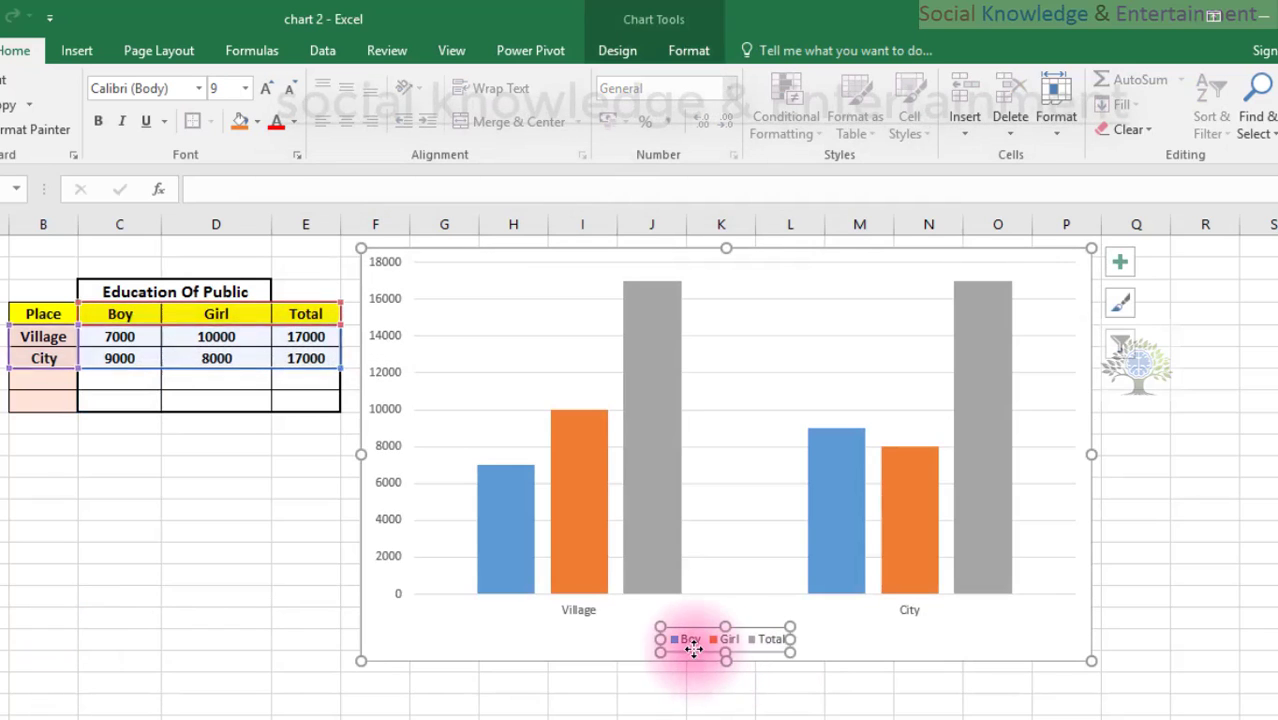
pyautogui.click(672, 636)
pyautogui.moveTo(661, 627); pyautogui.dragTo(637, 609)
pyautogui.moveTo(790, 629); pyautogui.dragTo(813, 631)
# Fill the chart's Boy legend entry with red, and change that fill to the standard color Dark Blue
pyautogui.doubleClick(665, 631)
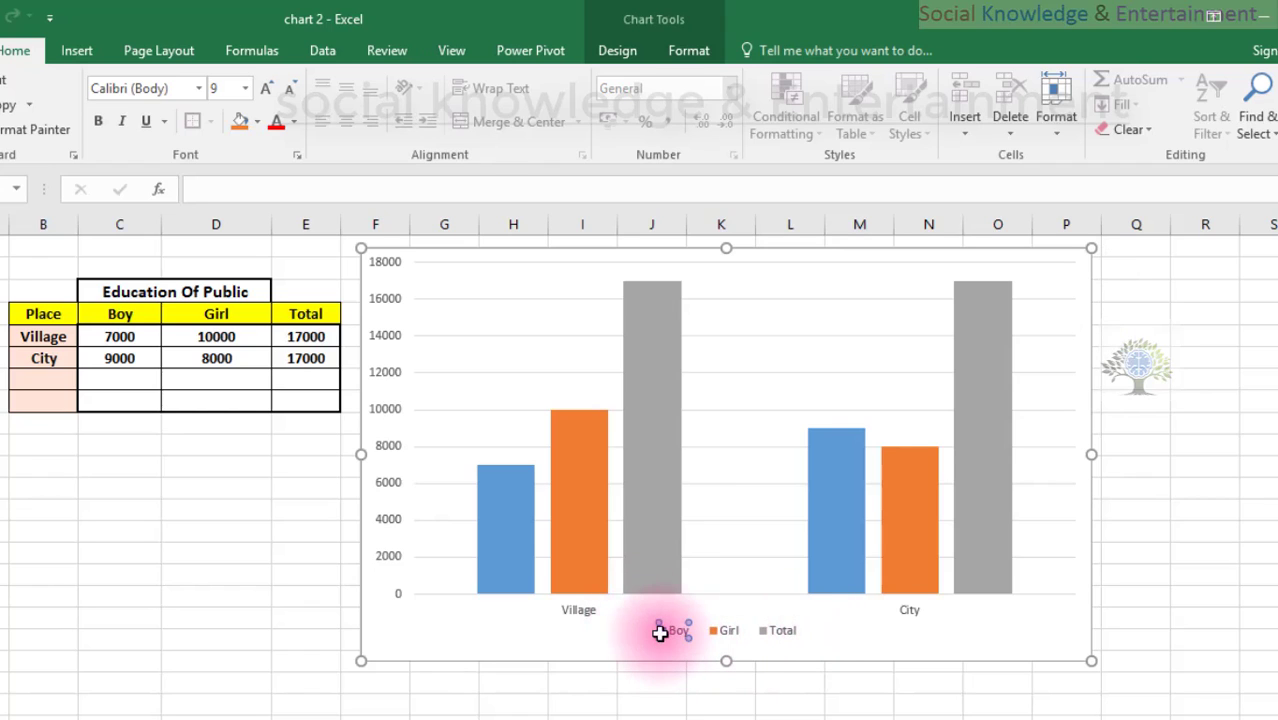
pyautogui.click(1120, 356)
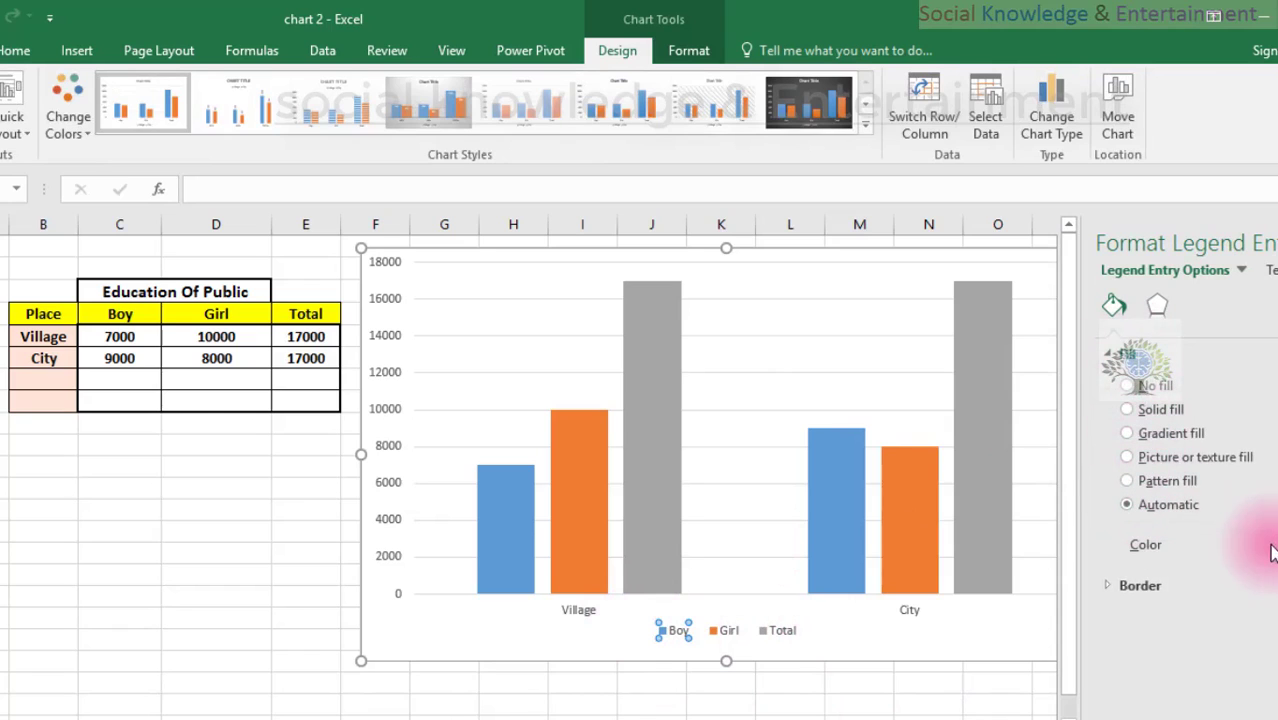
pyautogui.click(1270, 545)
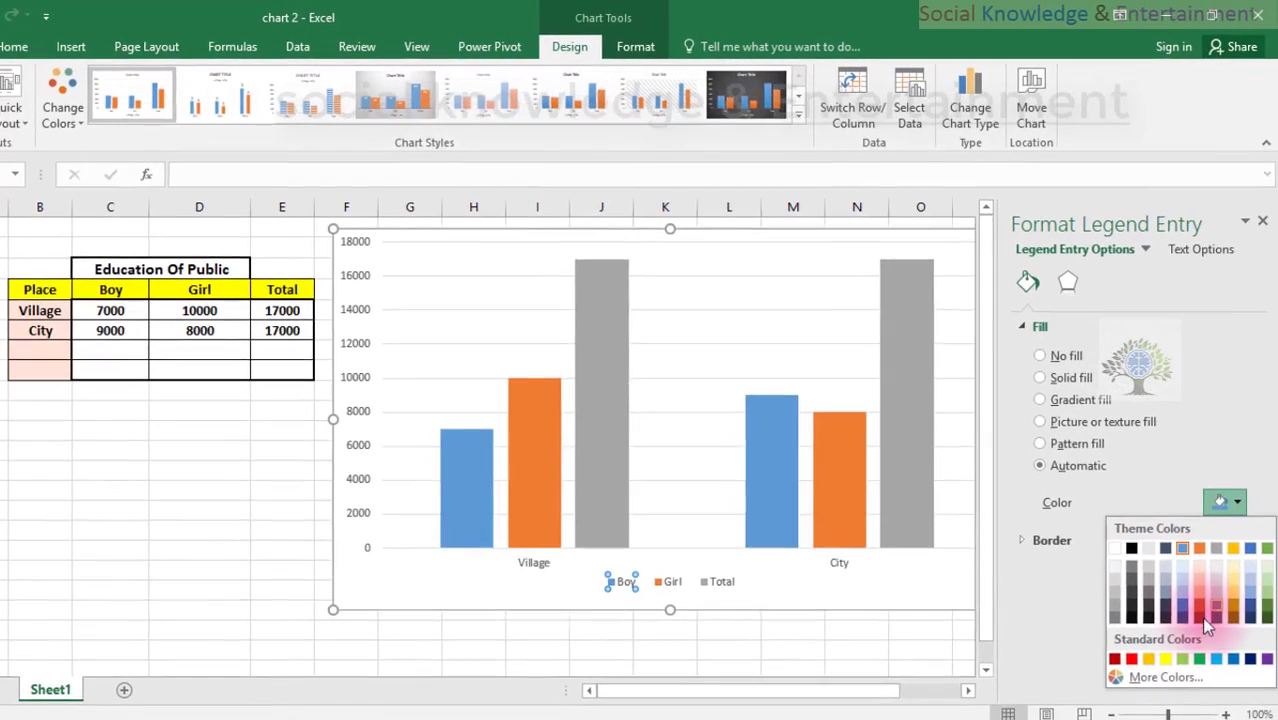
pyautogui.click(1196, 696)
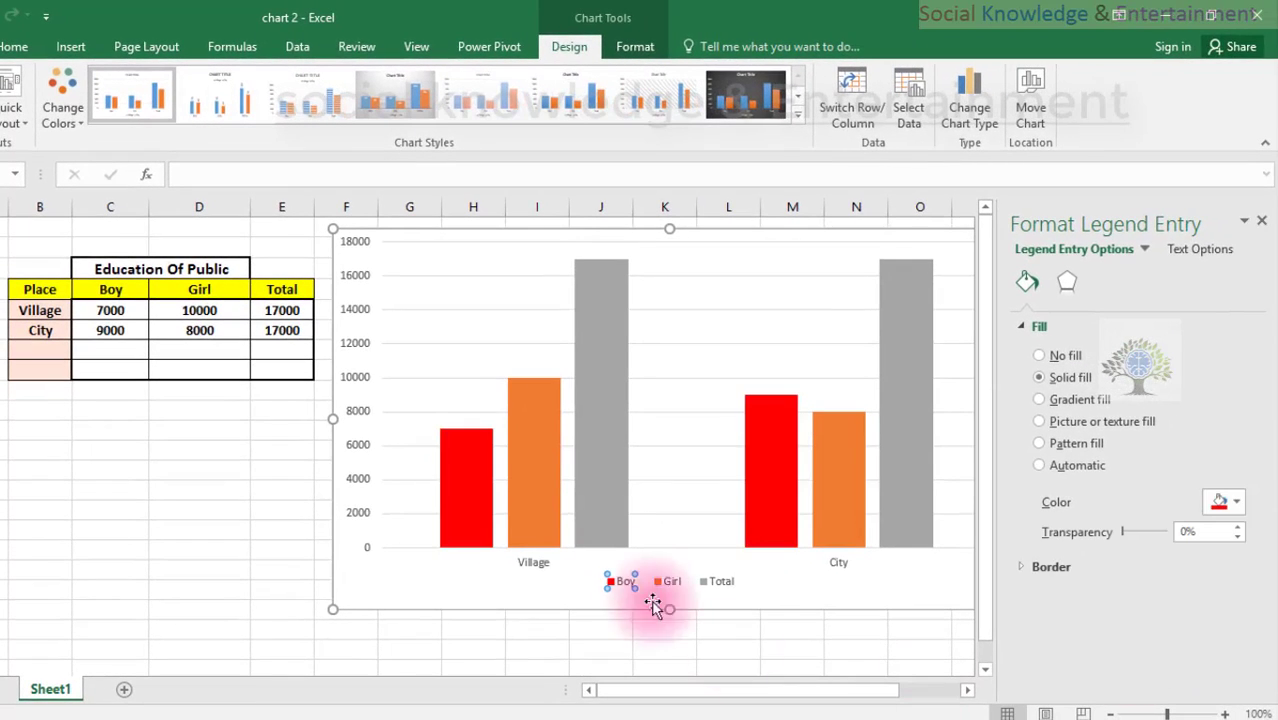
pyautogui.click(1218, 505)
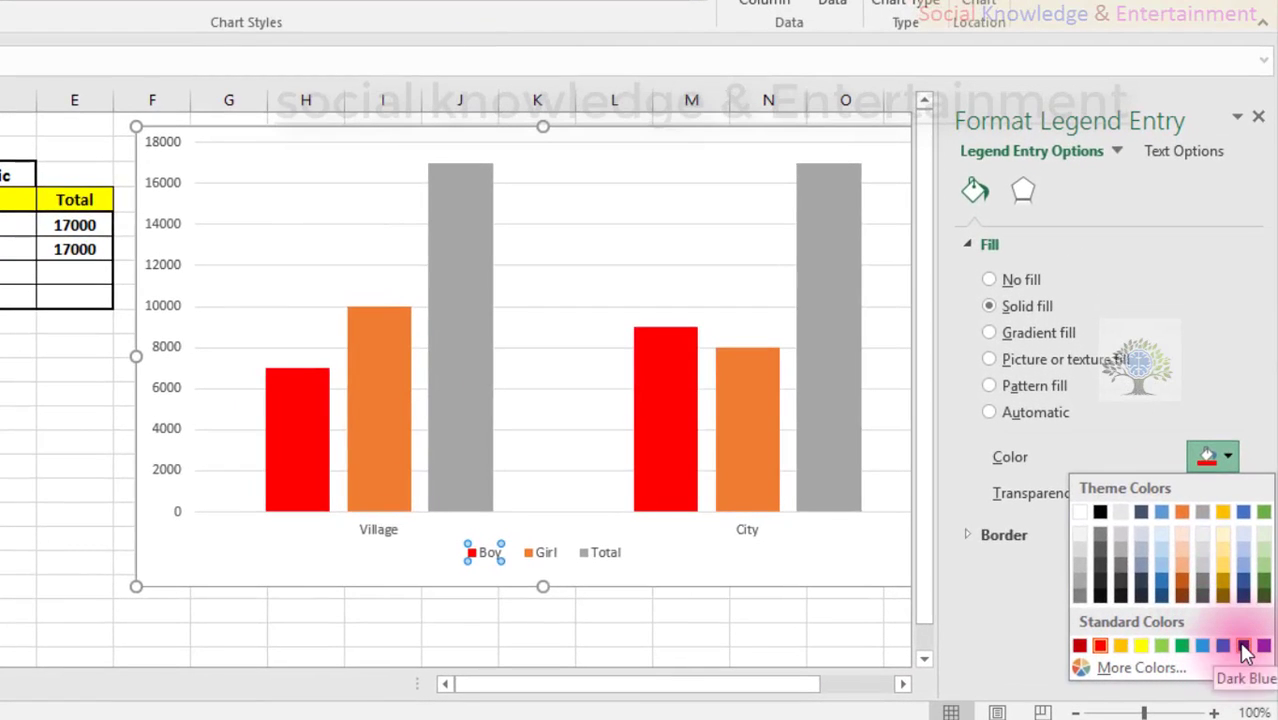
pyautogui.click(1242, 645)
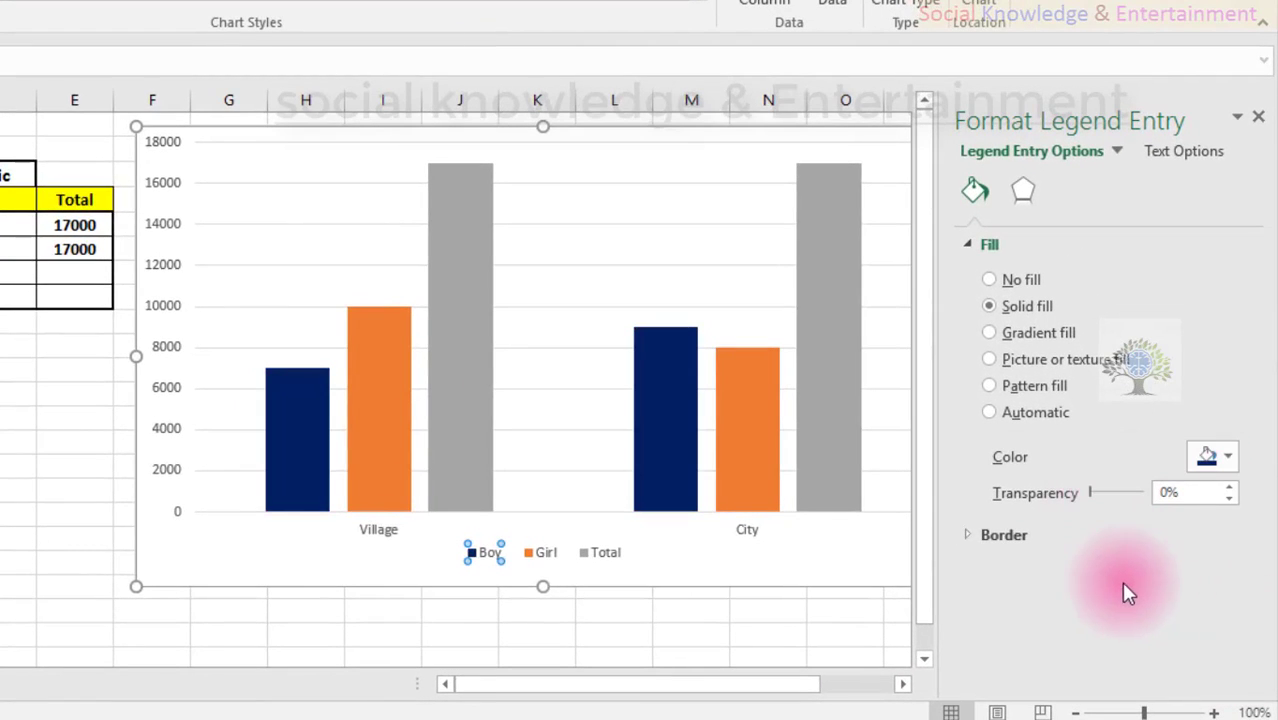
# Fill the chart's Girl column series with a dark gold theme color
pyautogui.click(367, 449)
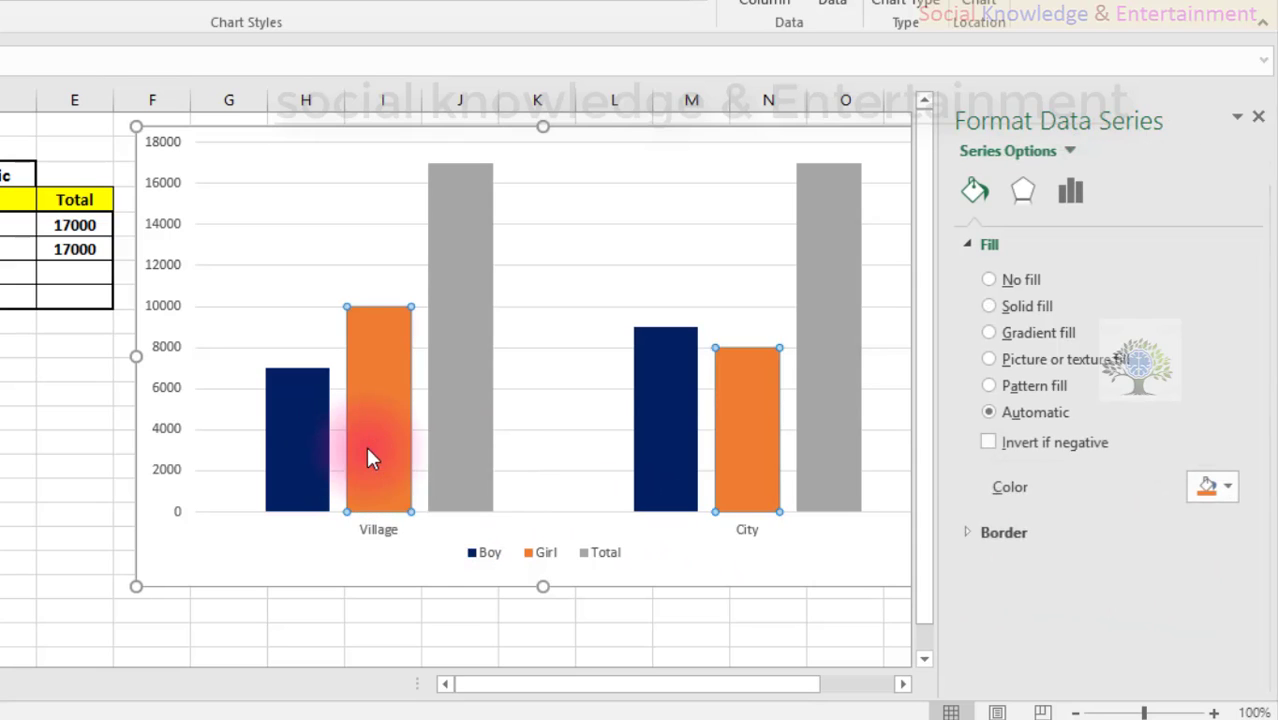
pyautogui.click(1213, 487)
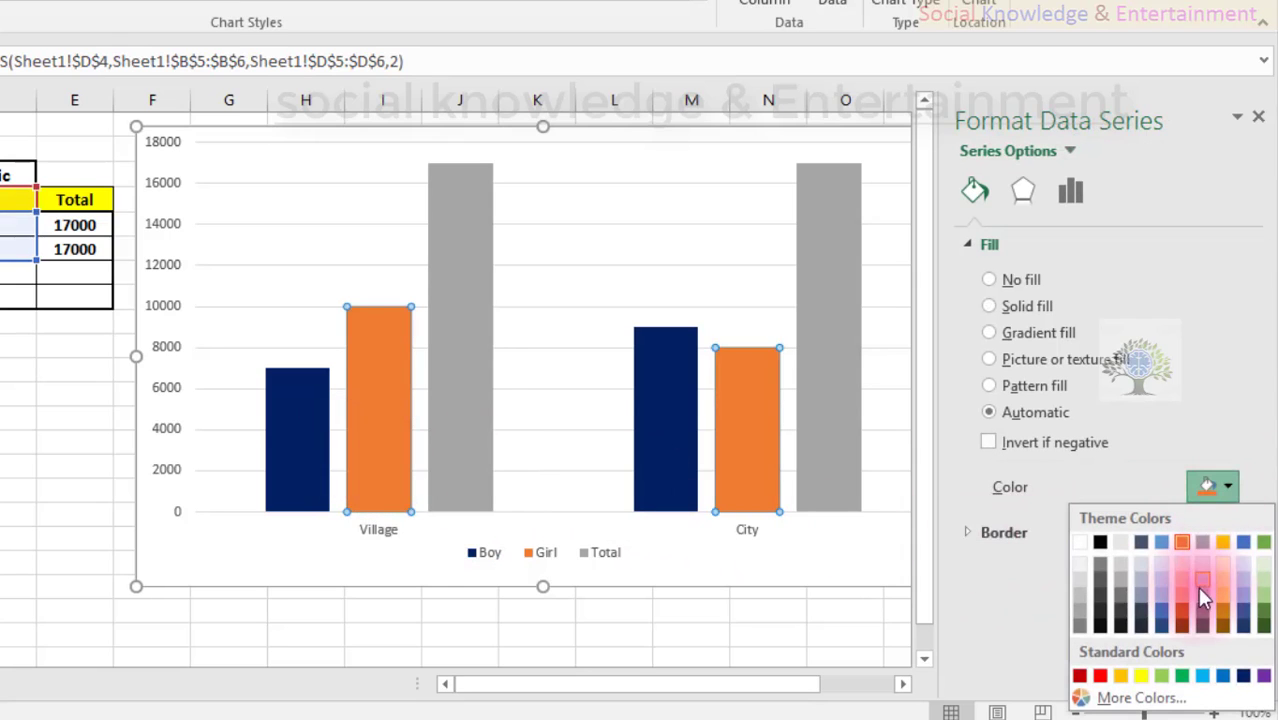
pyautogui.click(1229, 613)
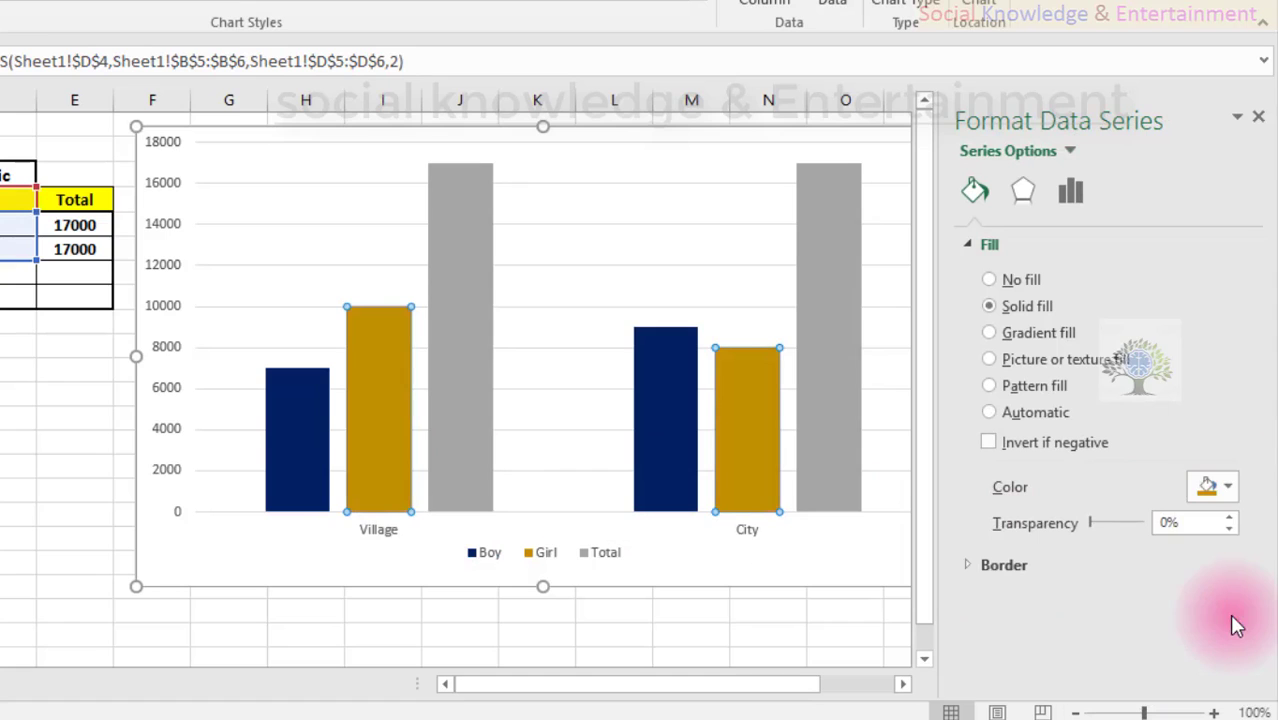
# Fill the chart's Total column series with the standard color Dark Red
pyautogui.click(489, 437)
pyautogui.click(1185, 476)
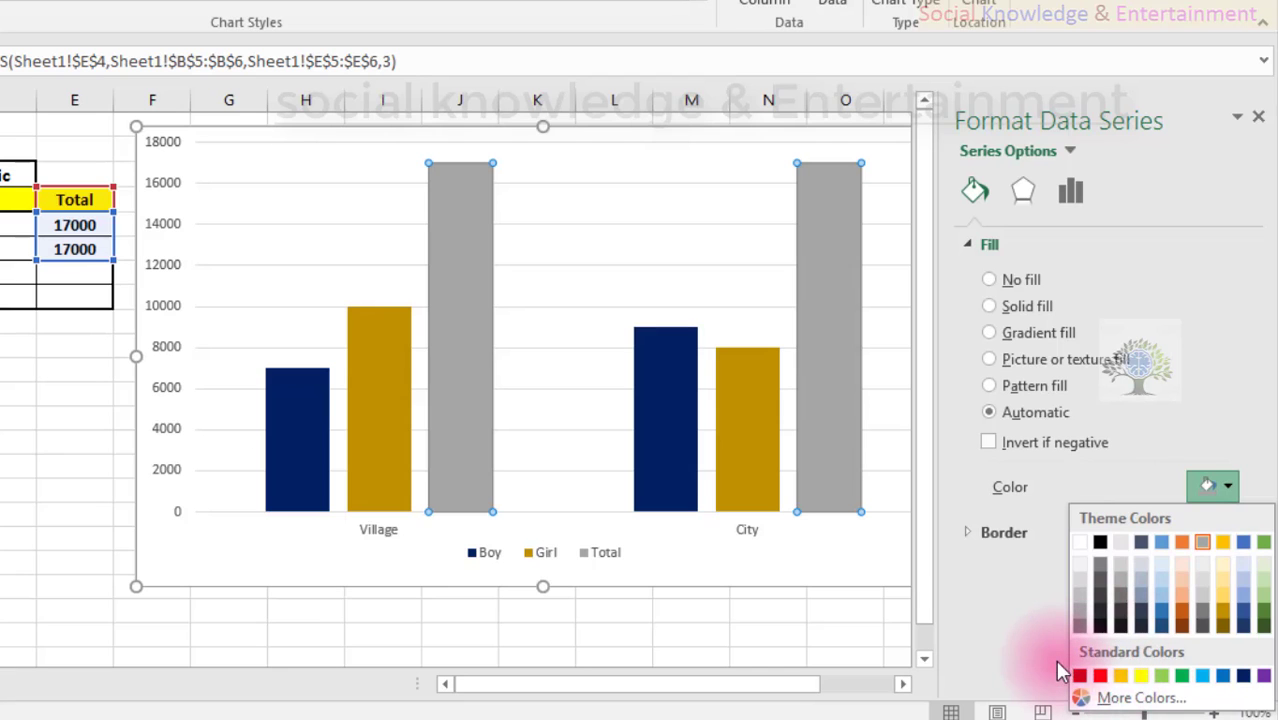
pyautogui.click(1079, 677)
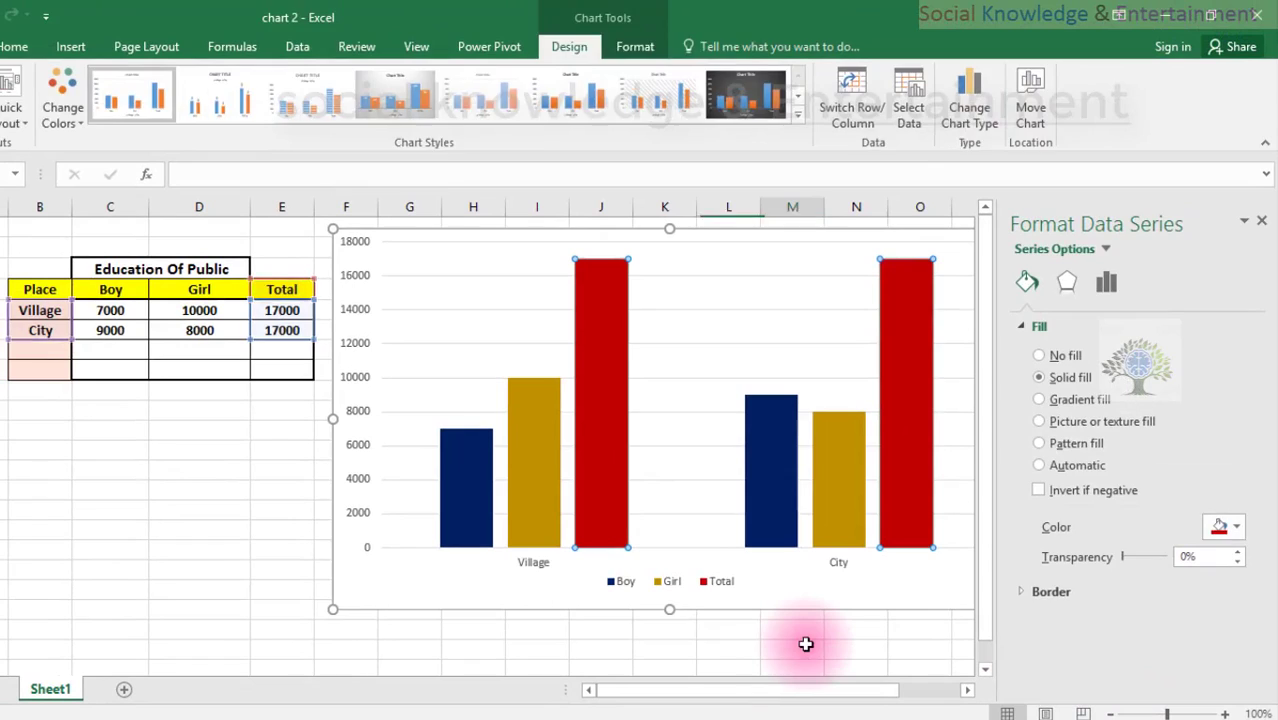
pyautogui.click(793, 640)
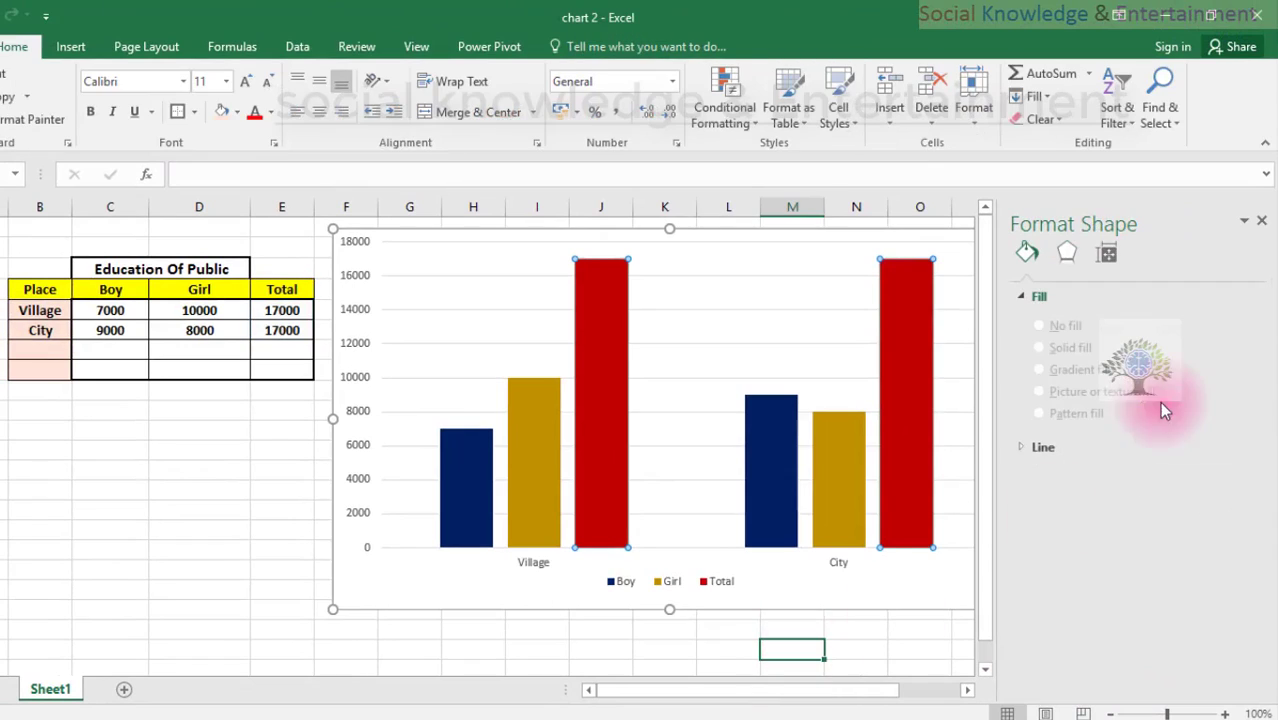
# View the shape effects' 3-D Format settings and close the formatting pane
pyautogui.click(1070, 255)
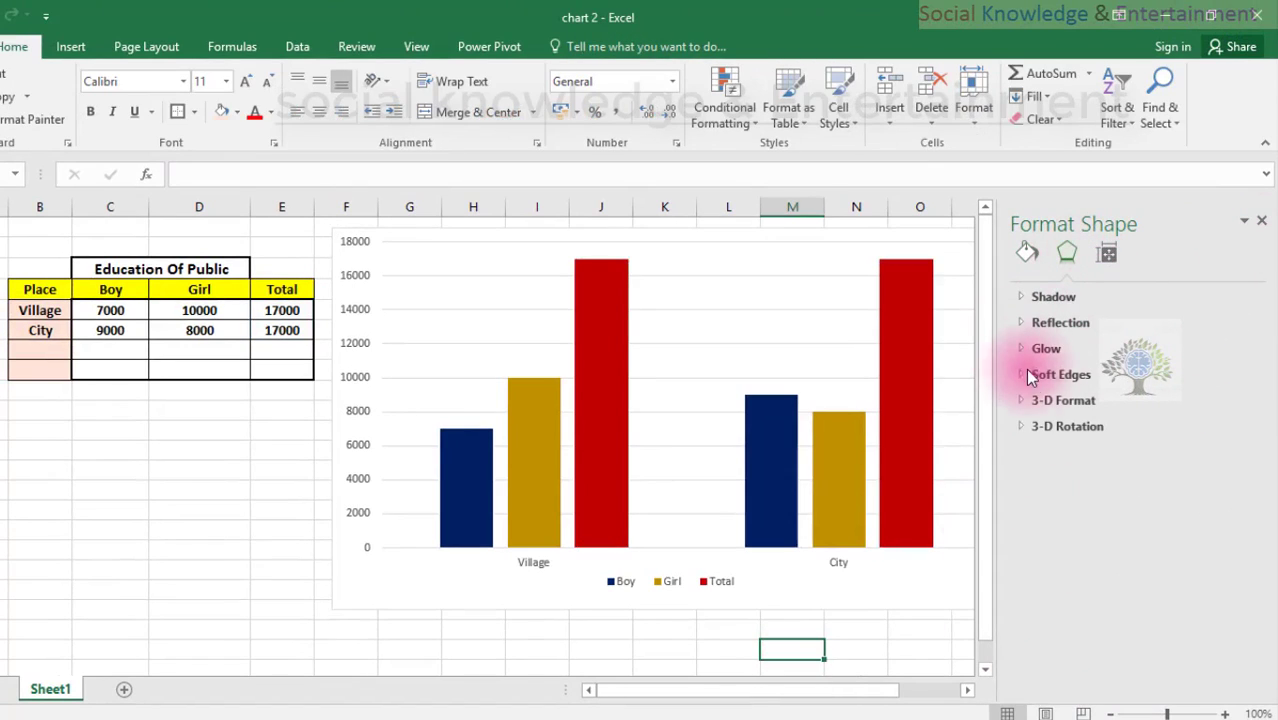
pyautogui.click(1027, 399)
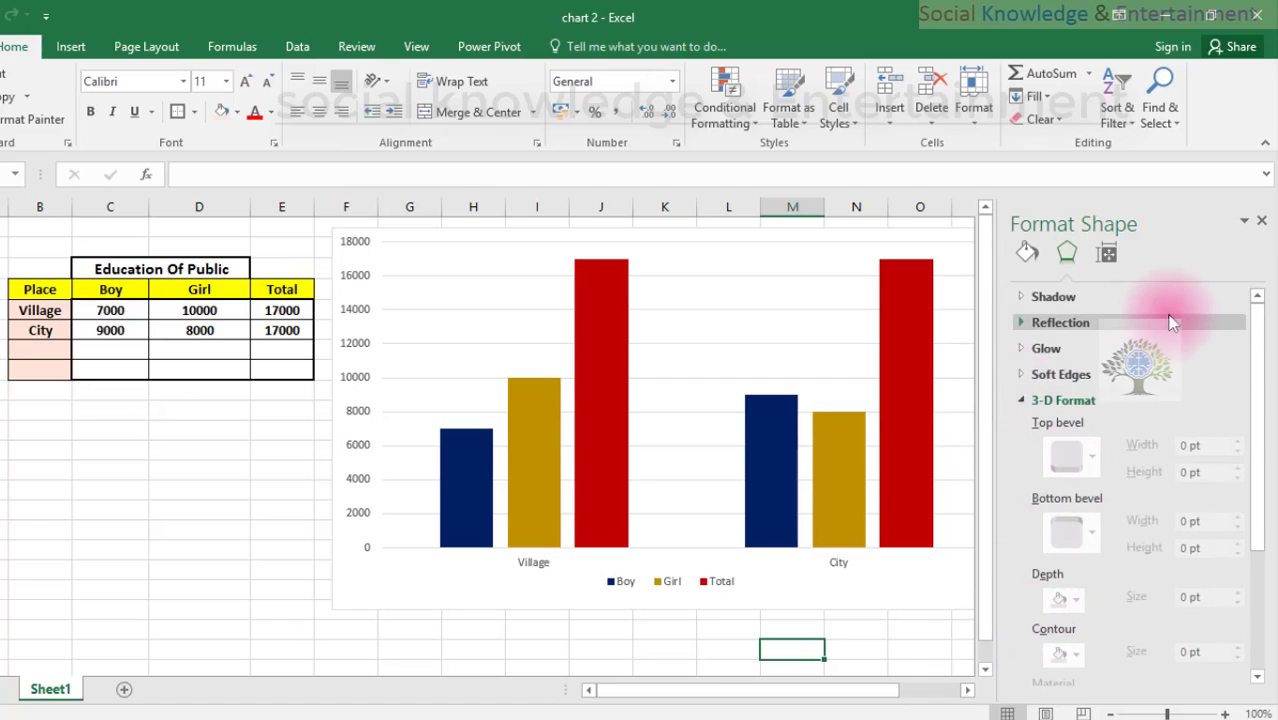
pyautogui.click(1262, 221)
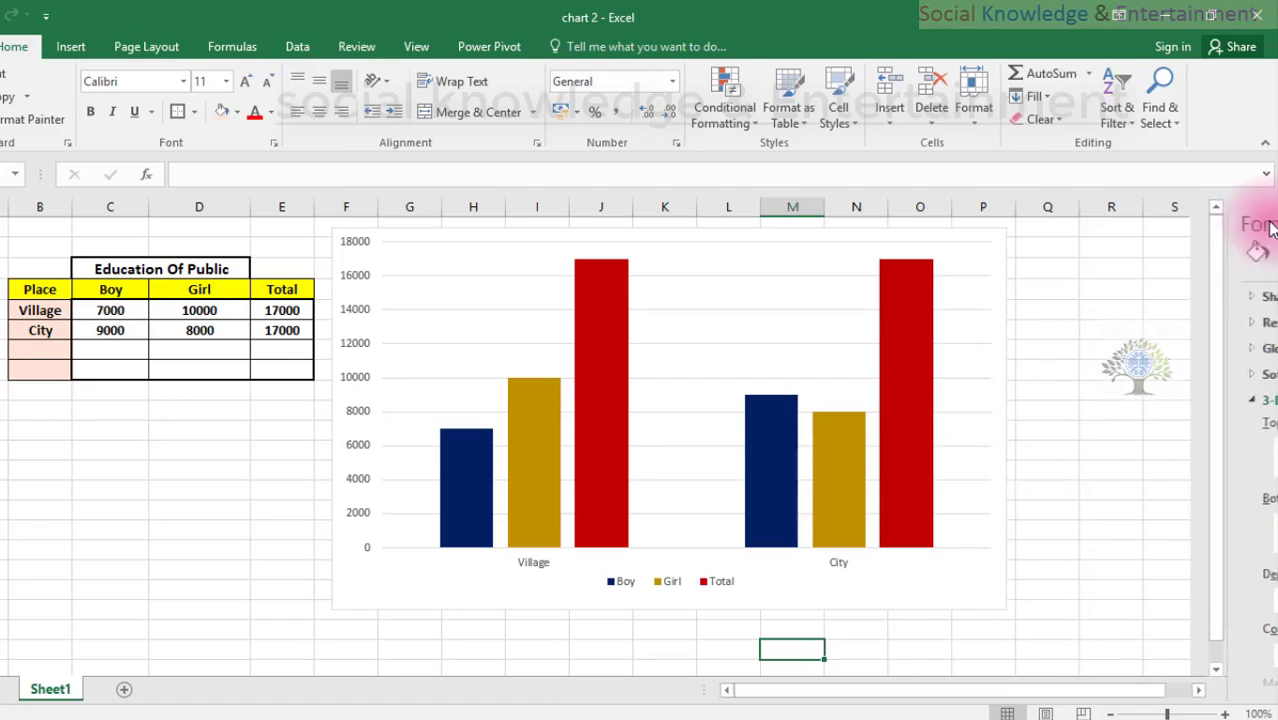
pyautogui.click(416, 372)
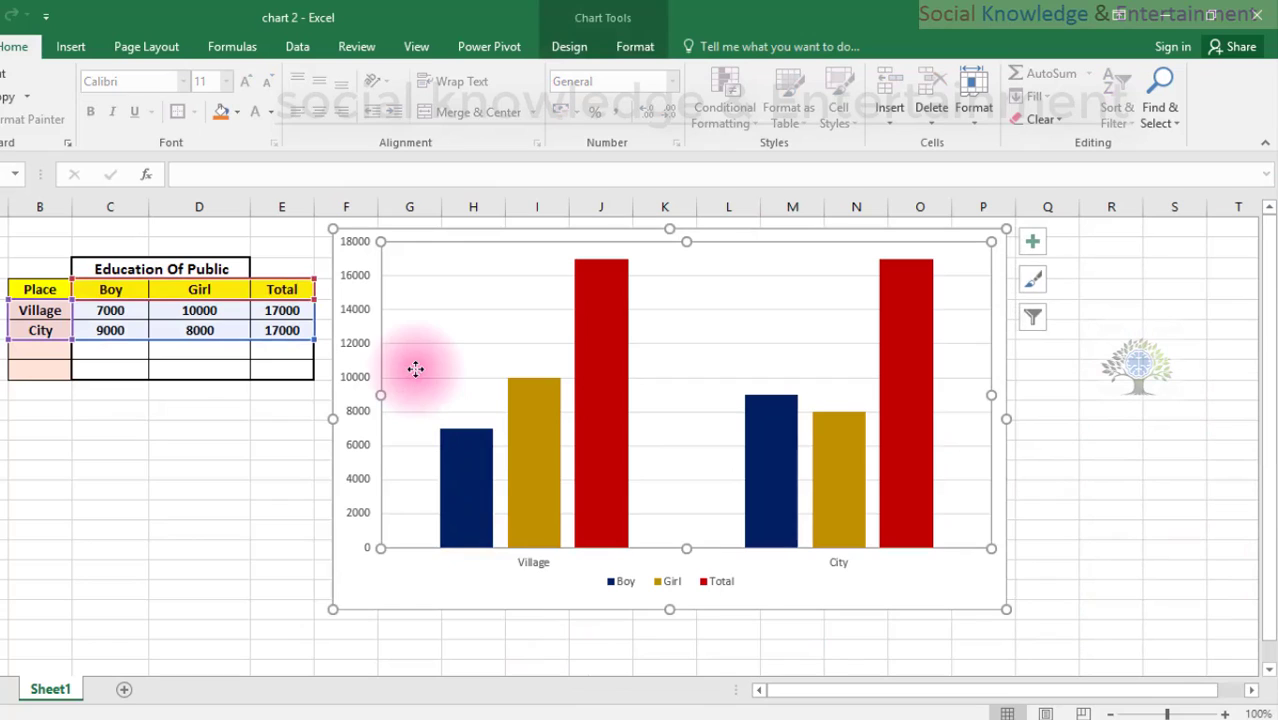
pyautogui.click(253, 509)
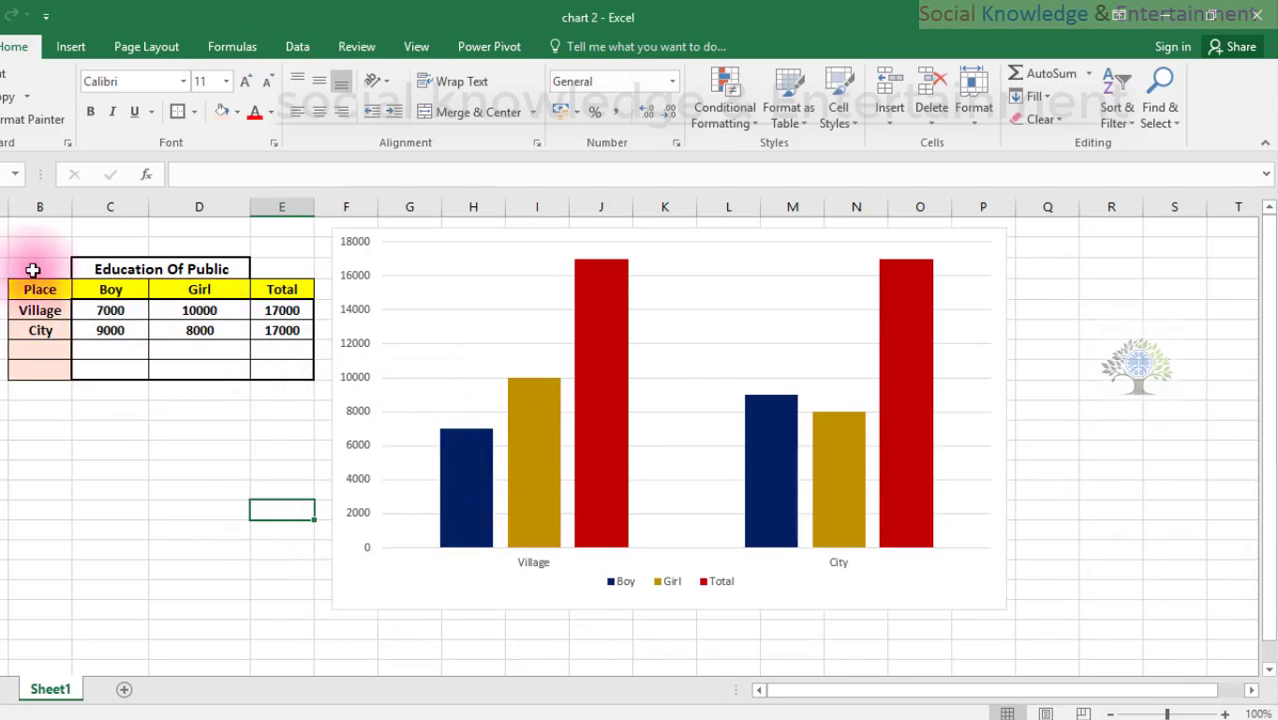
pyautogui.moveTo(4, 263); pyautogui.dragTo(302, 385)
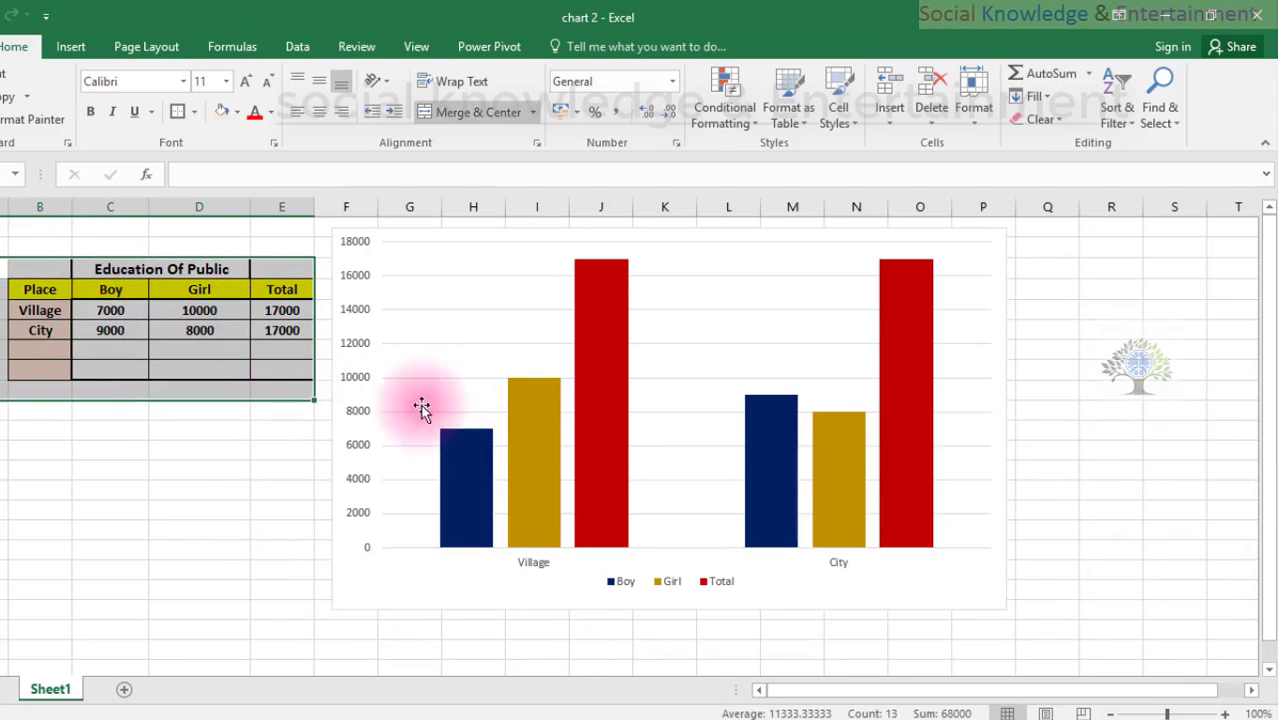
# Apply the third outer shadow preset to the chart's horizontal major gridlines
pyautogui.click(582, 349)
pyautogui.click(726, 340)
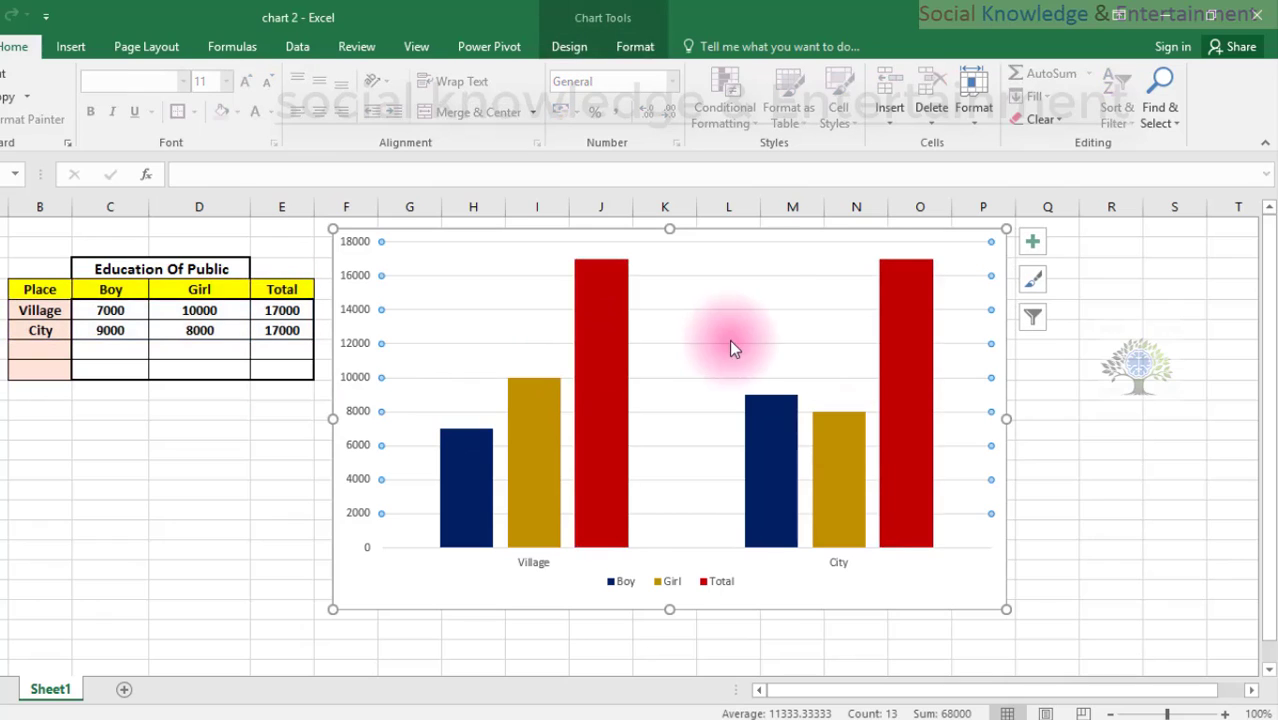
pyautogui.click(612, 47)
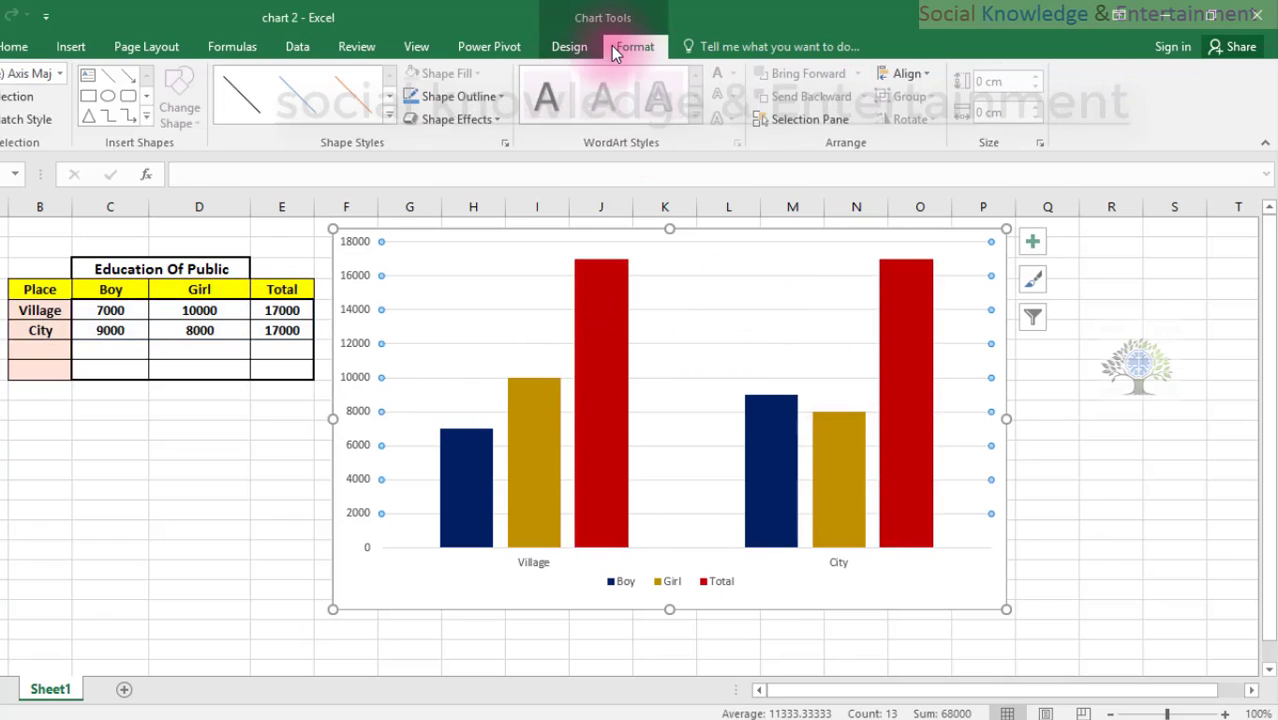
pyautogui.click(471, 120)
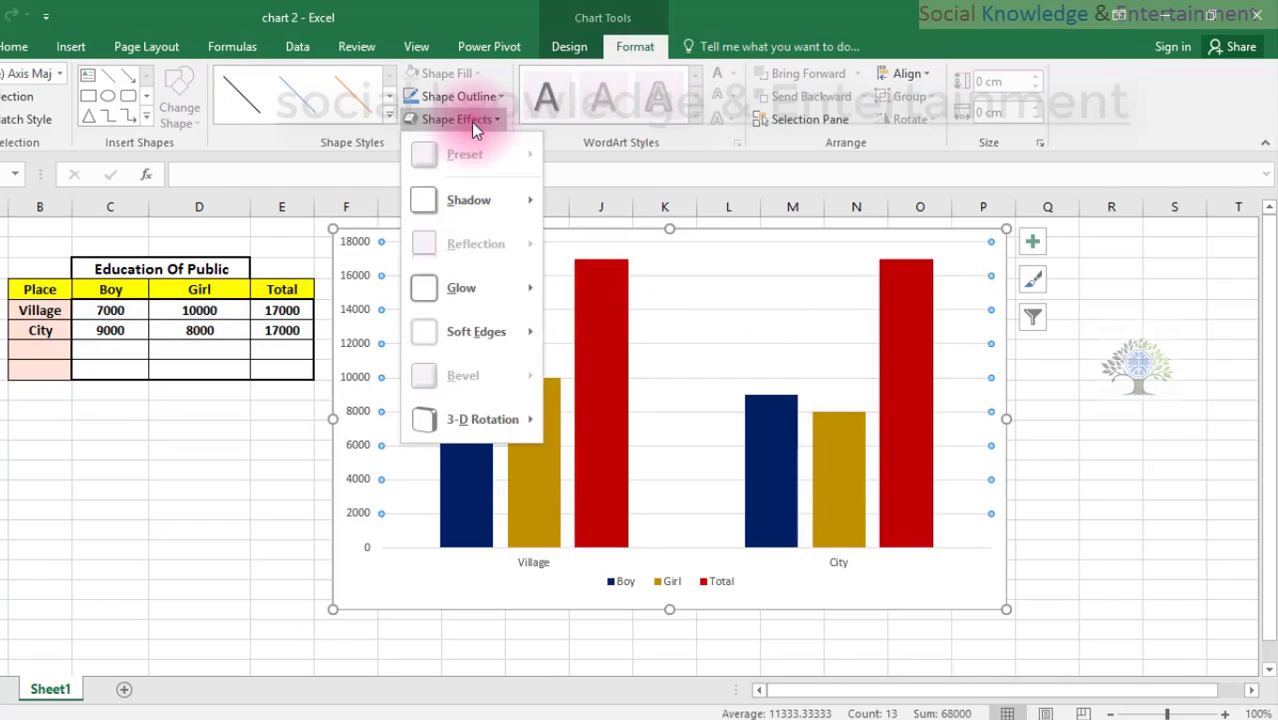
pyautogui.moveTo(471, 198)
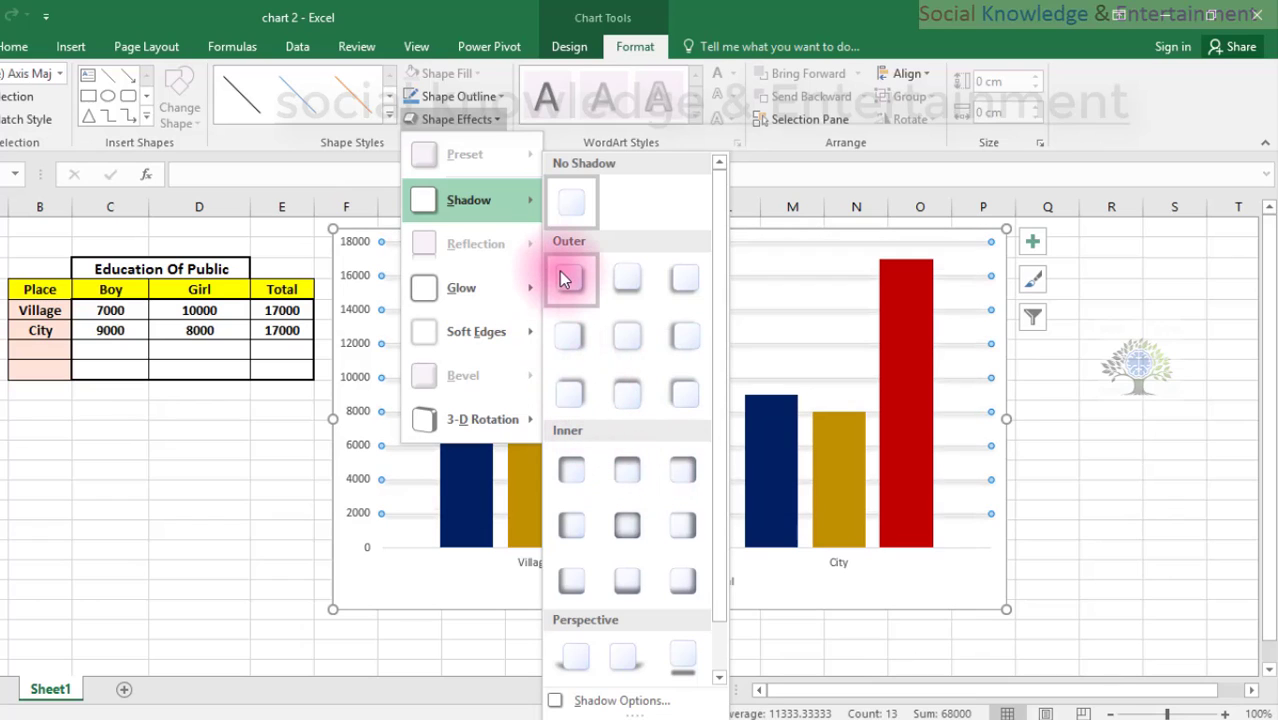
pyautogui.click(687, 271)
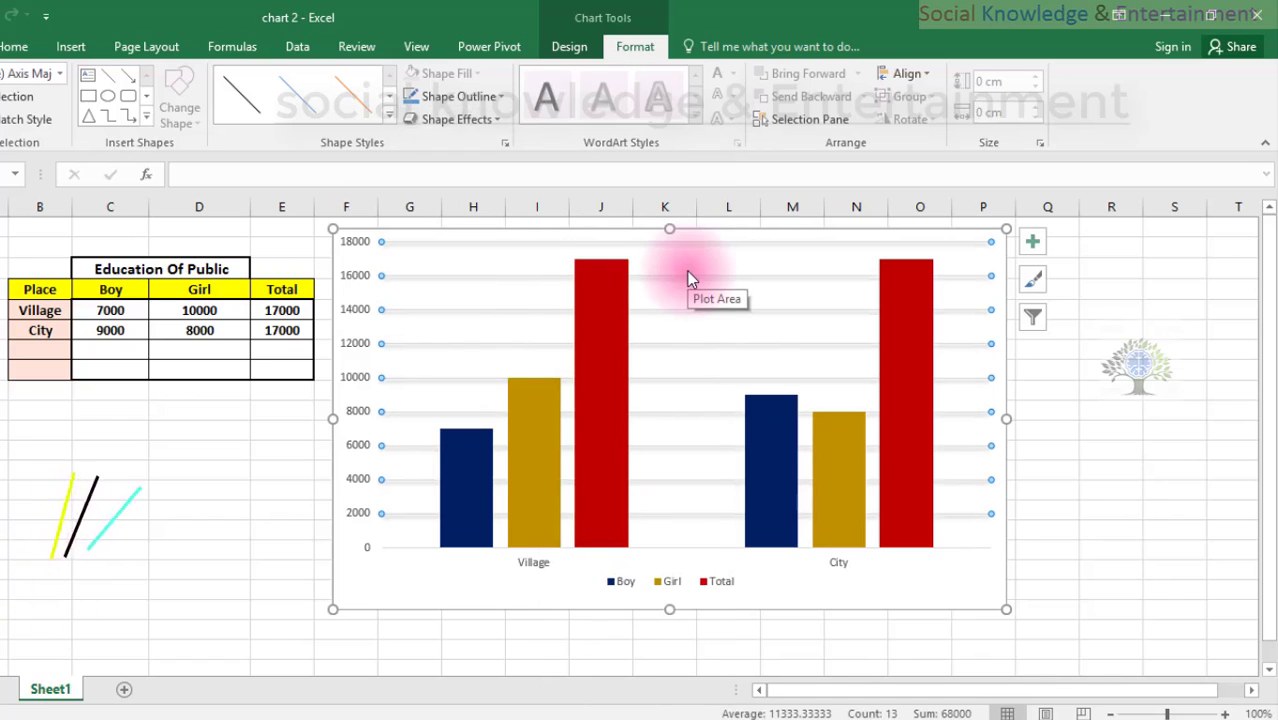
# Apply the last chart style in the first row, with a dark gradient background, to the Boy, Girl and Total chart
pyautogui.click(556, 47)
pyautogui.click(799, 99)
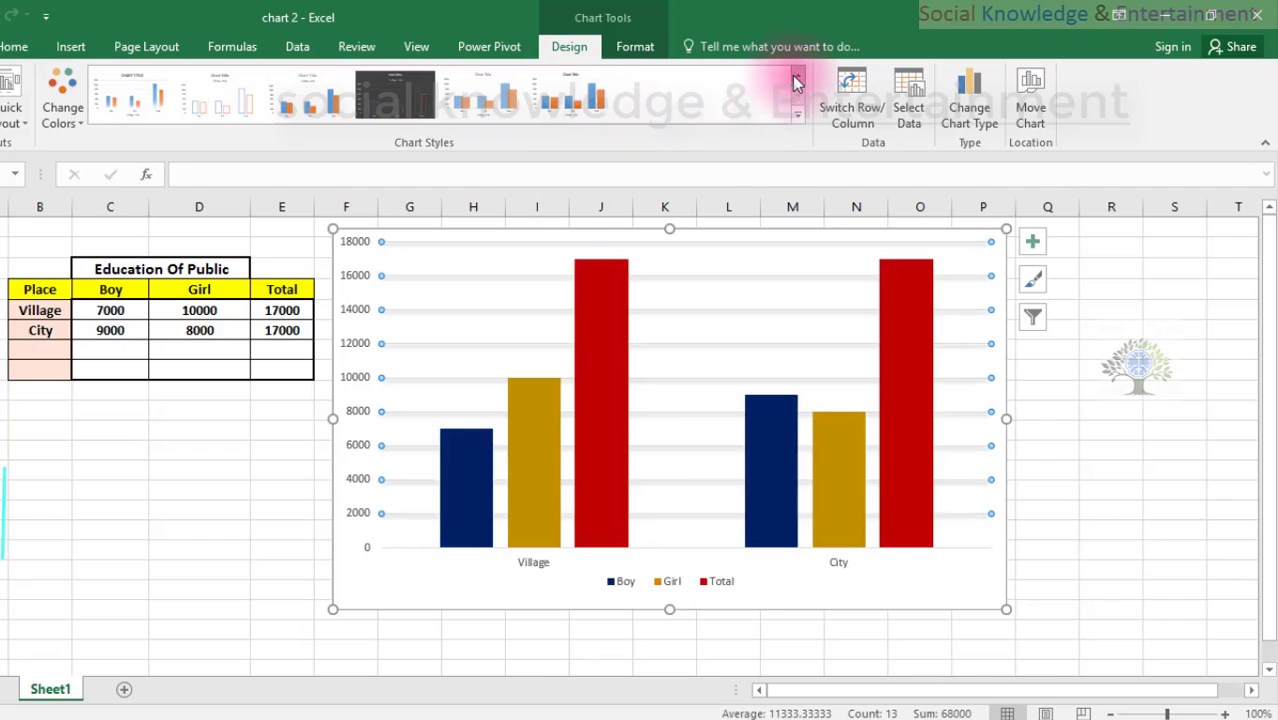
pyautogui.click(794, 77)
pyautogui.click(754, 81)
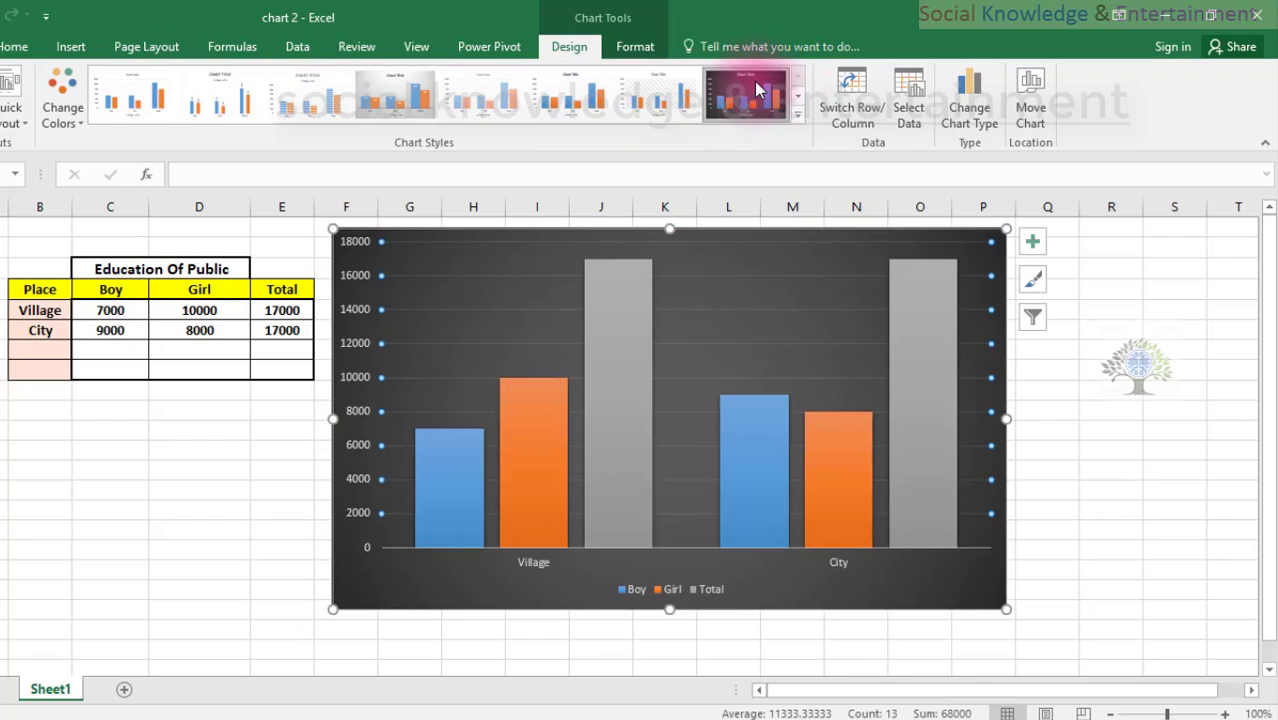
pyautogui.click(1069, 402)
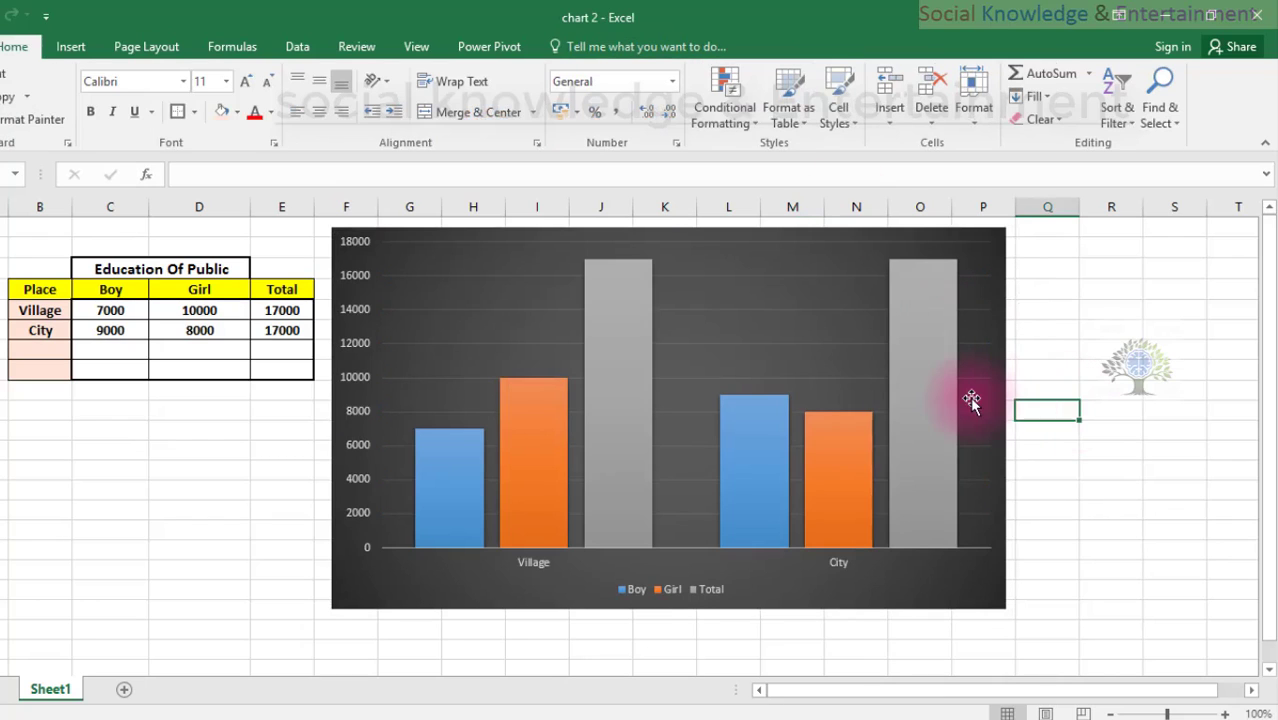
# Narrow the chart's plot area and widen it back to its full width
pyautogui.click(970, 398)
pyautogui.moveTo(986, 394); pyautogui.dragTo(912, 394)
pyautogui.moveTo(769, 394); pyautogui.dragTo(990, 393)
pyautogui.click(1065, 400)
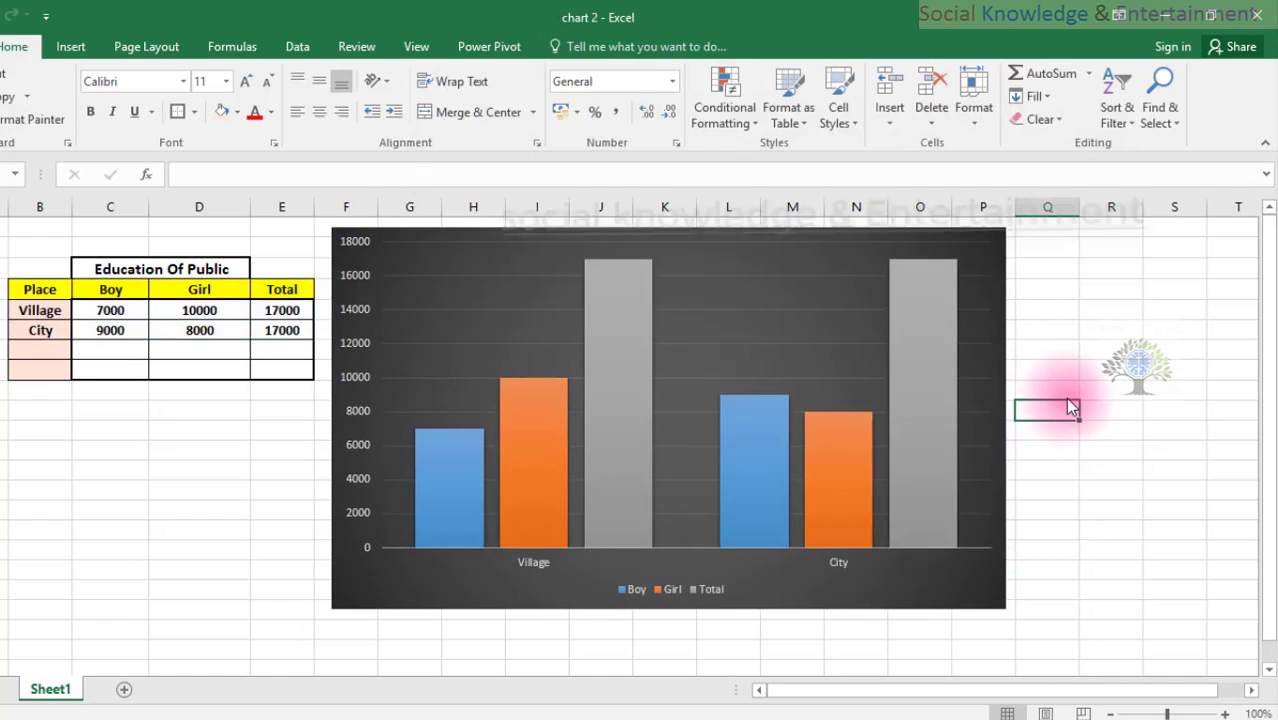
pyautogui.click(1062, 464)
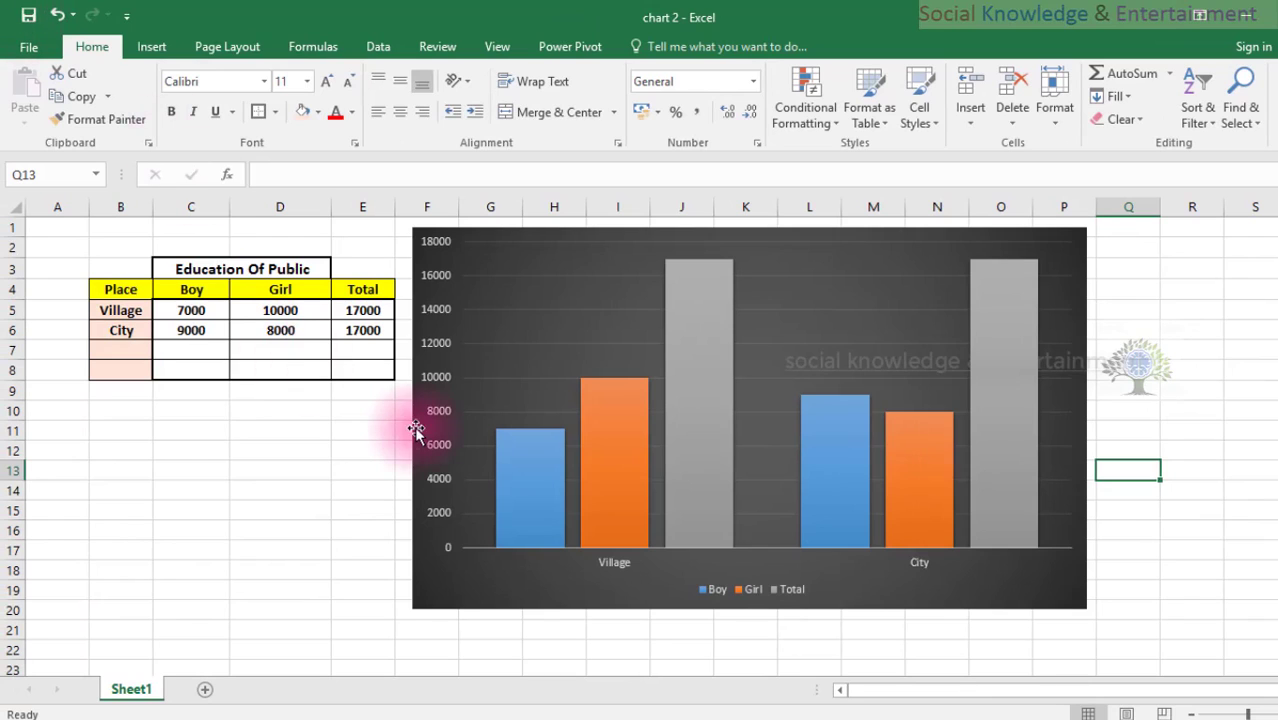
# Try chart Style 1 on the Boy, Girl and Total chart and reapply the dark-background style
pyautogui.click(569, 333)
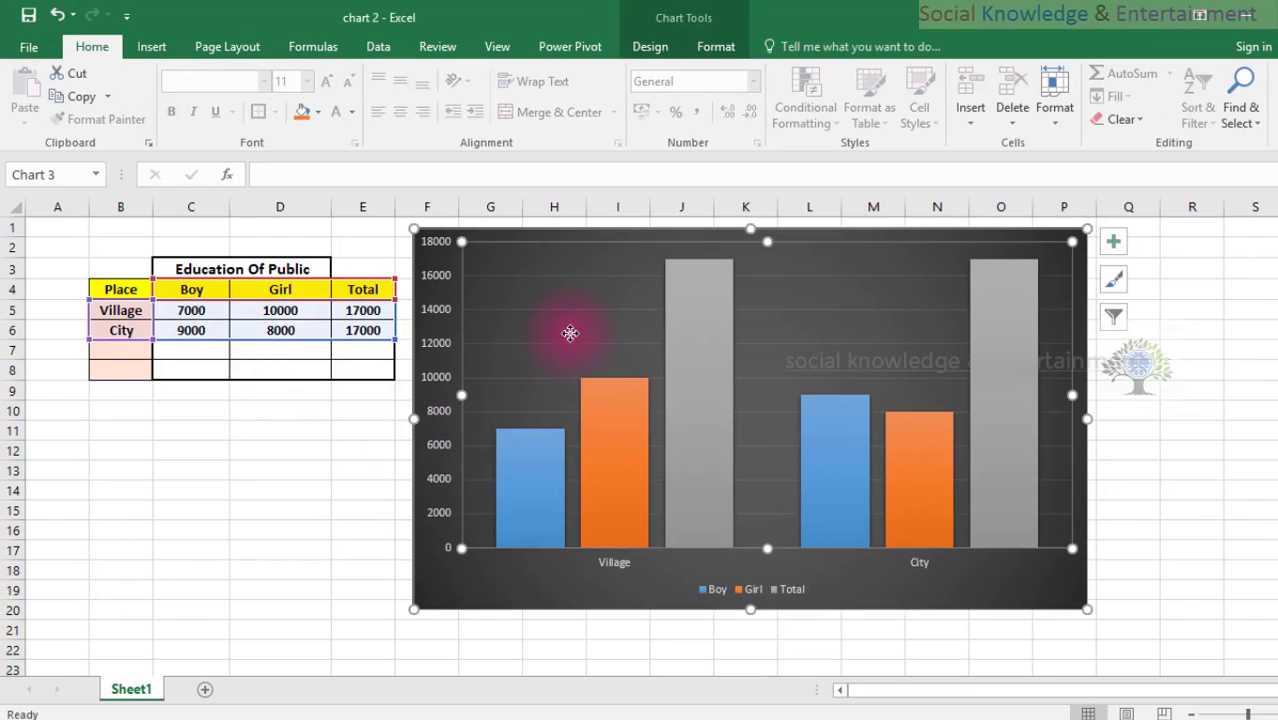
pyautogui.click(647, 57)
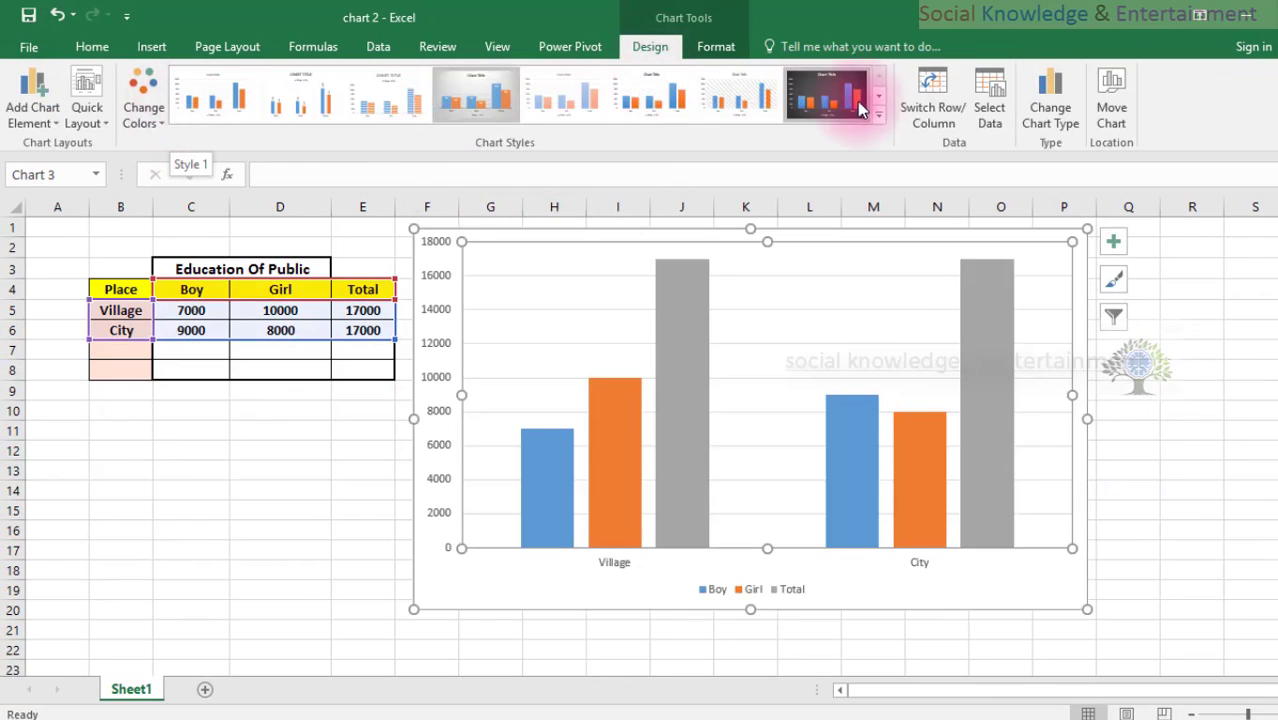
pyautogui.click(826, 95)
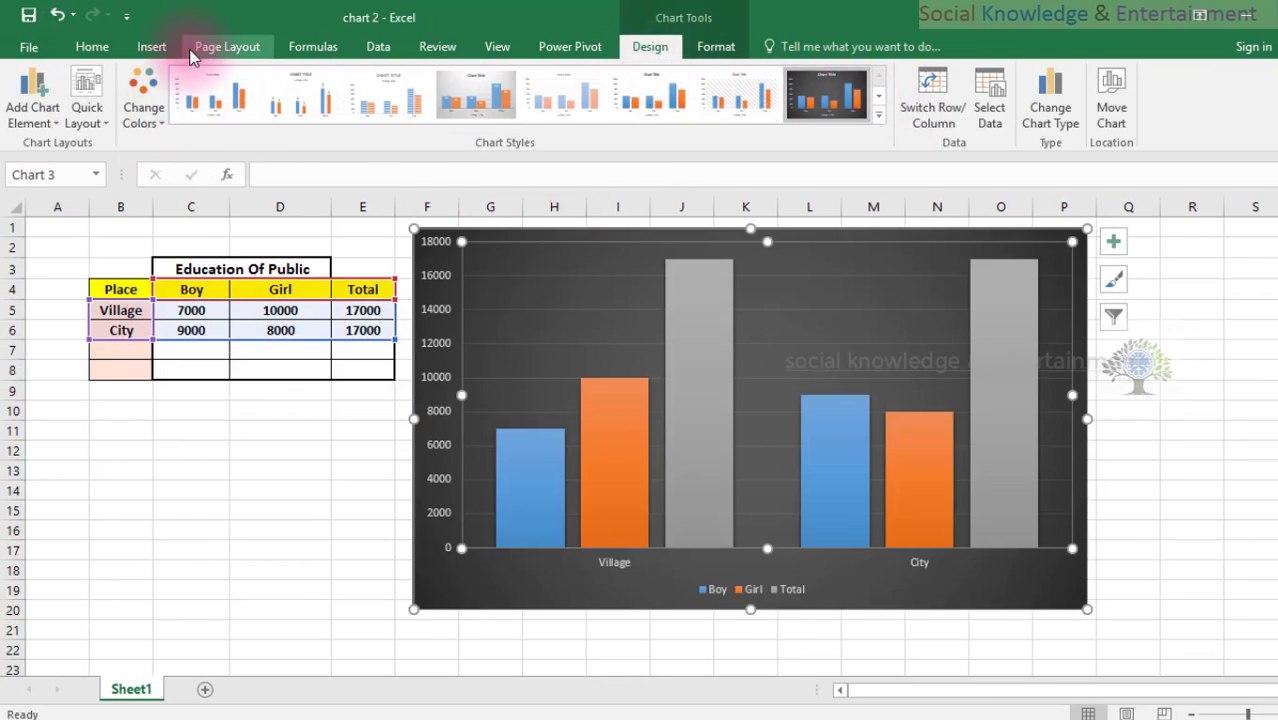
# View the available combo chart types without choosing one, and deselect the chart
pyautogui.click(155, 47)
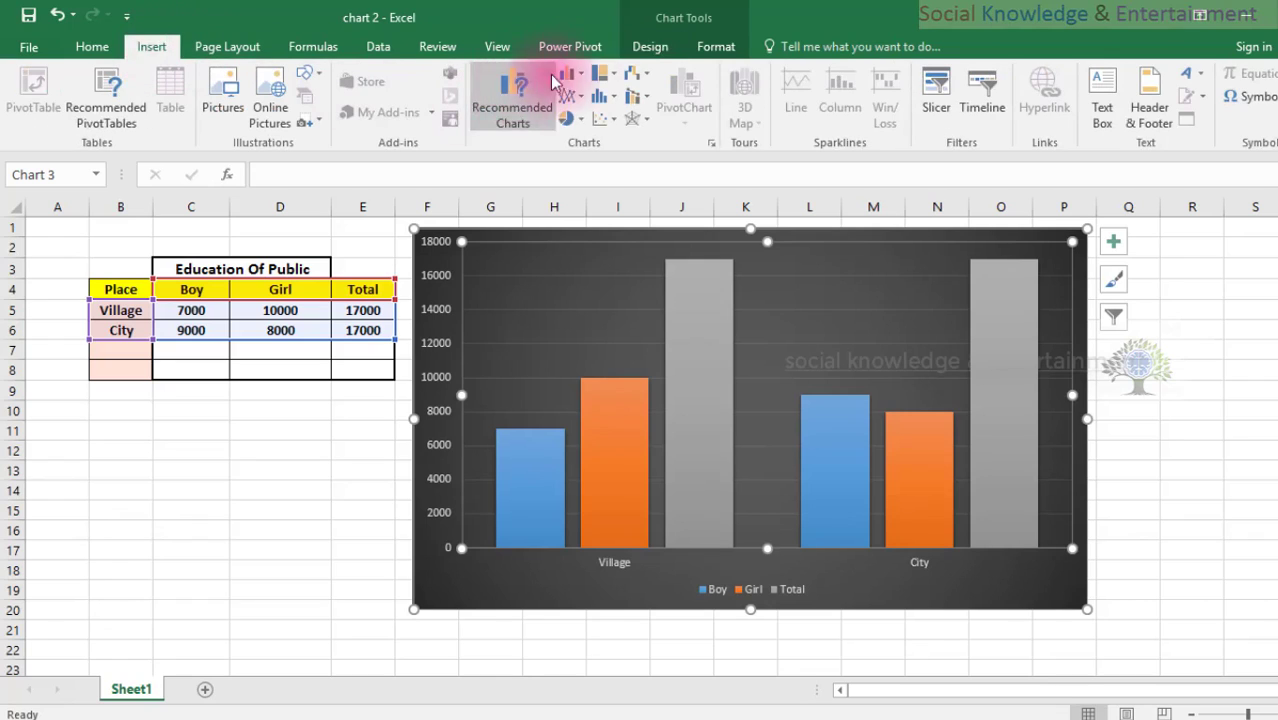
pyautogui.click(645, 103)
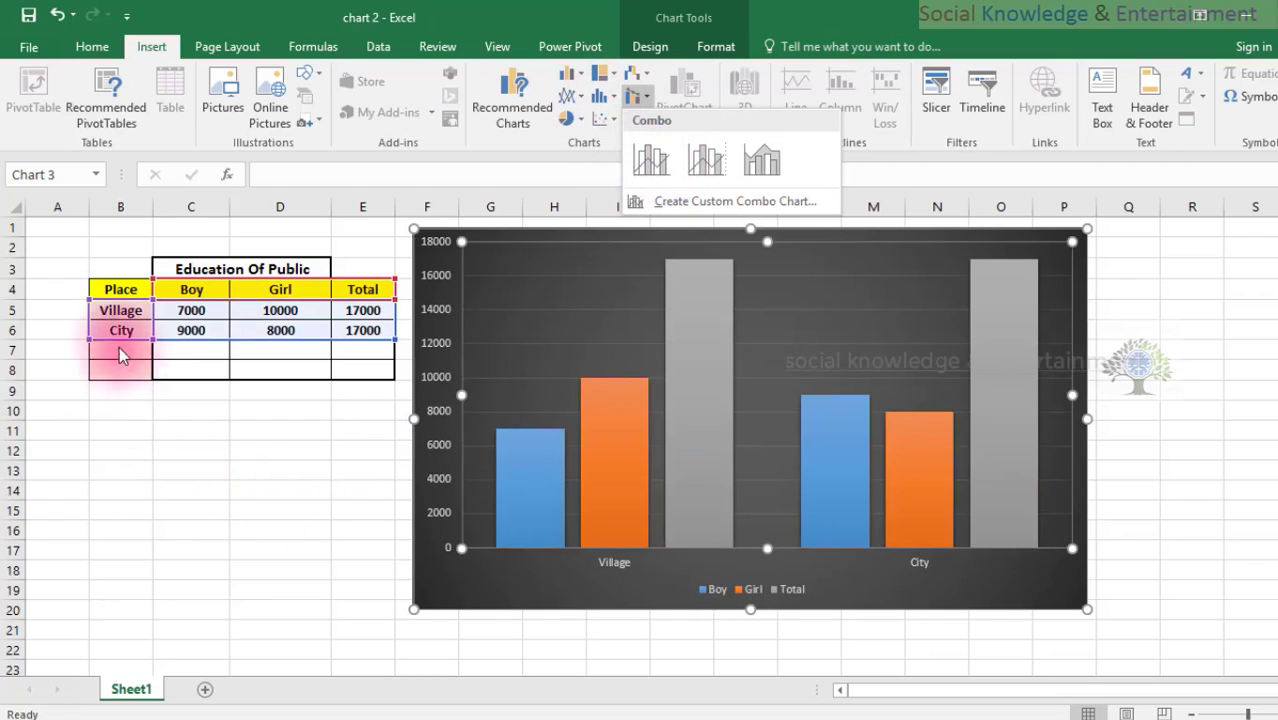
pyautogui.click(203, 333)
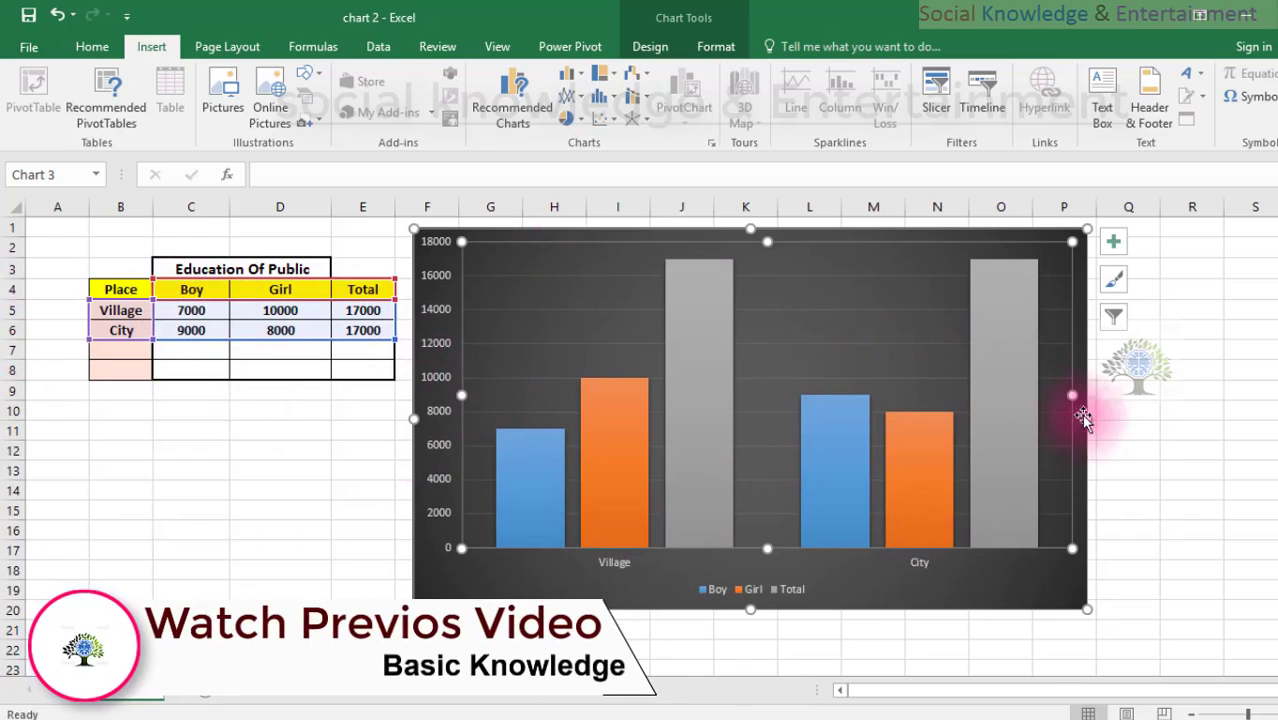
pyautogui.click(1137, 413)
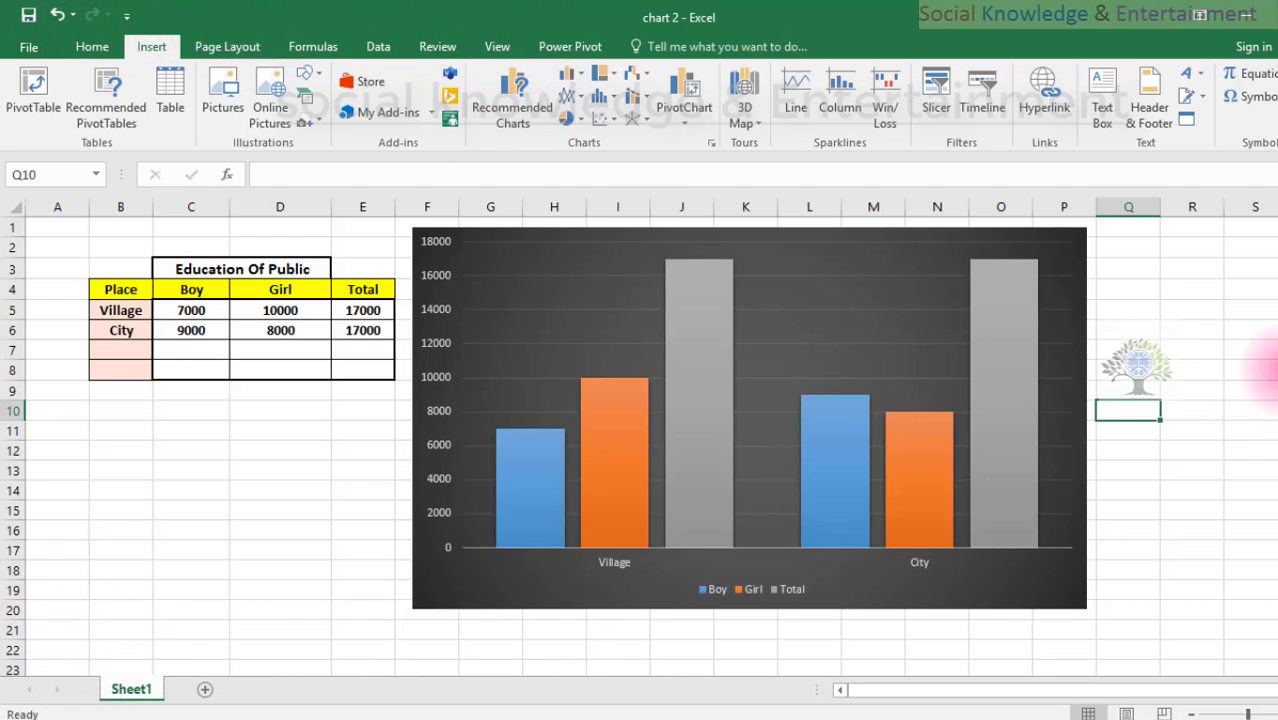
pyautogui.click(1255, 370)
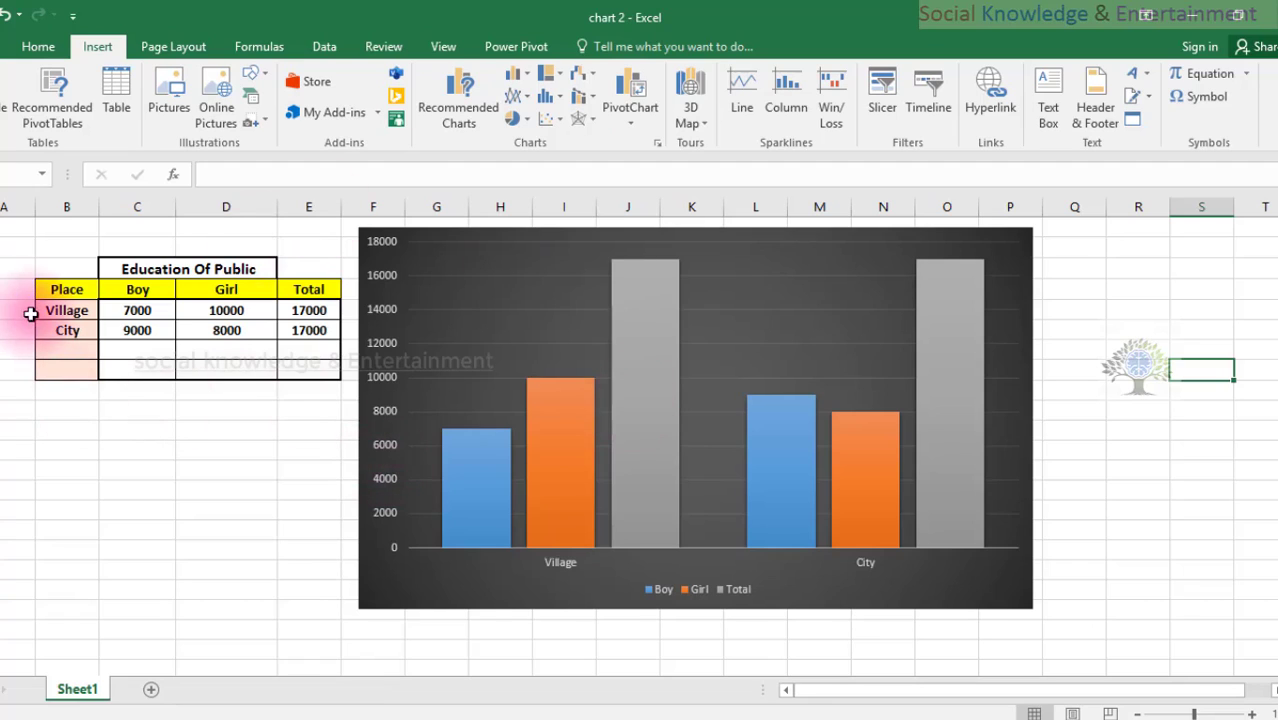
pyautogui.moveTo(48, 312); pyautogui.dragTo(297, 326)
pyautogui.click(294, 407)
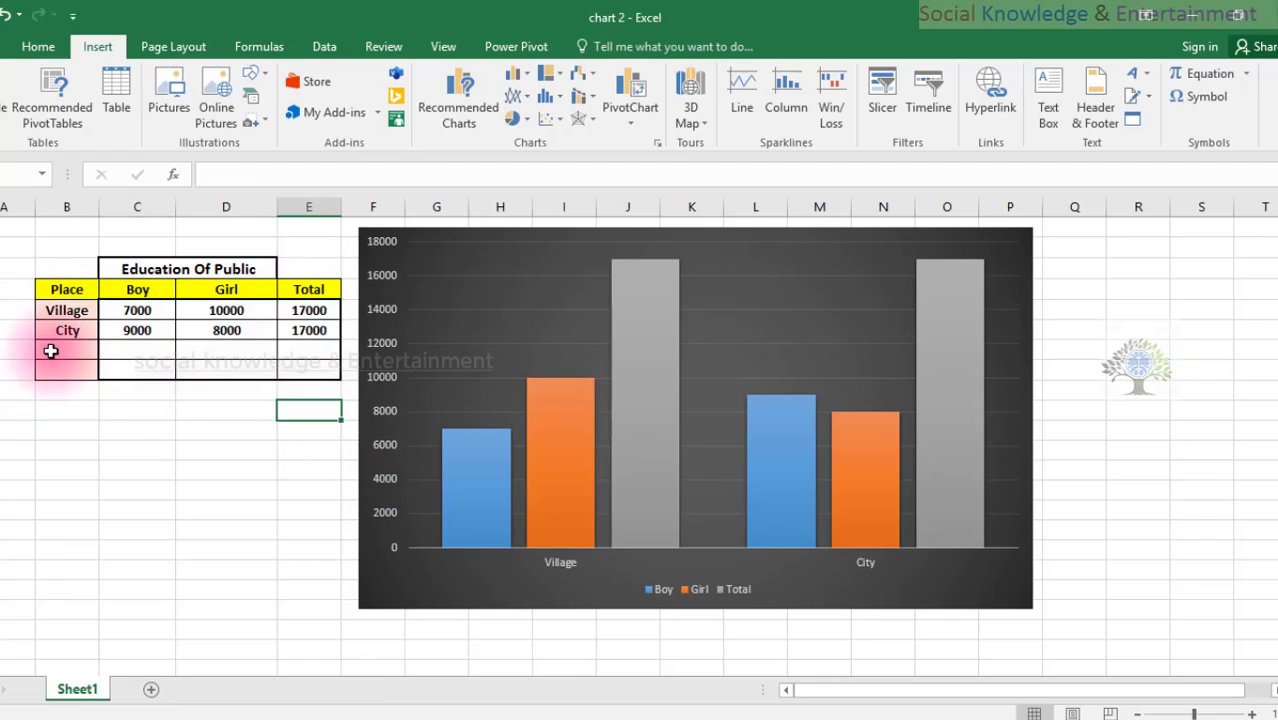
pyautogui.moveTo(51, 351); pyautogui.dragTo(106, 486)
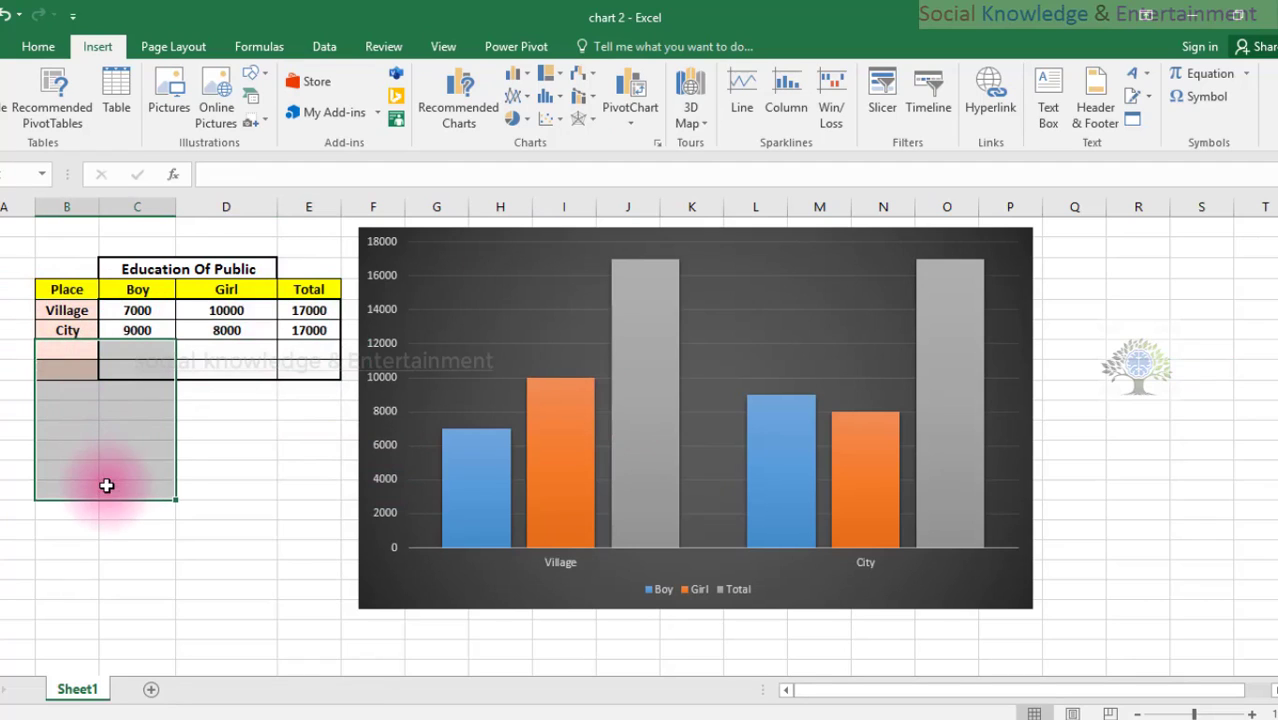
pyautogui.click(114, 448)
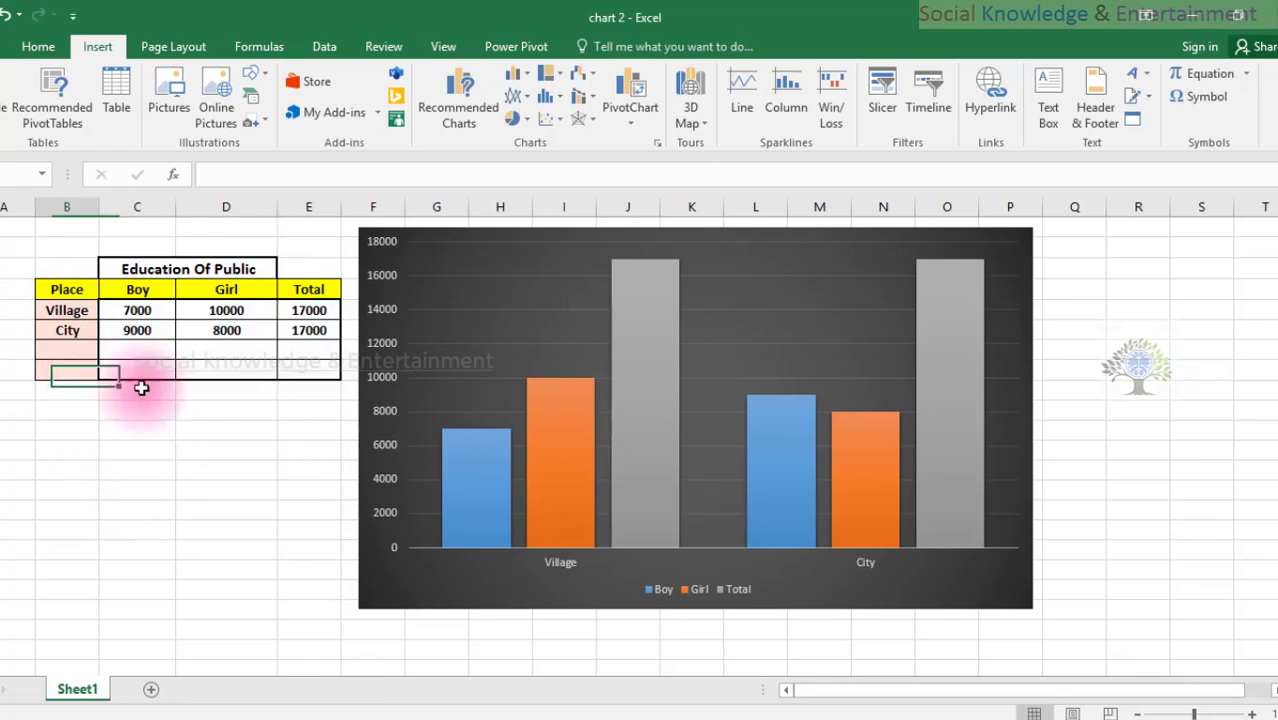
pyautogui.moveTo(55, 350); pyautogui.dragTo(285, 468)
pyautogui.moveTo(43, 379); pyautogui.dragTo(251, 502)
pyautogui.click(237, 448)
pyautogui.moveTo(88, 399); pyautogui.dragTo(282, 526)
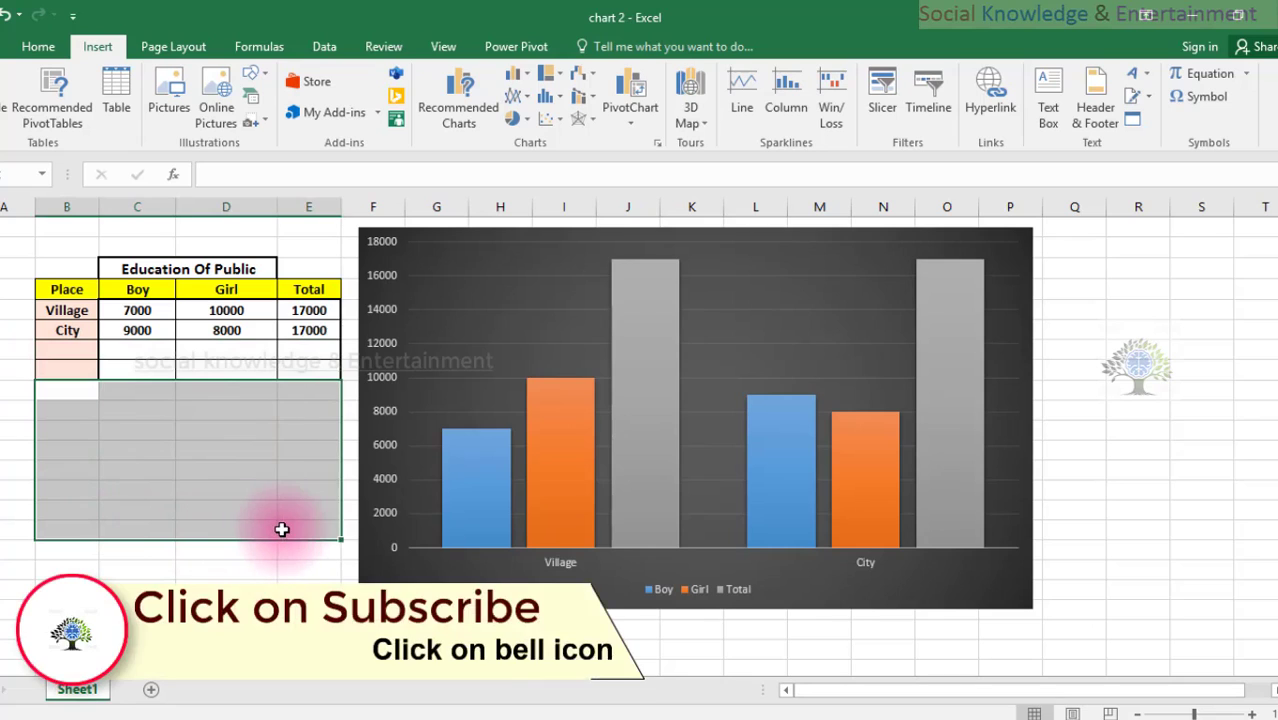
# Switch to YouTube in the browser, subscribe to the Social Knowledge & Entertainment channel and set its notifications to All
pyautogui.click(741, 380)
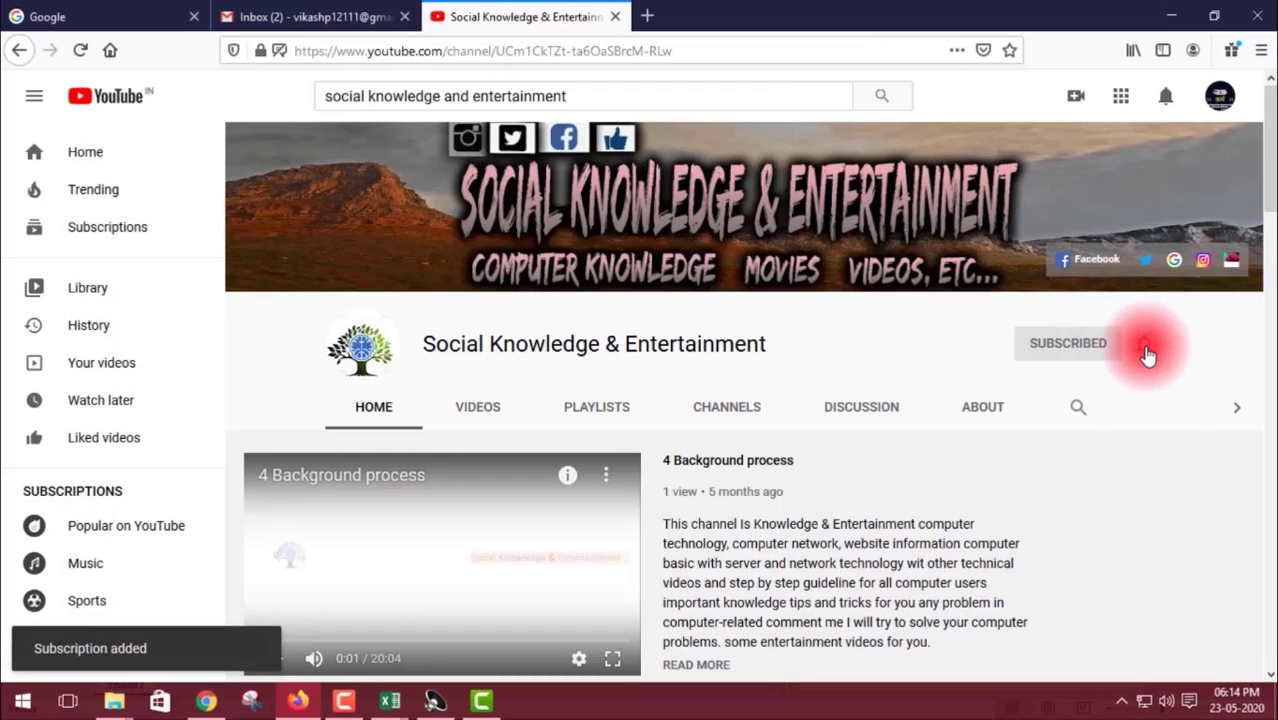
pyautogui.click(1145, 345)
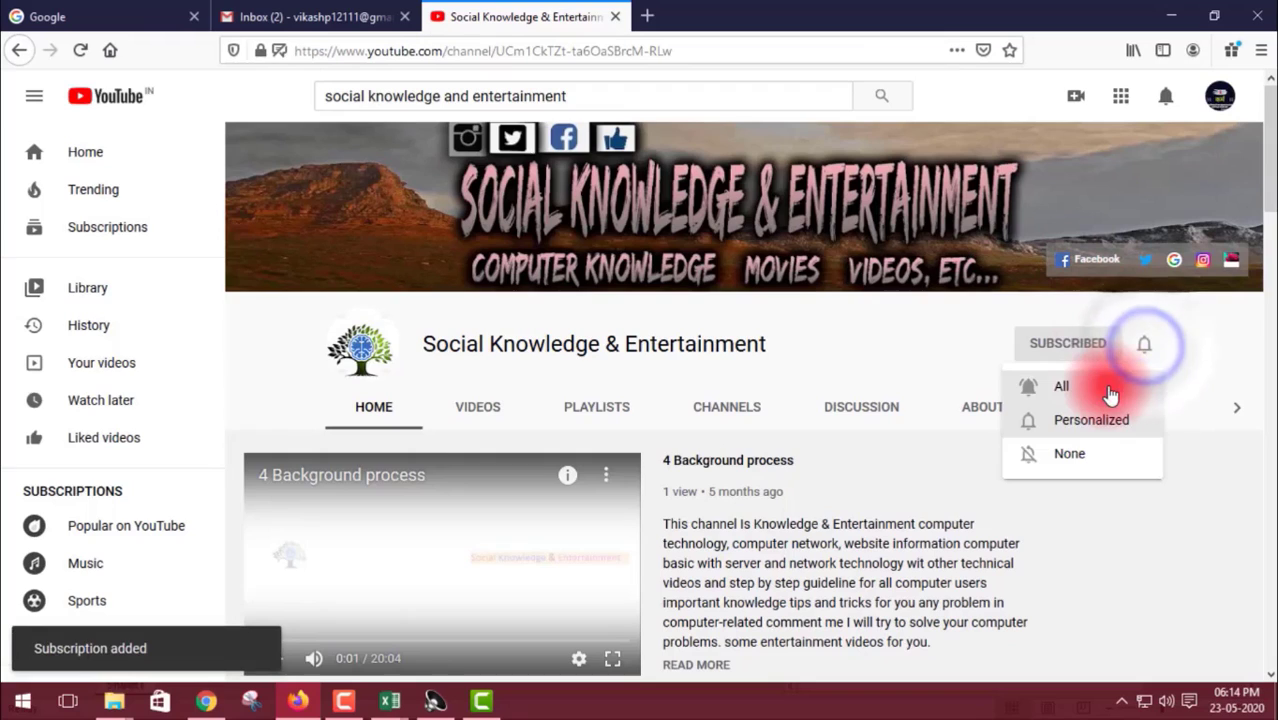
pyautogui.click(1110, 392)
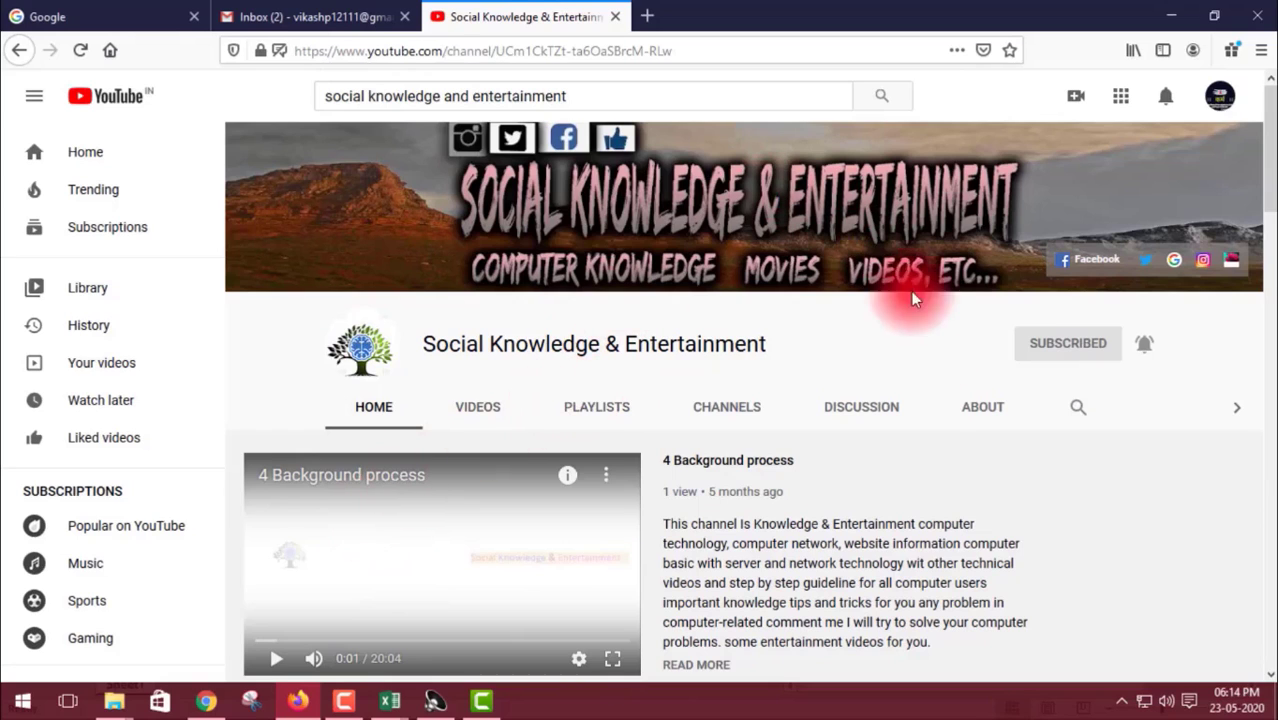
pyautogui.scroll(-10, 464, 499)
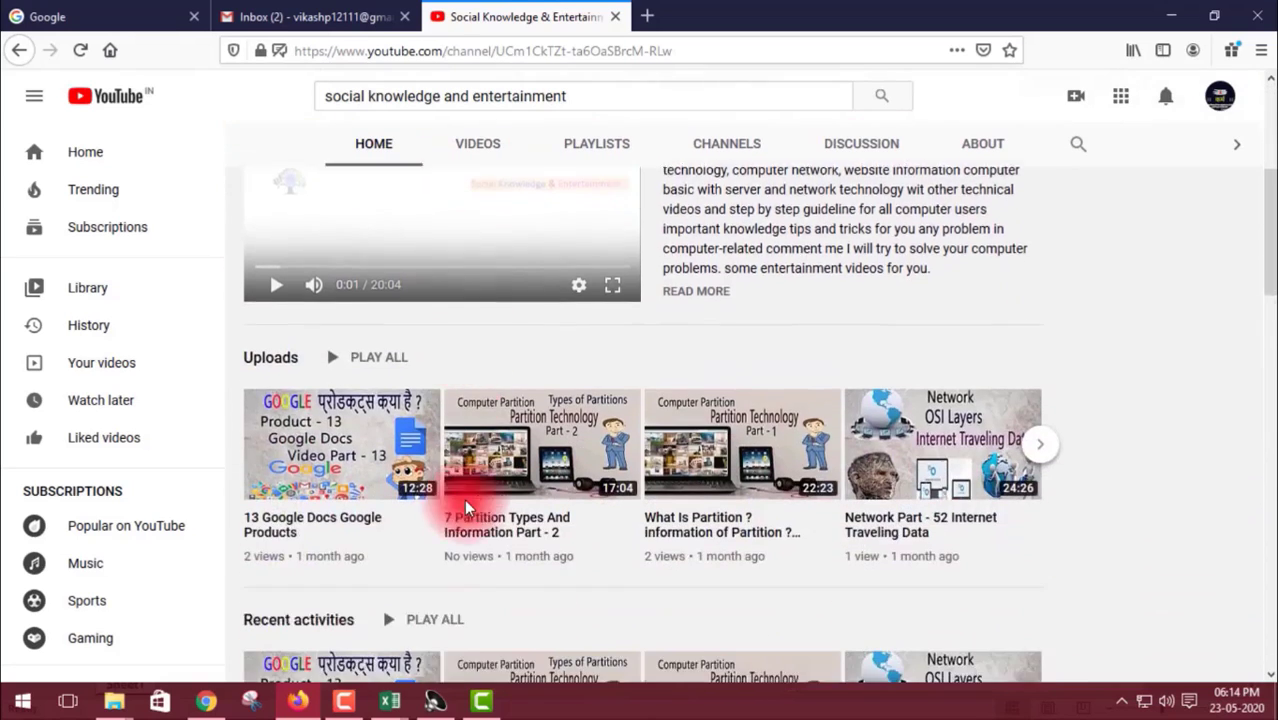
# Look over the channel's home page and open its list of playlists
pyautogui.scroll(-8, 464, 397)
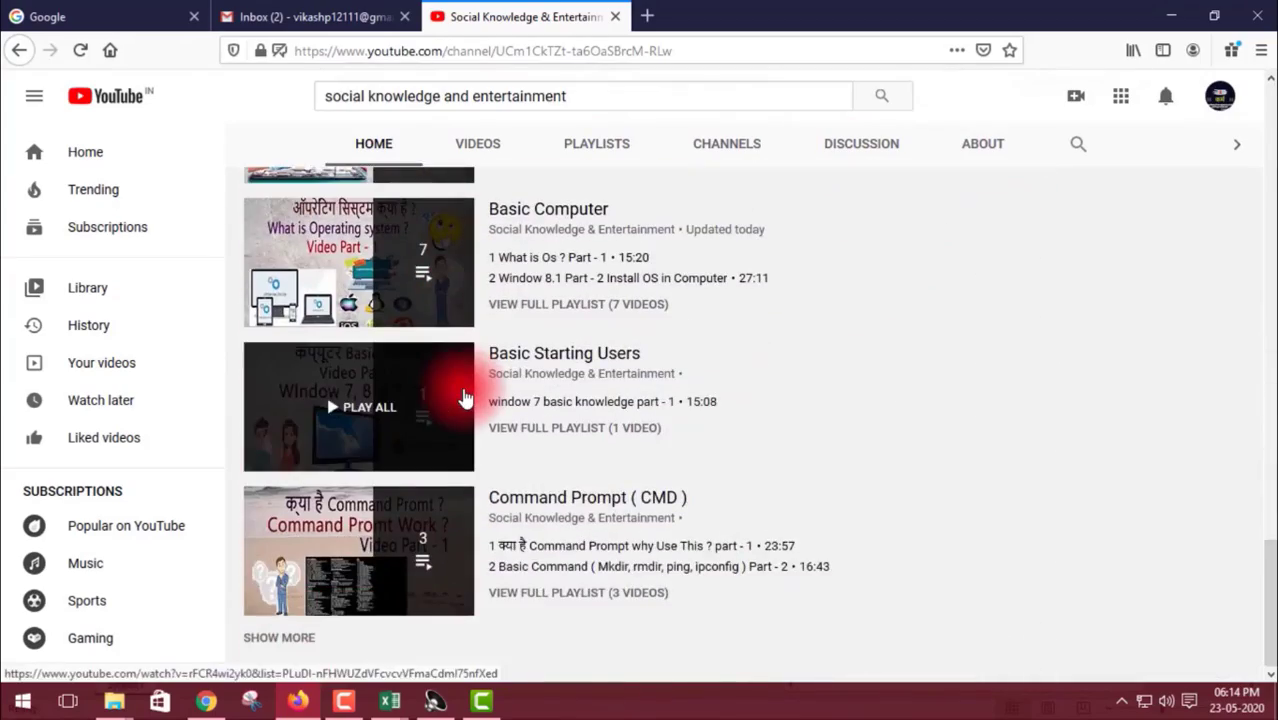
pyautogui.scroll(18, 464, 397)
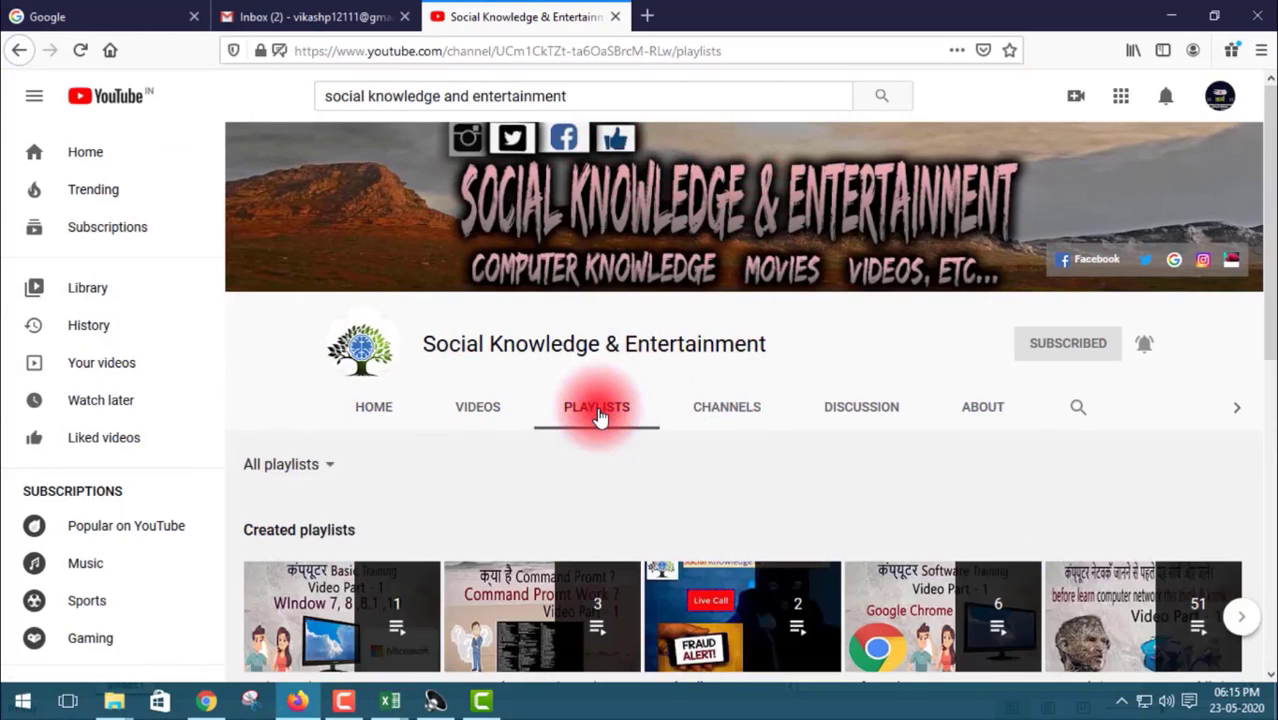
pyautogui.scroll(-2, 490, 372)
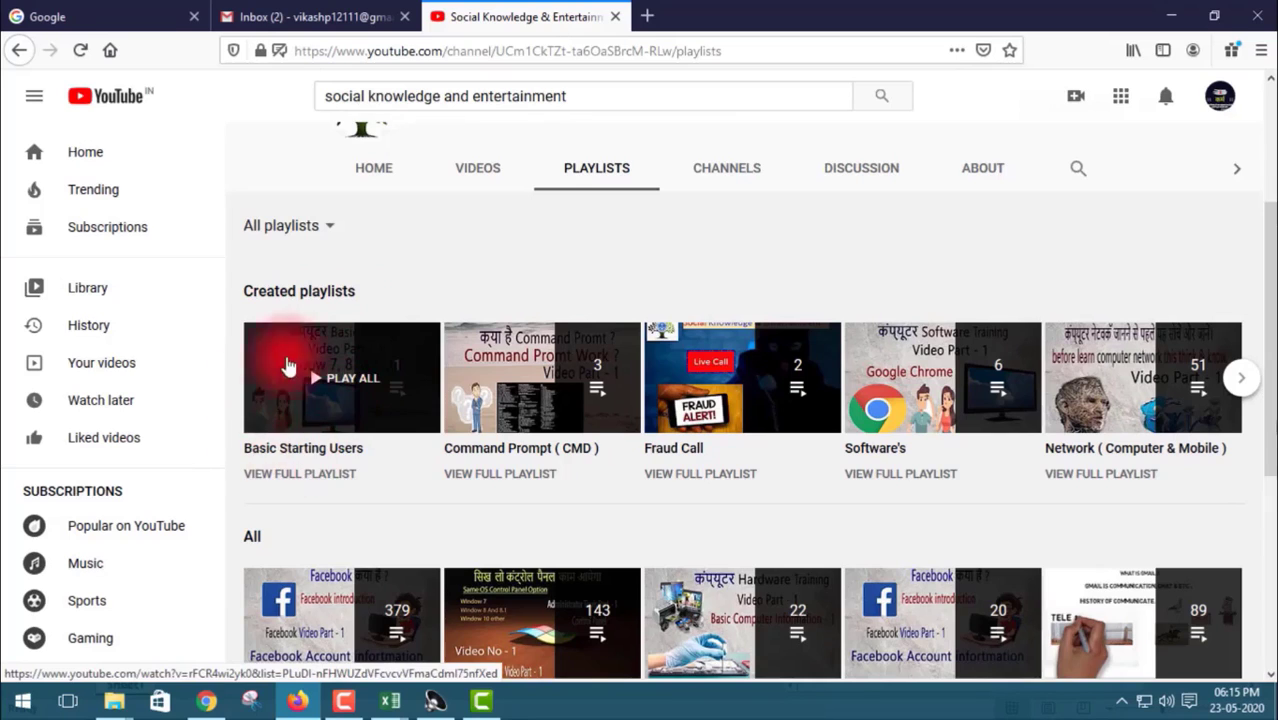
pyautogui.scroll(-1, 343, 402)
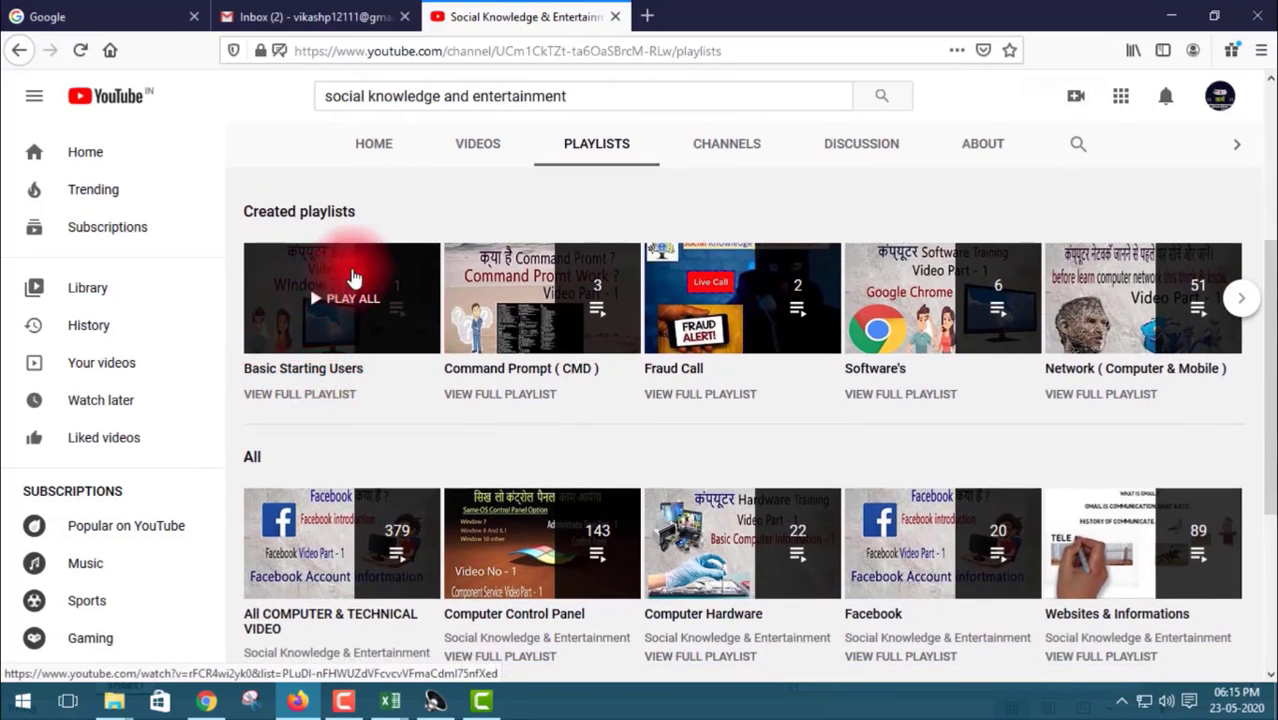
# Open the Basic Starting Users playlist, then return to the channel's playlists and close the mini player
pyautogui.click(340, 295)
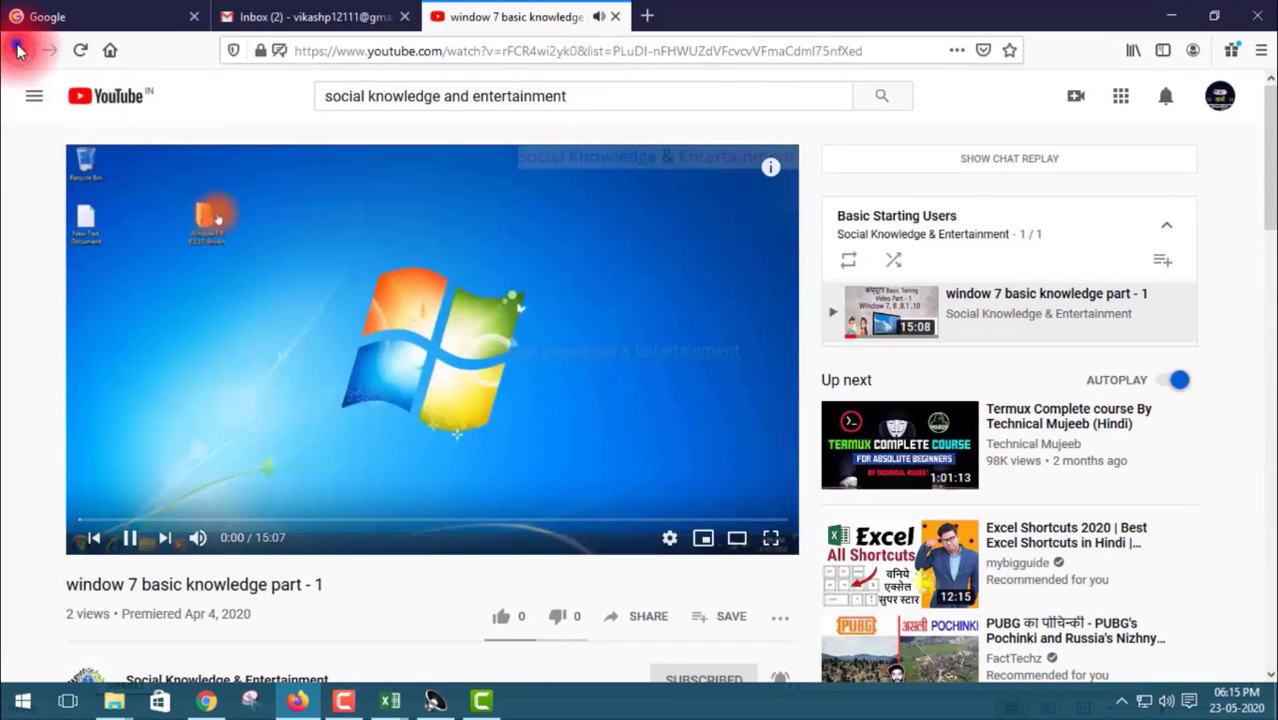
pyautogui.click(18, 50)
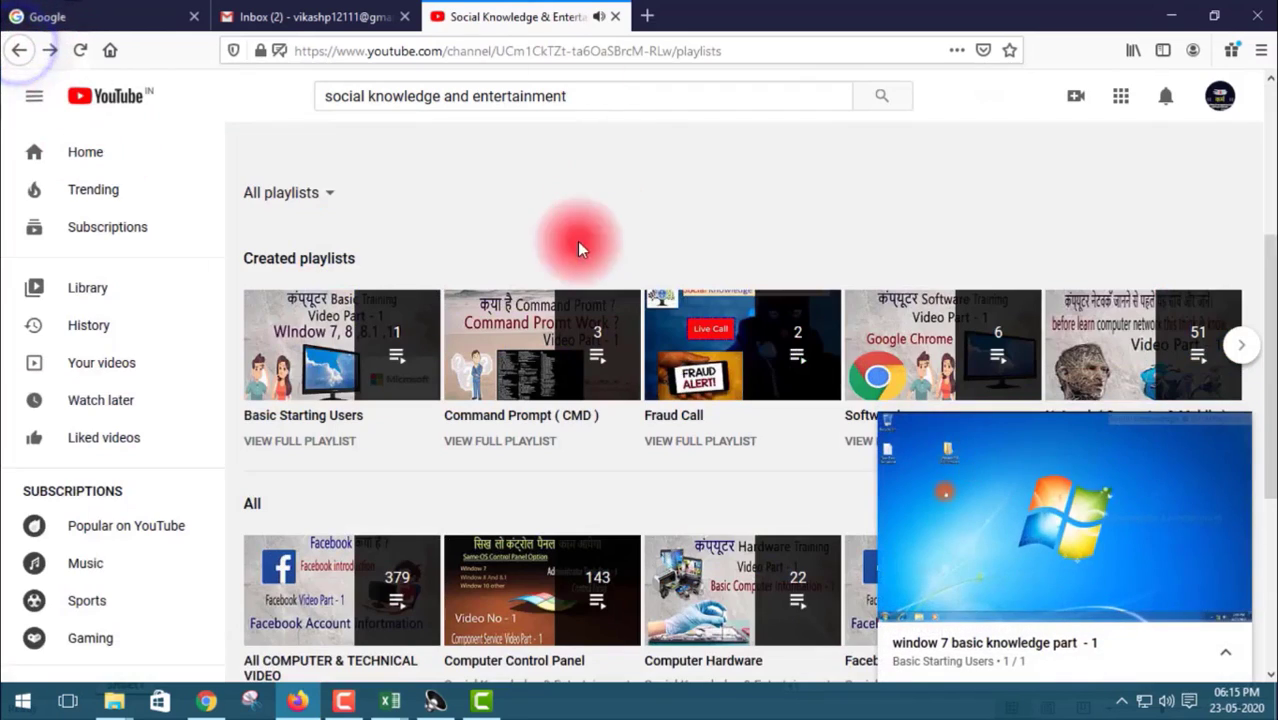
pyautogui.click(1231, 440)
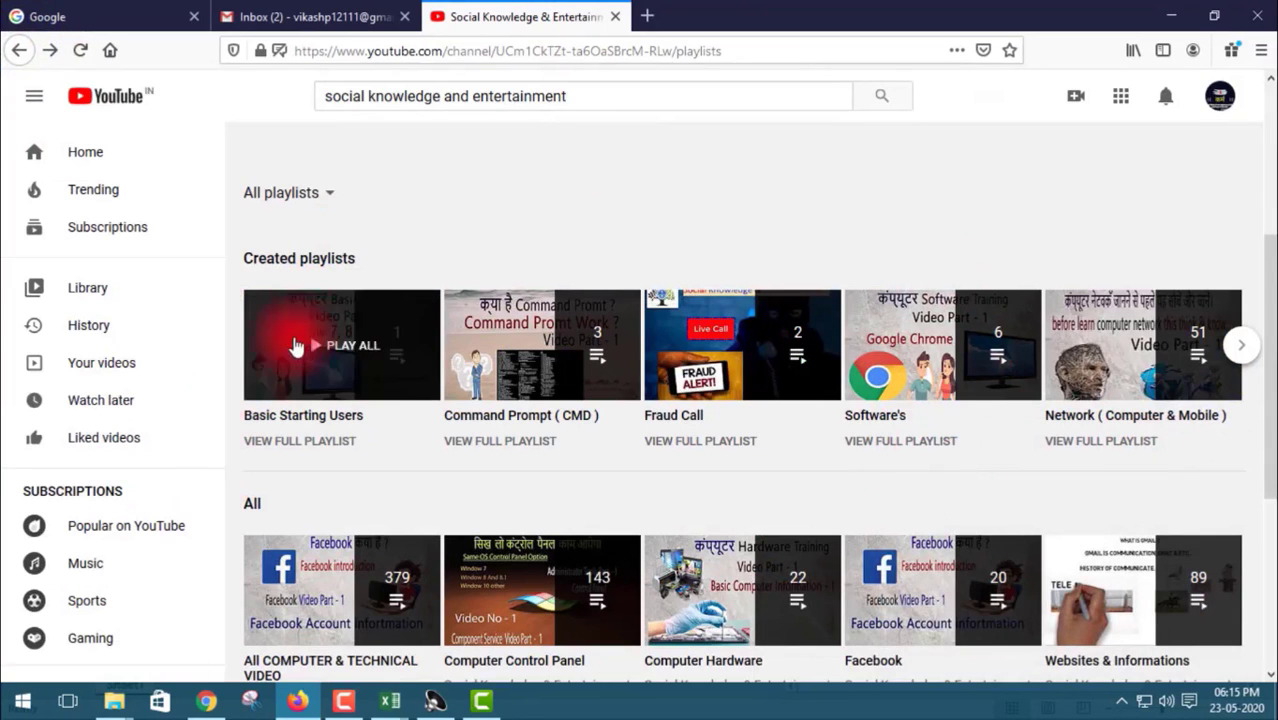
# Look through the channel's Created, All and Most Popular playlist sections
pyautogui.scroll(-3, 760, 466)
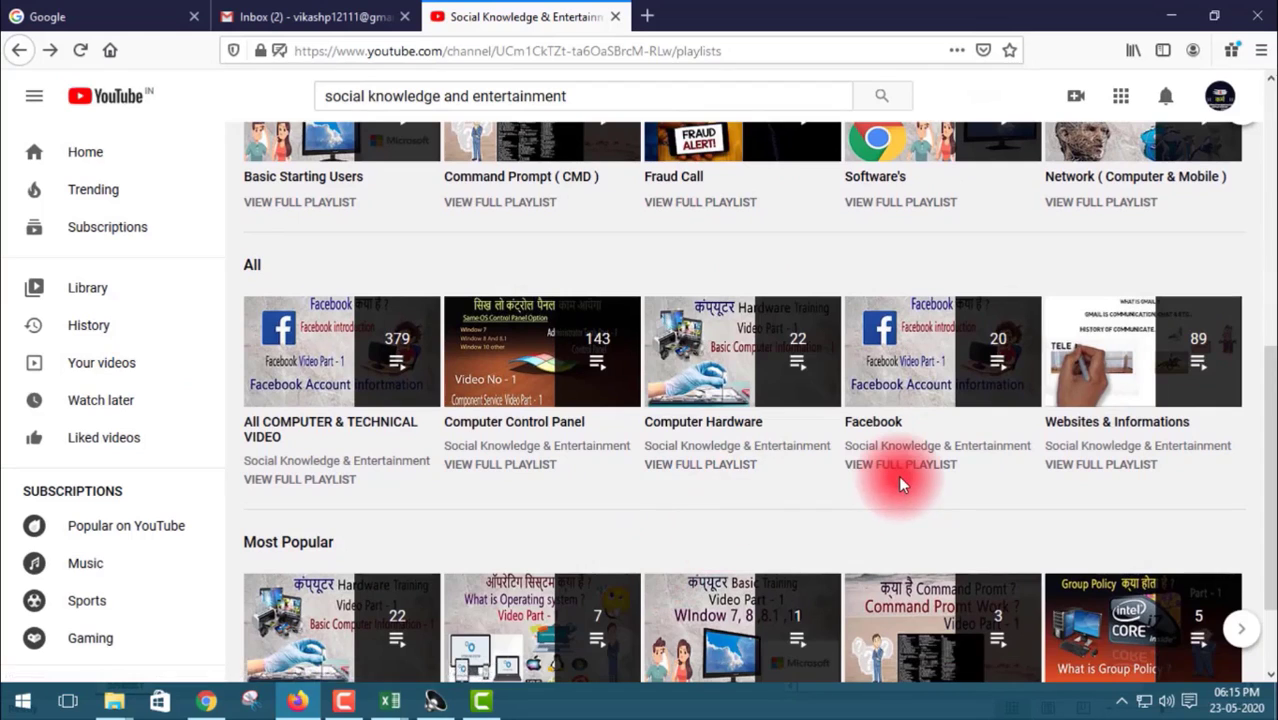
pyautogui.scroll(-2, 861, 505)
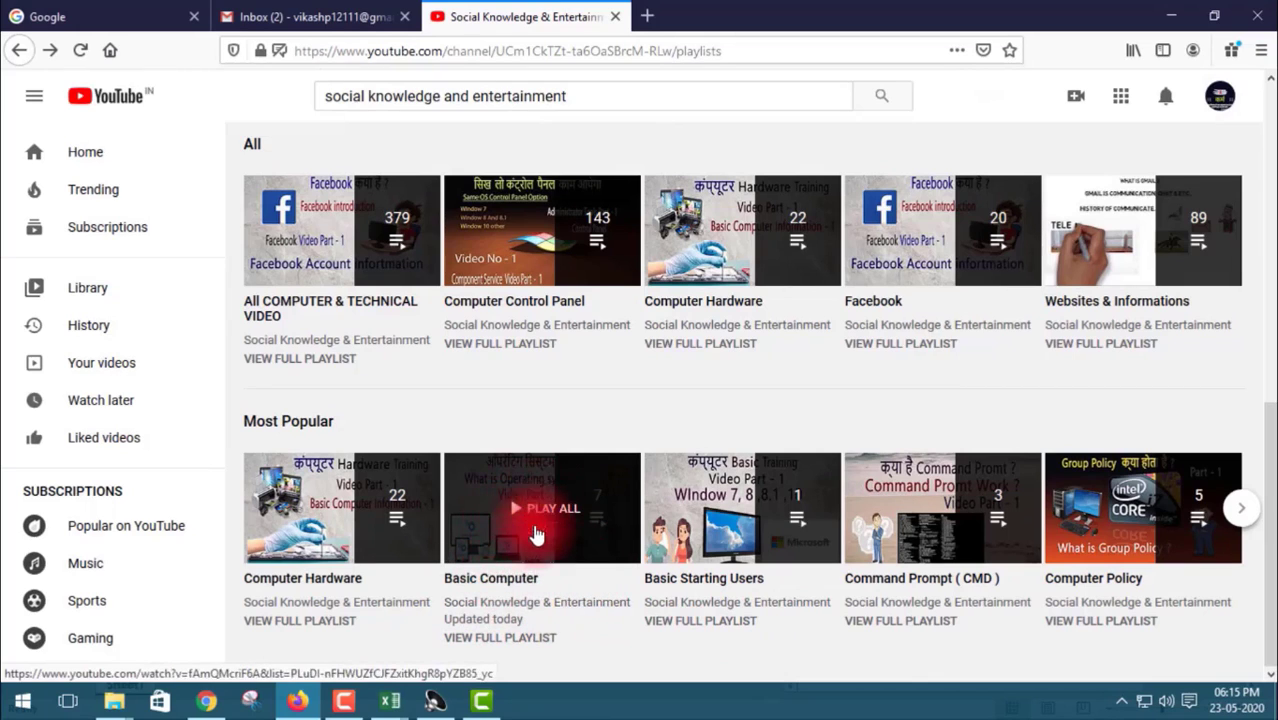
pyautogui.scroll(5, 545, 555)
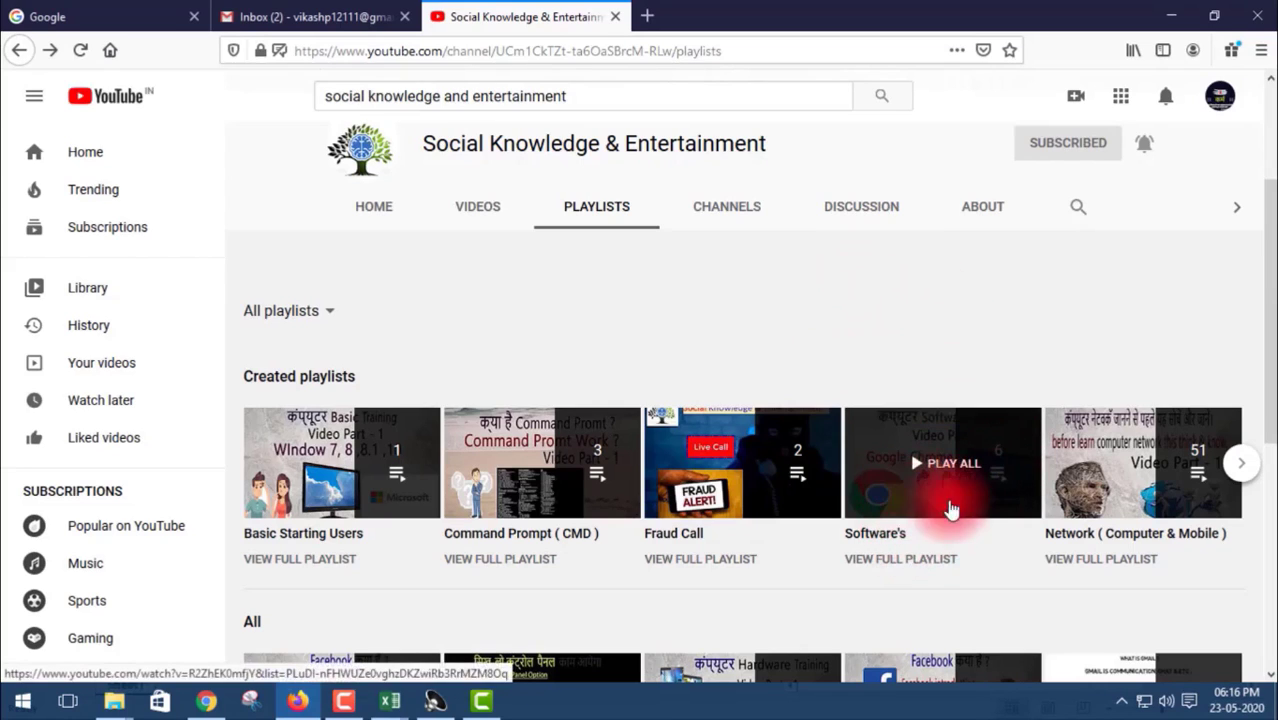
pyautogui.scroll(-2, 890, 460)
pyautogui.scroll(-2, 893, 432)
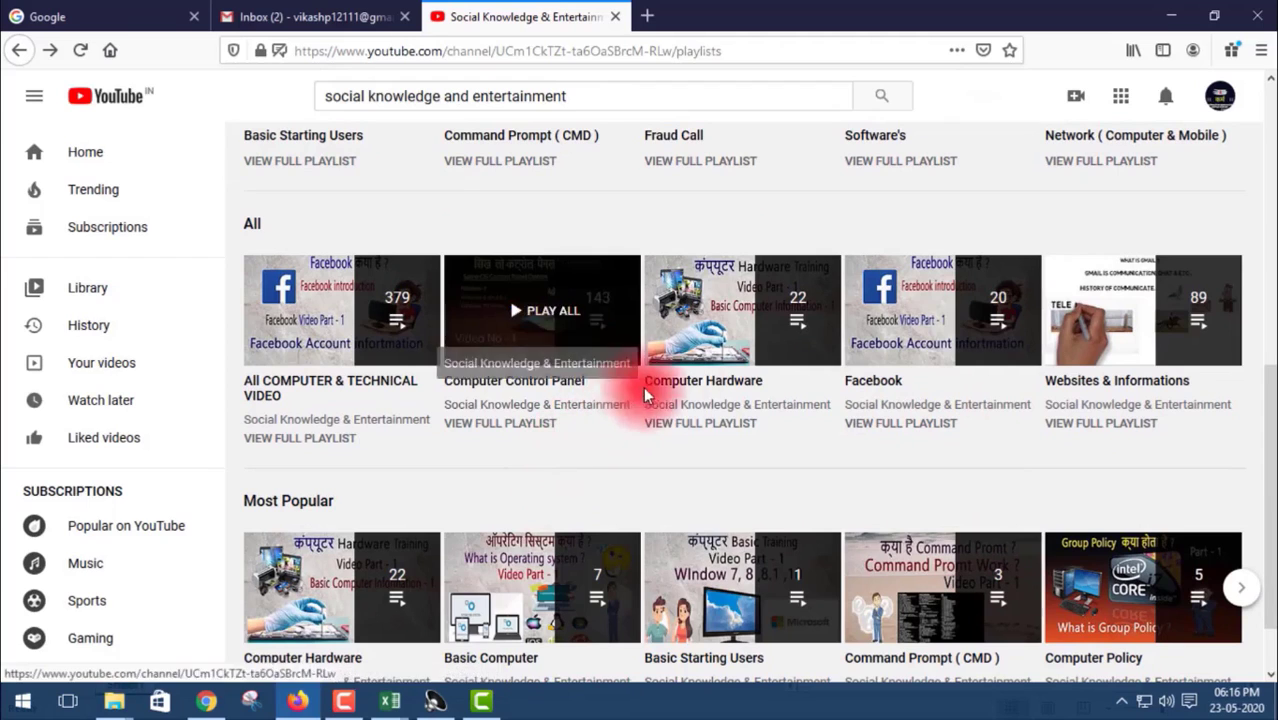
pyautogui.scroll(-1, 772, 430)
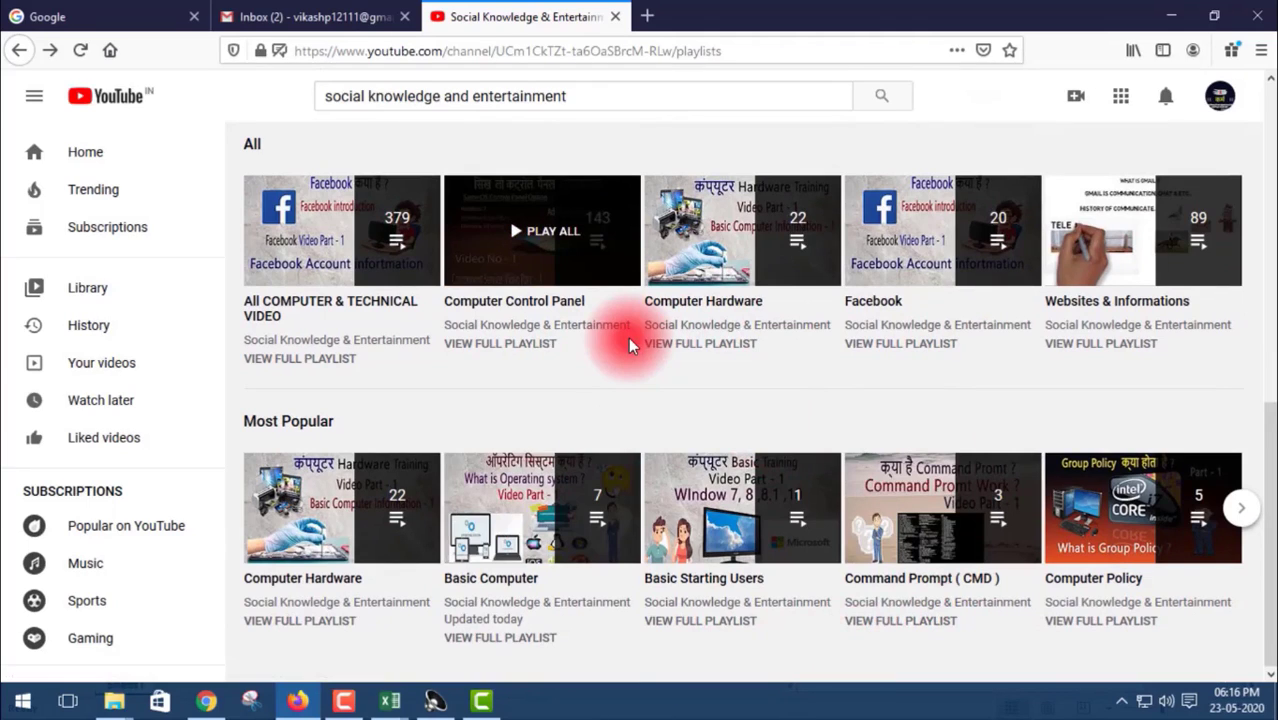
# View the videos in the Websites & Informations playlist, return to the channel's playlists and close the mini player
pyautogui.click(1145, 253)
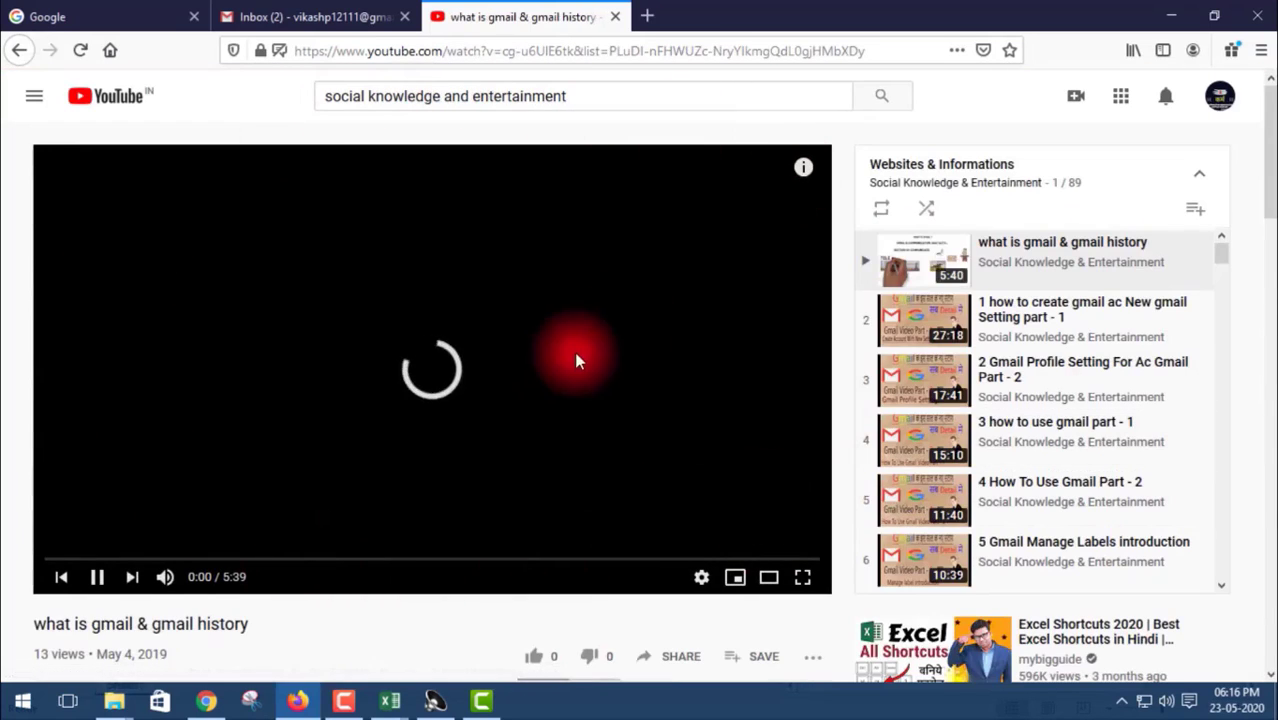
pyautogui.scroll(-12, 960, 330)
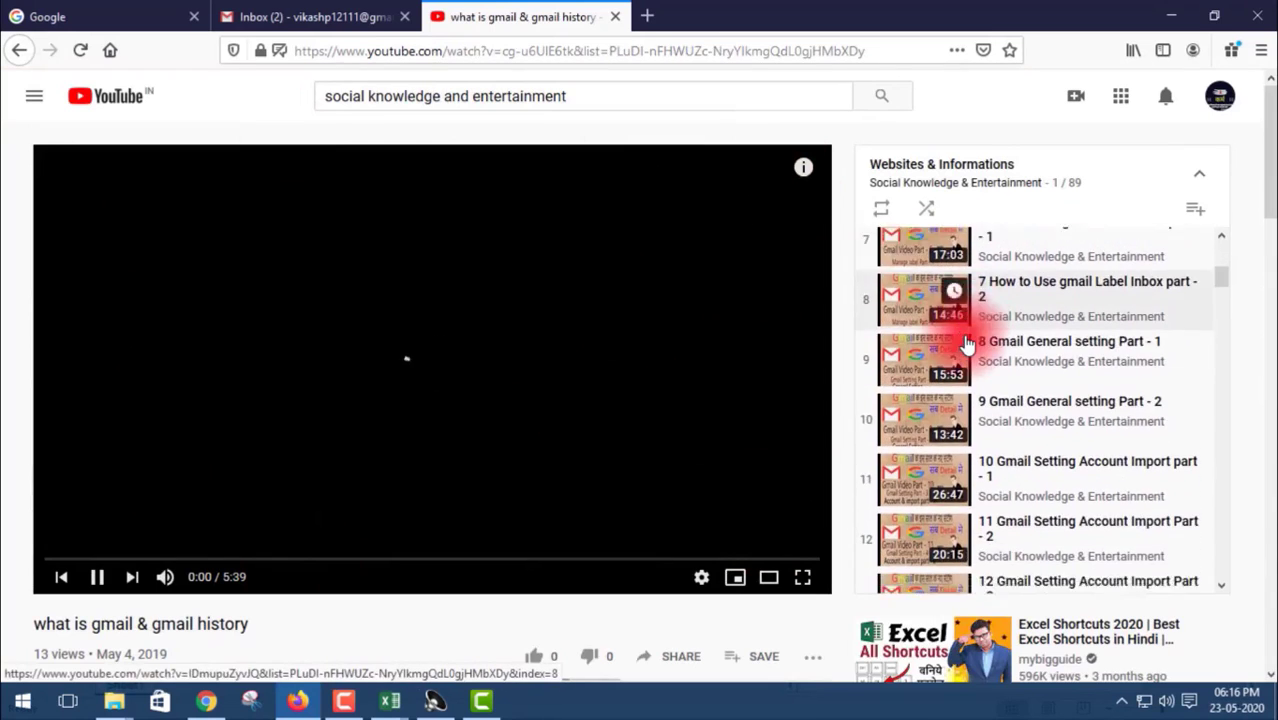
pyautogui.scroll(-8, 963, 340)
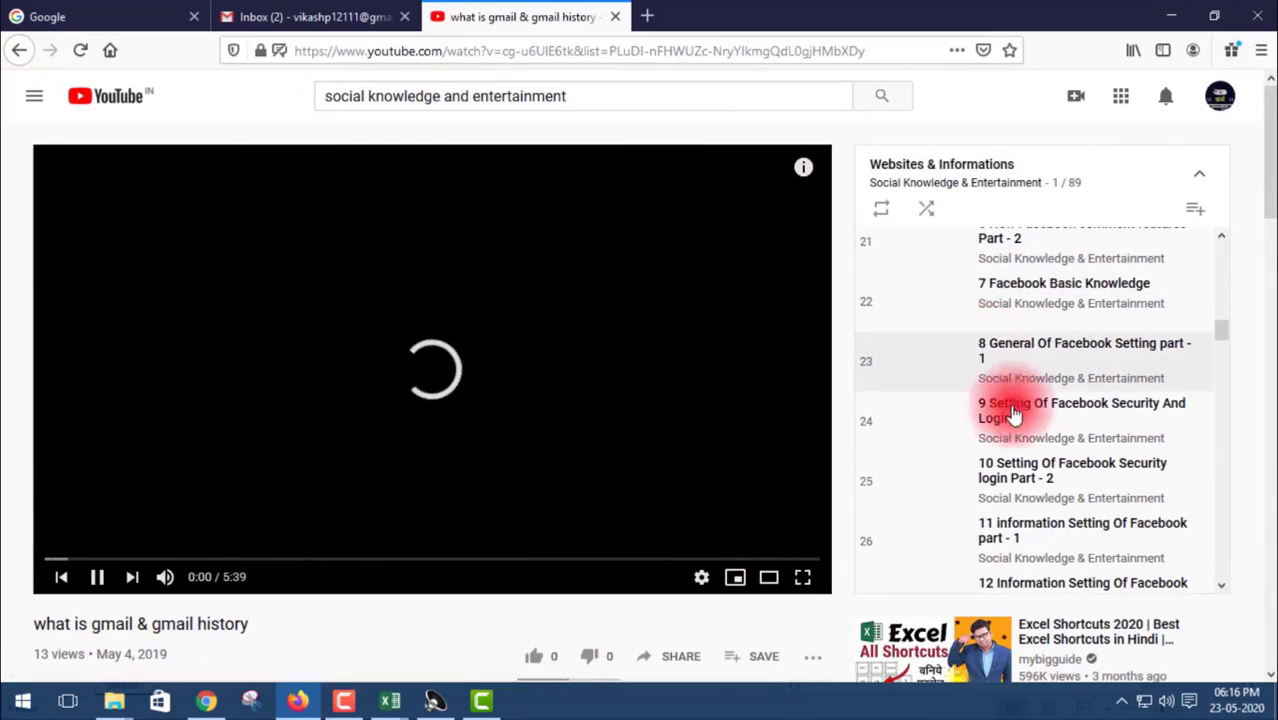
pyautogui.scroll(-14, 990, 377)
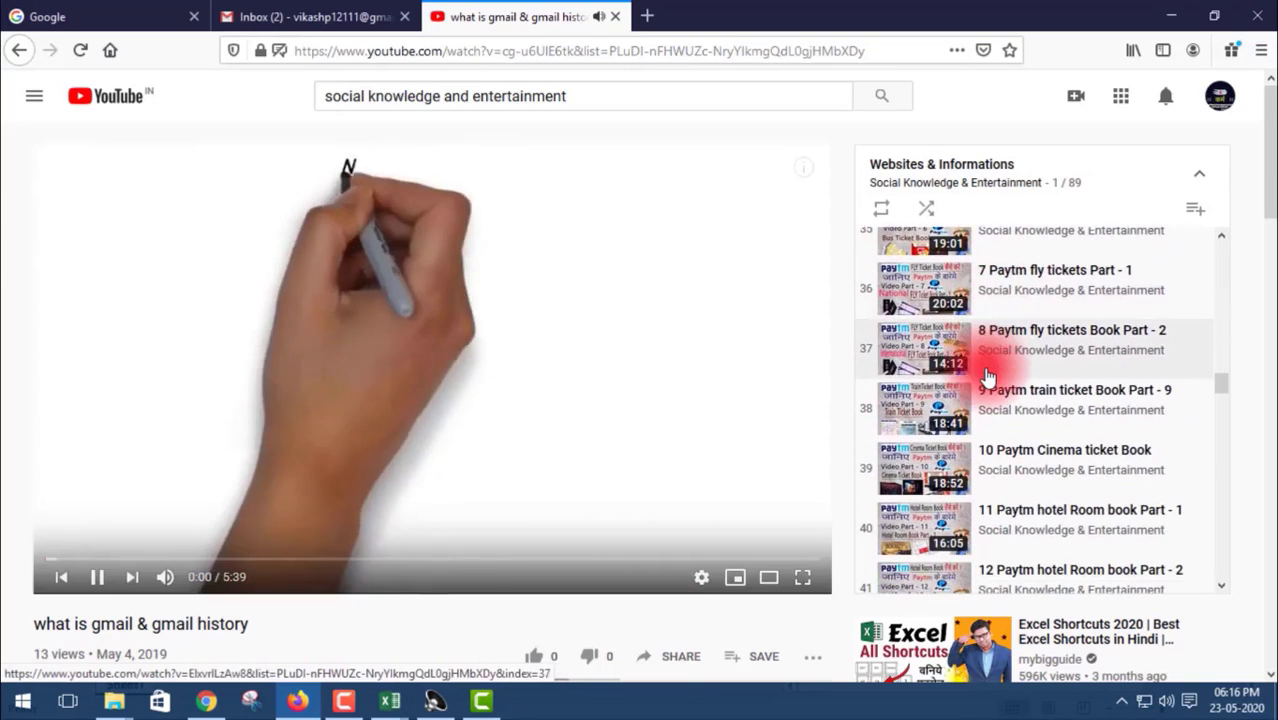
pyautogui.click(20, 50)
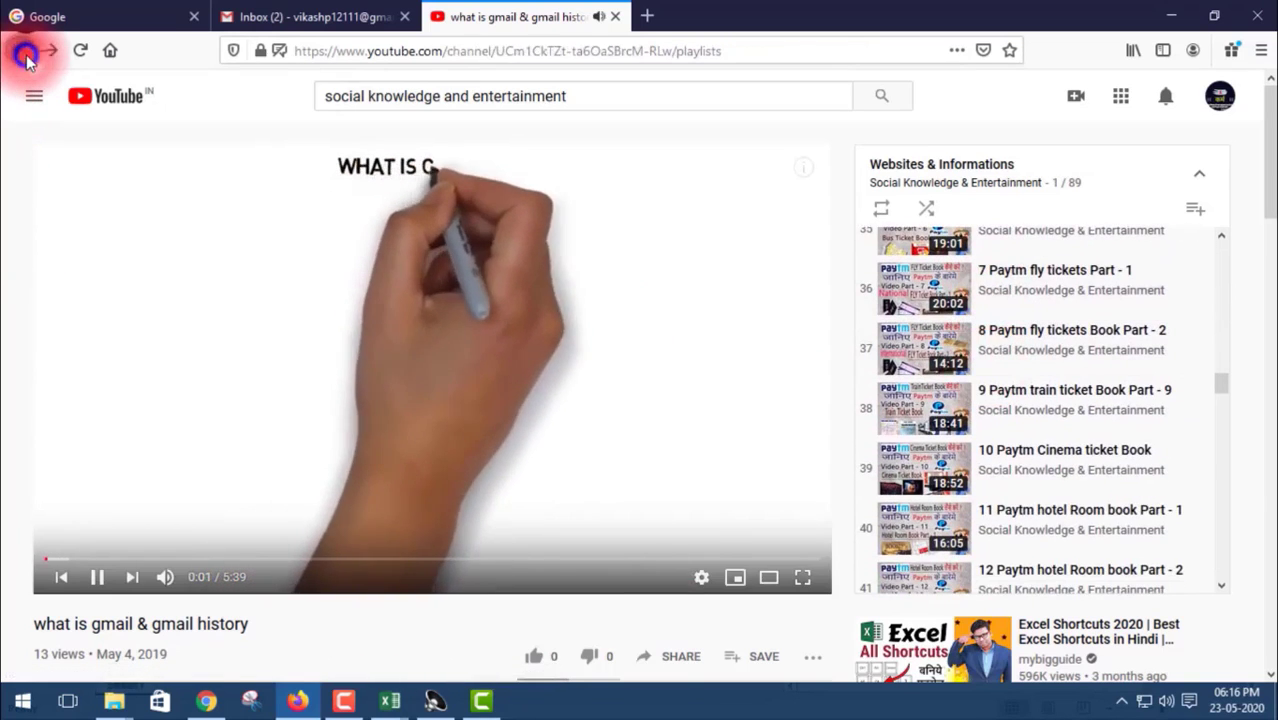
pyautogui.moveTo(1154, 457)
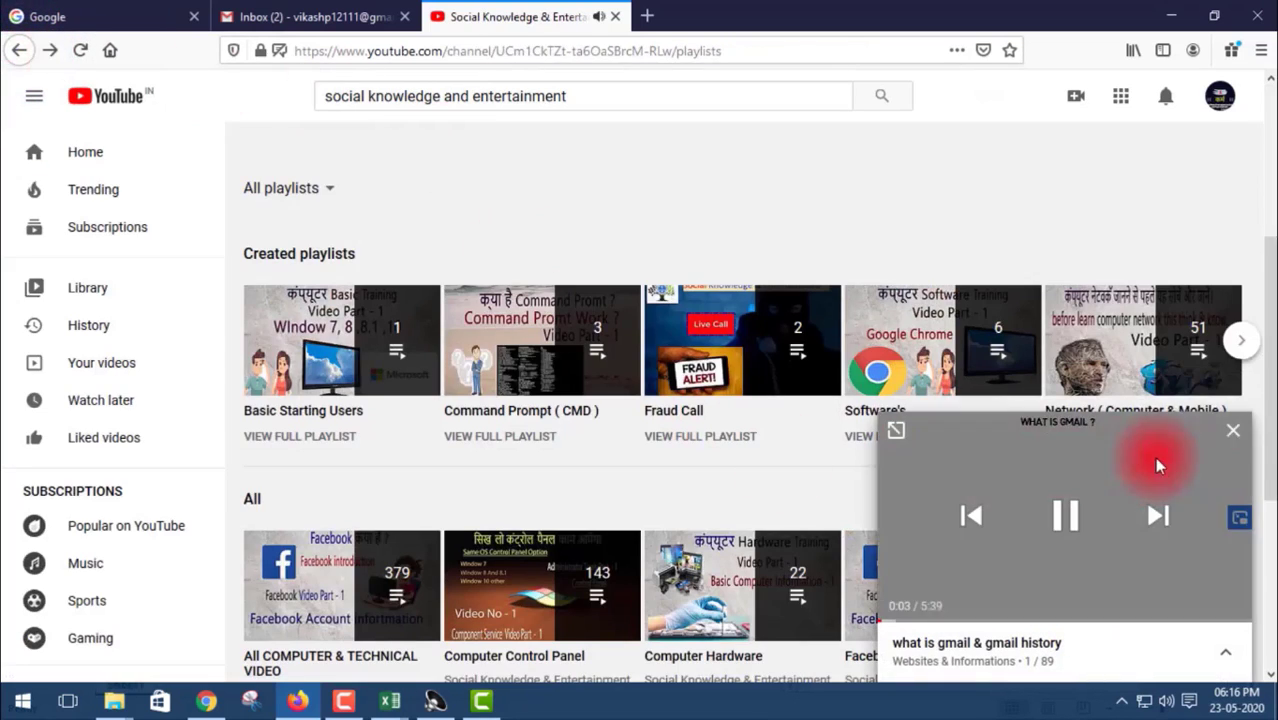
pyautogui.click(1236, 435)
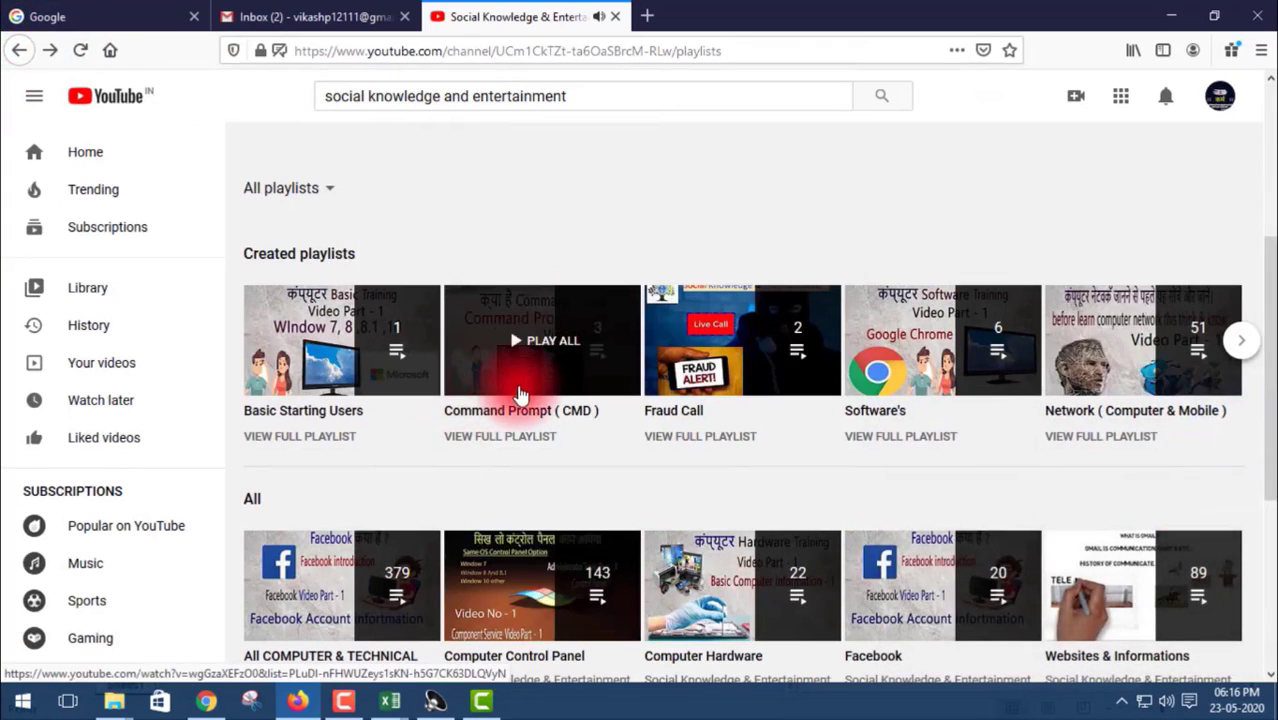
# View the videos in the Computer Control Panel playlist, return to the channel's playlists and close the mini player
pyautogui.scroll(-2, 528, 337)
pyautogui.scroll(-1, 520, 395)
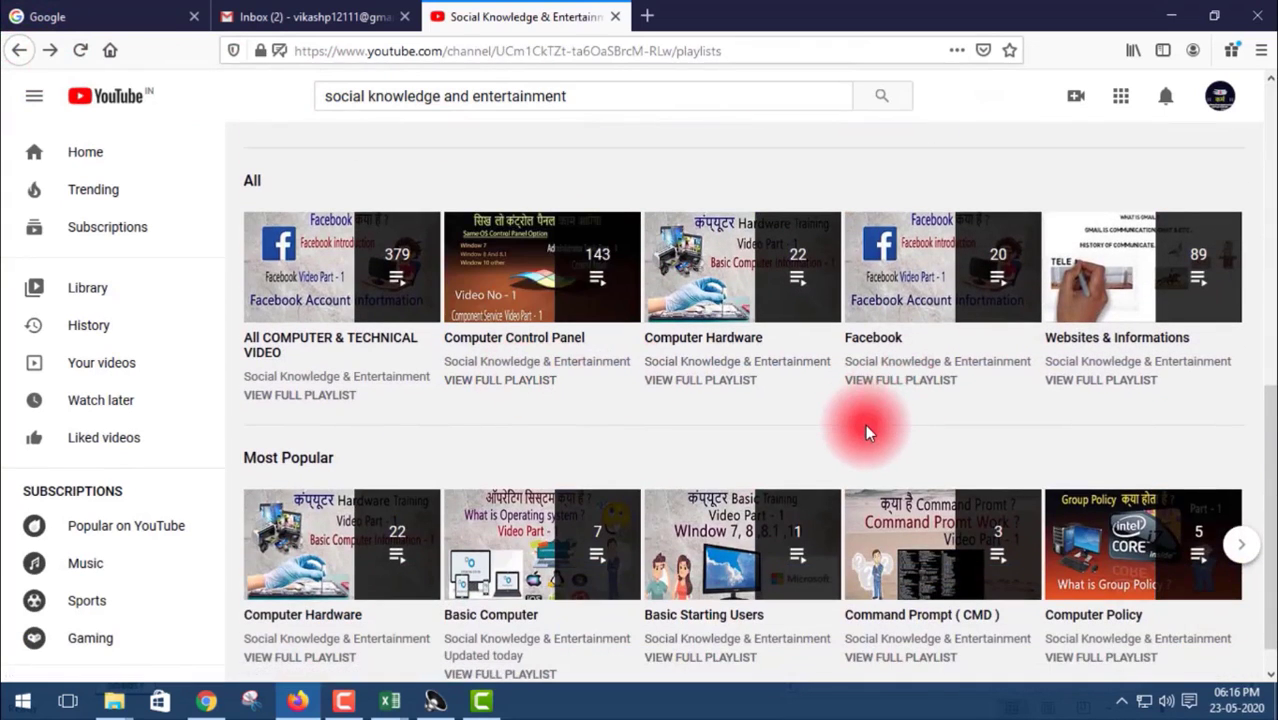
pyautogui.scroll(-1, 851, 401)
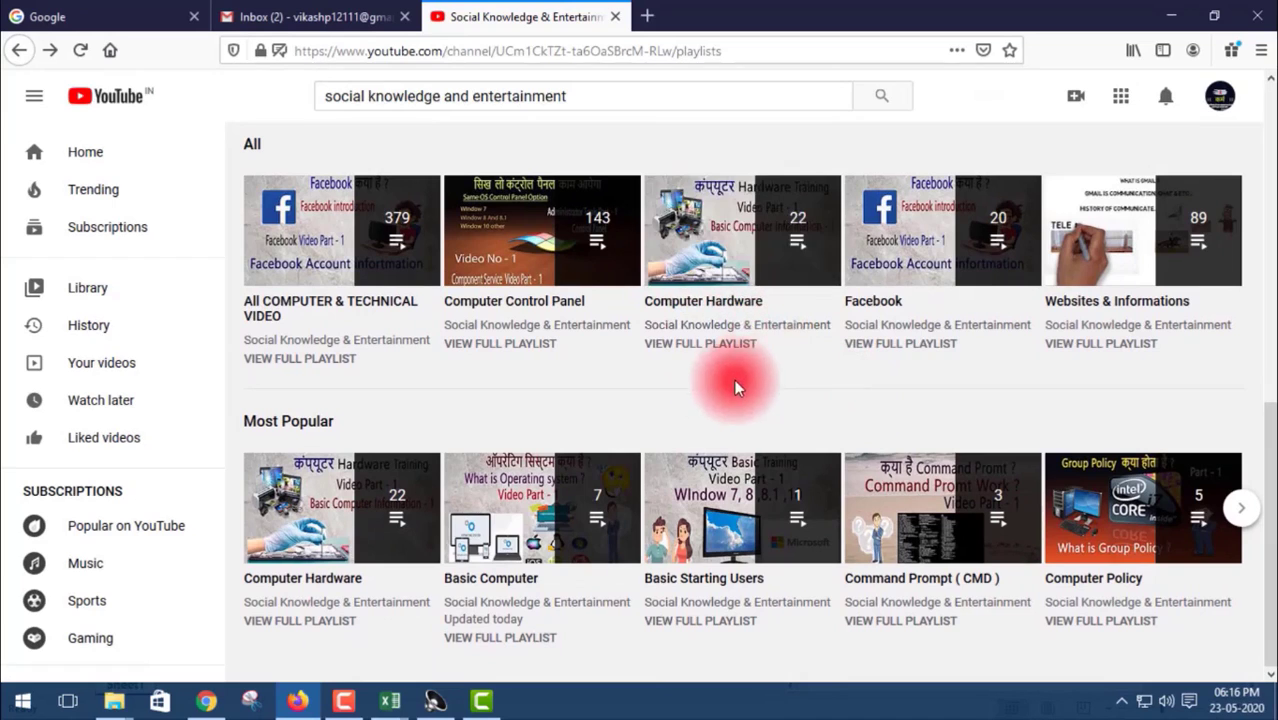
pyautogui.scroll(1, 510, 365)
pyautogui.click(538, 385)
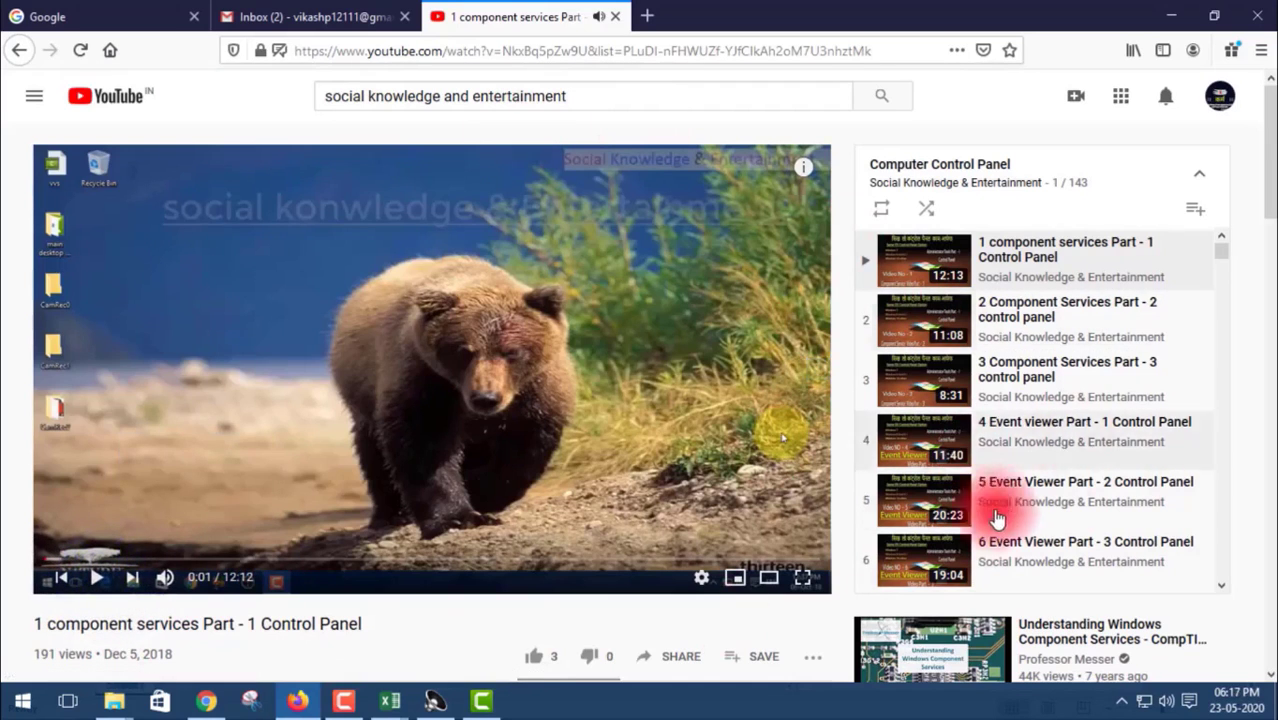
pyautogui.scroll(-8, 998, 368)
pyautogui.scroll(-8, 998, 362)
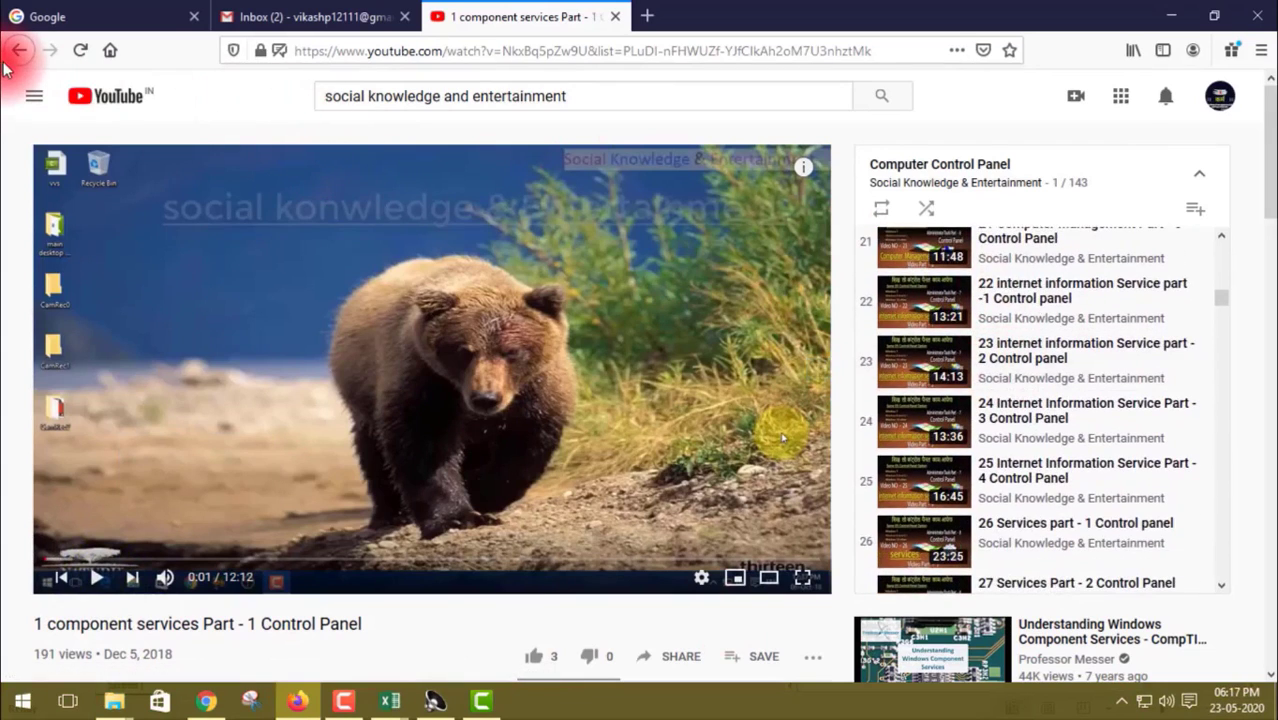
pyautogui.click(17, 52)
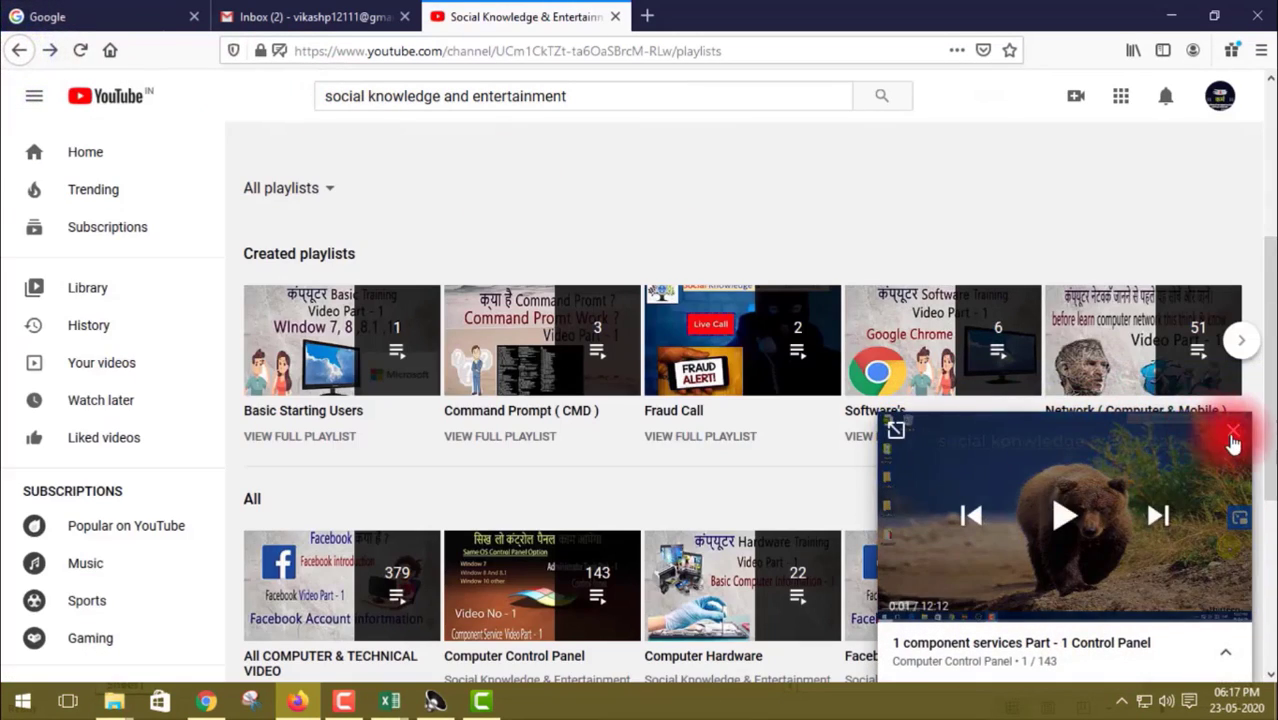
pyautogui.click(1234, 438)
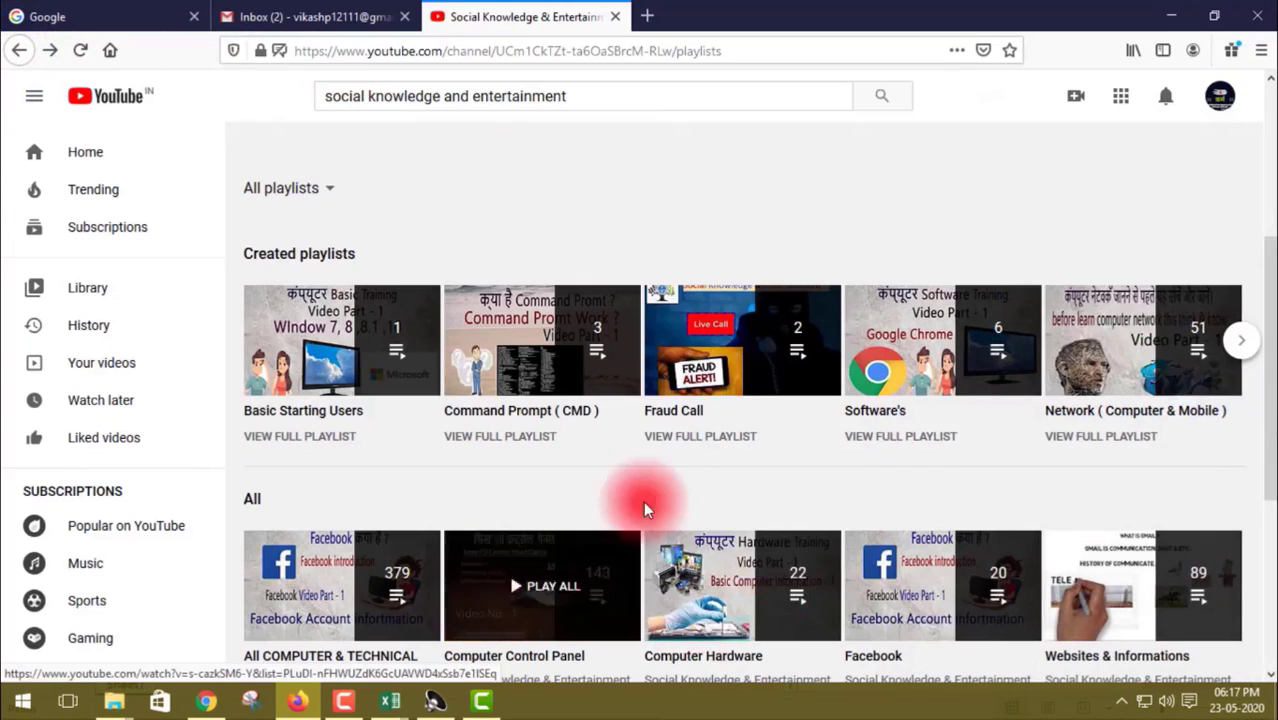
# View the videos in the Network ( Computer & Mobile ) playlist with playback paused, return to the channel's playlists and close the mini player
pyautogui.scroll(-2, 664, 478)
pyautogui.scroll(-3, 664, 478)
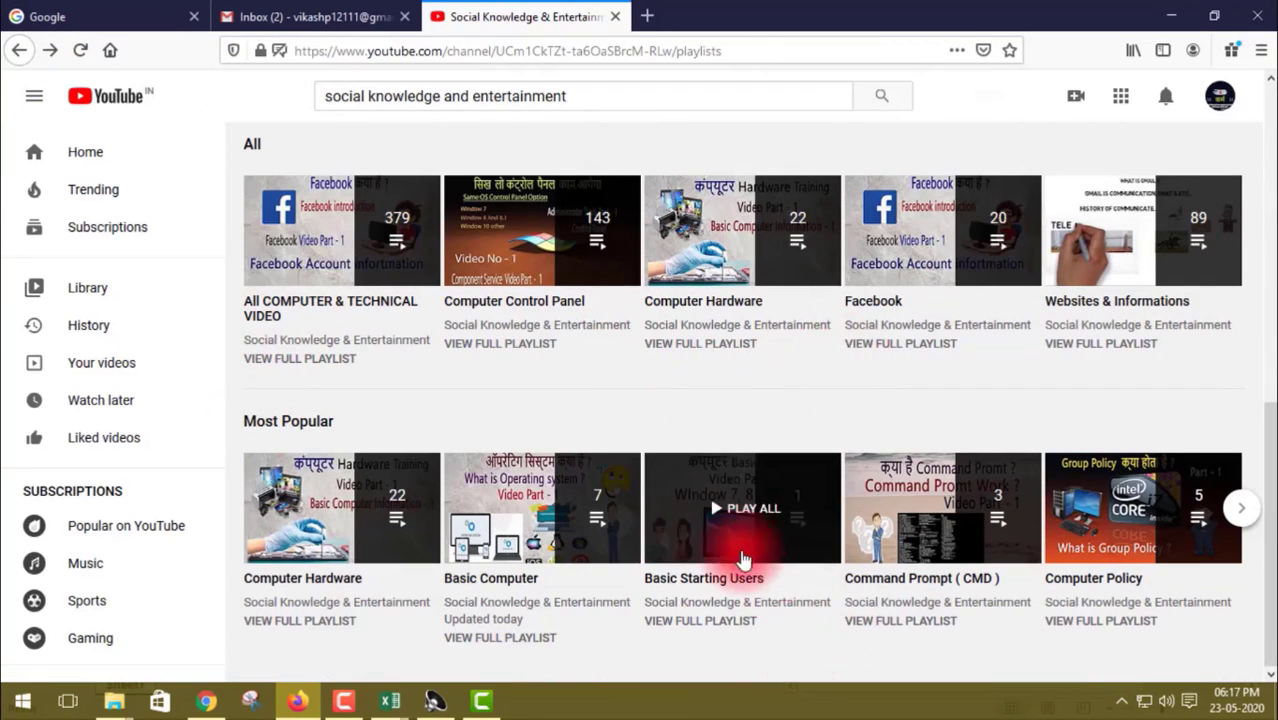
pyautogui.scroll(2, 740, 566)
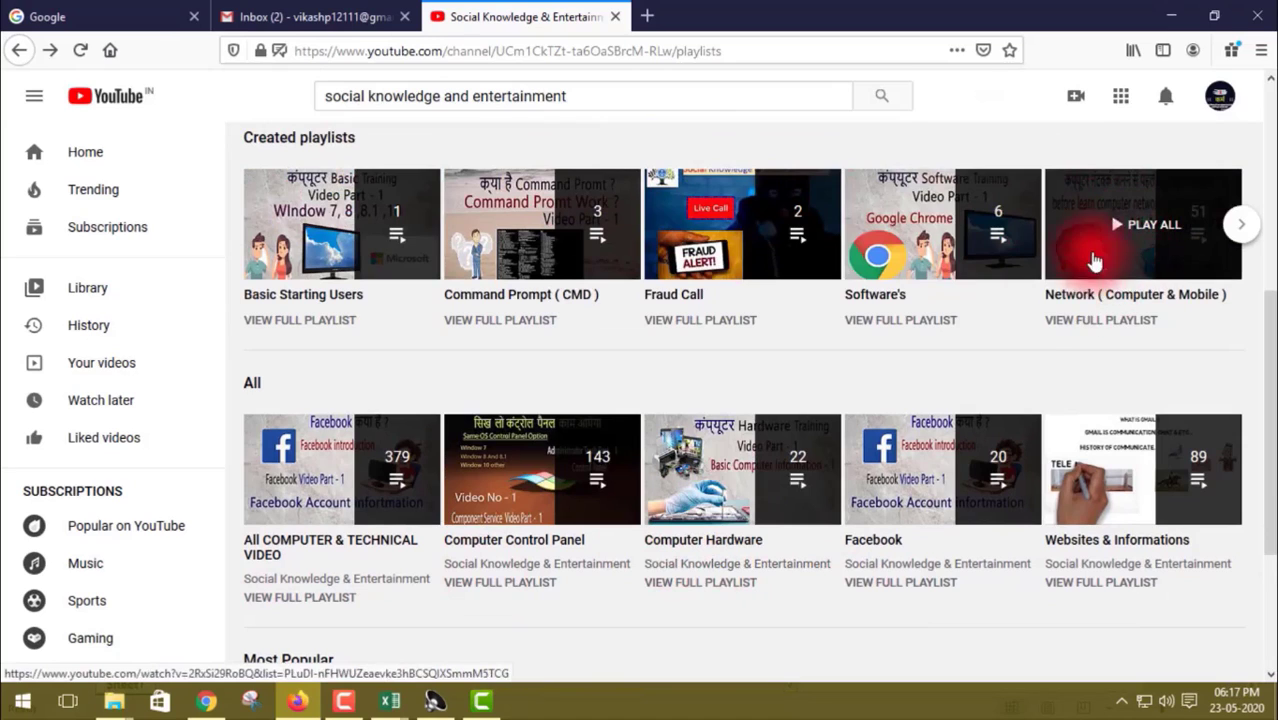
pyautogui.click(1113, 248)
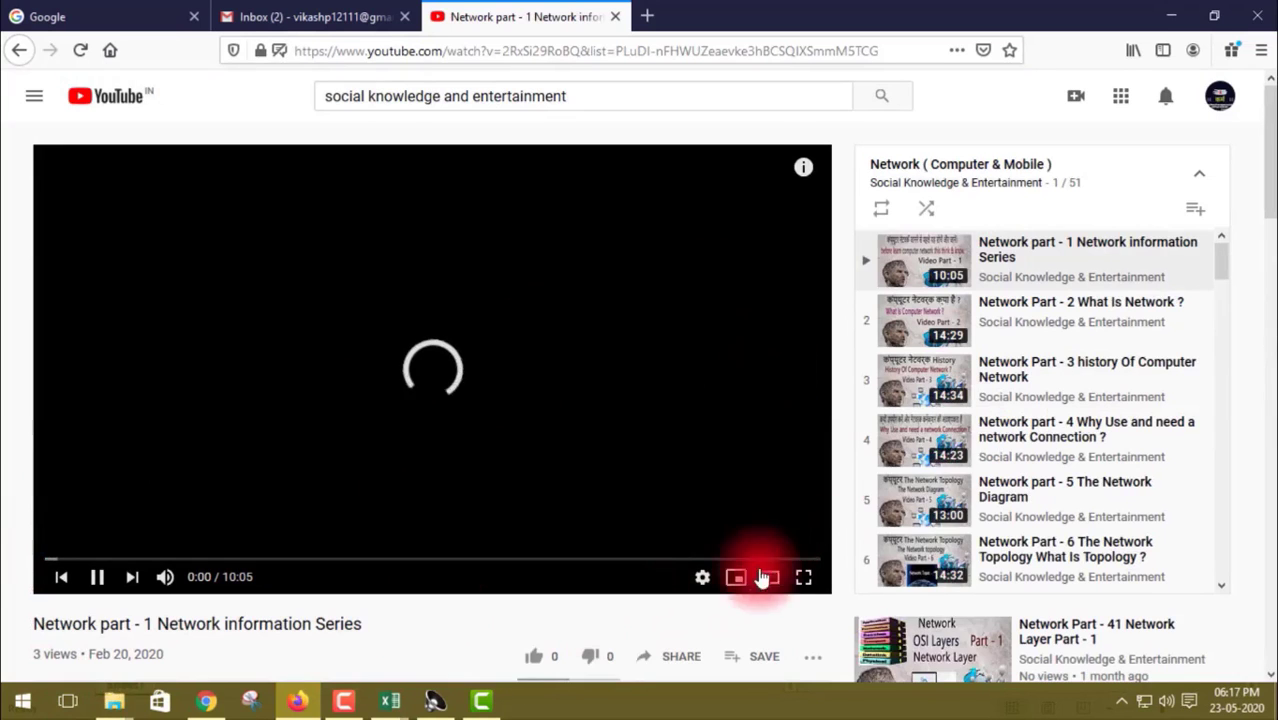
pyautogui.scroll(-3, 1041, 400)
pyautogui.click(97, 577)
pyautogui.scroll(-1, 1099, 378)
pyautogui.scroll(-9, 1099, 378)
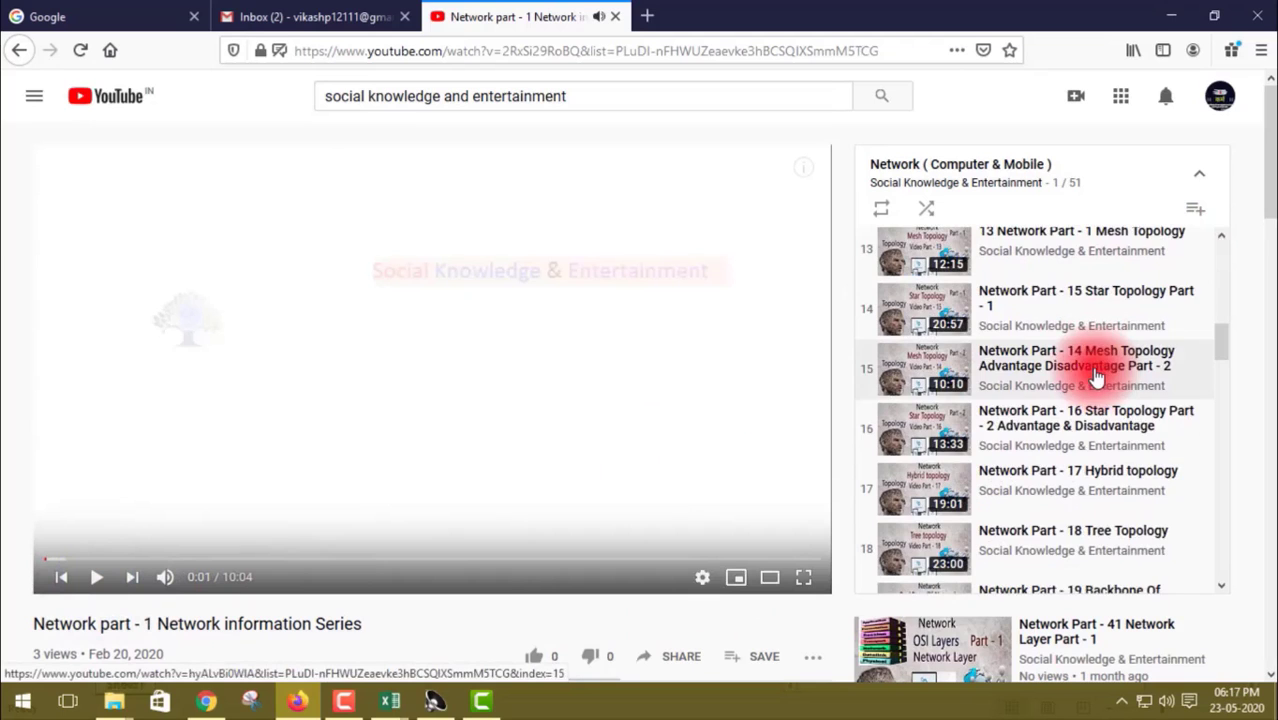
pyautogui.scroll(-3, 1097, 376)
pyautogui.scroll(15, 1097, 376)
pyautogui.scroll(2, 1097, 376)
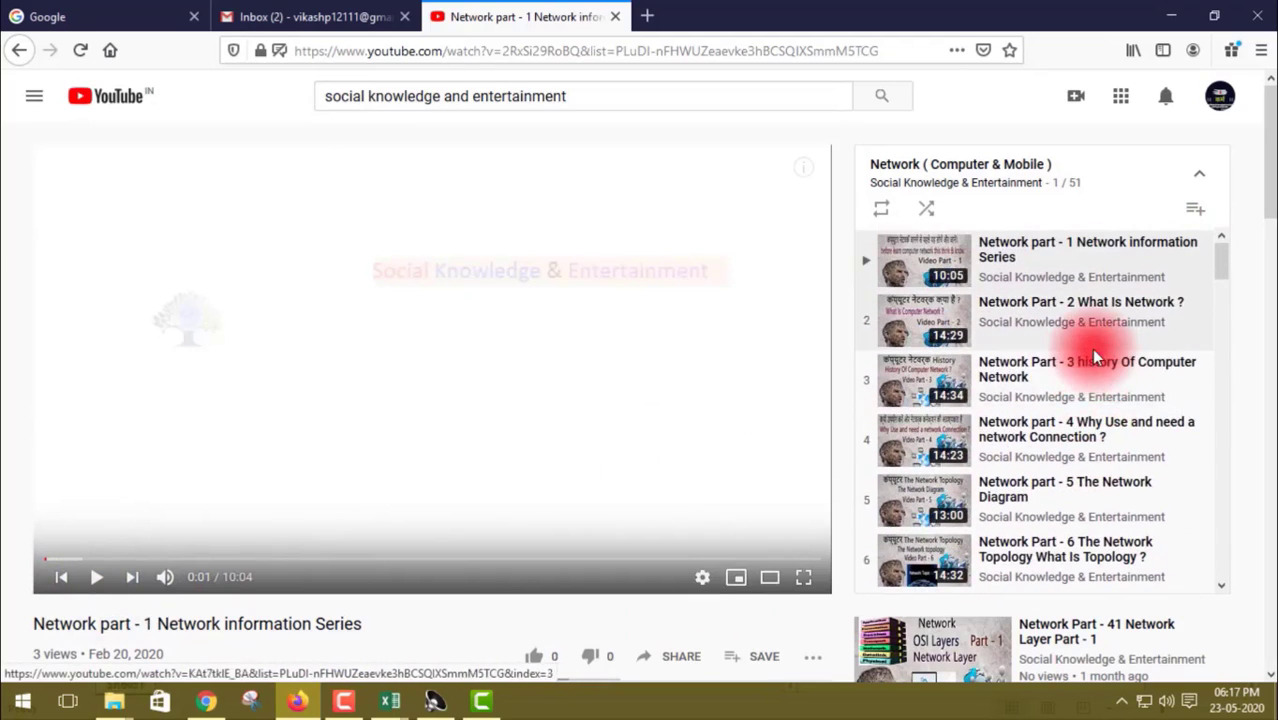
pyautogui.click(30, 60)
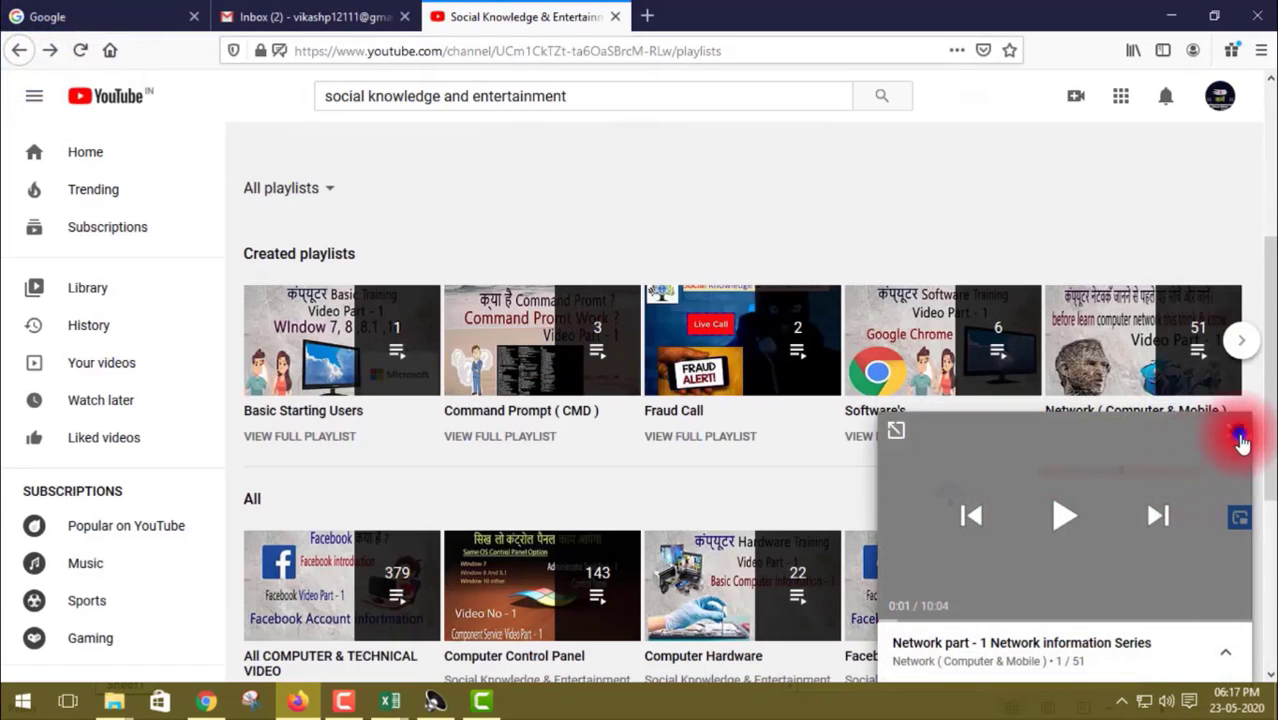
pyautogui.click(1240, 441)
# View the videos in the Computer Hardware playlist, return to the channel's playlists and close the mini player
pyautogui.scroll(-1, 520, 520)
pyautogui.scroll(-3, 541, 505)
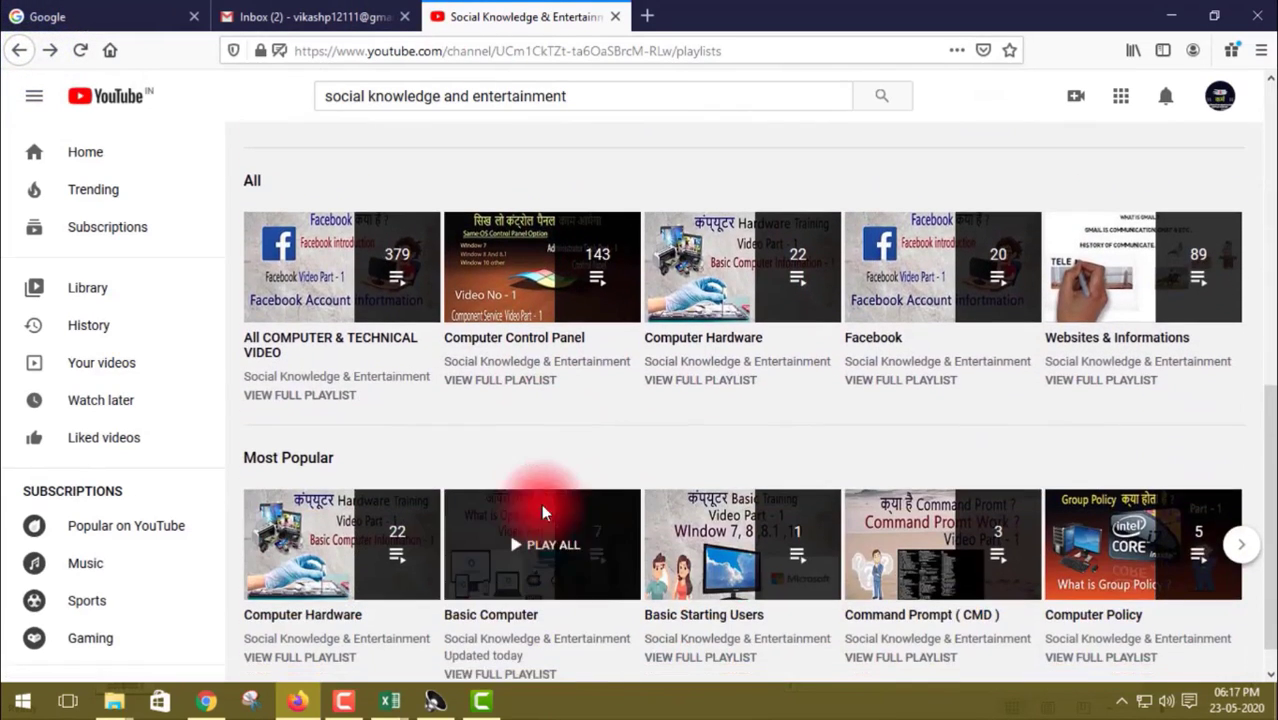
pyautogui.click(343, 560)
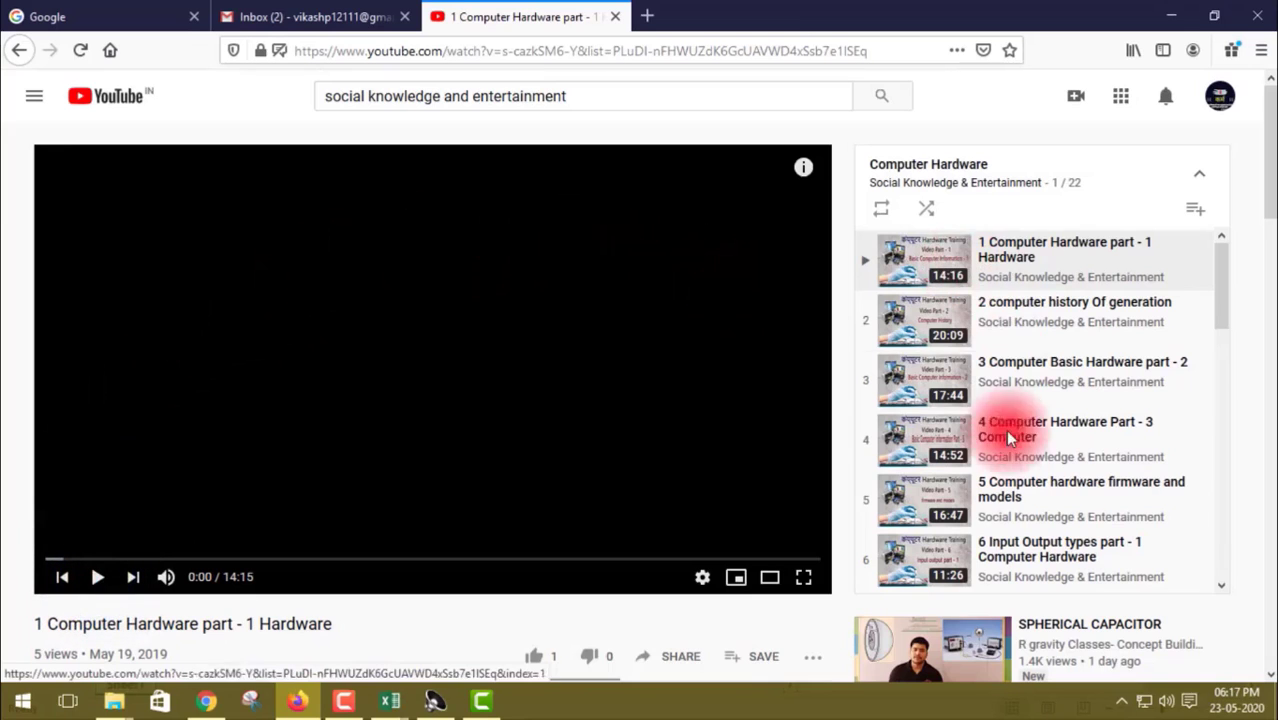
pyautogui.scroll(-6, 956, 375)
pyautogui.scroll(-3, 958, 395)
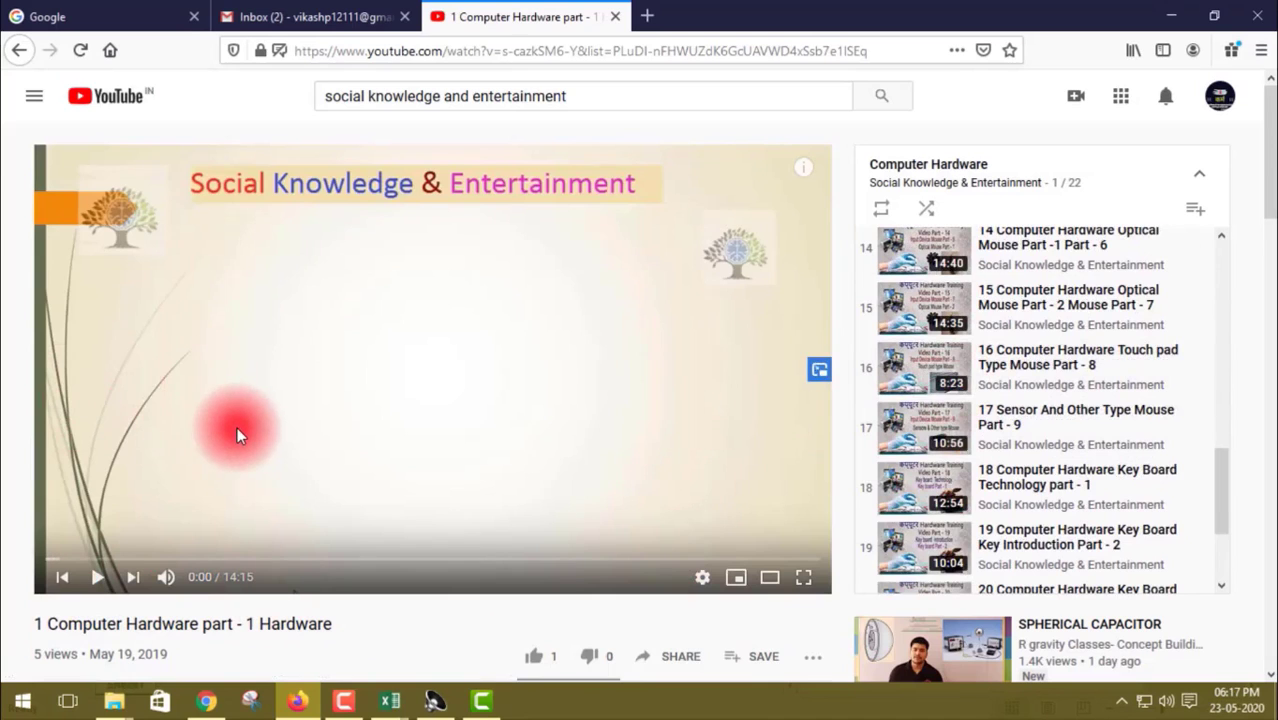
pyautogui.click(19, 52)
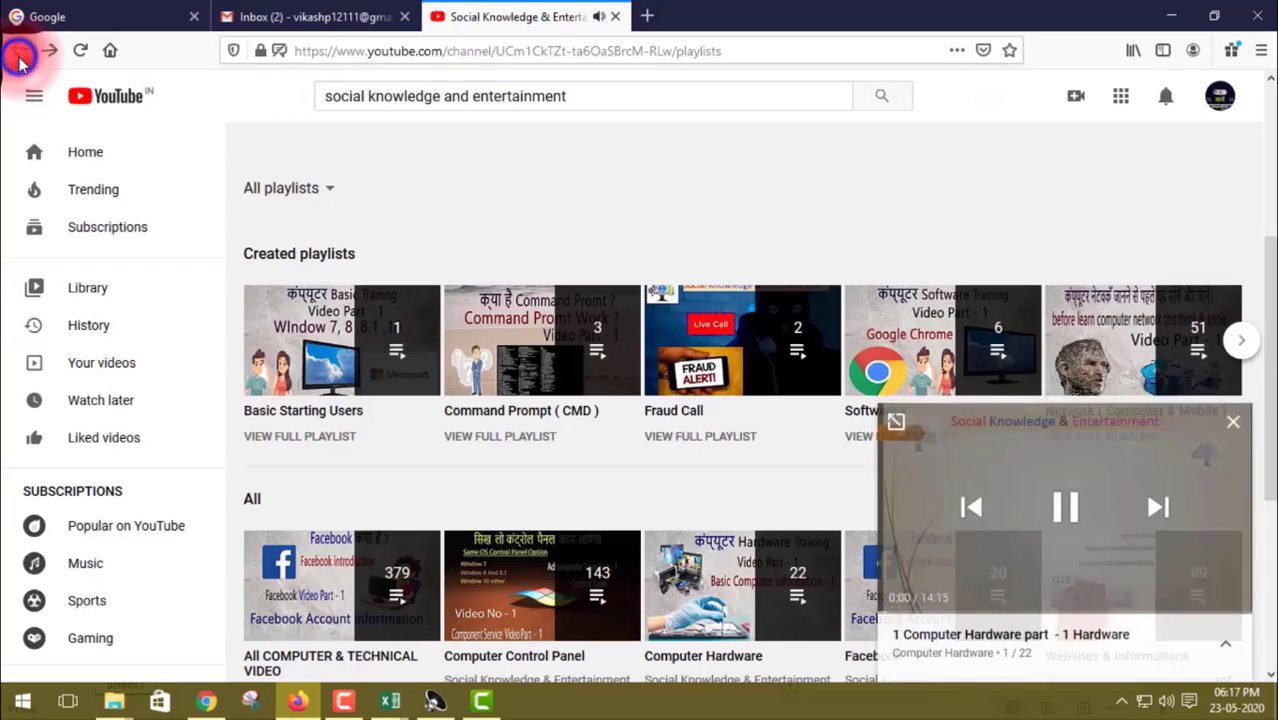
pyautogui.click(1229, 436)
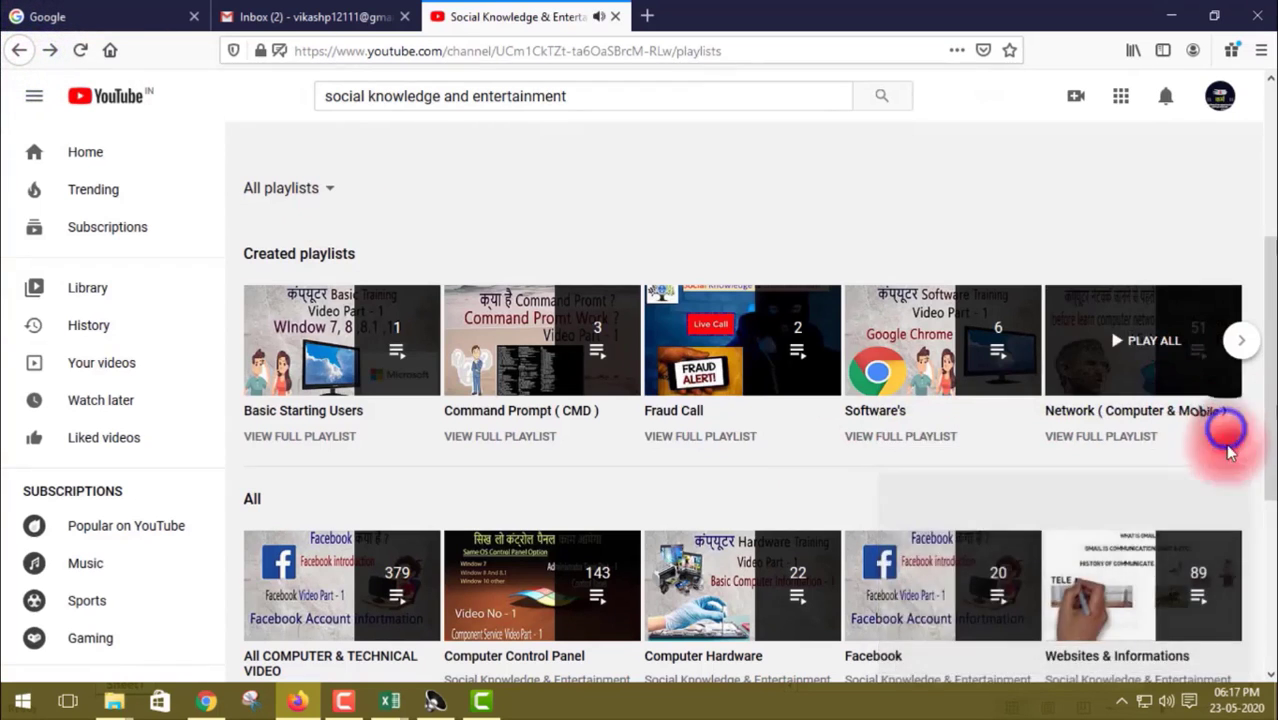